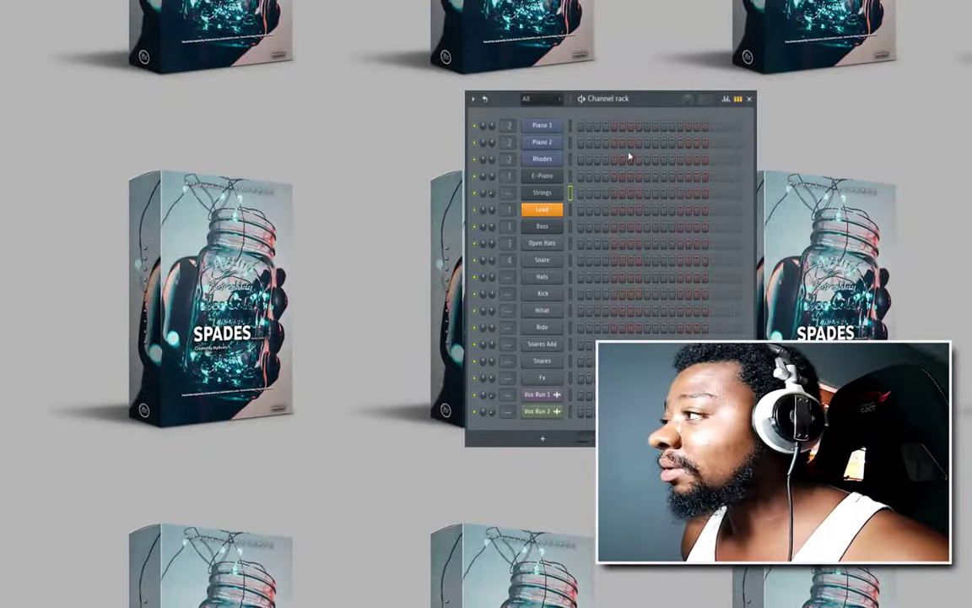
Step: Reposition the Channel rack and check the Vox Run 1 and Vox Run 2 sample settings
drag(650, 102, 536, 71)
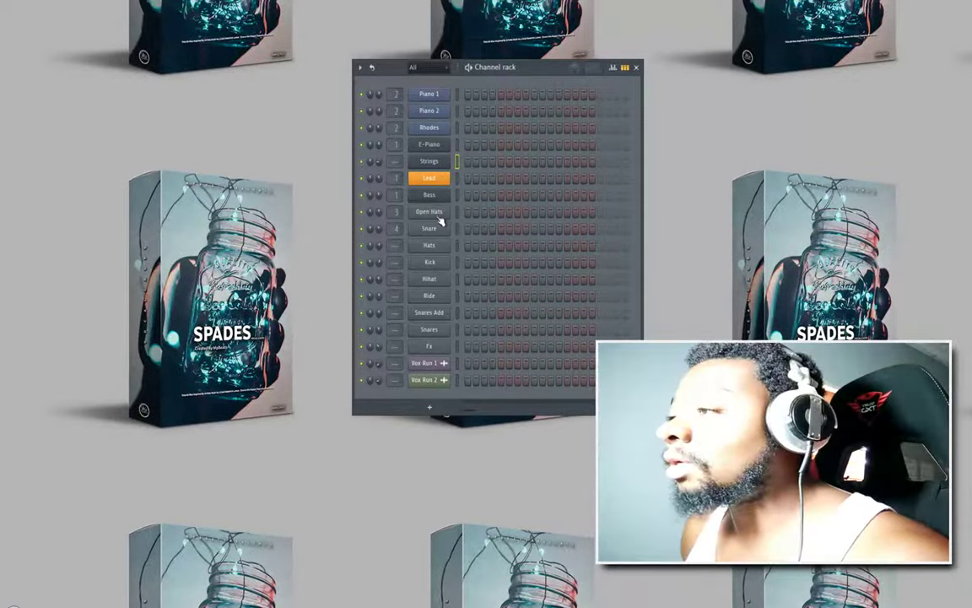
click(430, 368)
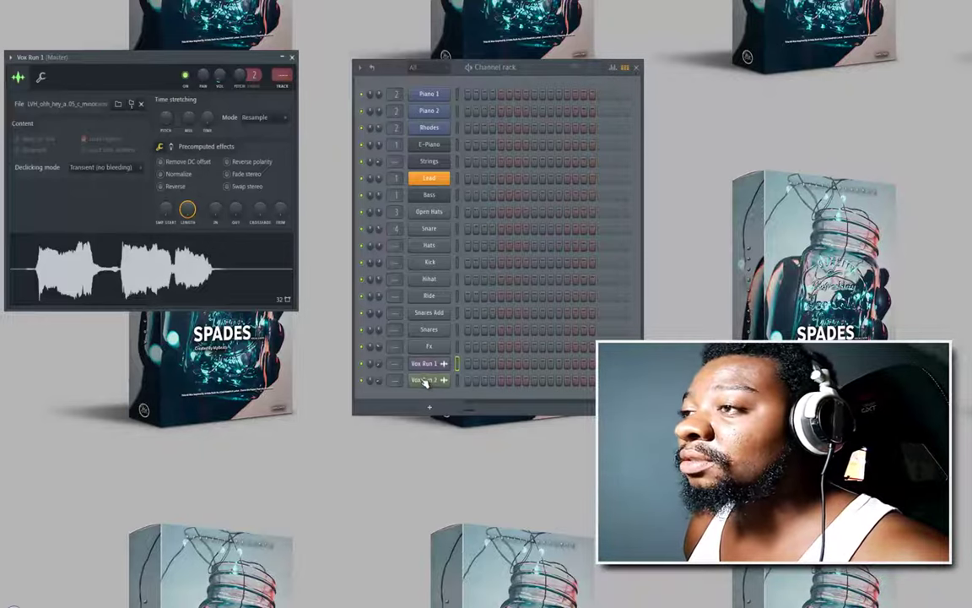
click(426, 381)
click(291, 56)
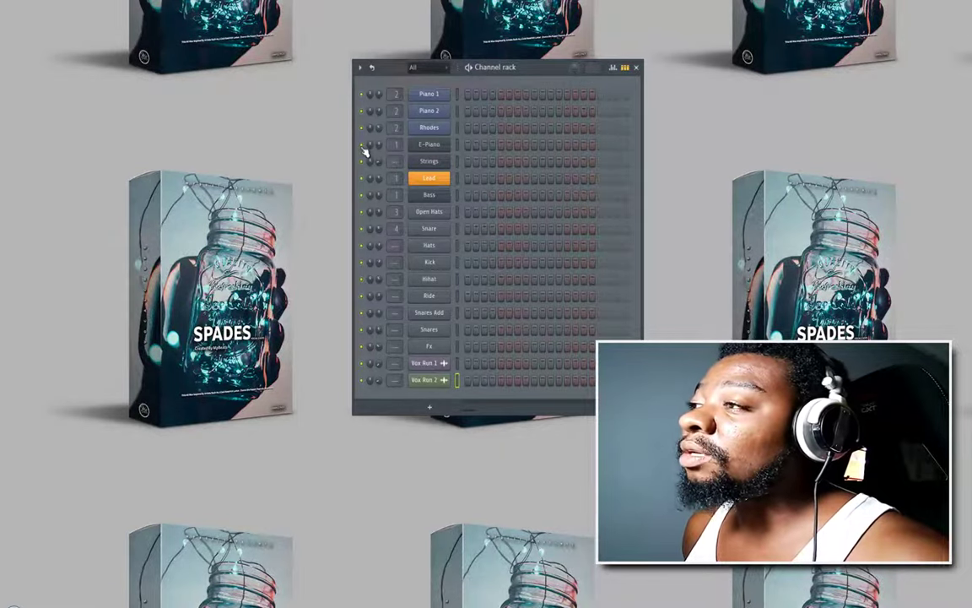
Step: Inspect the instruments on the Piano 1, Piano 2, Rhodes, E-Piano, Strings, Lead and Bass channels
click(432, 97)
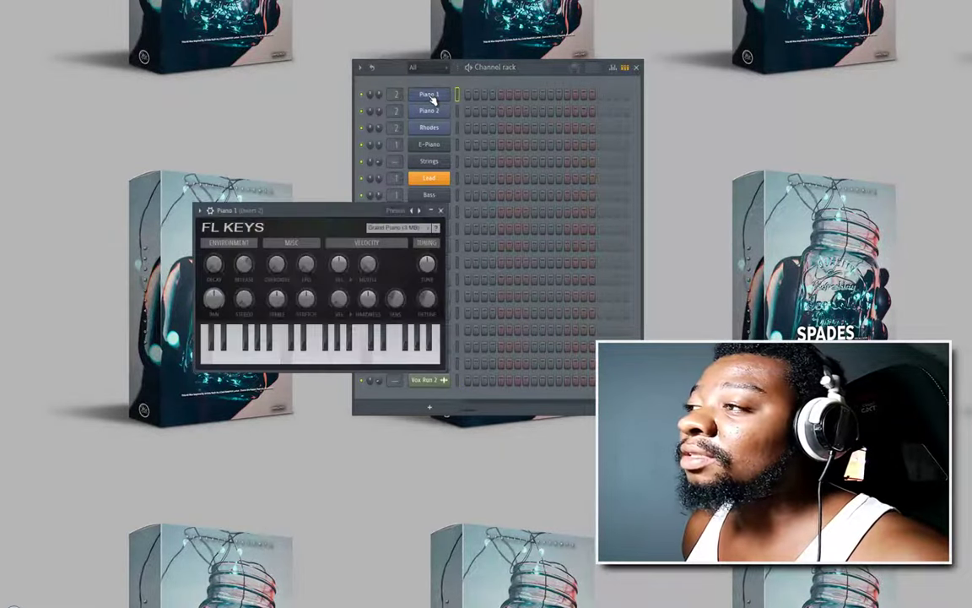
click(434, 113)
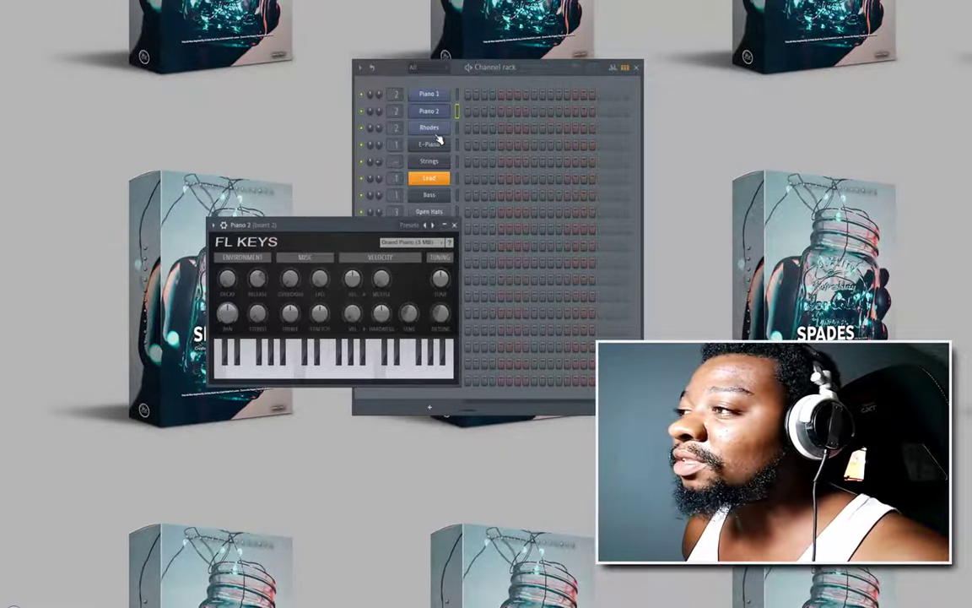
click(430, 128)
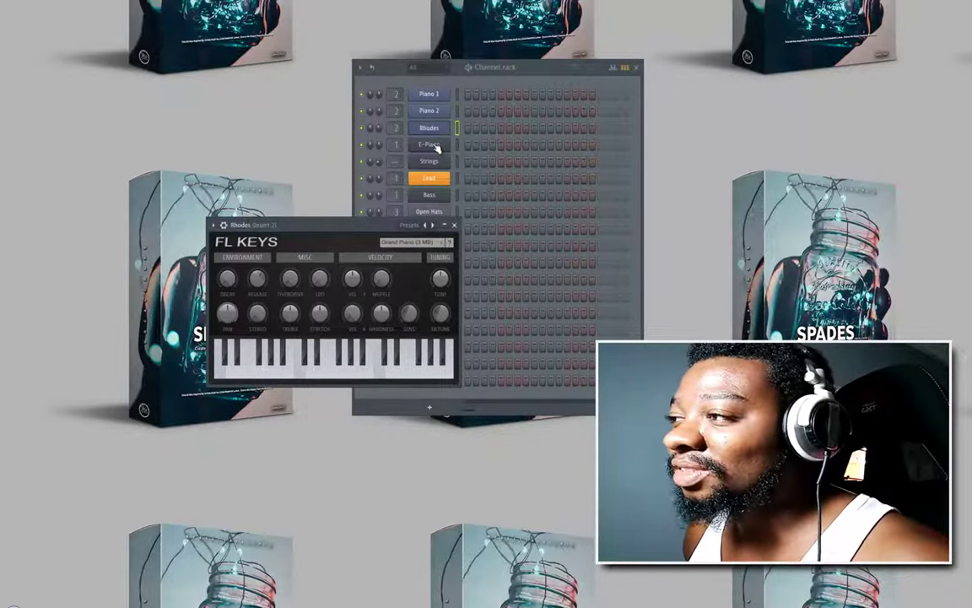
click(437, 147)
click(431, 163)
click(432, 180)
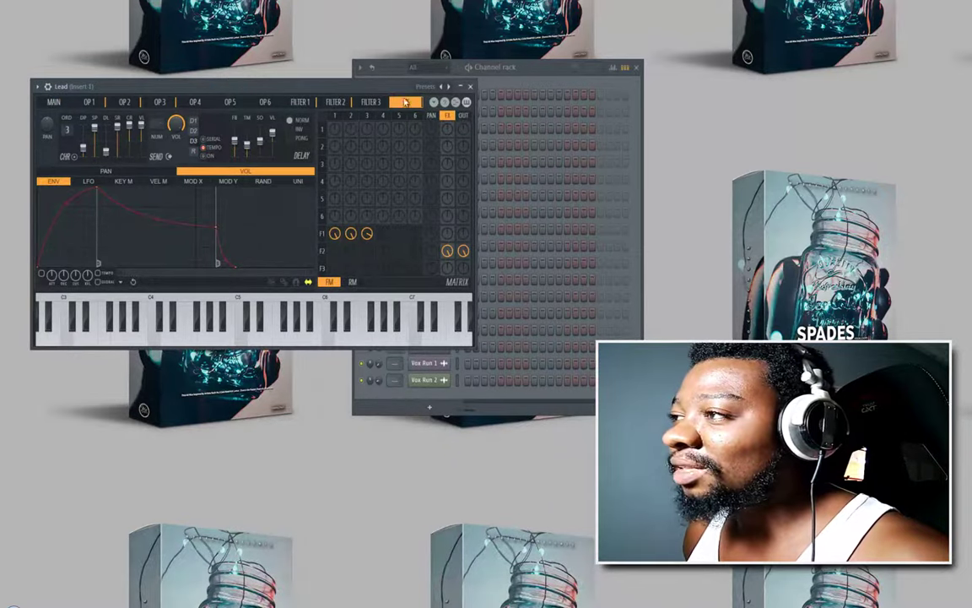
drag(394, 87, 832, 121)
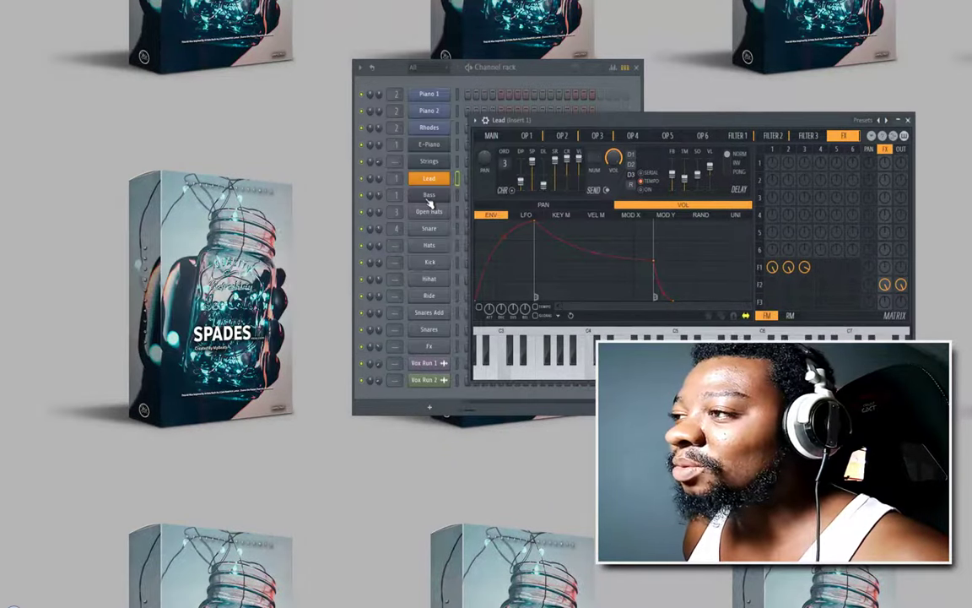
click(429, 197)
click(495, 116)
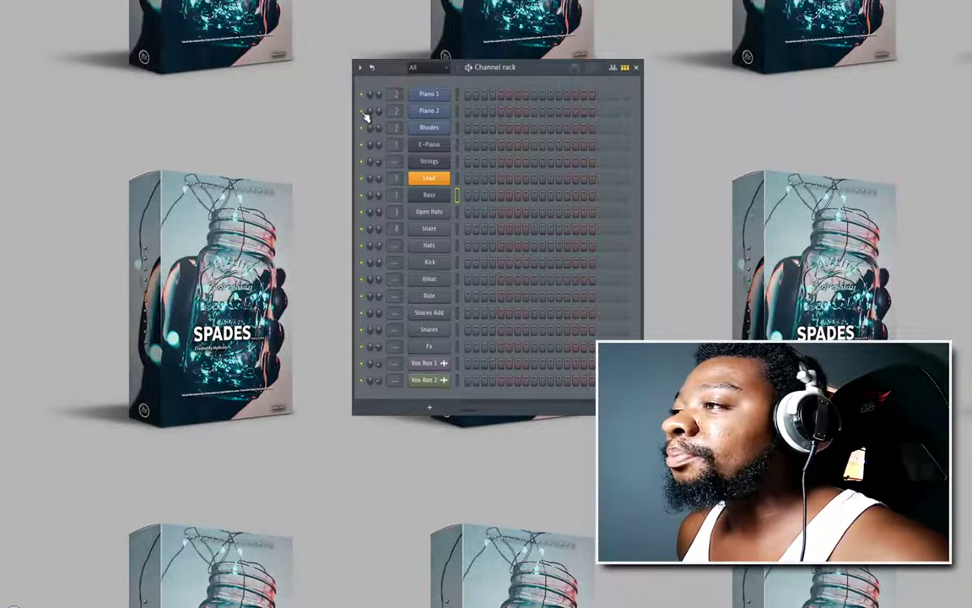
Step: Solo the Piano 2 channel and review the Vox Run 1 sample settings
right_click(434, 113)
click(521, 67)
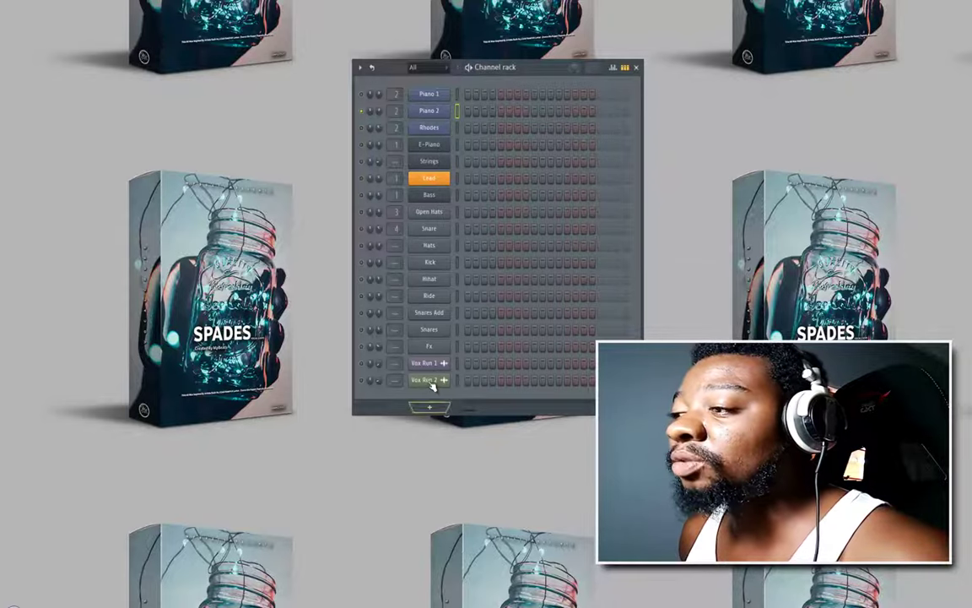
click(424, 363)
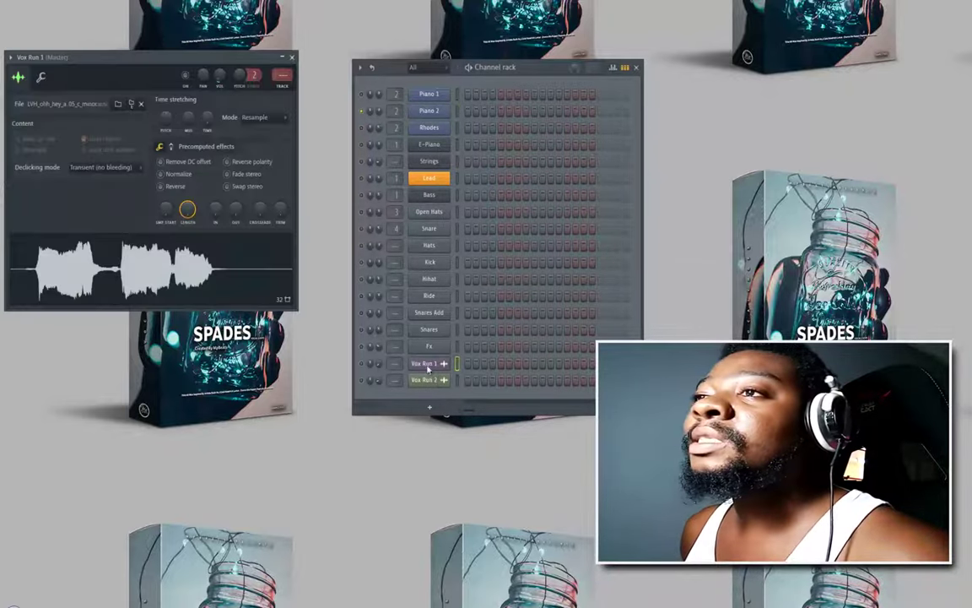
drag(109, 62, 199, 228)
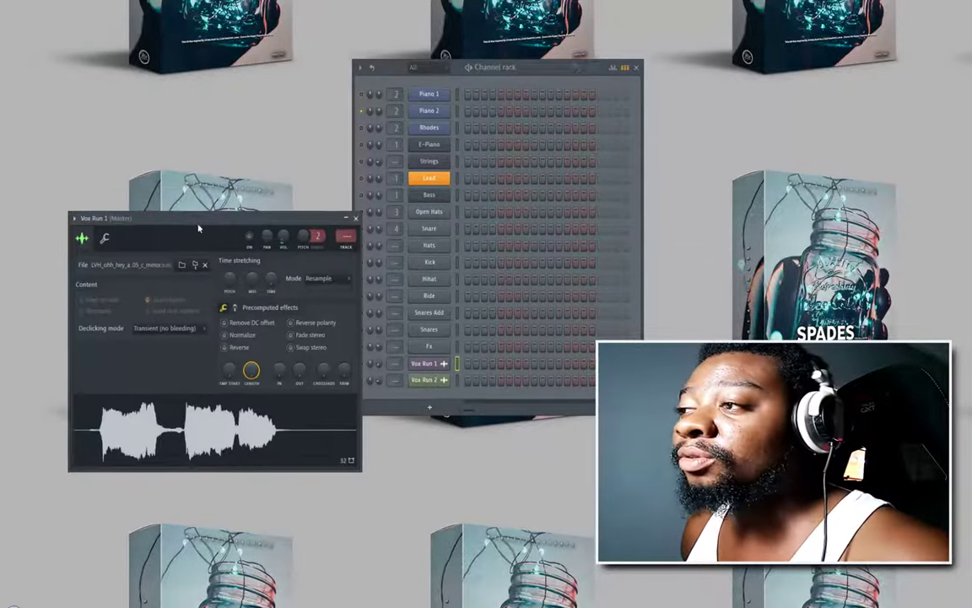
click(355, 219)
Step: Solo the Piano 1 channel in the Channel rack
right_click(426, 101)
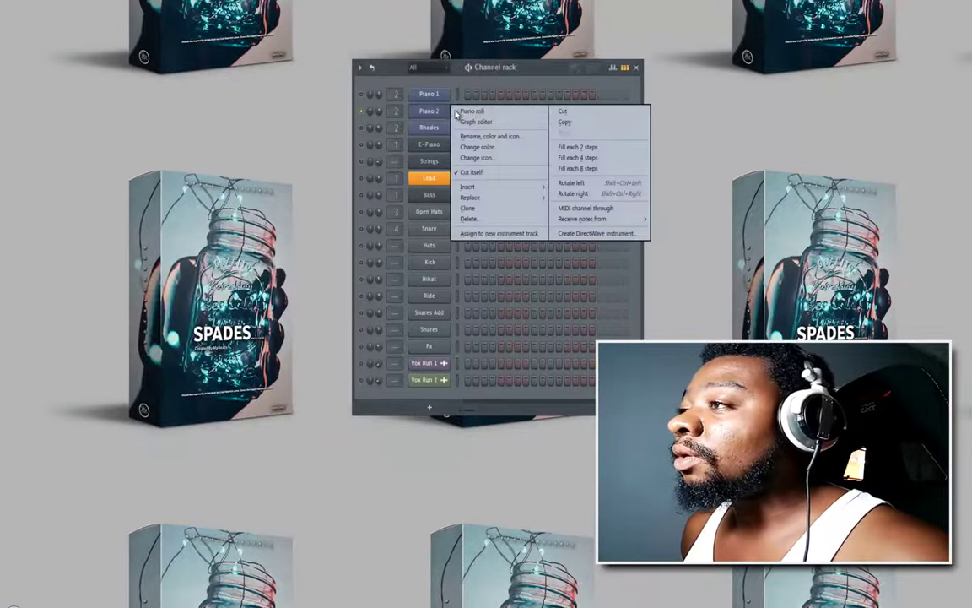
right_click(426, 97)
right_click(361, 95)
click(370, 102)
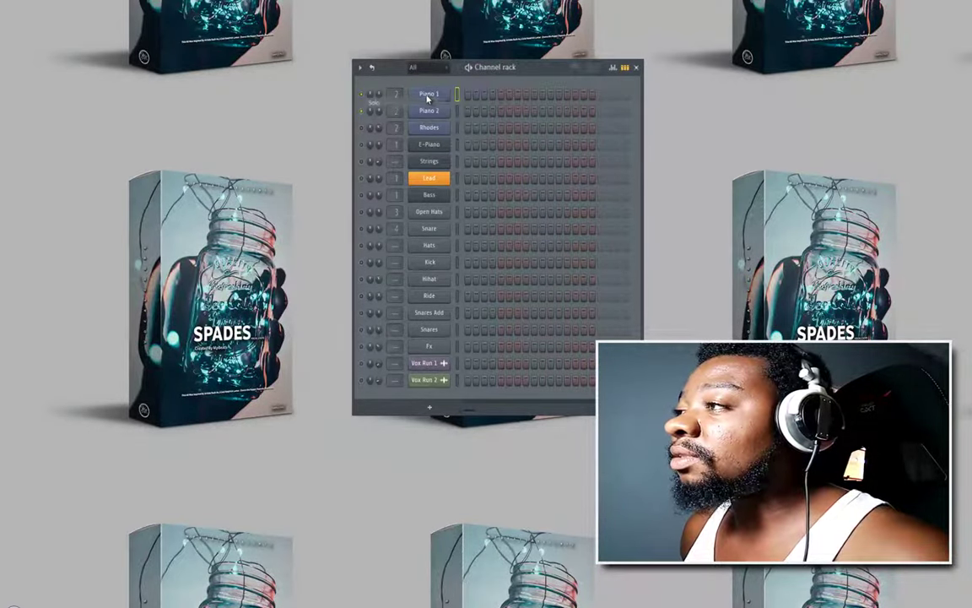
Step: Open Piano 1 in the Piano roll and set the scale highlighting root note to C
right_click(429, 96)
click(471, 97)
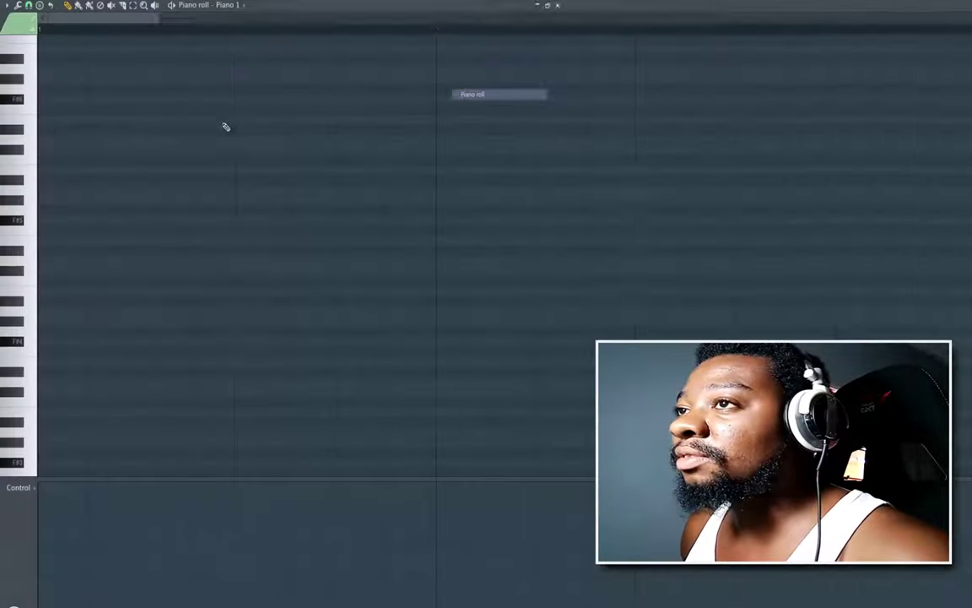
click(7, 6)
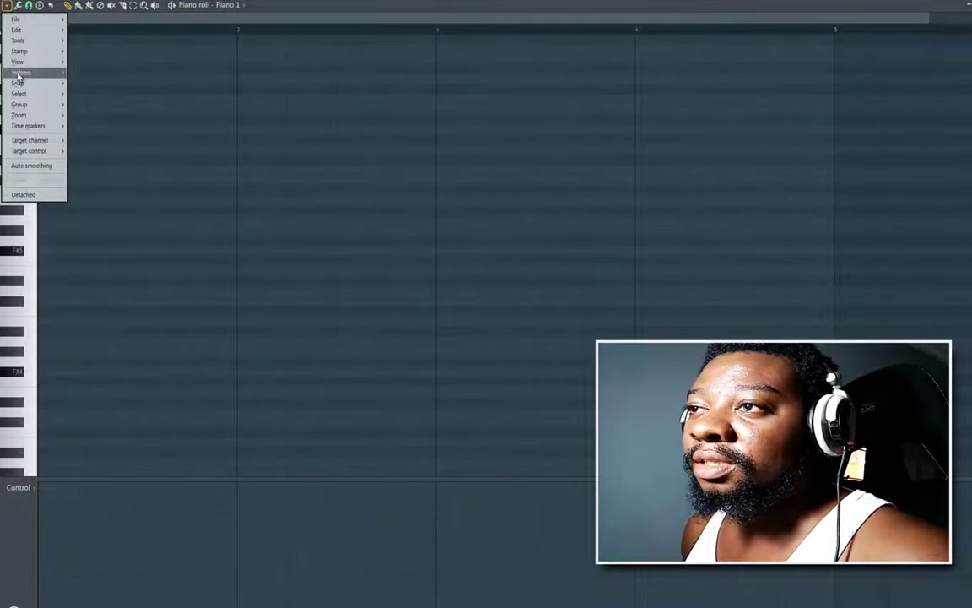
mouse_move(21, 72)
mouse_move(99, 83)
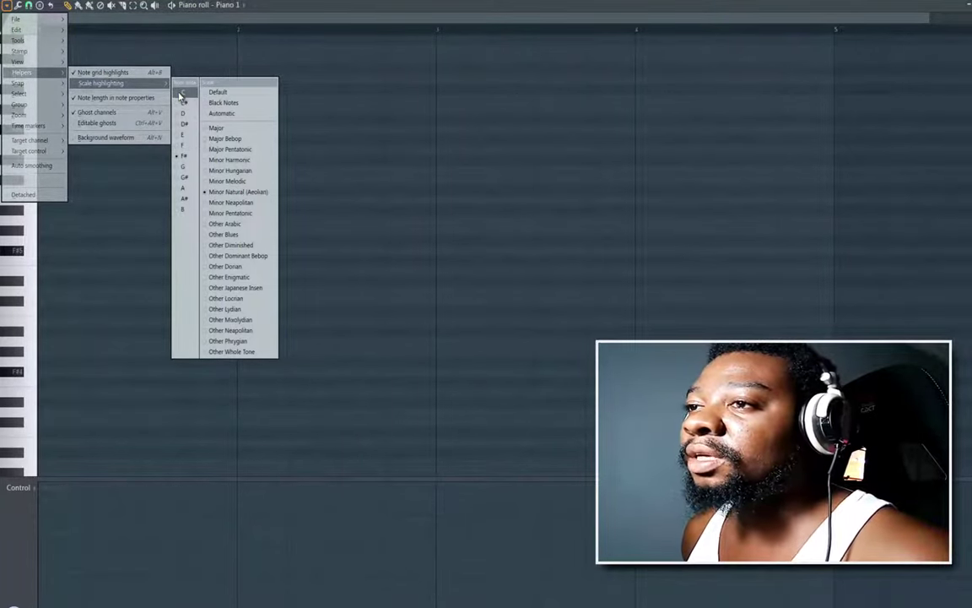
click(181, 95)
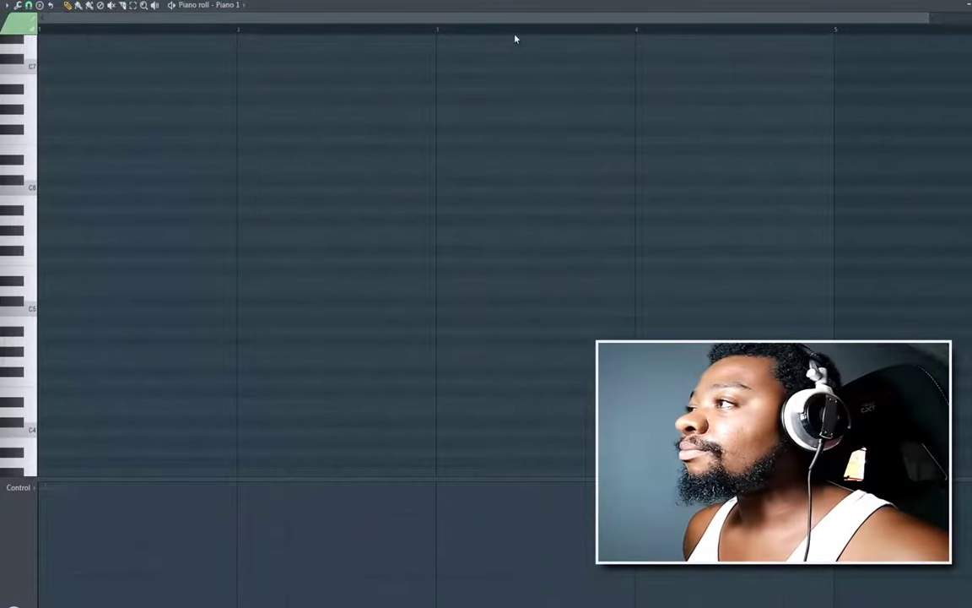
key(F6)
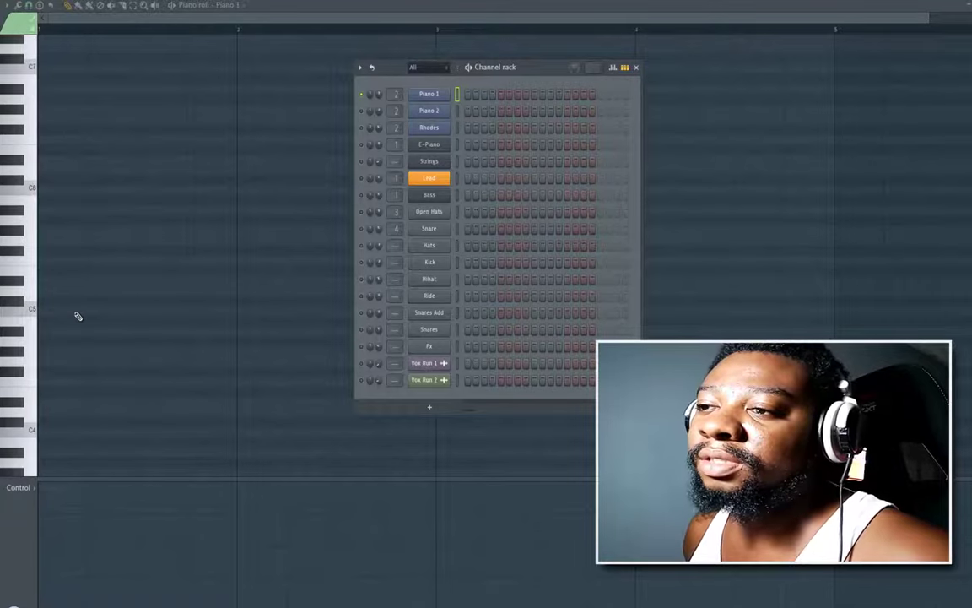
Step: Draw one-bar notes C5, D#5, F5 and G5 from the start of bar 1, each starting slightly after the one below
click(48, 313)
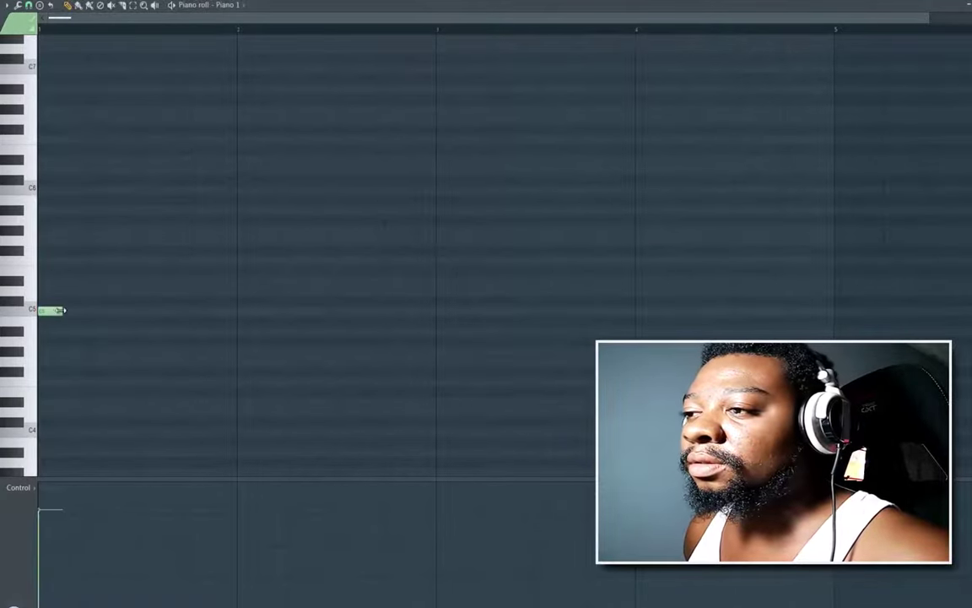
drag(62, 311, 235, 313)
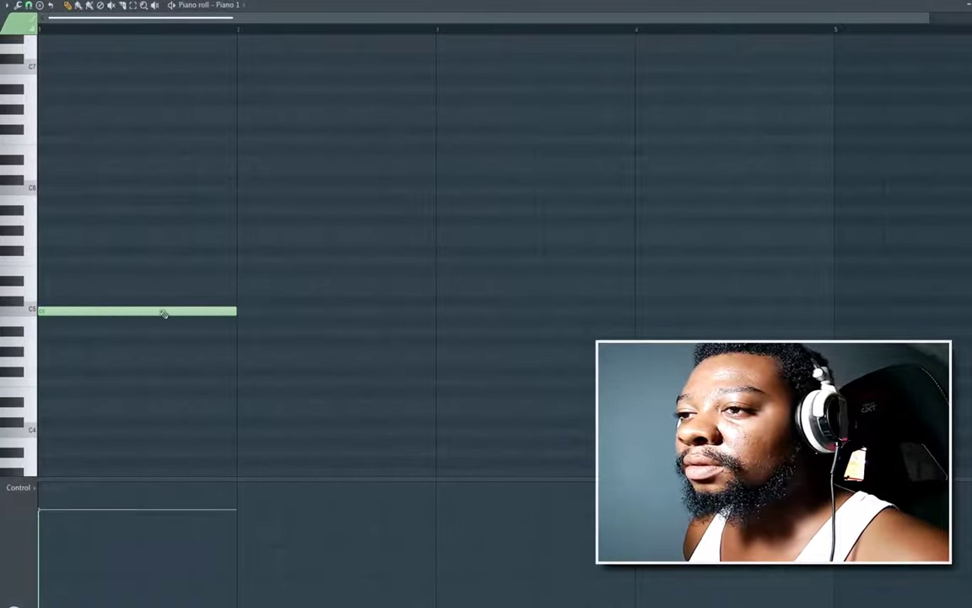
click(66, 282)
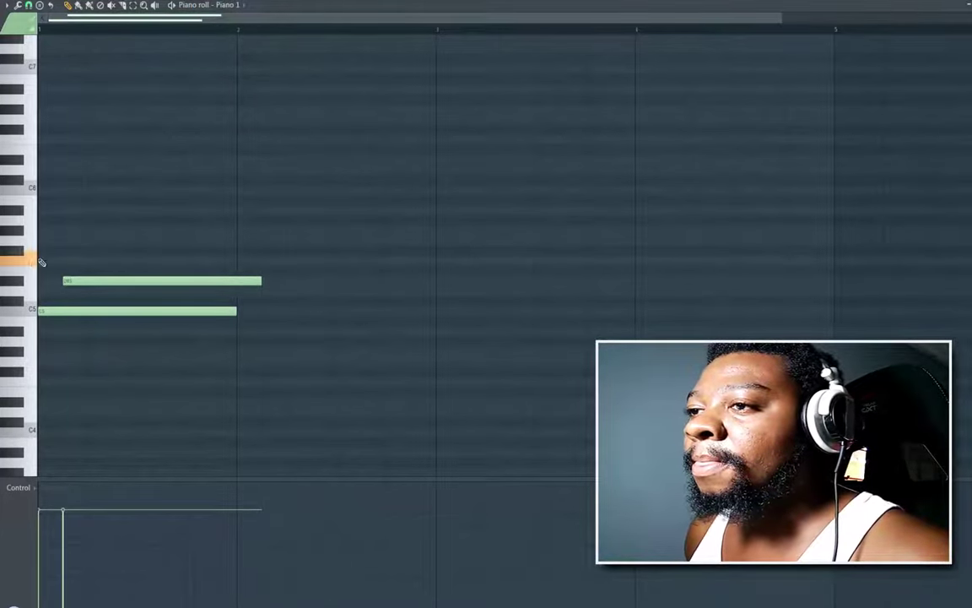
click(90, 260)
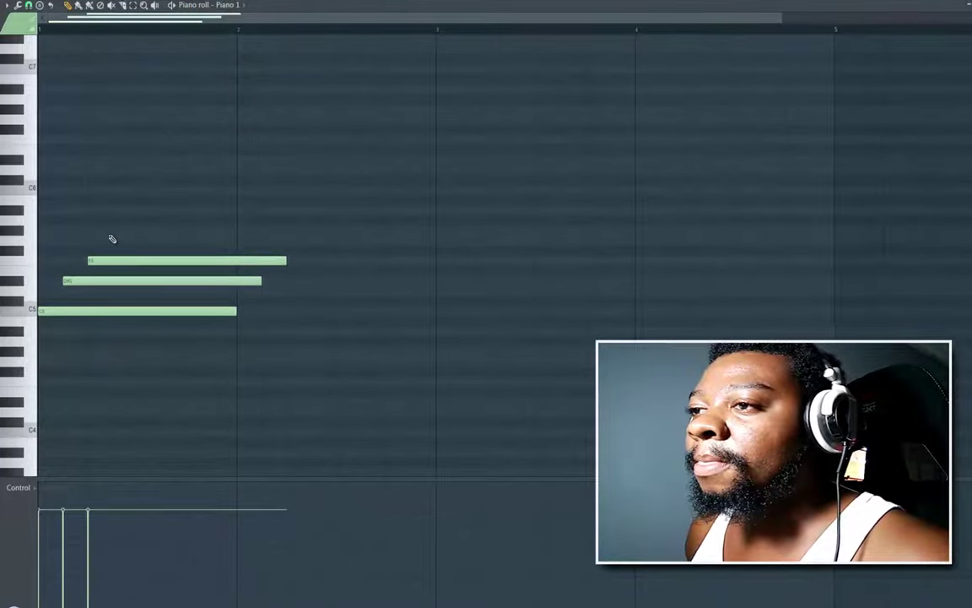
click(113, 230)
drag(116, 233, 119, 245)
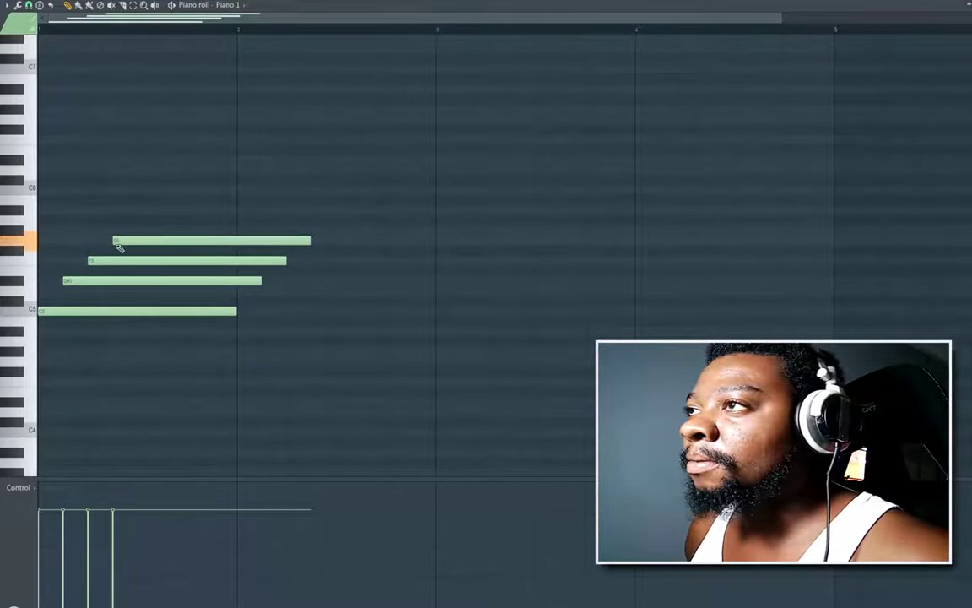
Step: Audition the staggered four-note chord
right_click(255, 0)
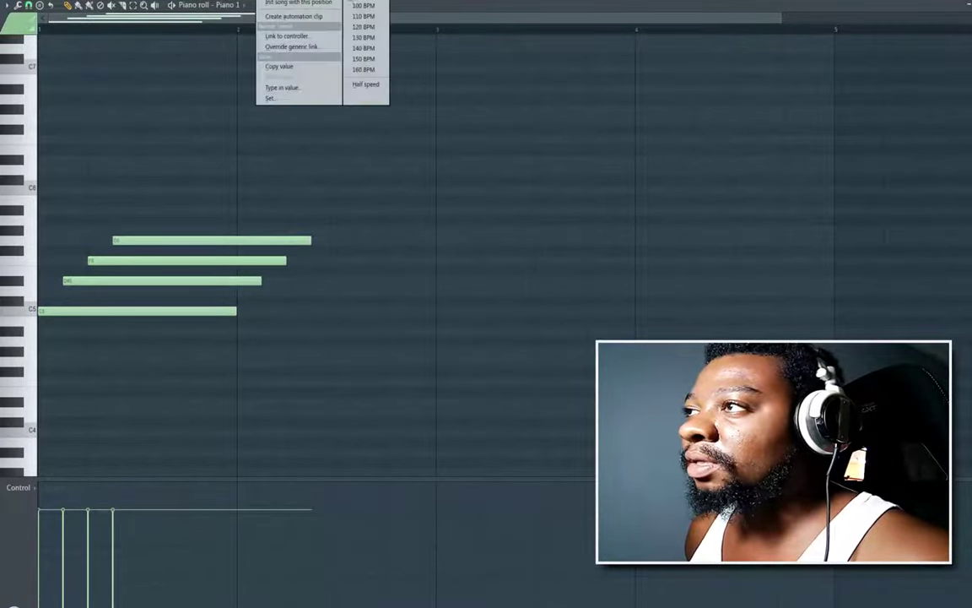
key(Escape)
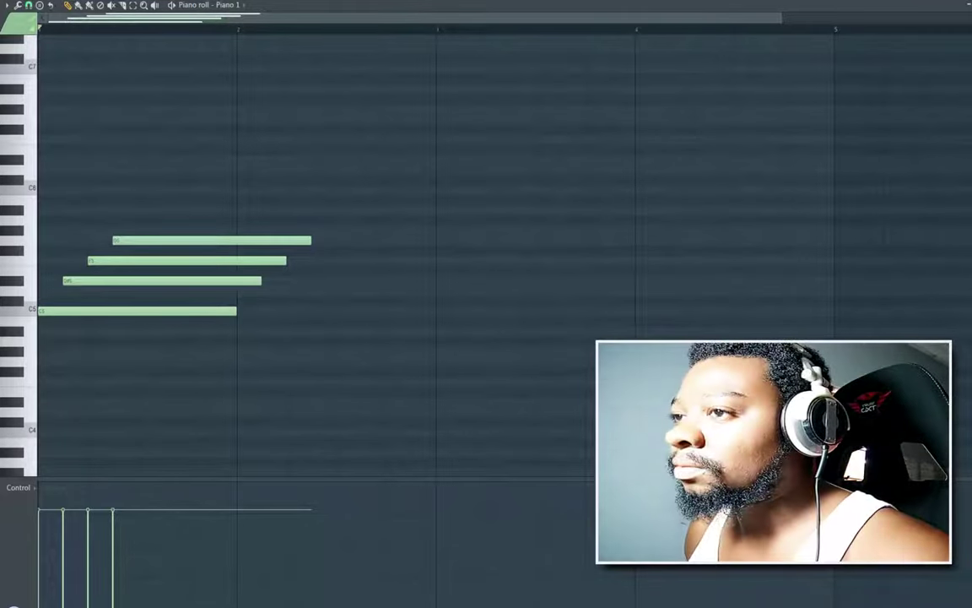
key(space)
key(space)
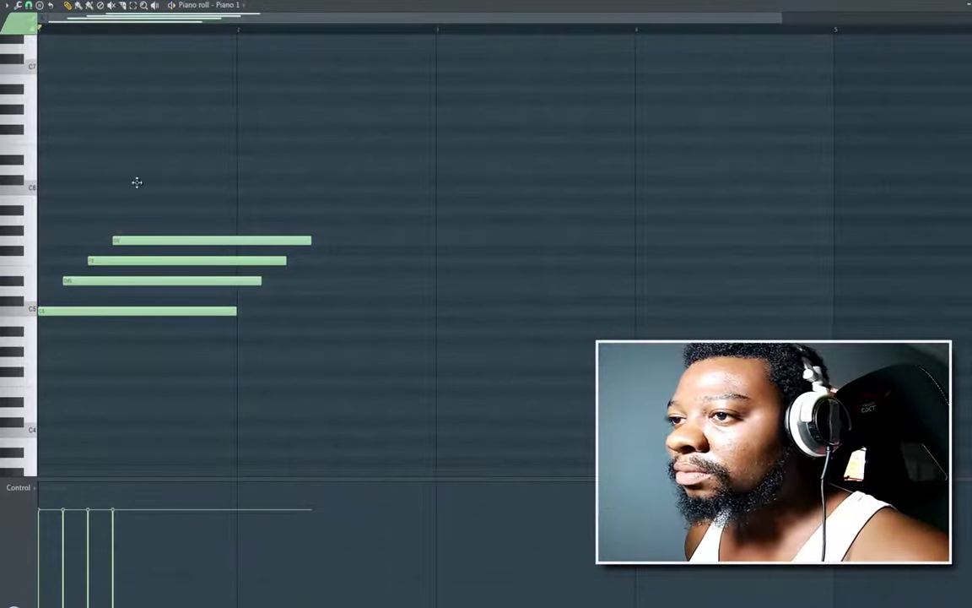
Step: Tighten the stagger by shifting the D#5, F5 and G5 notes to earlier starts, and play the chord back
mouse_move(71, 278)
mouse_down()
mouse_move(58, 278)
mouse_move(75, 260)
mouse_up()
drag(124, 240, 68, 243)
key(space)
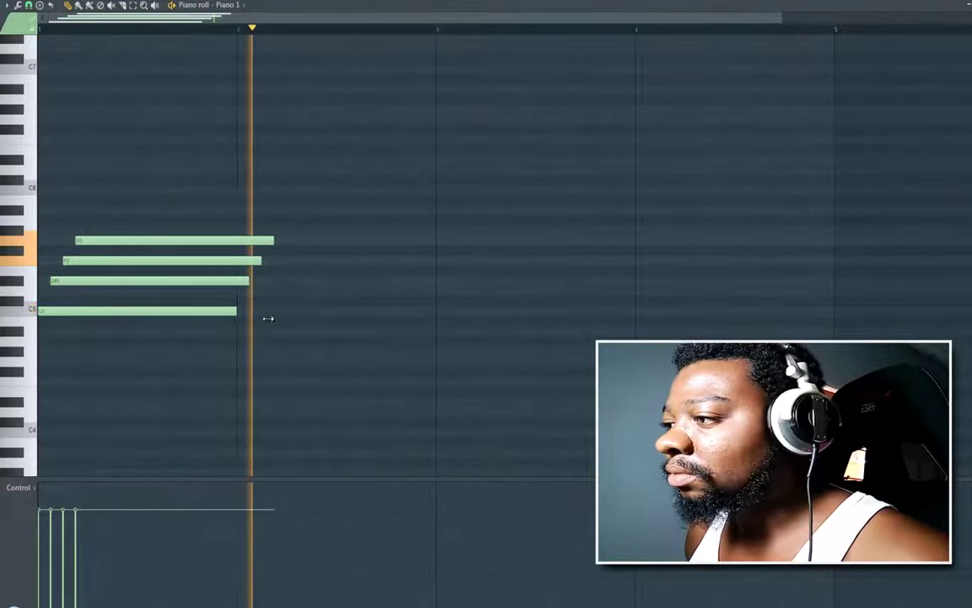
key(space)
Step: Extend the C5 note to bar 3, and lengthen the upper three notes together until G5 also ends at bar 3
drag(268, 319, 436, 326)
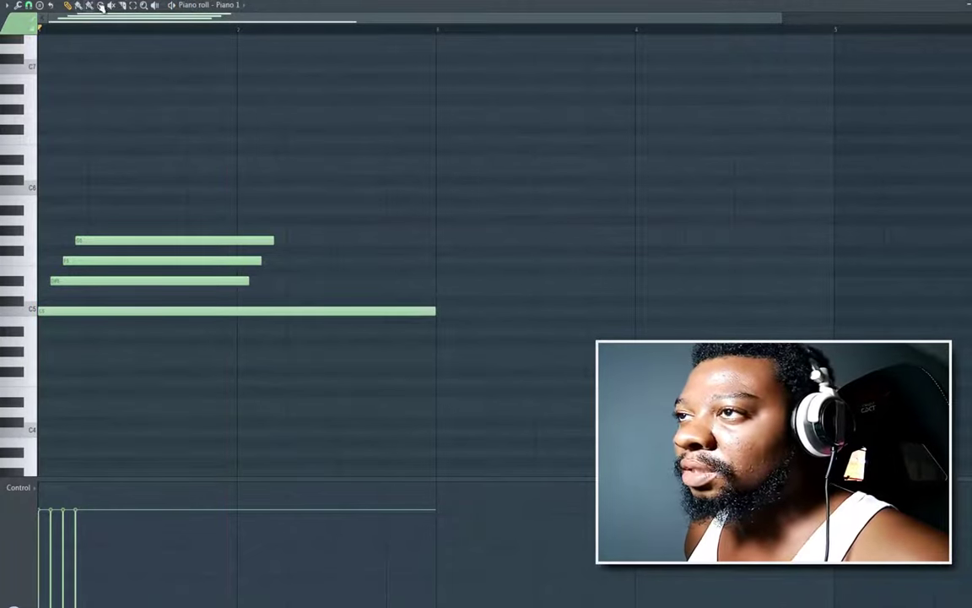
click(131, 5)
drag(155, 208, 183, 302)
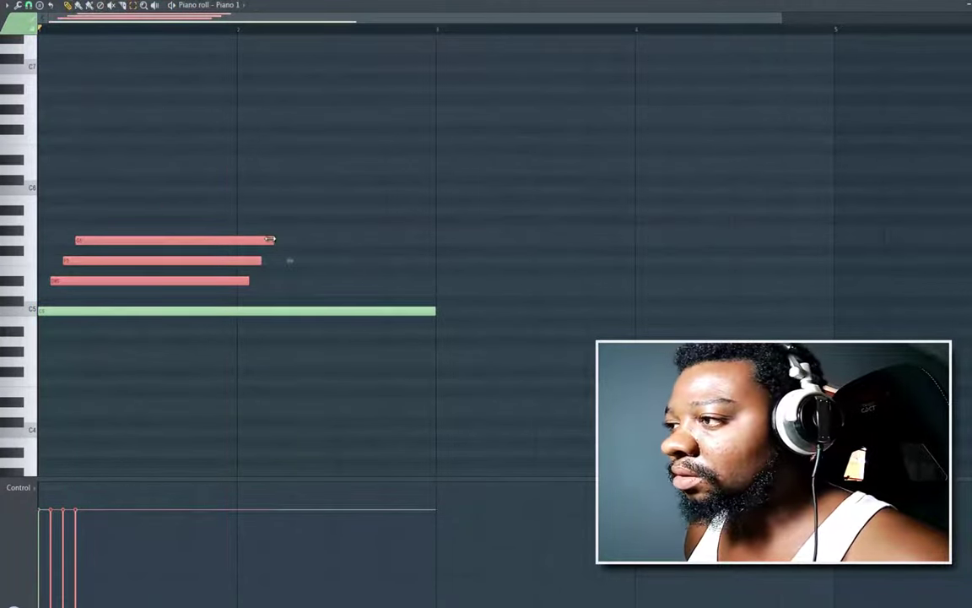
drag(270, 240, 434, 260)
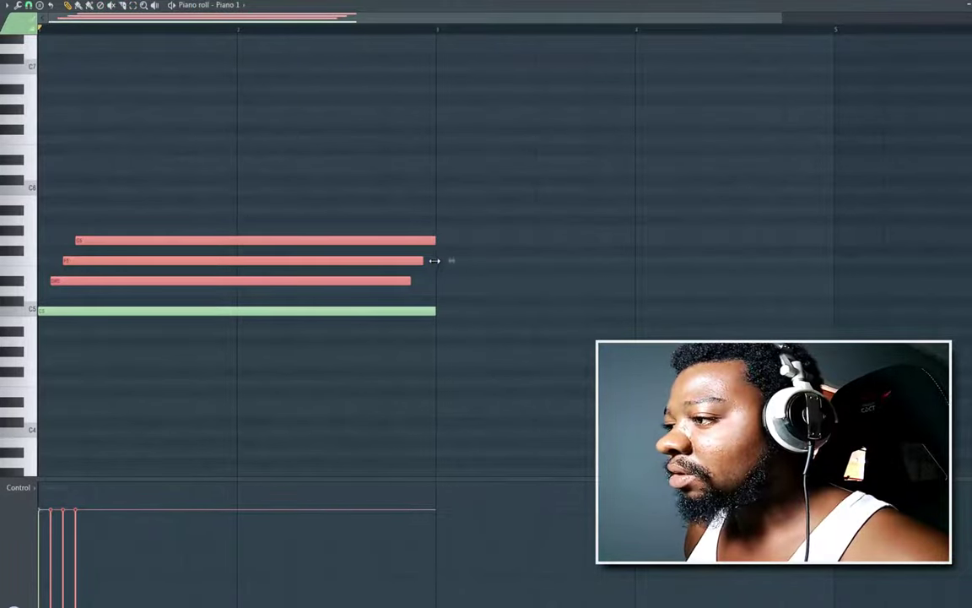
Step: Add a second staggered chord of F4, G#4, A#4 and D5 from bar 3 to bar 5, and play both chords
mouse_move(440, 331)
mouse_down()
mouse_move(436, 383)
mouse_move(478, 311)
mouse_move(480, 280)
mouse_move(478, 289)
mouse_up()
click(461, 331)
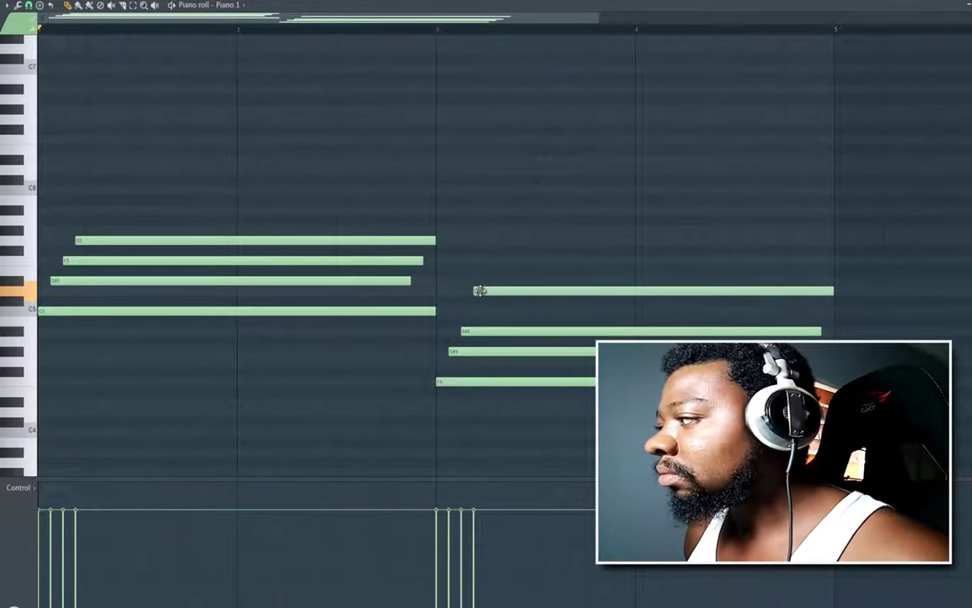
key(space)
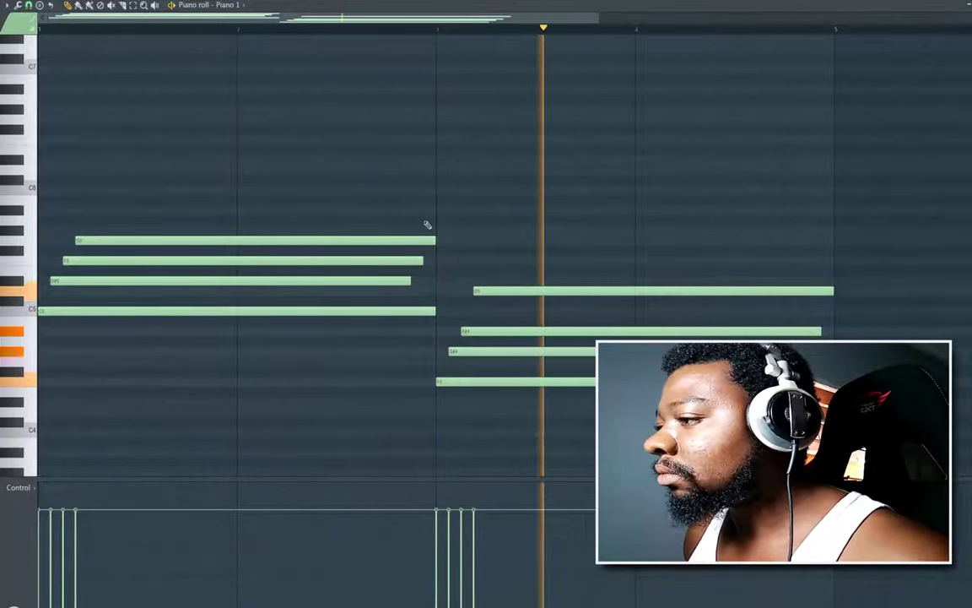
key(space)
Step: Lower the second chord's G#4 note to G4
click(451, 383)
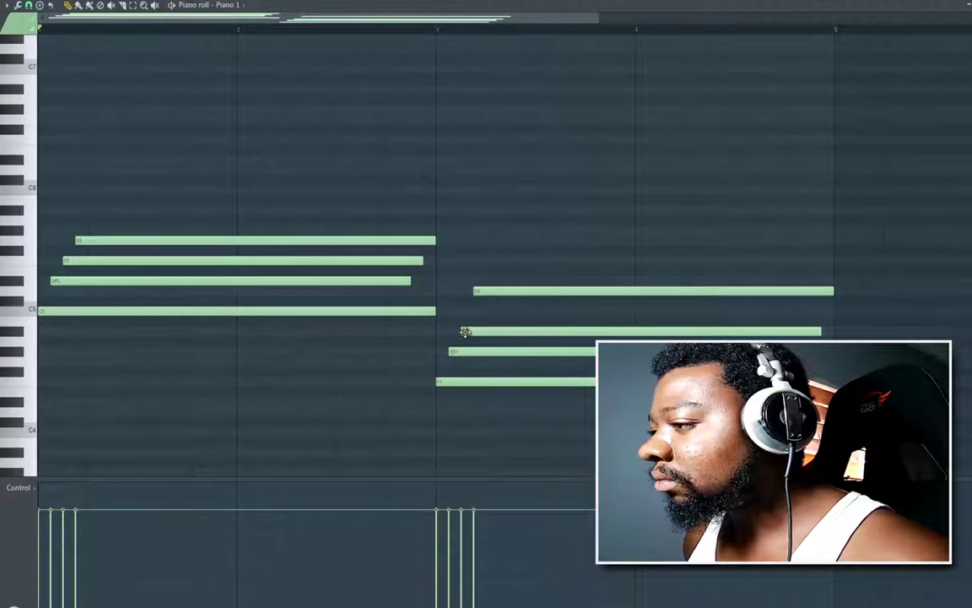
drag(459, 351, 462, 350)
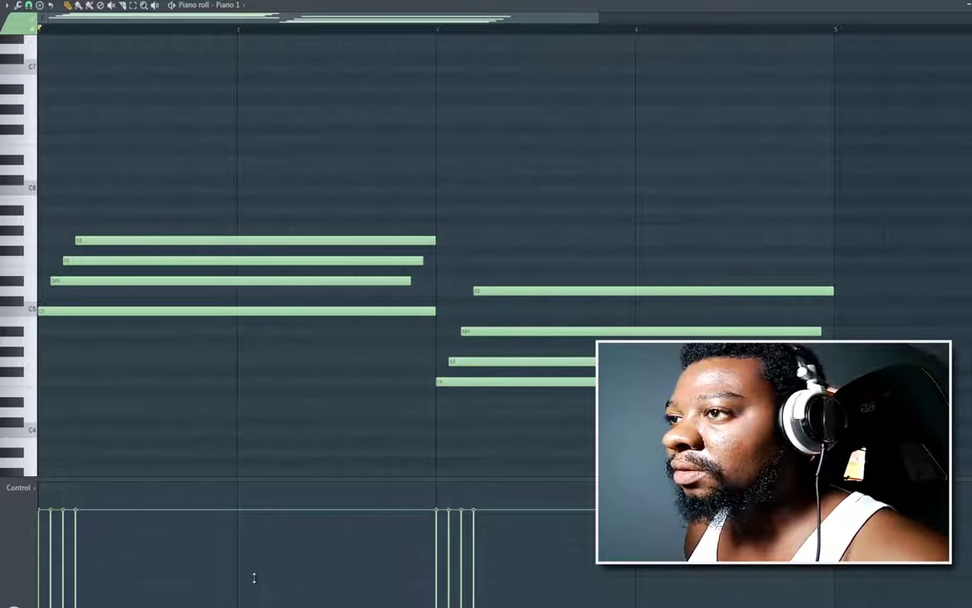
Step: Extend the first chord's G5 note to the start of the second chord's D5, and duplicate the whole progression from bar 5
key(space)
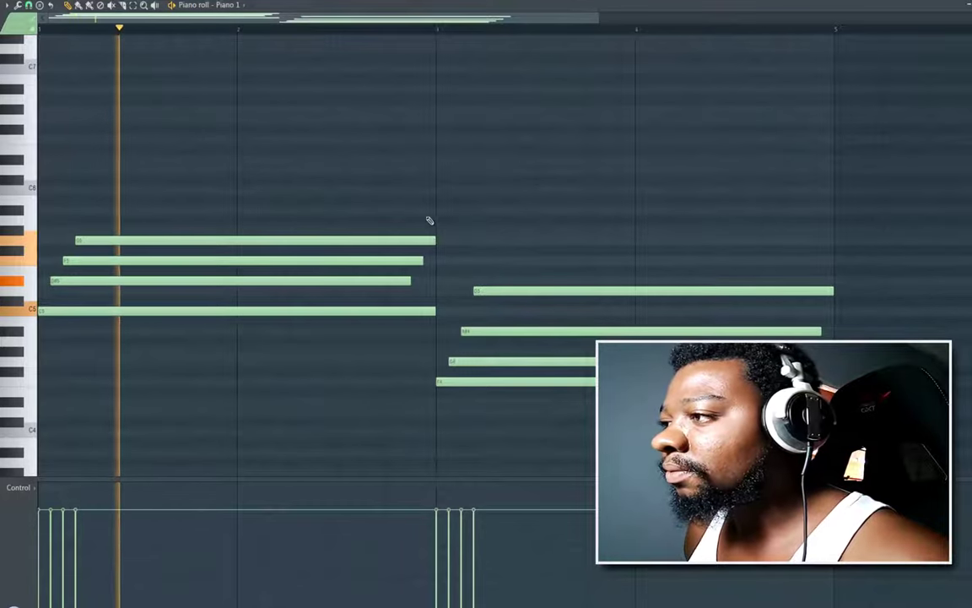
drag(436, 241, 472, 244)
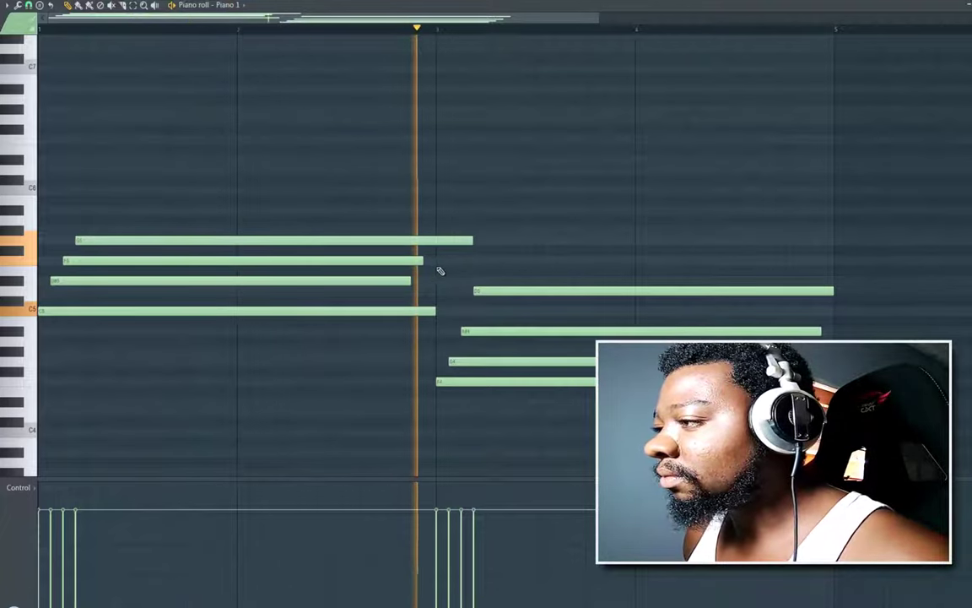
key(space)
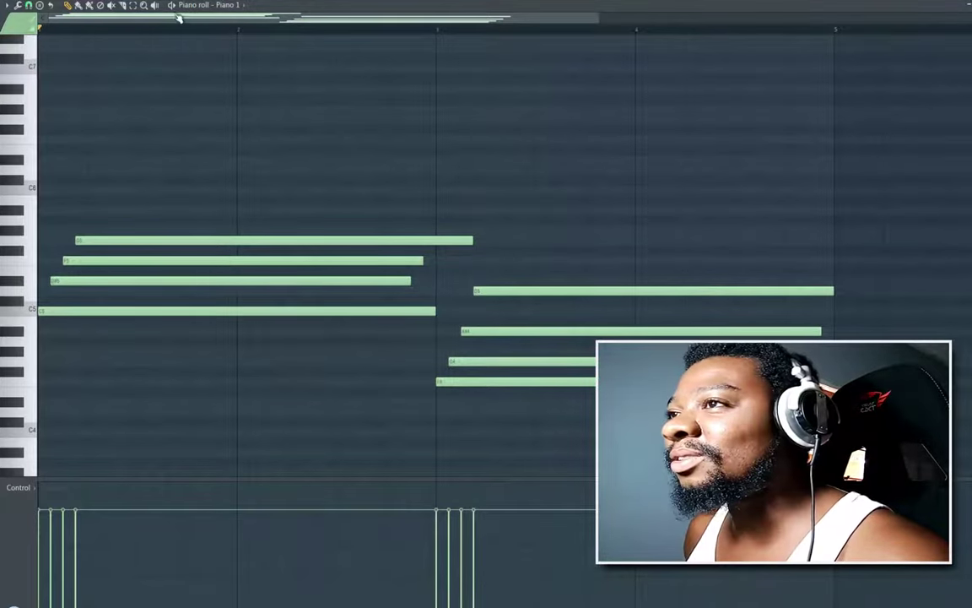
drag(63, 187, 61, 406)
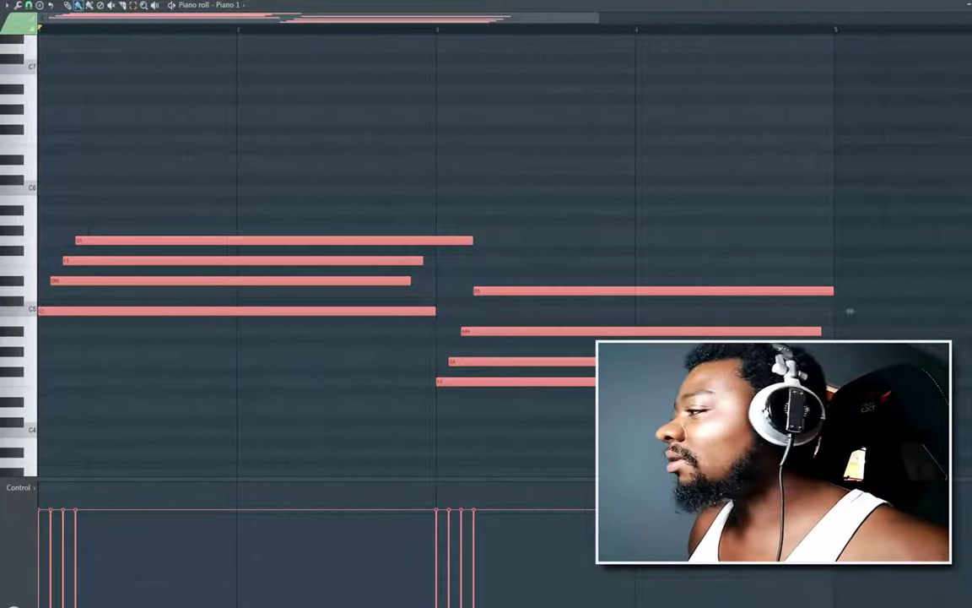
key(ctrl+b)
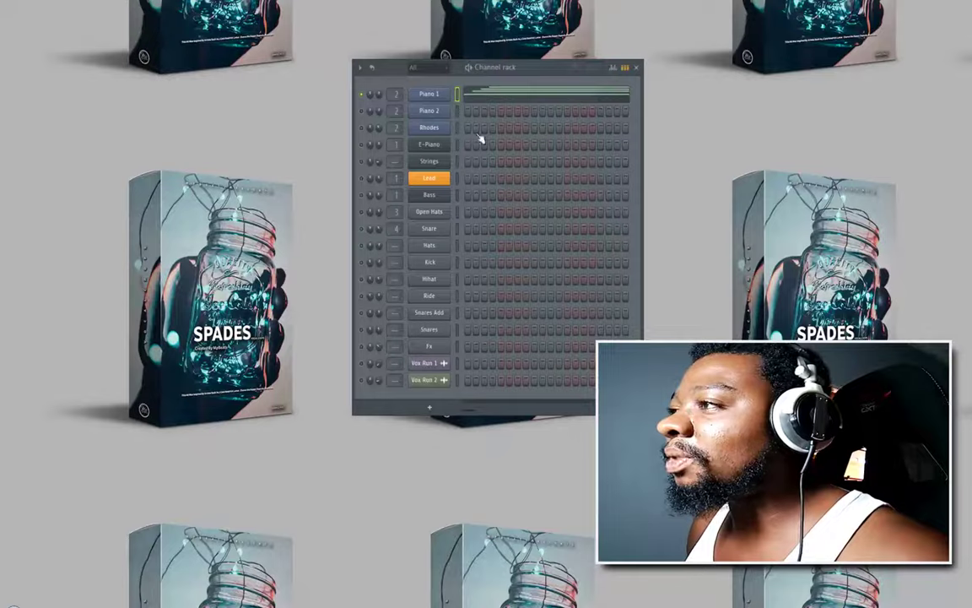
Step: Copy the Piano 1 channel's notes and paste them into the Piano 2 channel
right_click(446, 93)
click(565, 105)
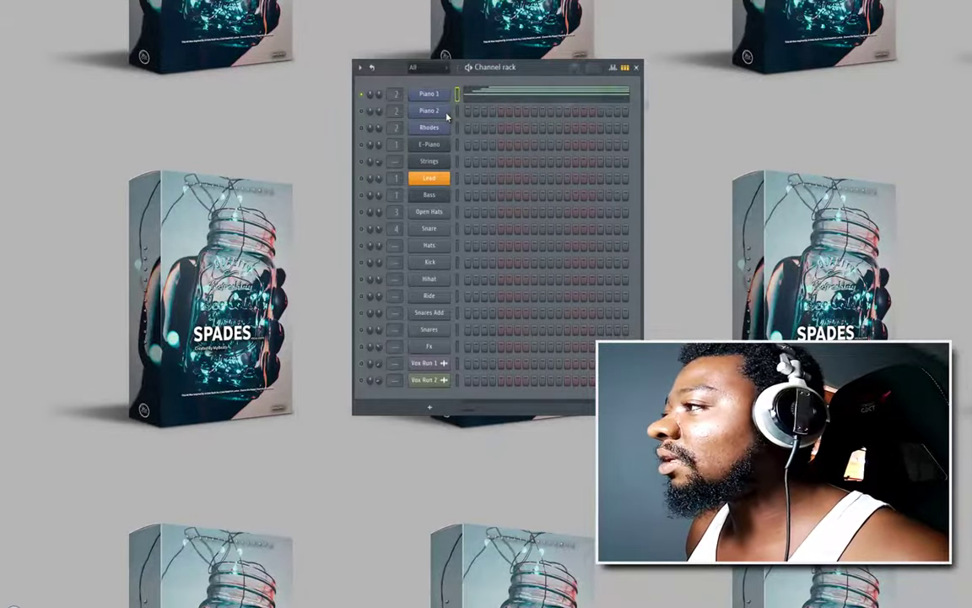
right_click(447, 114)
click(568, 132)
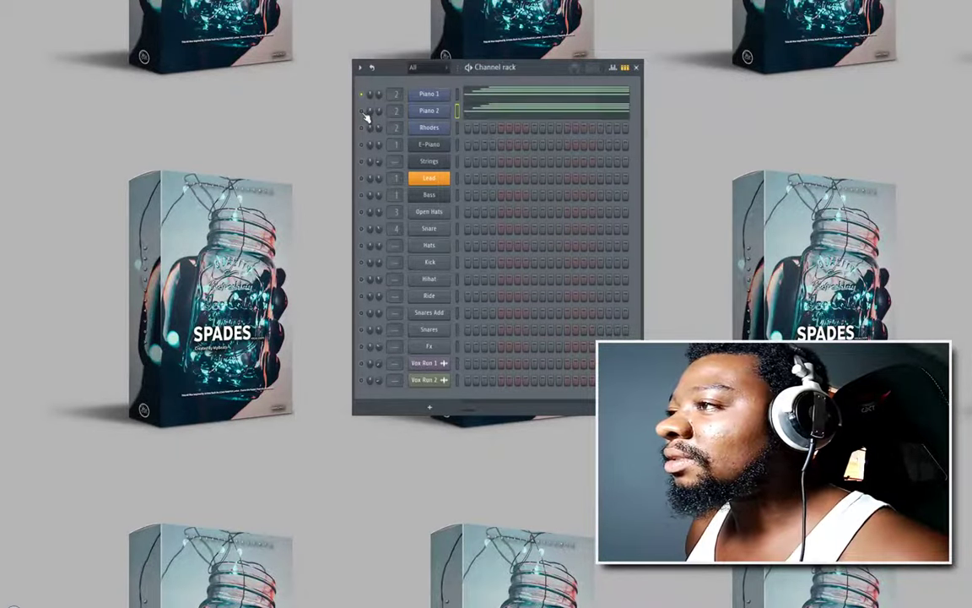
Step: Solo Piano 2, raise all its notes one octave so the first chord starts on C6, and play them back
right_click(363, 112)
click(378, 117)
right_click(425, 113)
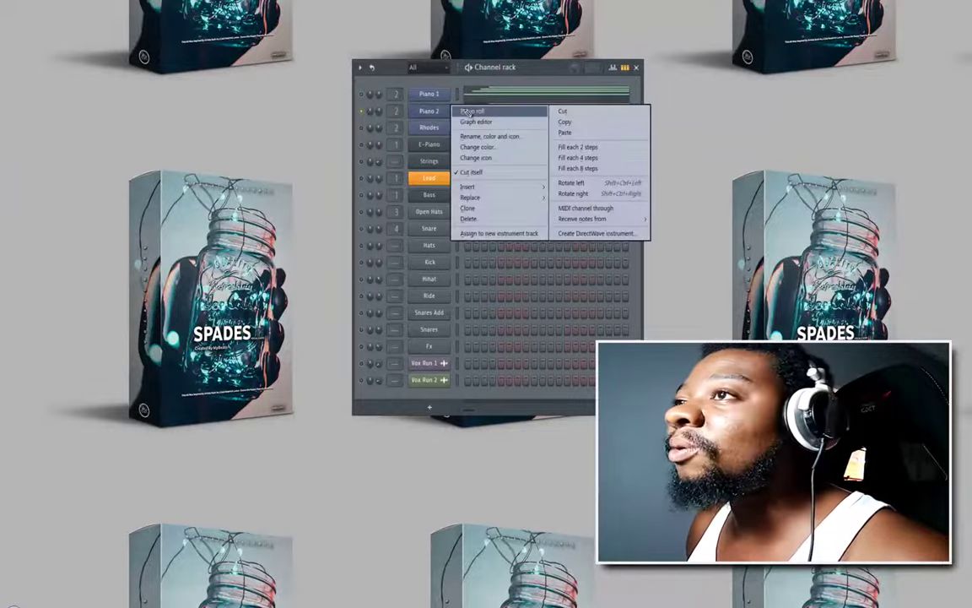
click(471, 108)
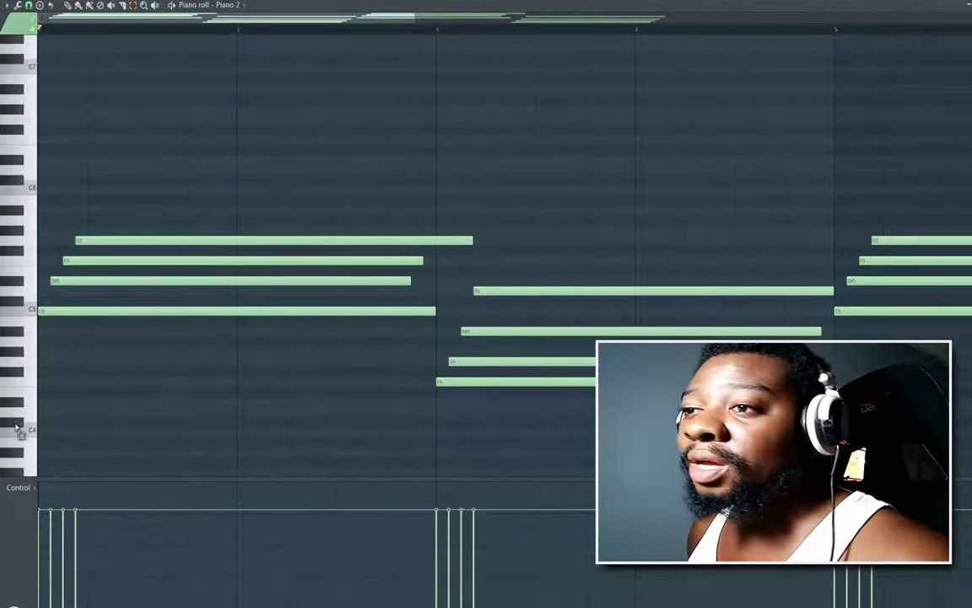
drag(5, 133, 63, 471)
scroll(61, 315, up, 4)
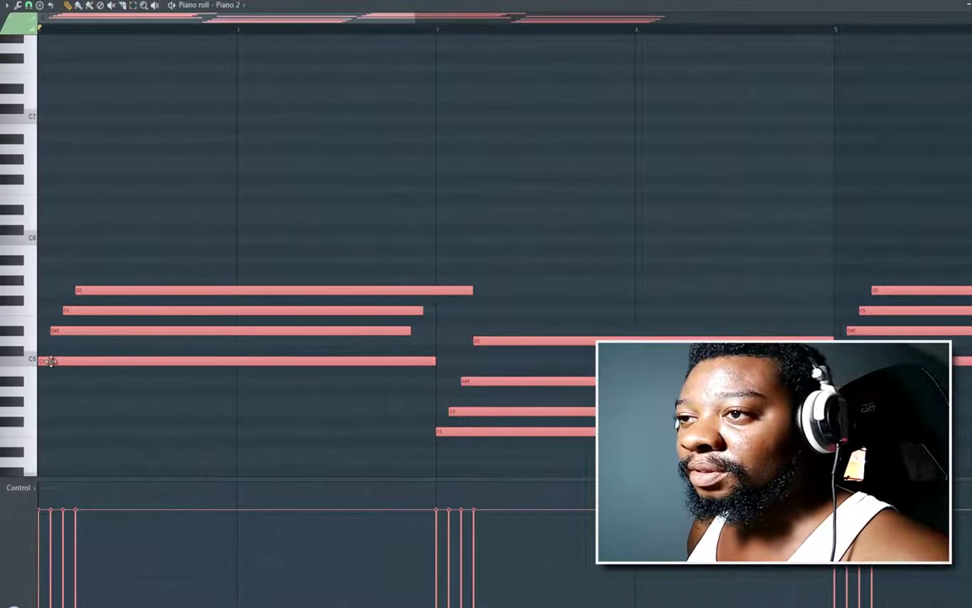
drag(43, 358, 38, 179)
key(space)
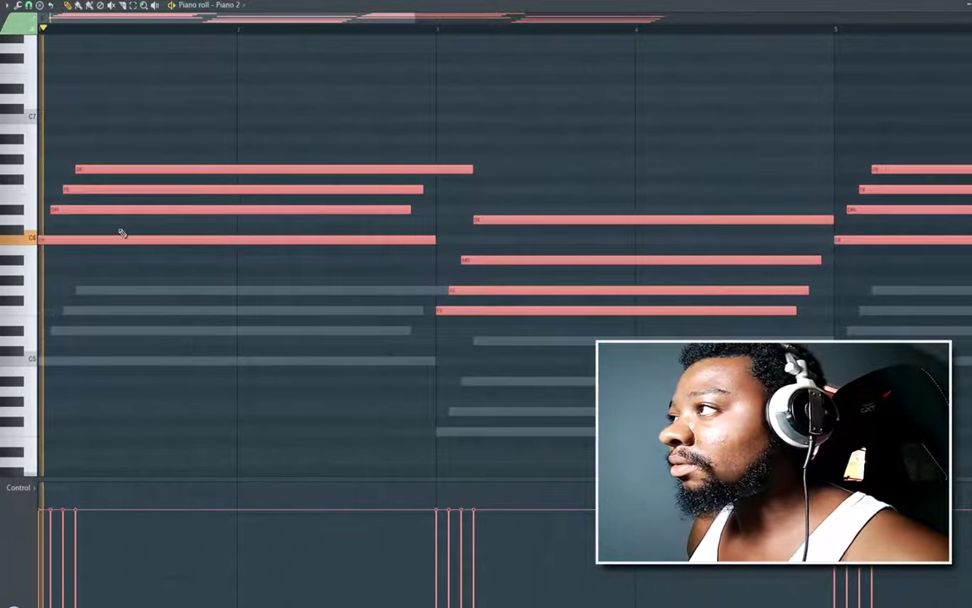
key(space)
Step: Raise all Piano 2 notes another octave to start on C7, and play them together with Piano 1 unmuted
key(F6)
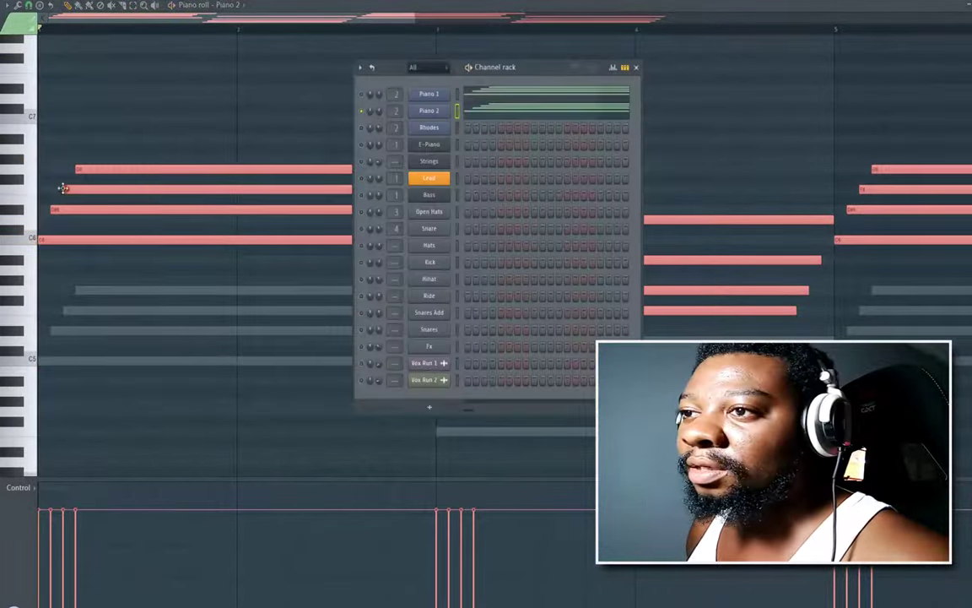
key(F6)
drag(44, 239, 43, 118)
key(space)
key(space)
key(F6)
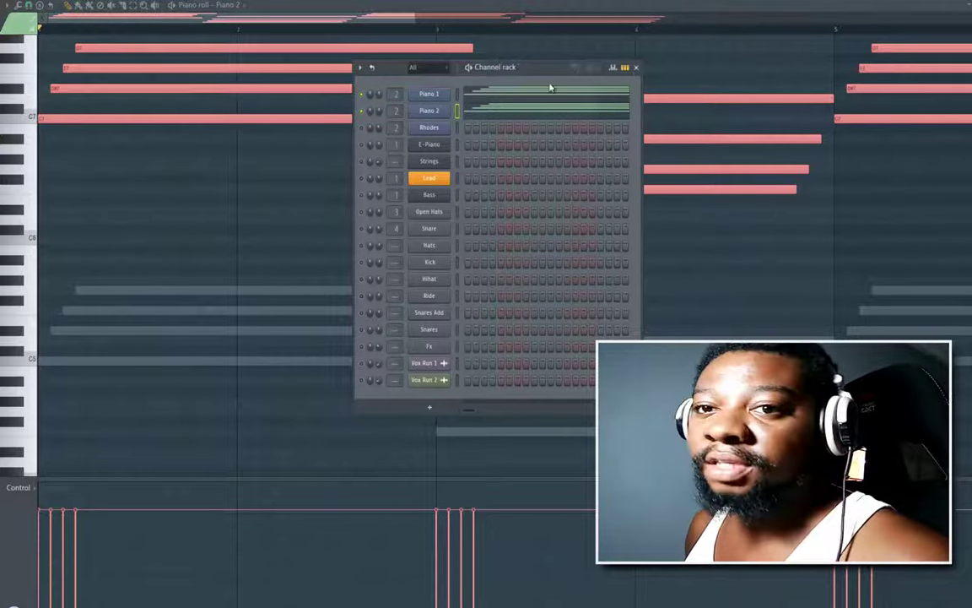
key(space)
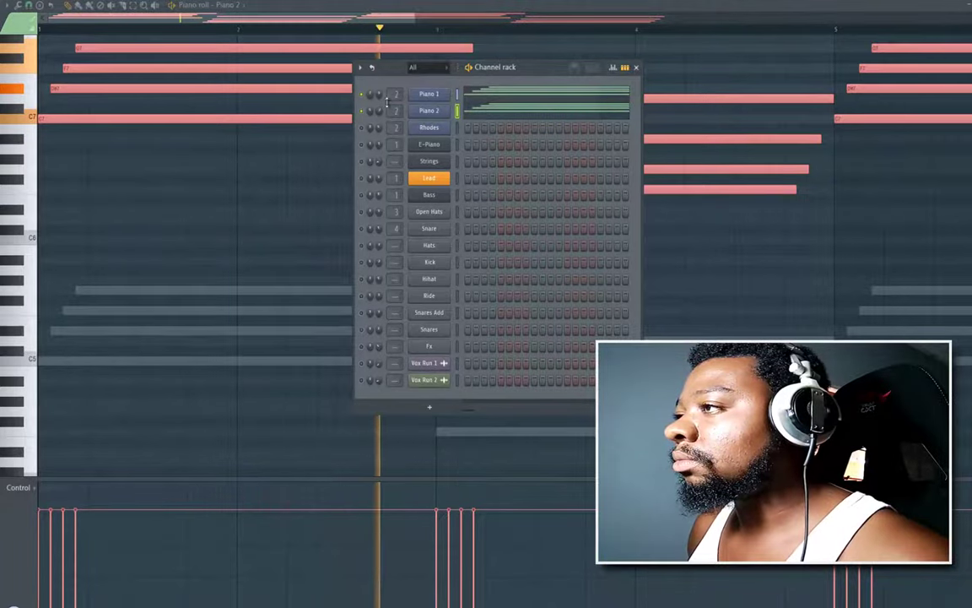
Step: Audition high keys in the Piano 2 piano roll, add an A#7 note from bar 2 to bar 4, and play it back
right_click(439, 113)
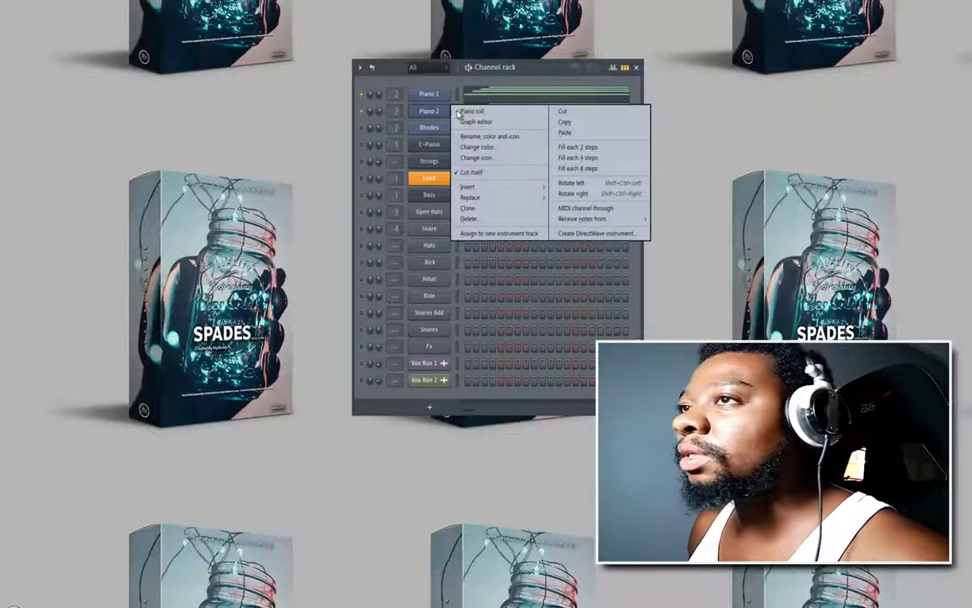
click(470, 110)
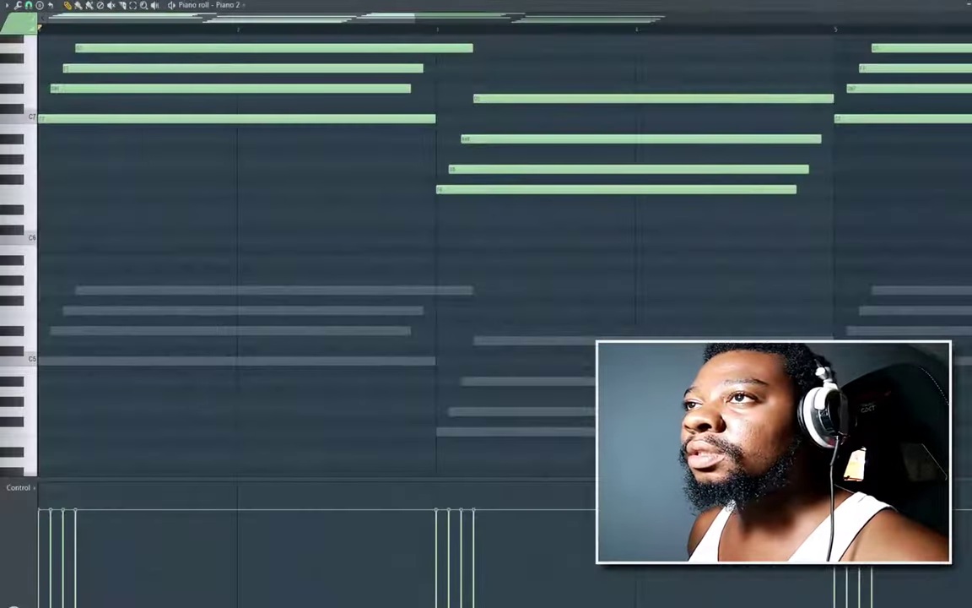
click(19, 1)
click(21, 17)
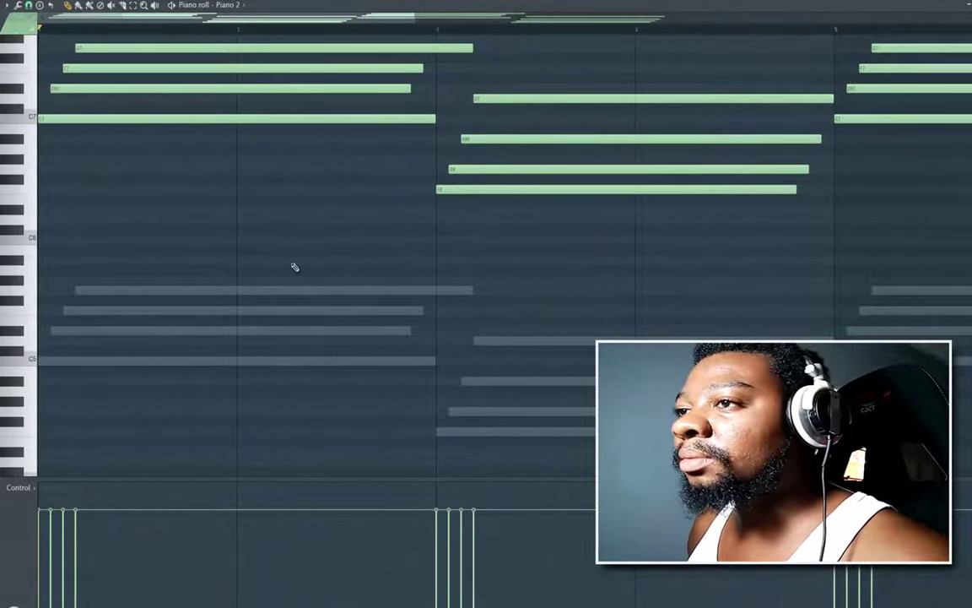
scroll(129, 249, up, 3)
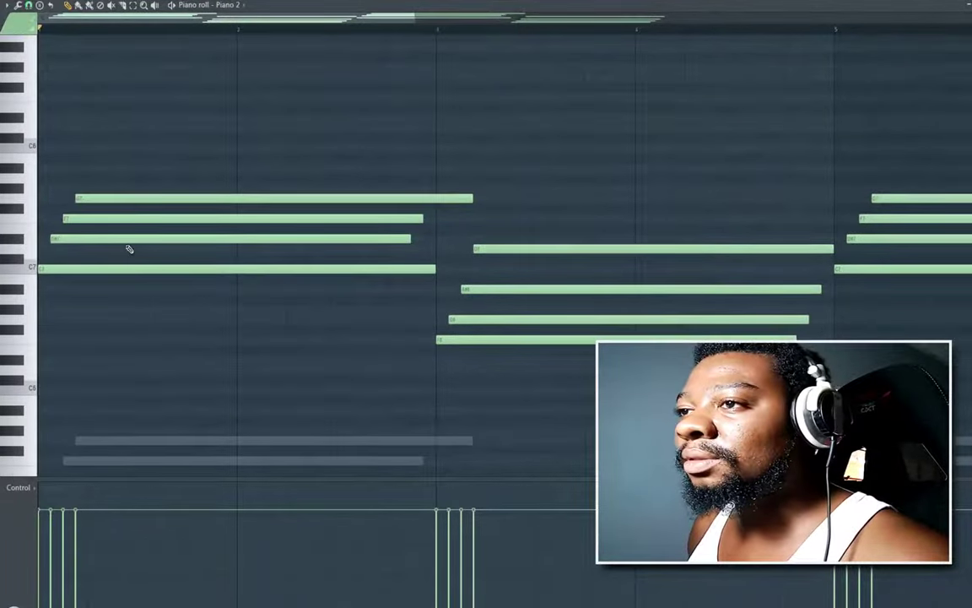
click(24, 168)
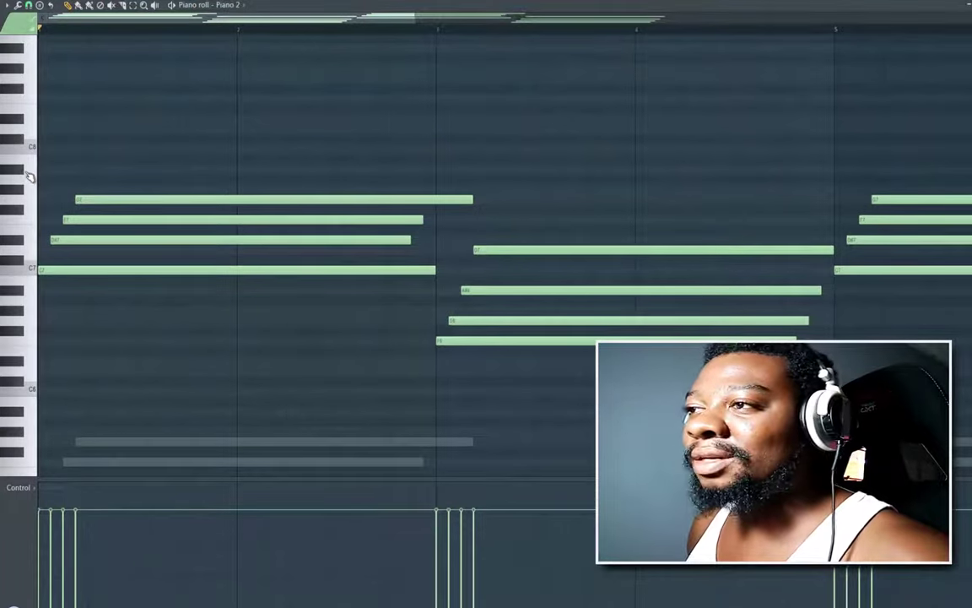
click(240, 169)
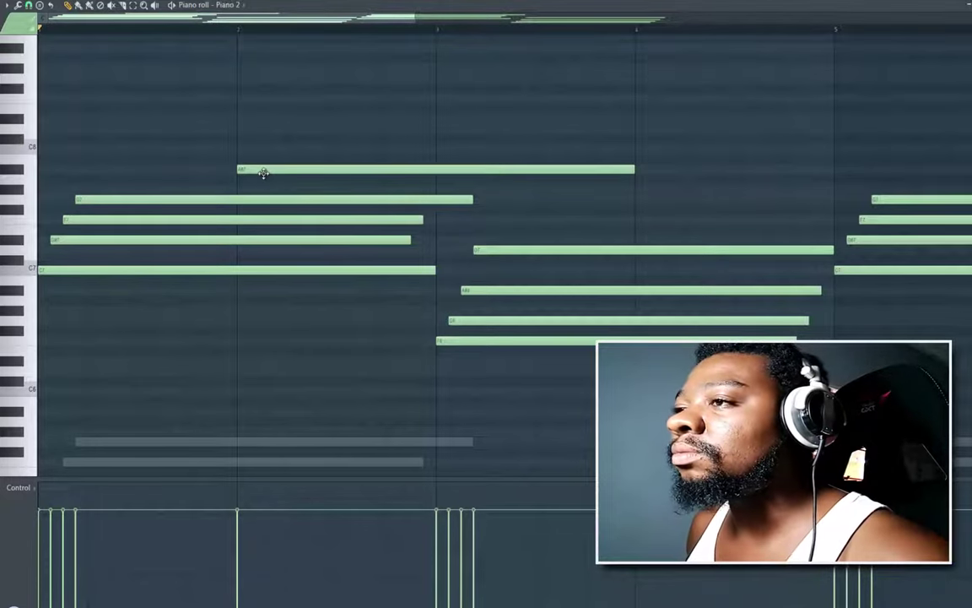
key(space)
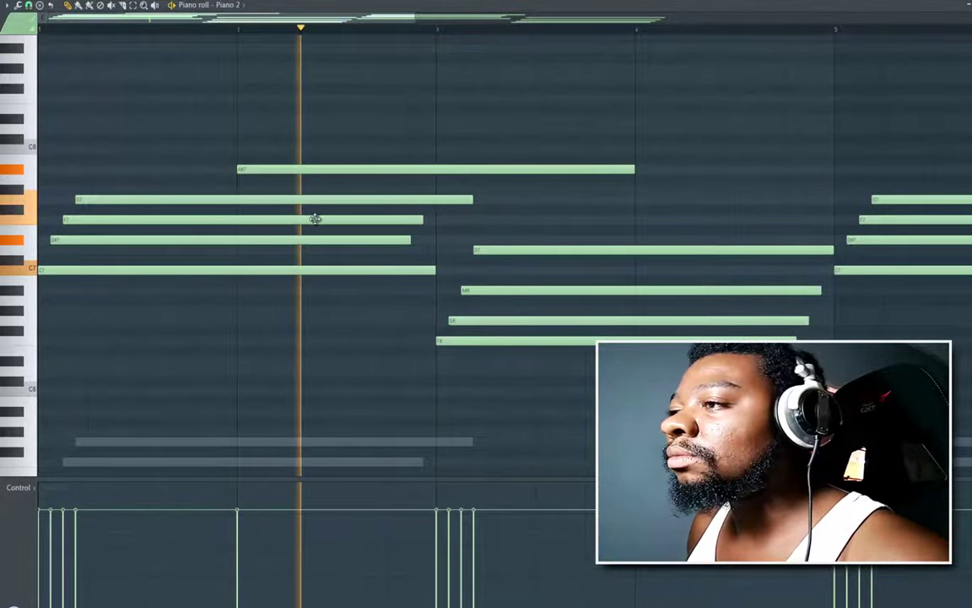
key(space)
Step: Shorten the first F7 note to the middle of bar 2, add a second F7 from there to bar 4, and play back
drag(421, 220, 337, 222)
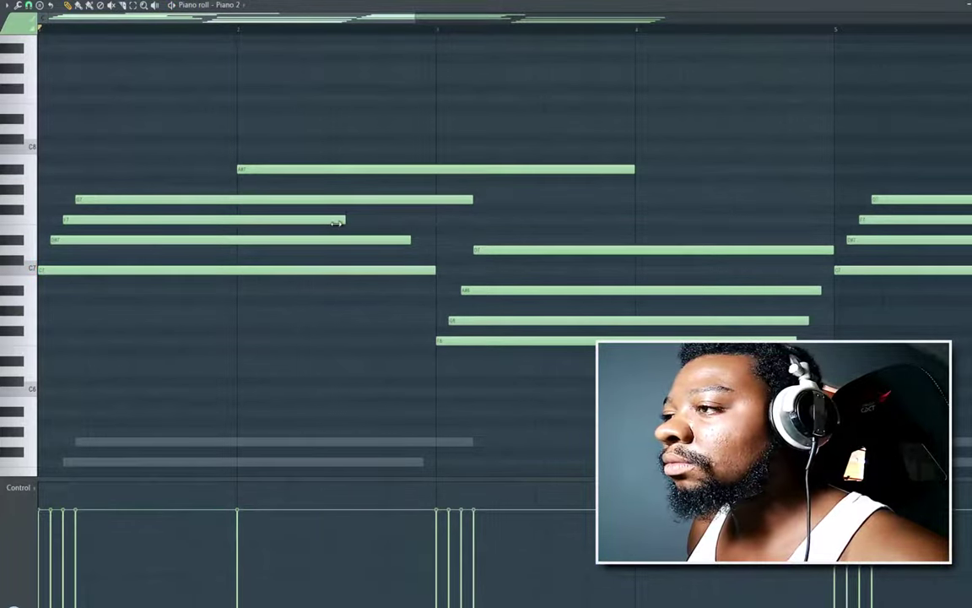
click(339, 219)
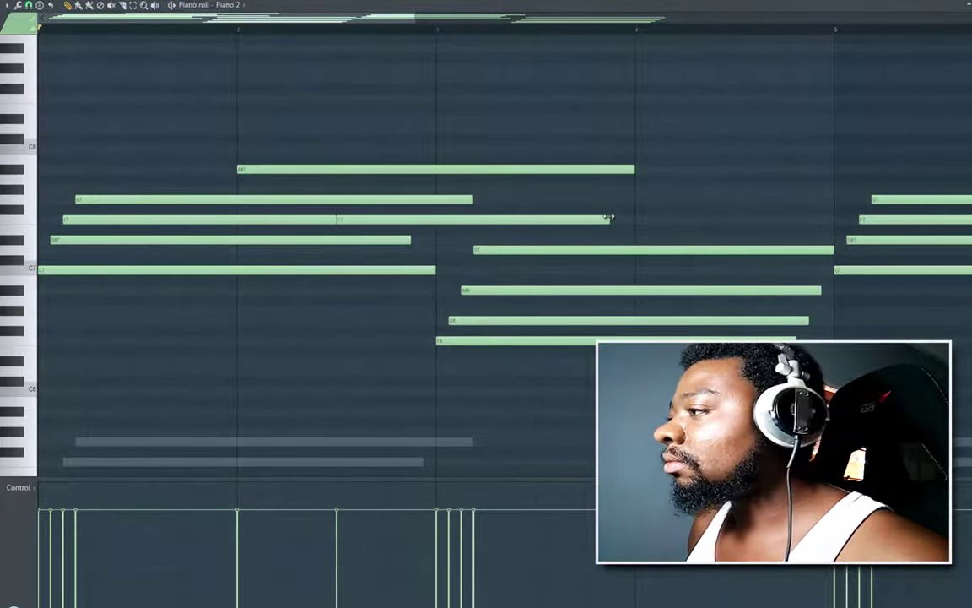
drag(613, 218, 633, 217)
key(space)
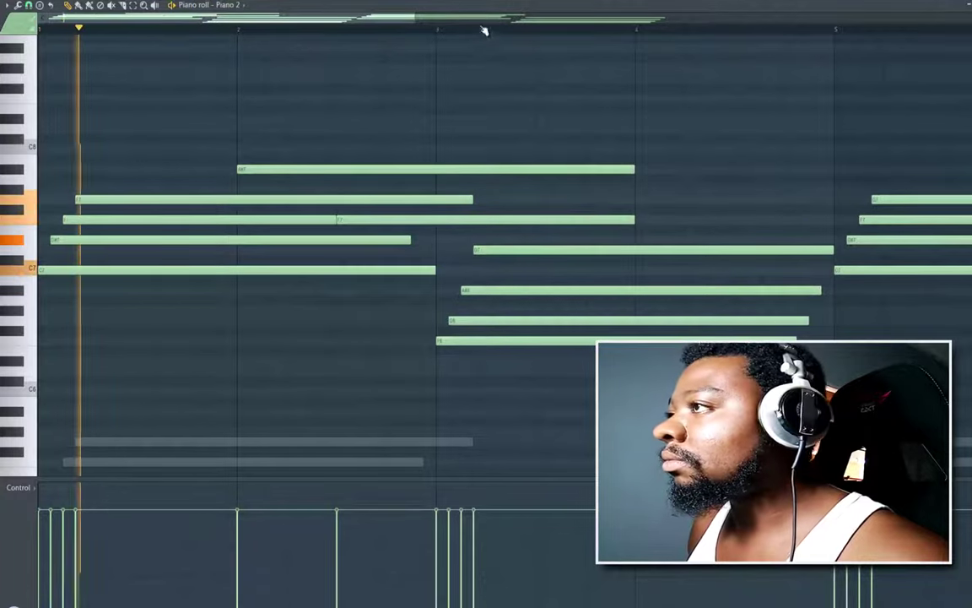
Step: Add an A#7 note from bar 6 to bar 8 above the repeated first chord
drag(414, 19, 626, 19)
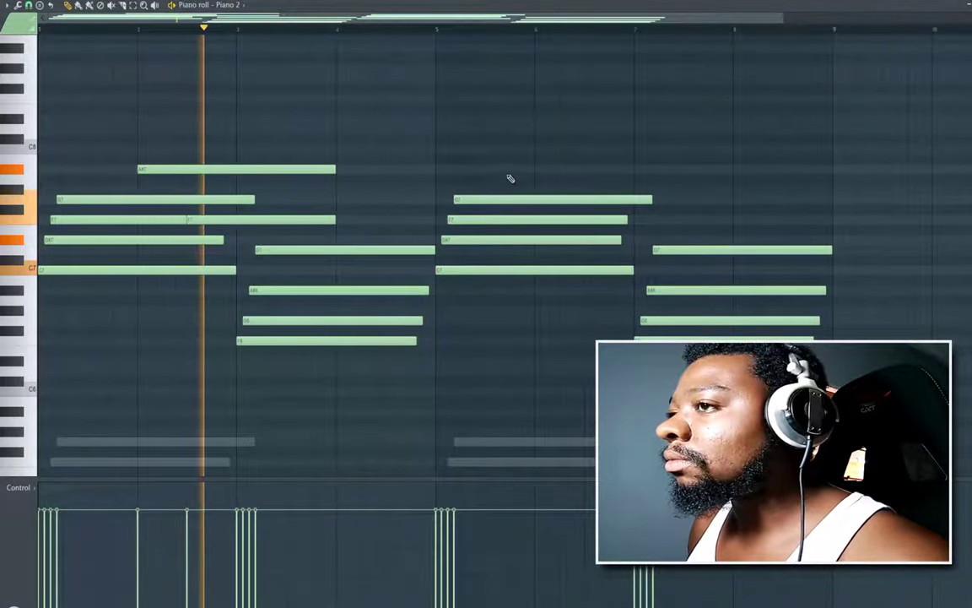
click(535, 170)
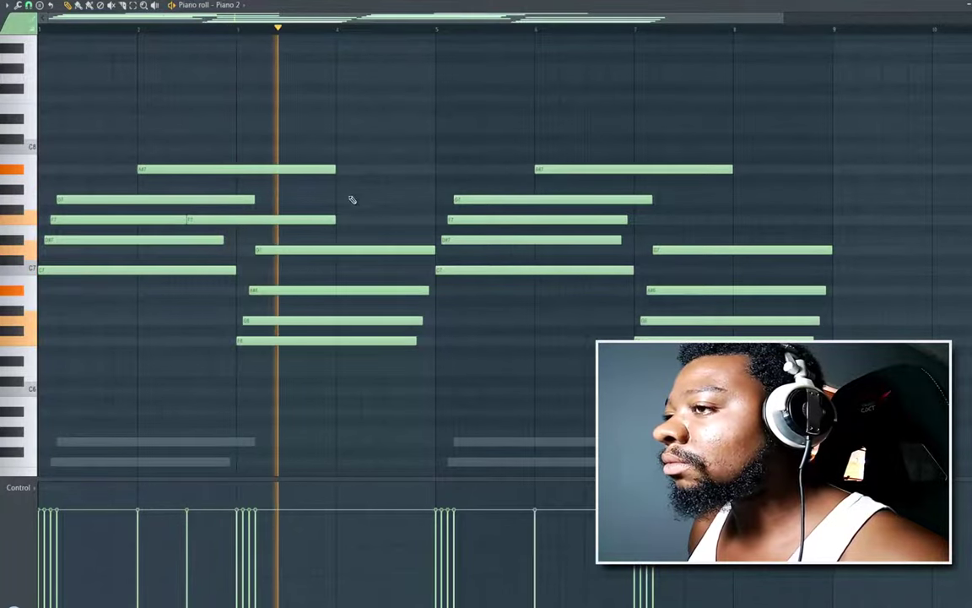
key(space)
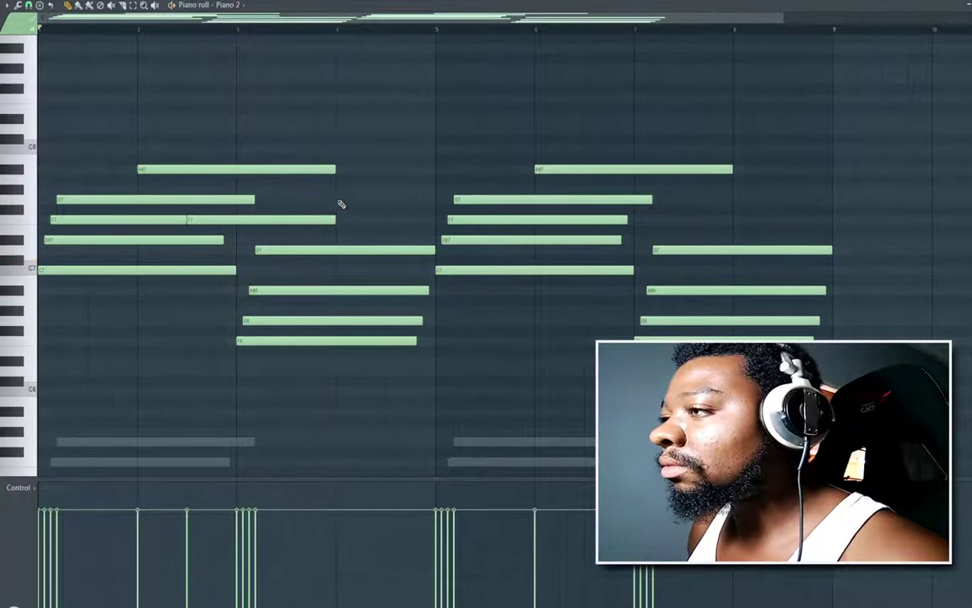
Step: Add a G7 note from bar 4 to bar 5, and retrigger the second chord's D7 from mid-bar 4 to bar 5
click(336, 200)
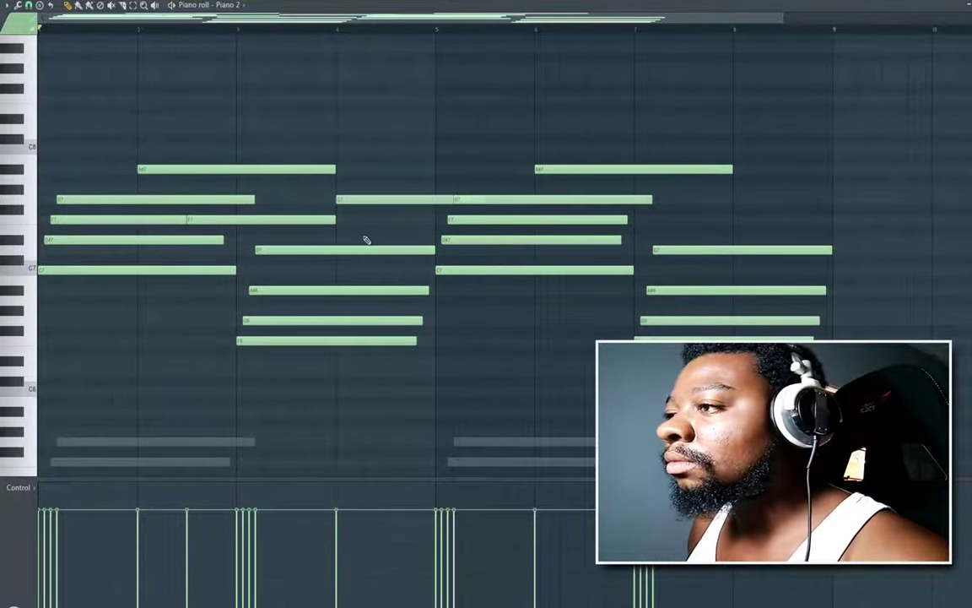
drag(363, 241, 399, 252)
right_click(406, 250)
mouse_move(446, 200)
mouse_down()
mouse_move(445, 185)
mouse_move(473, 188)
mouse_move(444, 200)
mouse_up()
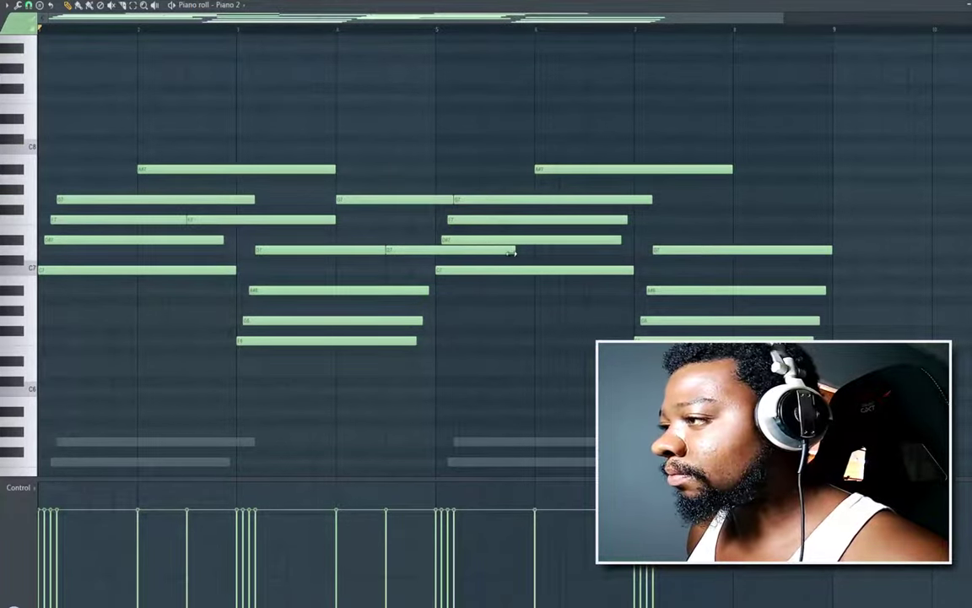
drag(513, 252, 439, 253)
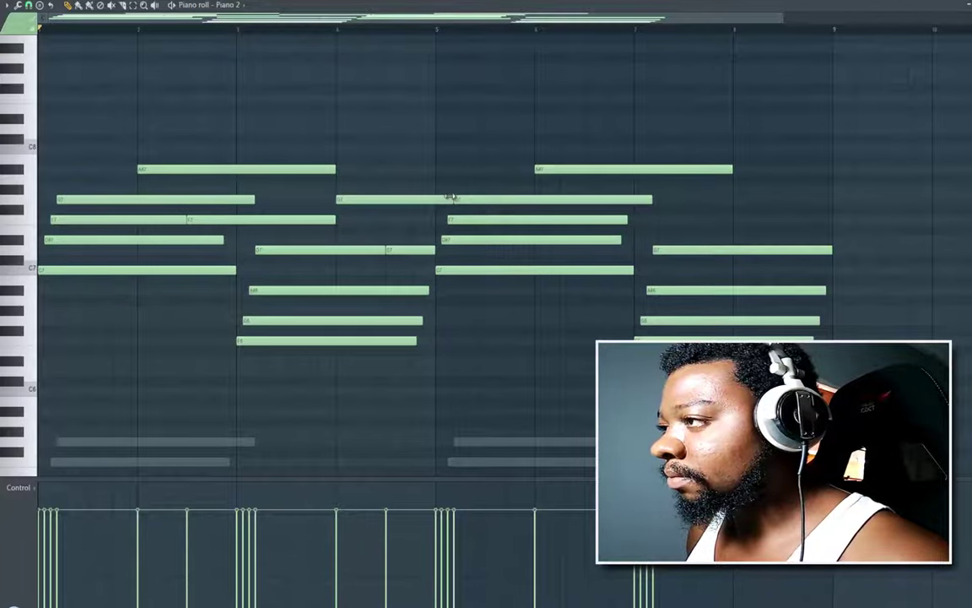
drag(452, 197, 432, 198)
Step: Delete the old Piano 2 notes after bar 5, and place a copy of the edited first four bars there
click(133, 7)
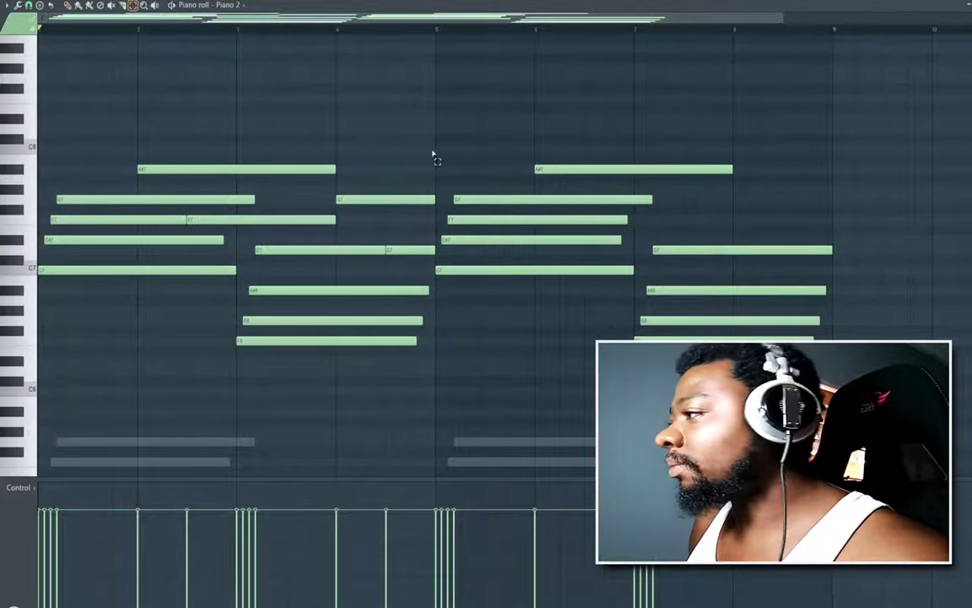
mouse_move(444, 134)
mouse_down()
mouse_move(451, 163)
mouse_move(827, 433)
mouse_up()
key(Delete)
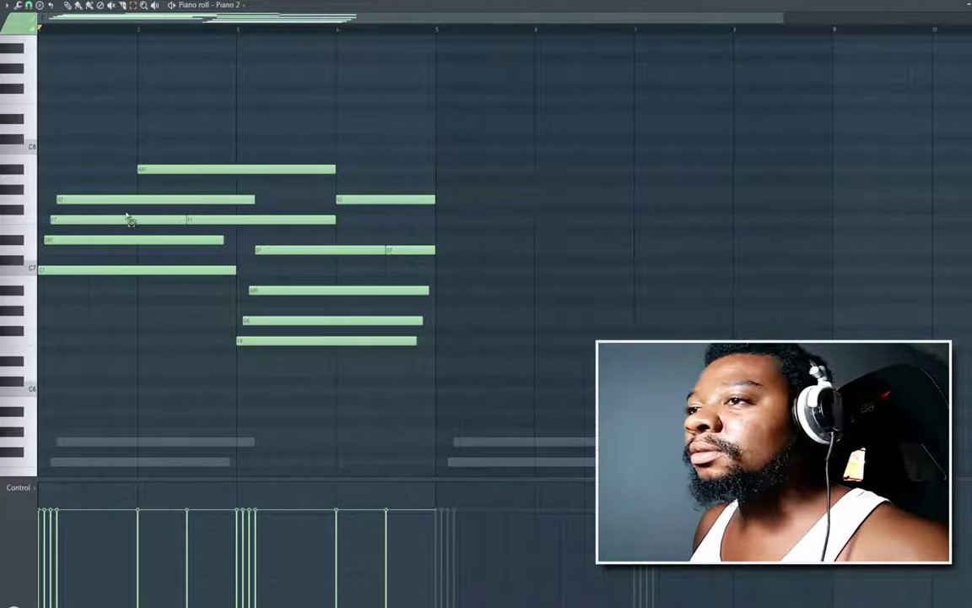
key(ctrl+a)
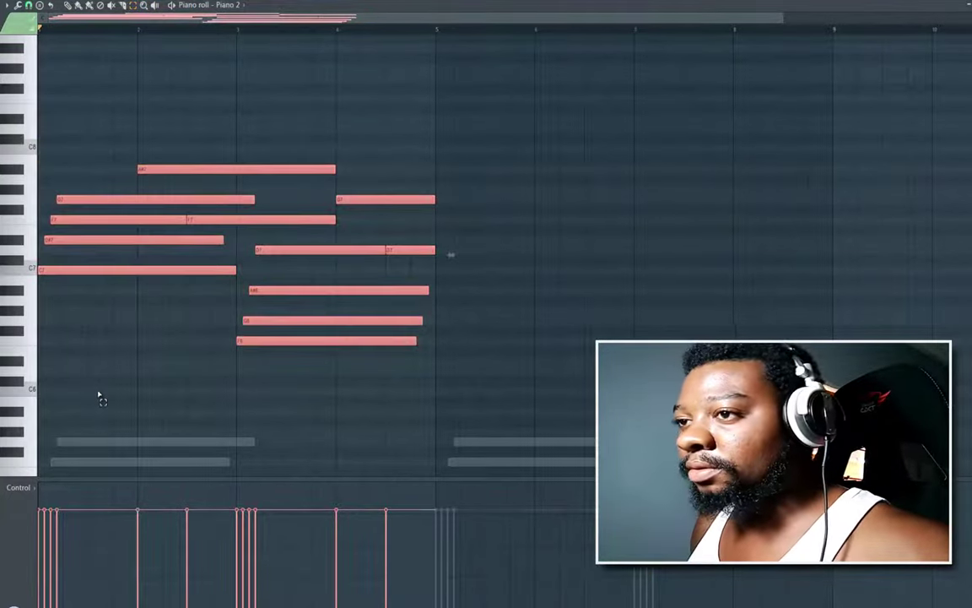
key(b)
drag(47, 272, 448, 302)
Step: Play back both pianos, unmute the Rhodes channel, and paste a copy of the Piano 2 notes into it
key(space)
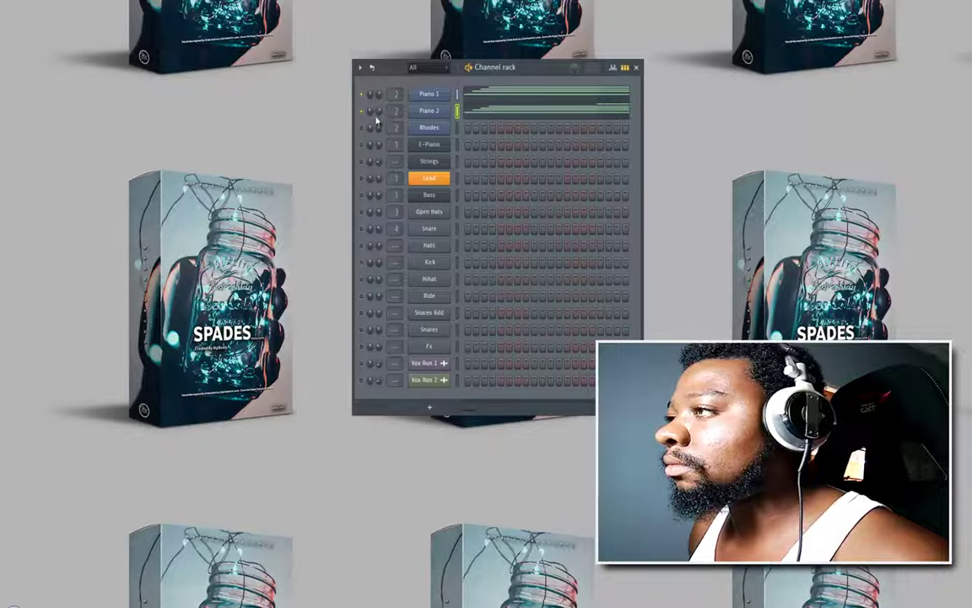
right_click(429, 113)
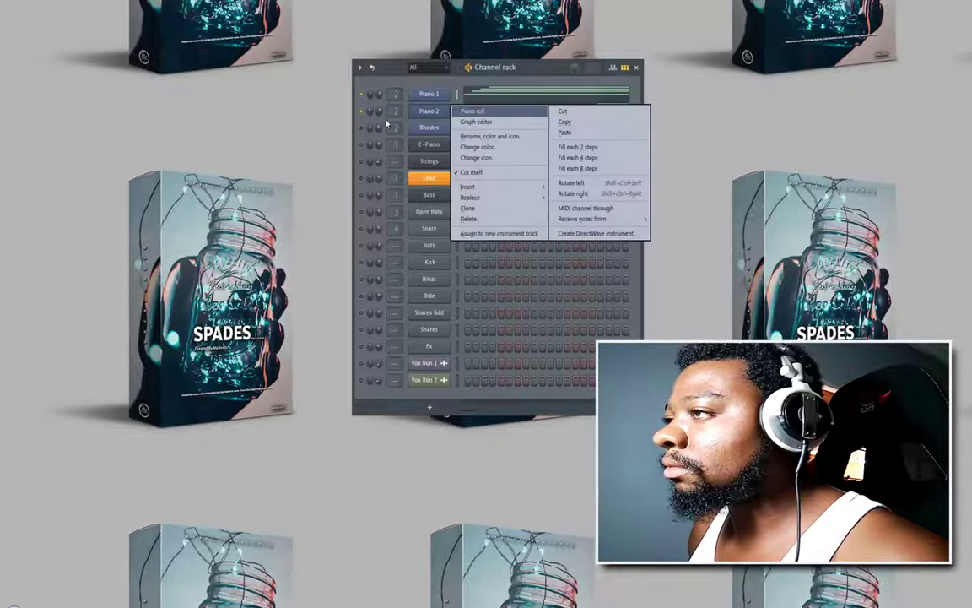
click(362, 129)
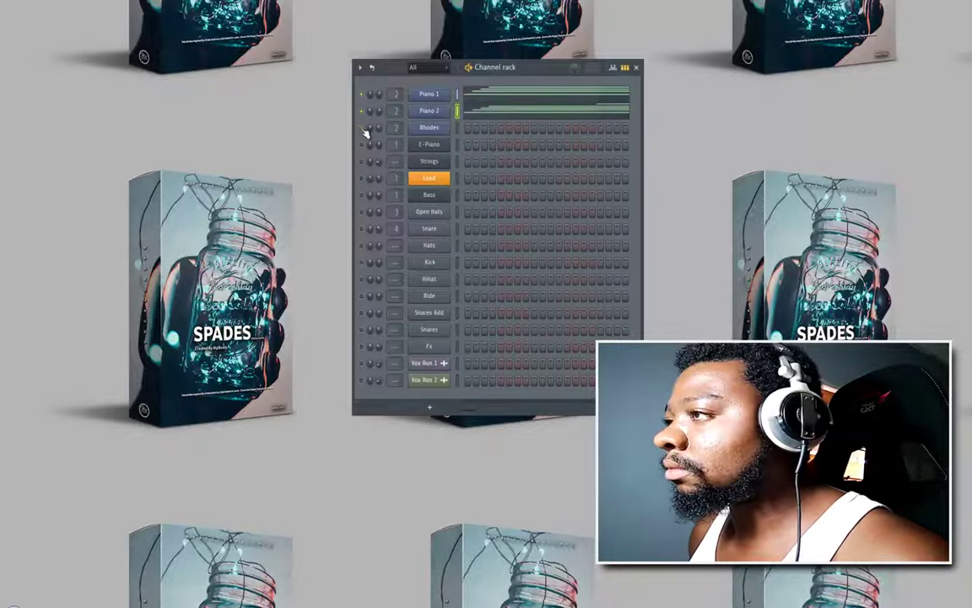
right_click(428, 111)
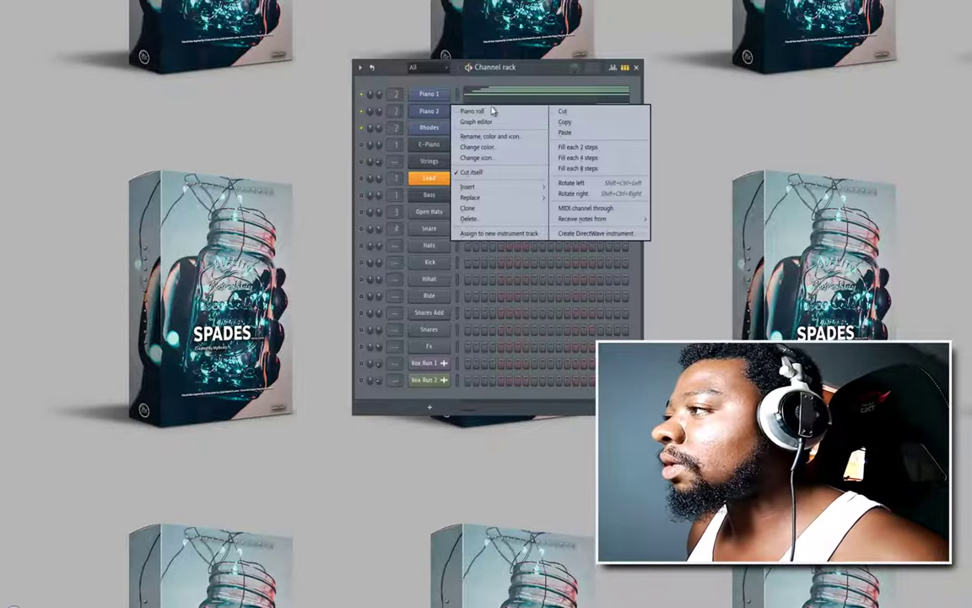
click(562, 123)
right_click(428, 127)
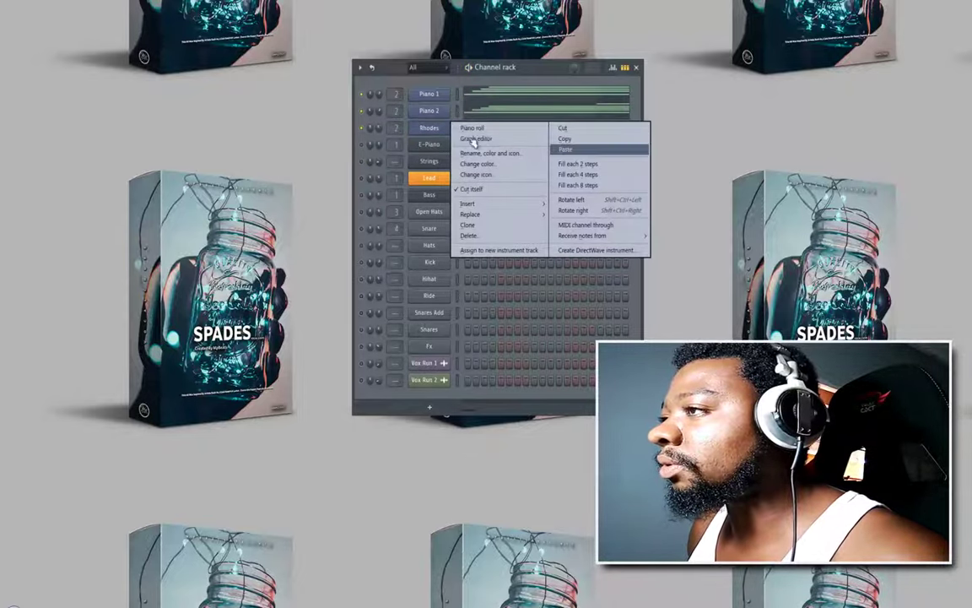
click(561, 149)
Step: Solo the Rhodes channel and show its copied notes in the piano roll
right_click(363, 129)
click(375, 136)
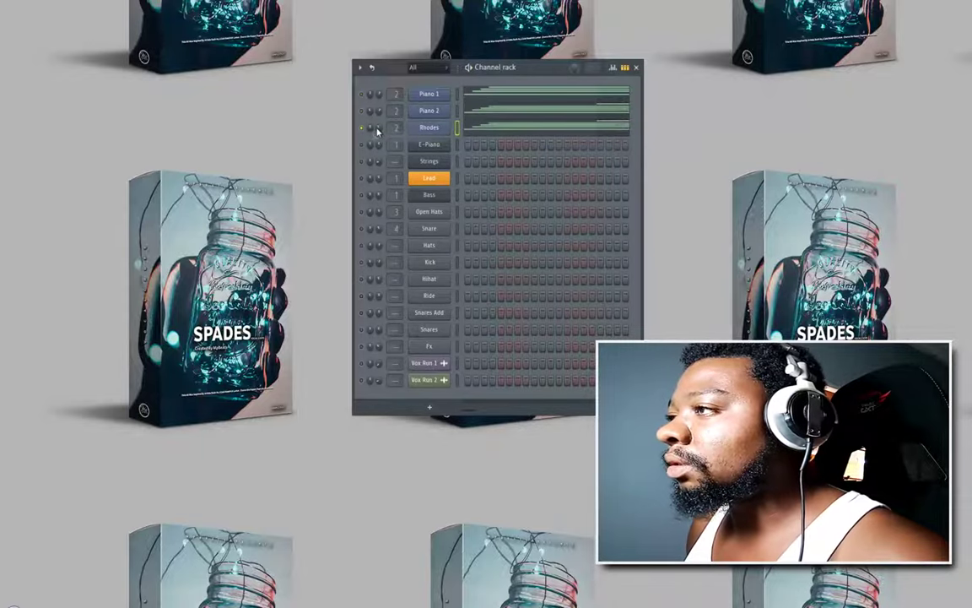
right_click(440, 129)
click(473, 129)
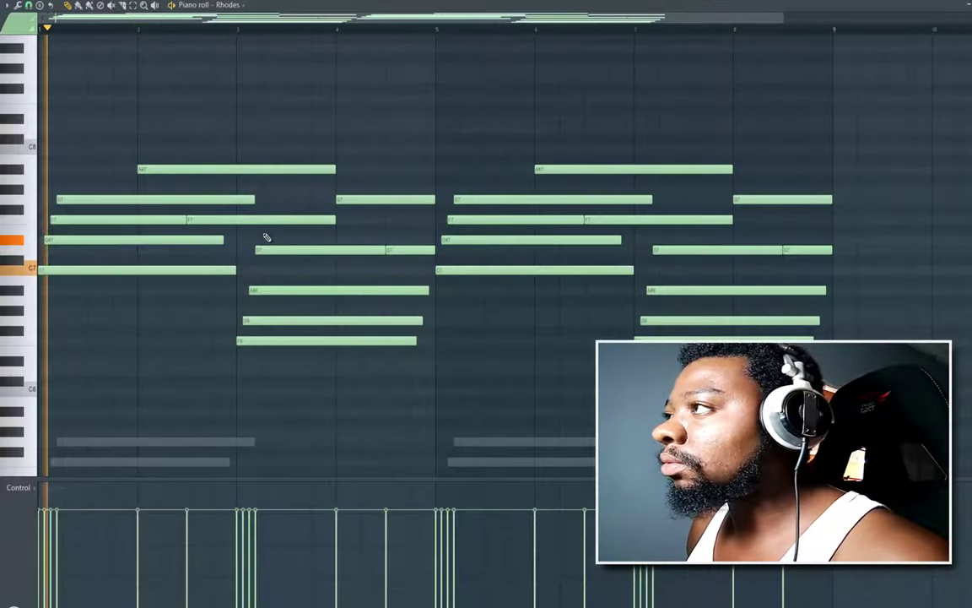
Step: Load the Rhodes (FL) preset in the Rhodes channel's FL Keys and preview the sound
key(F6)
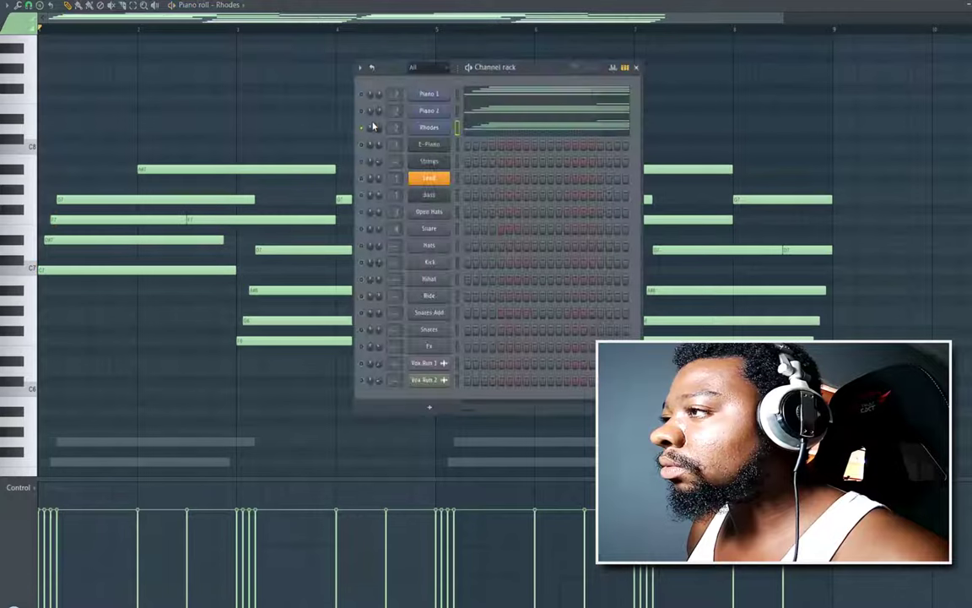
click(427, 129)
click(409, 243)
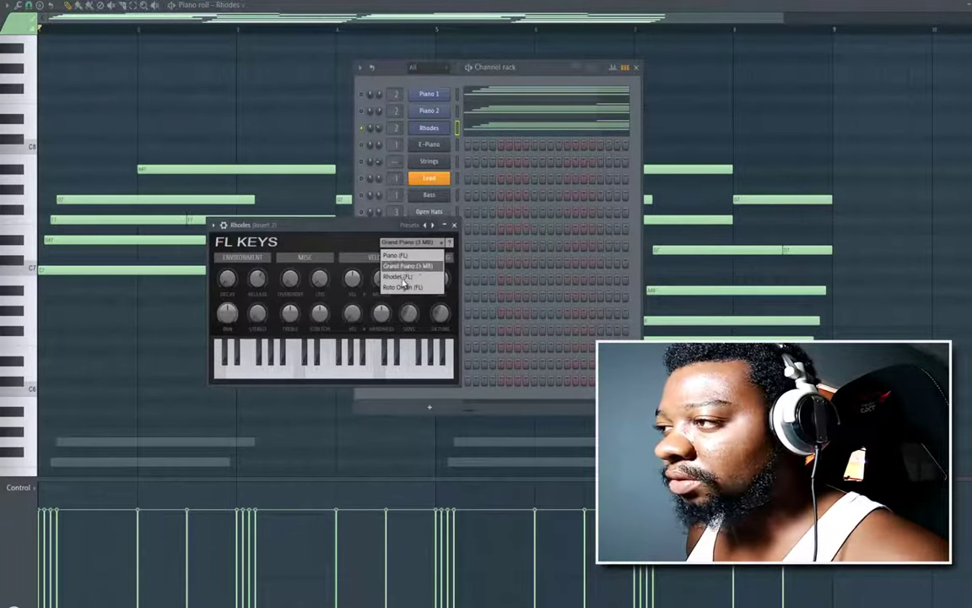
click(400, 277)
click(454, 226)
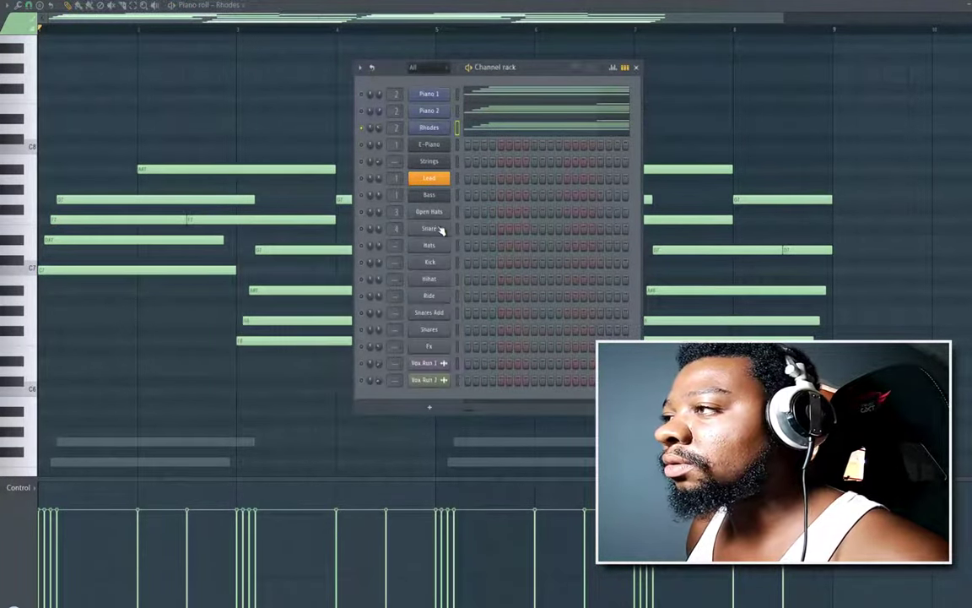
key(space)
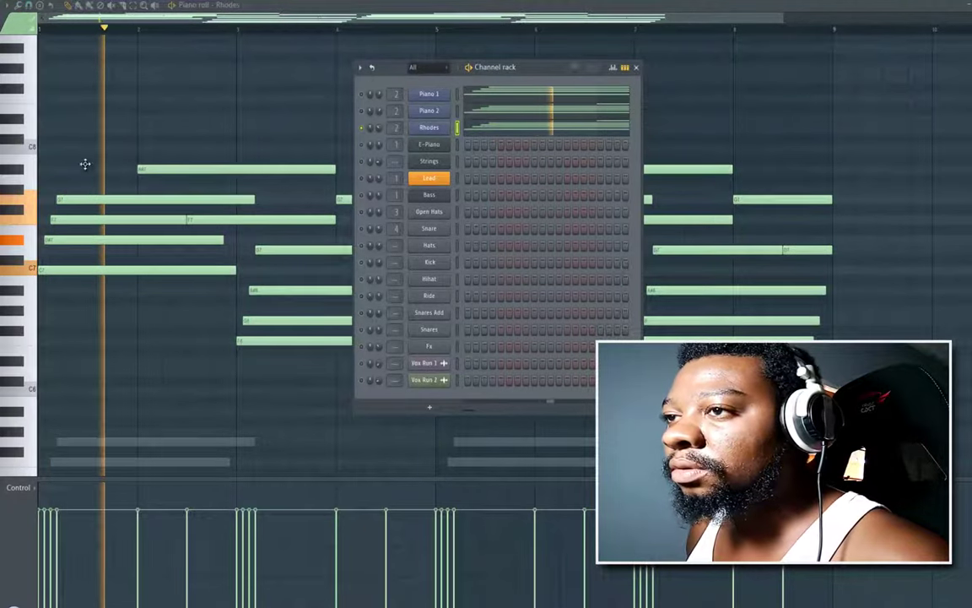
key(space)
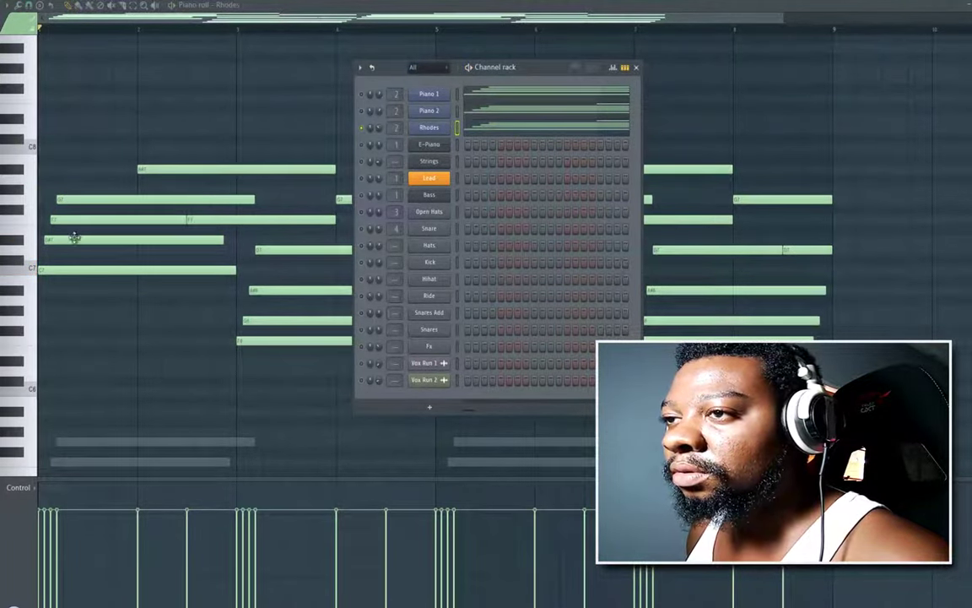
Step: Reduce the first four Rhodes bars to unstaggered block chords at bars 1 and 3, removing the second F7, the A#7 and the bar 4 G7
drag(74, 239, 53, 201)
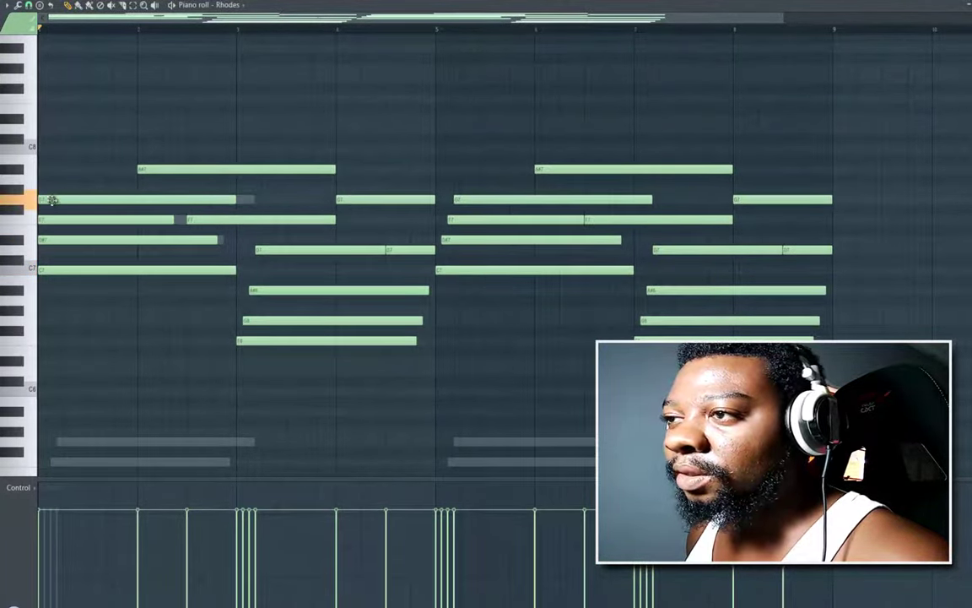
right_click(191, 220)
drag(173, 219, 243, 250)
right_click(224, 167)
drag(254, 289, 245, 321)
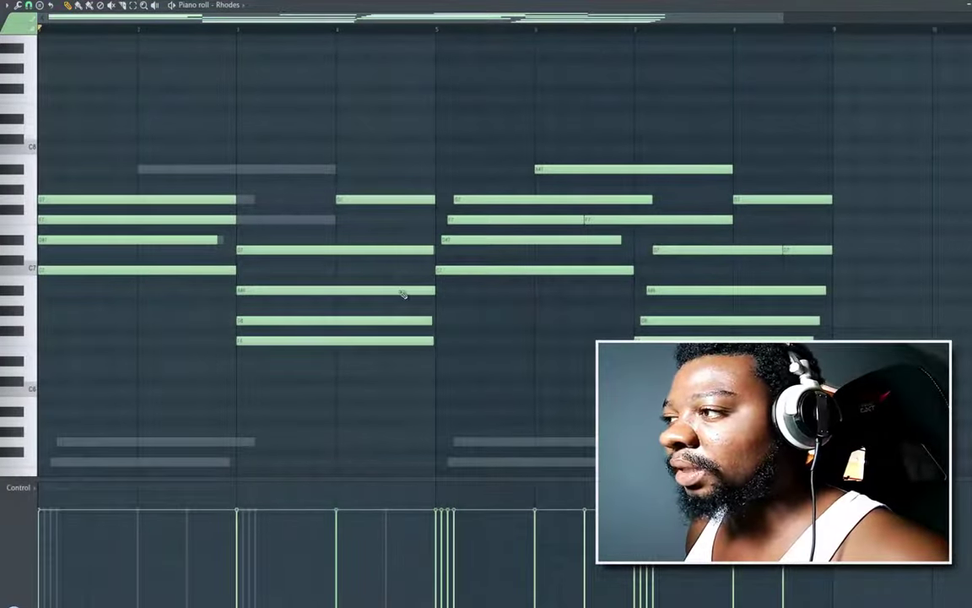
right_click(370, 207)
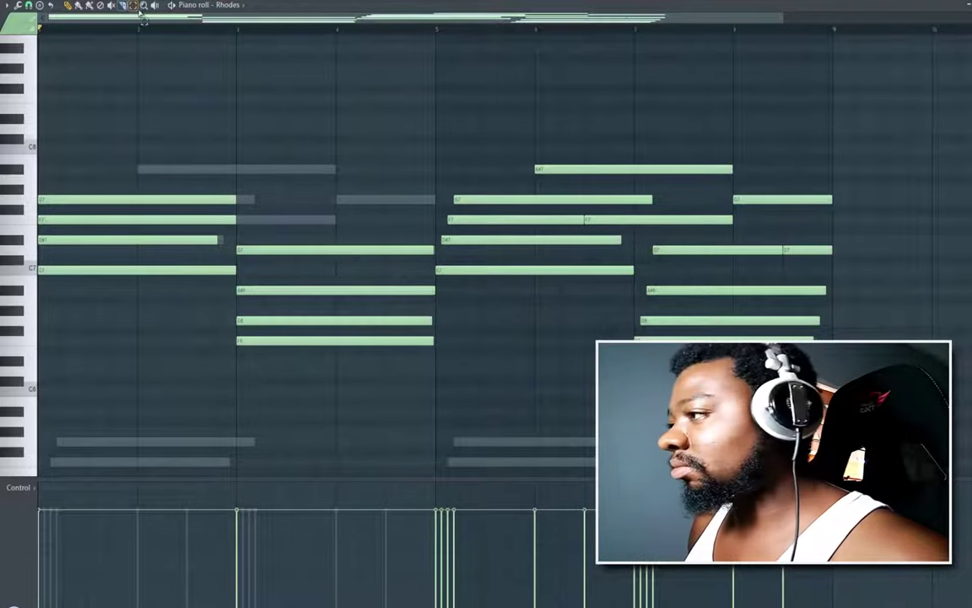
Step: Delete the old Rhodes notes after bar 5, and place a copy of the two block chords there
drag(467, 124, 827, 373)
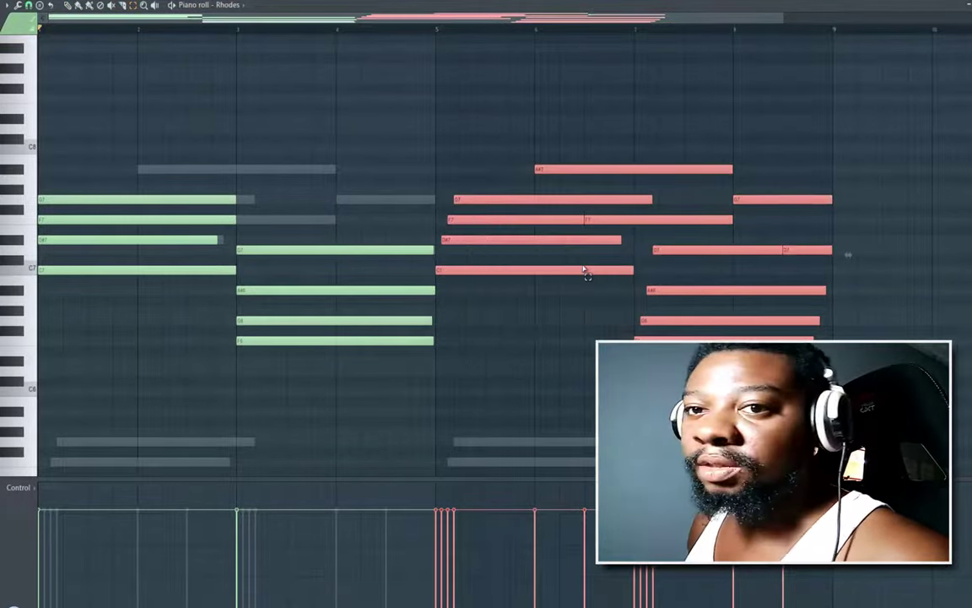
key(Delete)
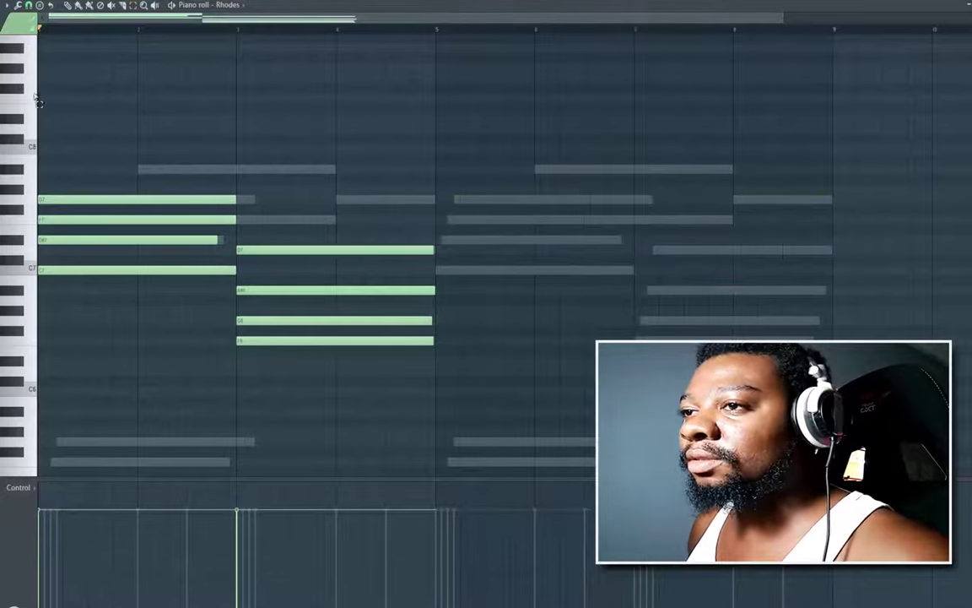
drag(18, 154, 21, 346)
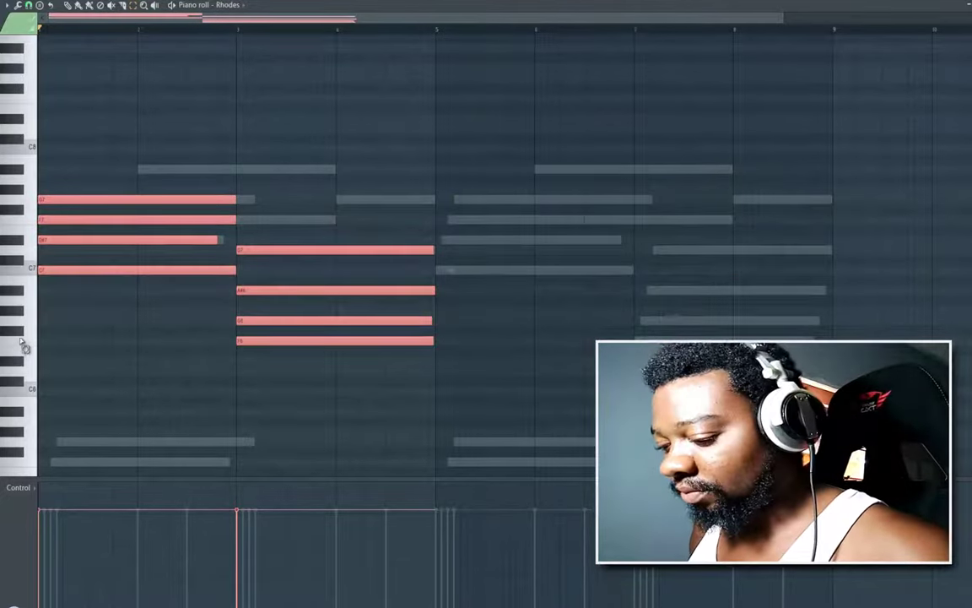
drag(69, 272, 453, 288)
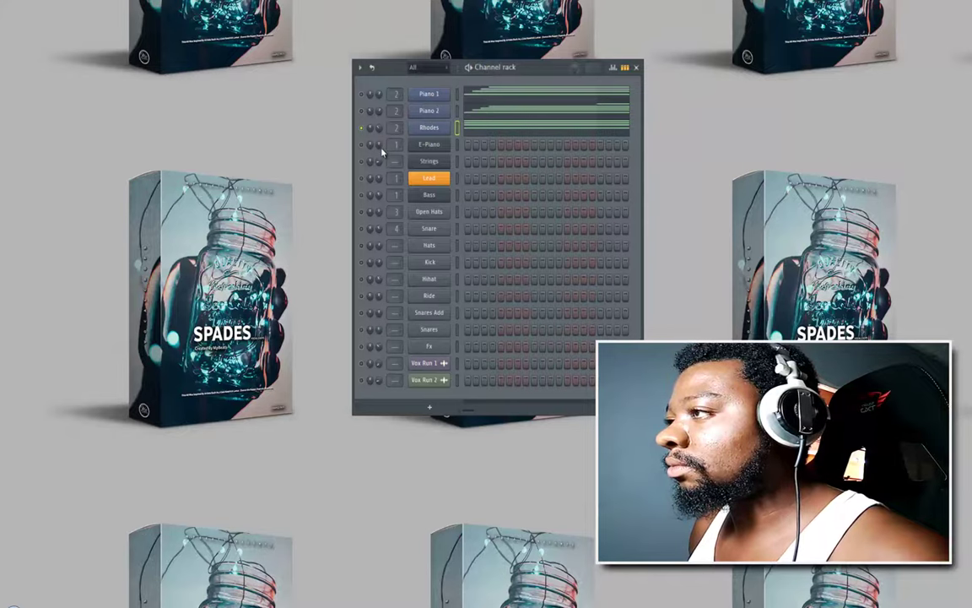
Step: Play back the Rhodes part and bring Piano 1 and Piano 2 back into the mix
key(space)
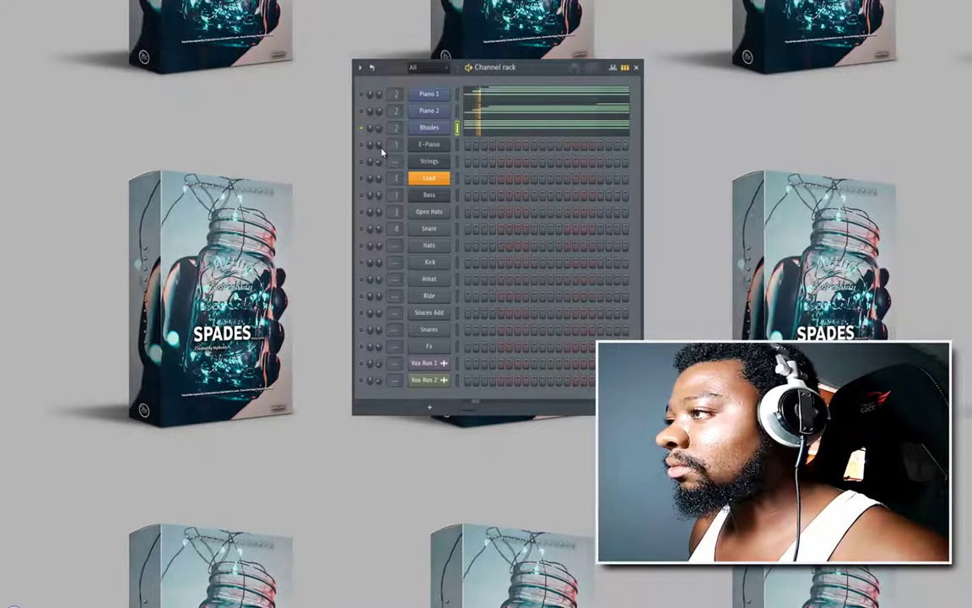
right_click(424, 130)
click(365, 120)
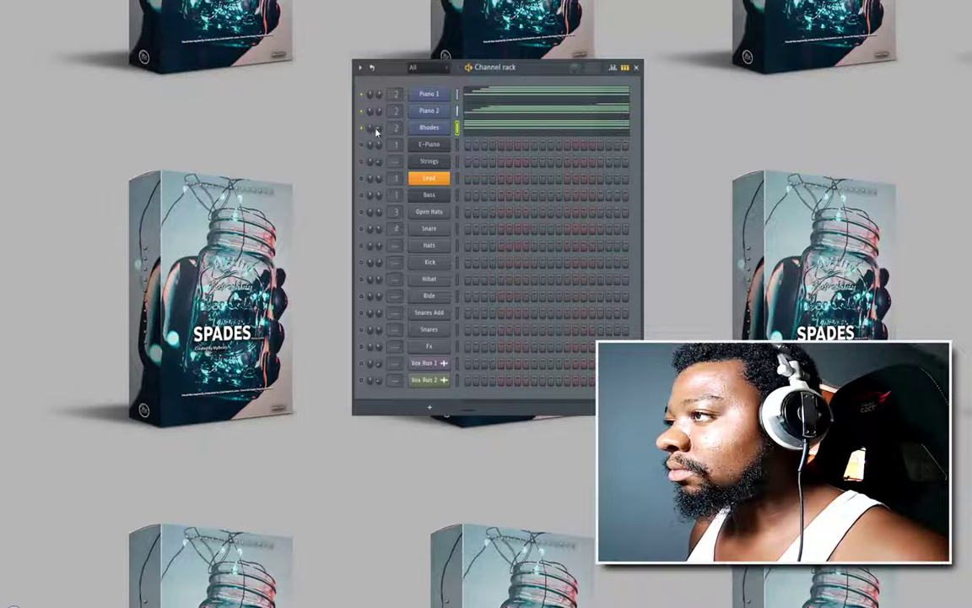
Step: Unmute the E-Piano channel and open its empty piano roll
right_click(438, 132)
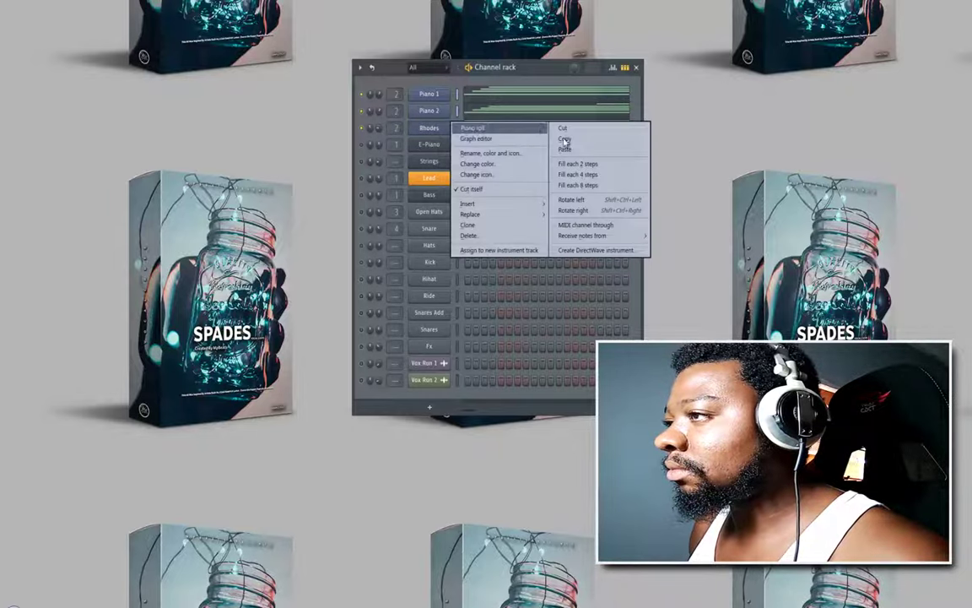
click(363, 140)
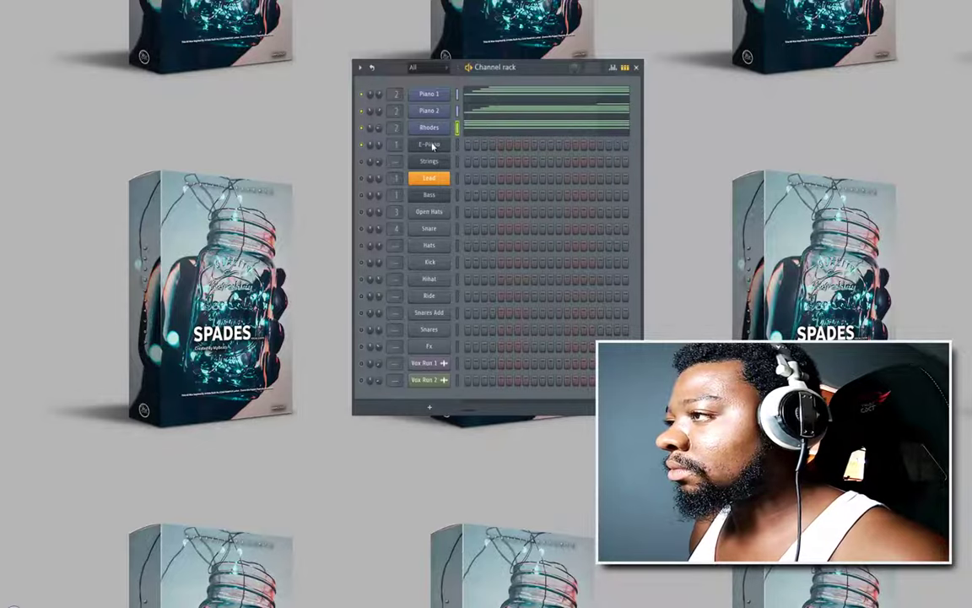
right_click(432, 146)
click(451, 148)
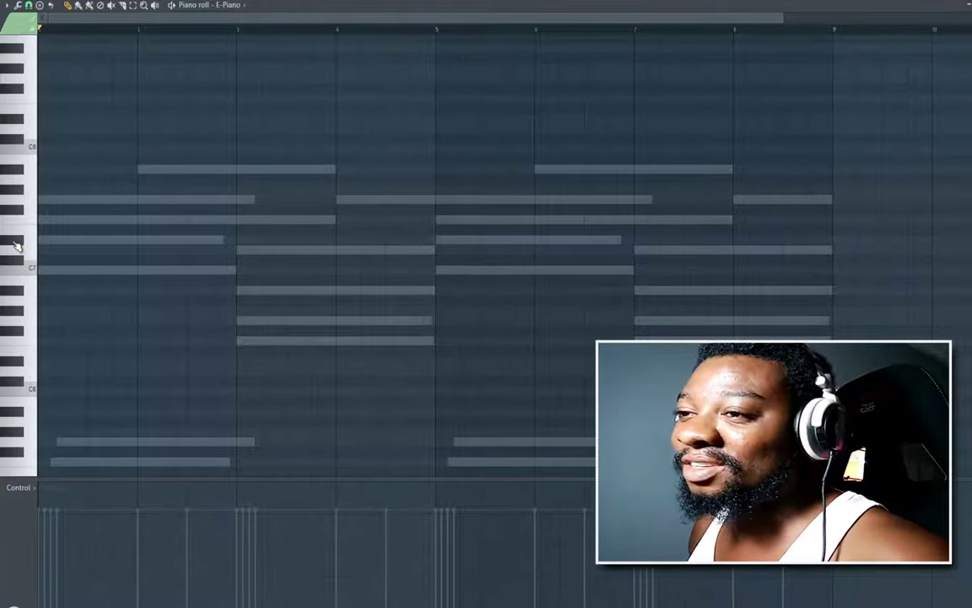
Step: Write an E-Piano riff in the middle of bar 1 with a very short F5, a short G5 and a longer C5
scroll(43, 309, down, 1)
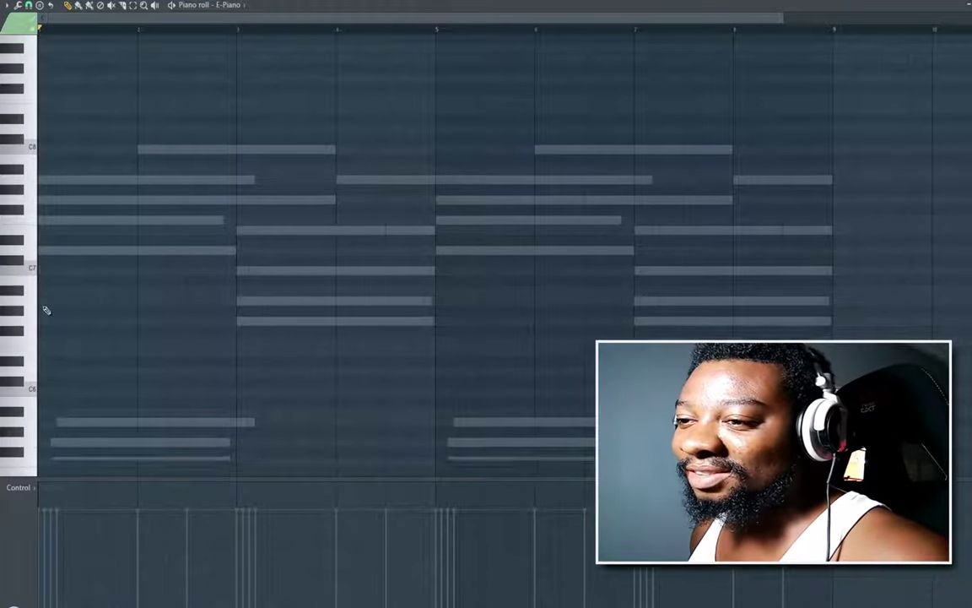
scroll(47, 310, down, 3)
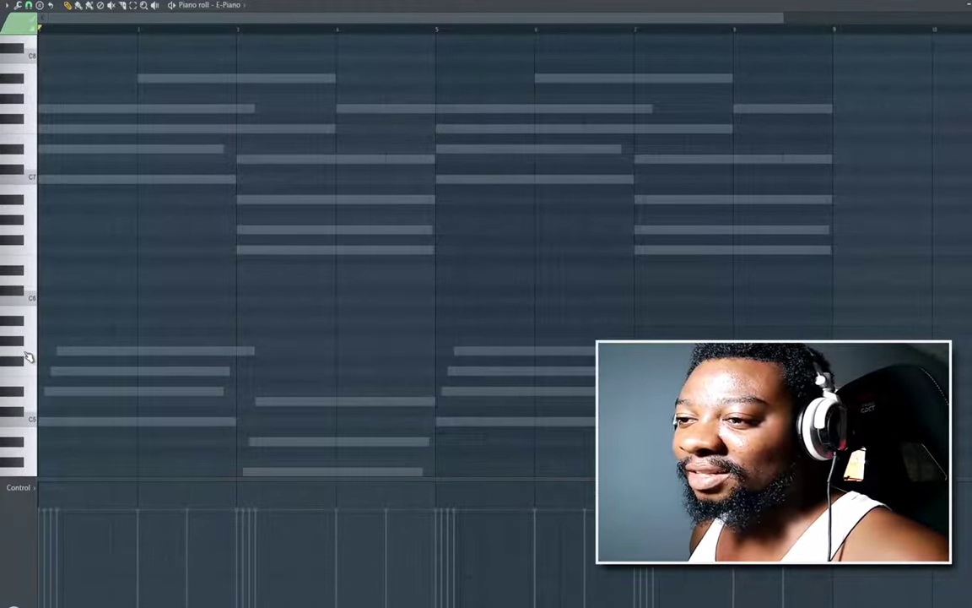
click(78, 353)
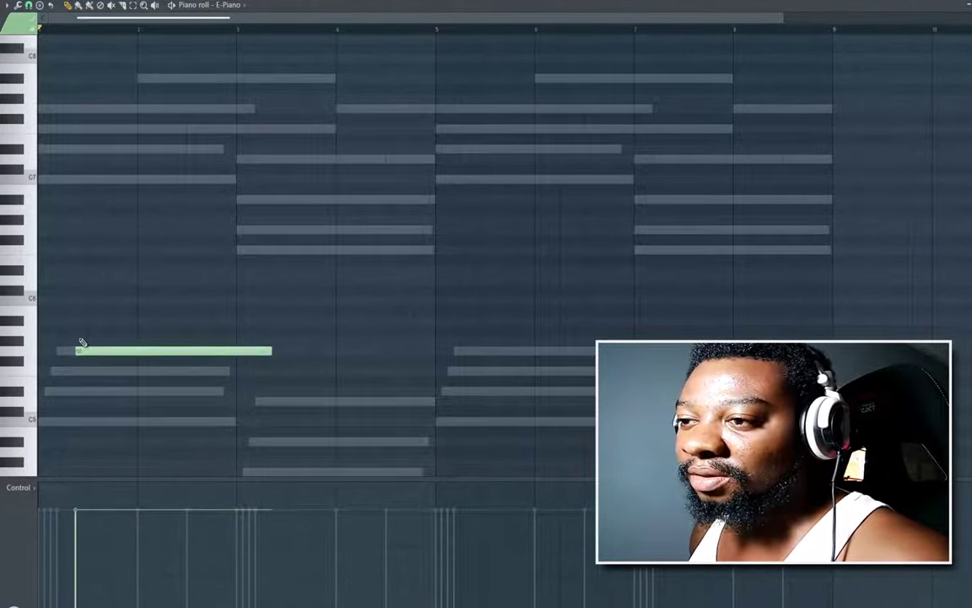
click(82, 321)
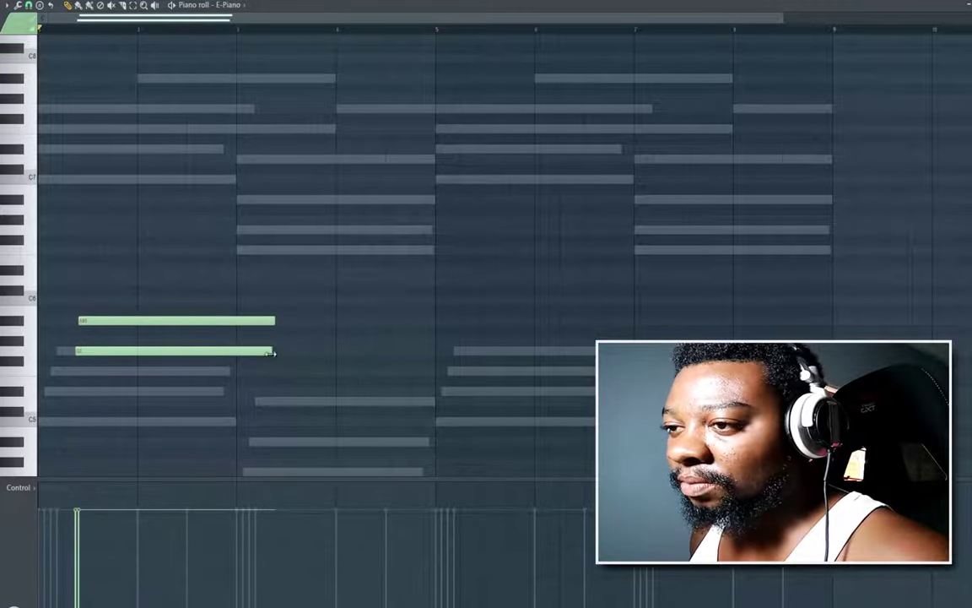
drag(270, 353, 79, 368)
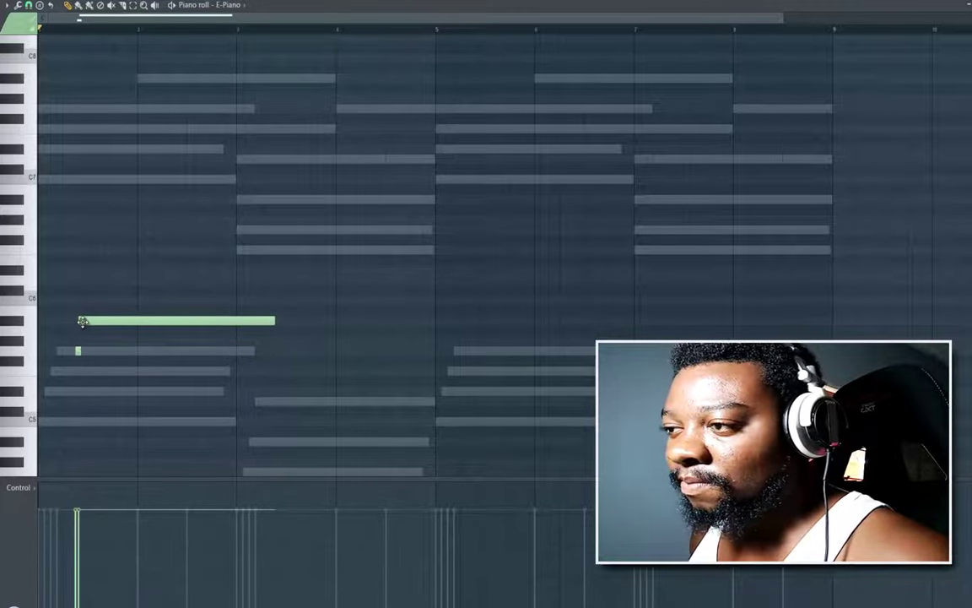
drag(277, 321, 87, 324)
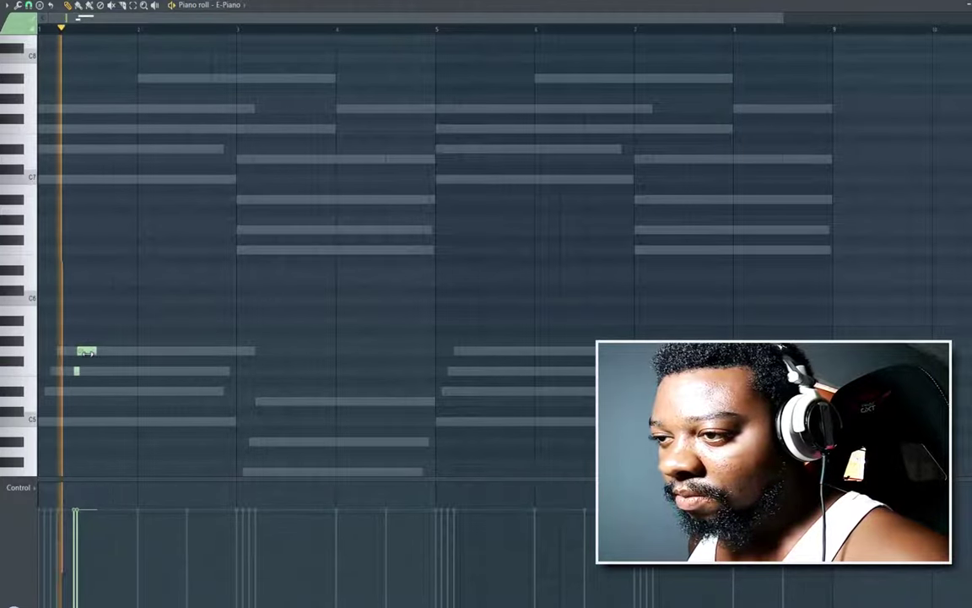
drag(94, 353, 92, 371)
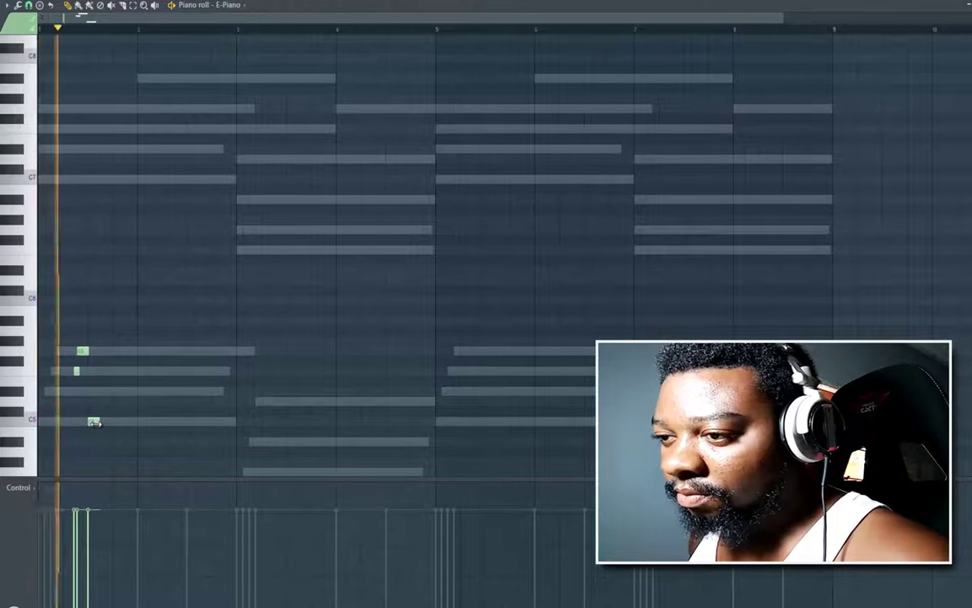
drag(94, 422, 113, 422)
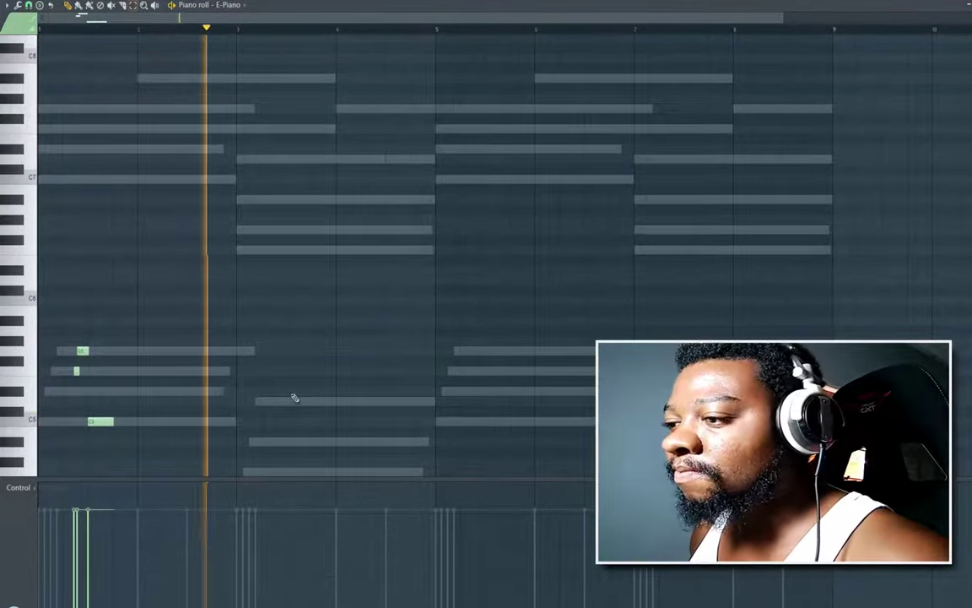
Step: Add an answering E-Piano riff in bar 3 with a very short A#4, a D5 and a C5 near the bar's end
click(288, 442)
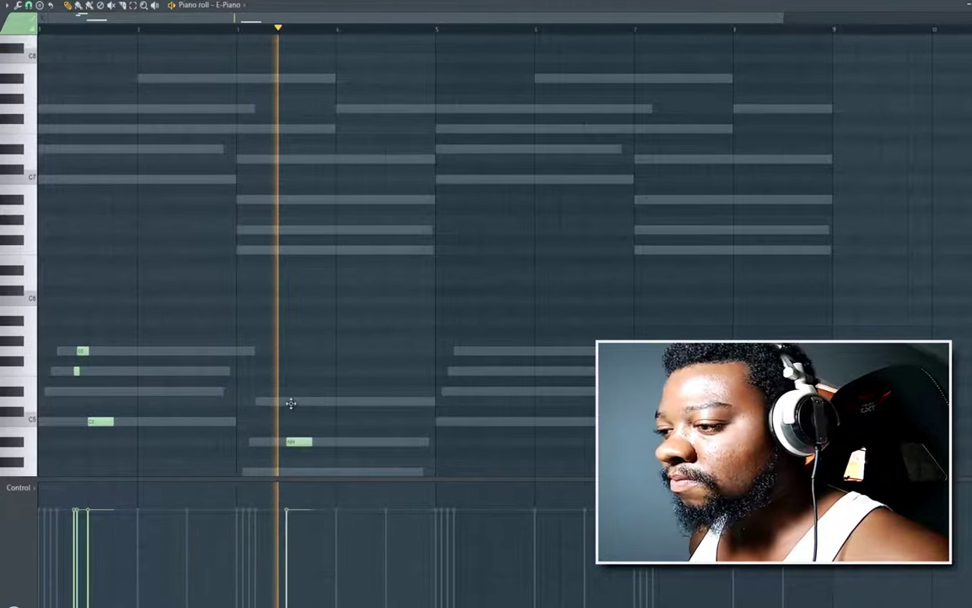
click(291, 401)
click(315, 452)
right_click(315, 452)
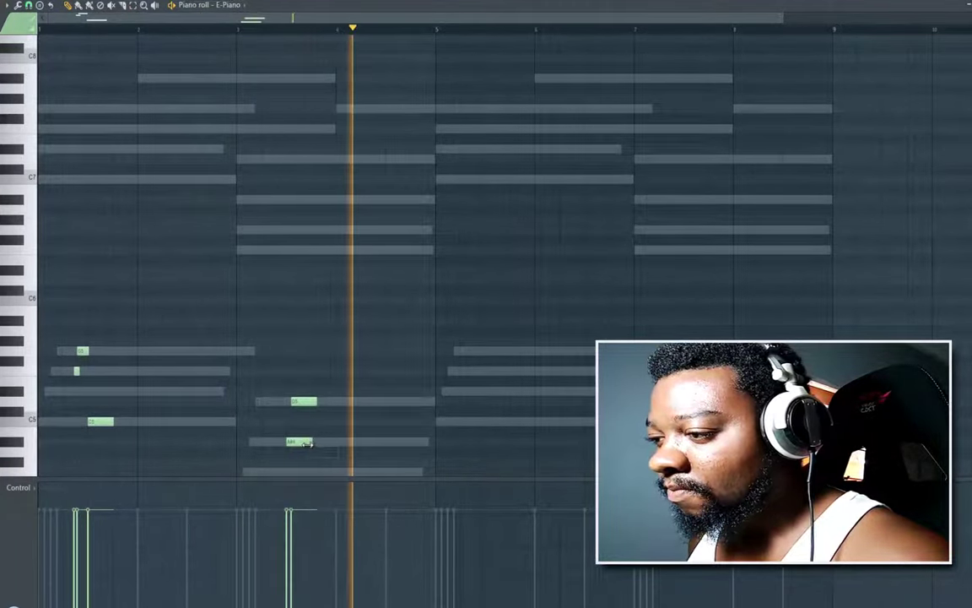
key(space)
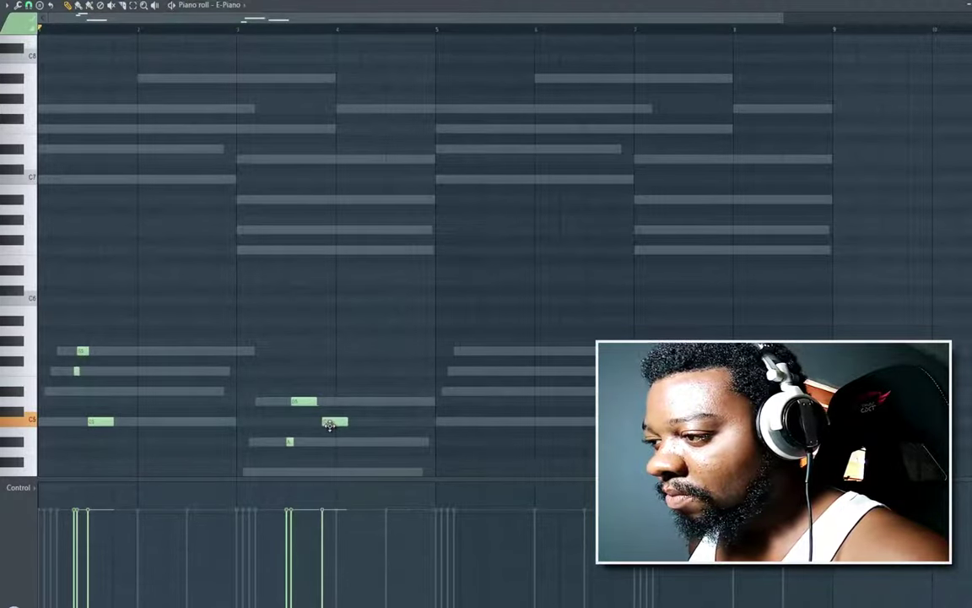
Step: Lengthen the D5 and closing C5 of the bar 3 E-Piano riff, and extend the bar 1 C5 to the start of bar 2
key(space)
drag(316, 402, 325, 406)
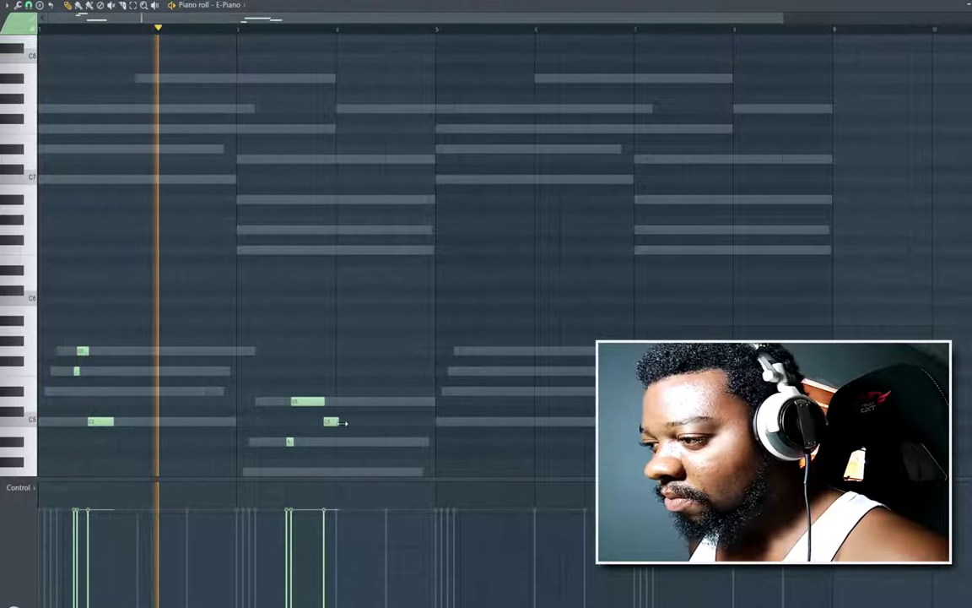
drag(345, 420, 361, 423)
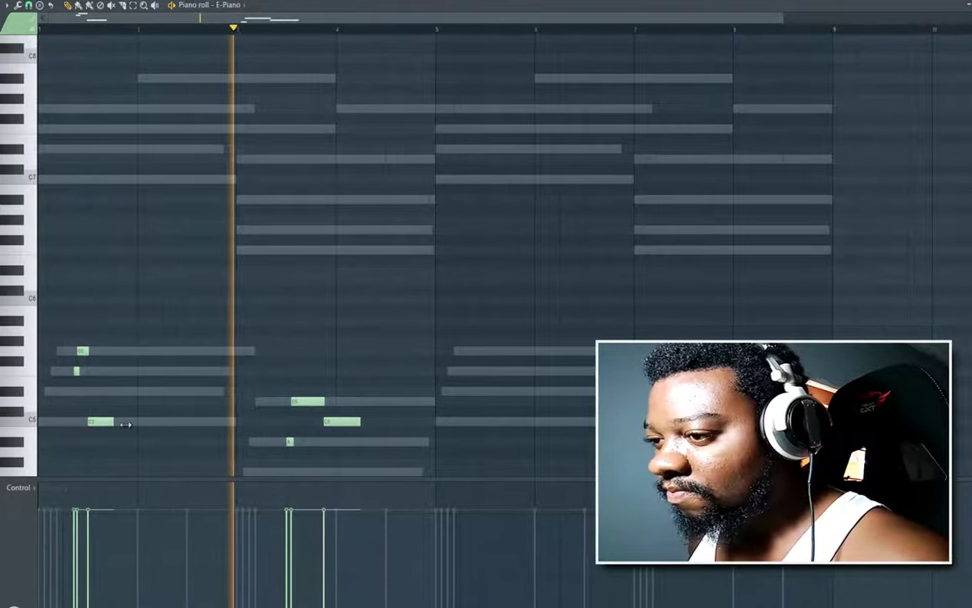
drag(113, 421, 135, 427)
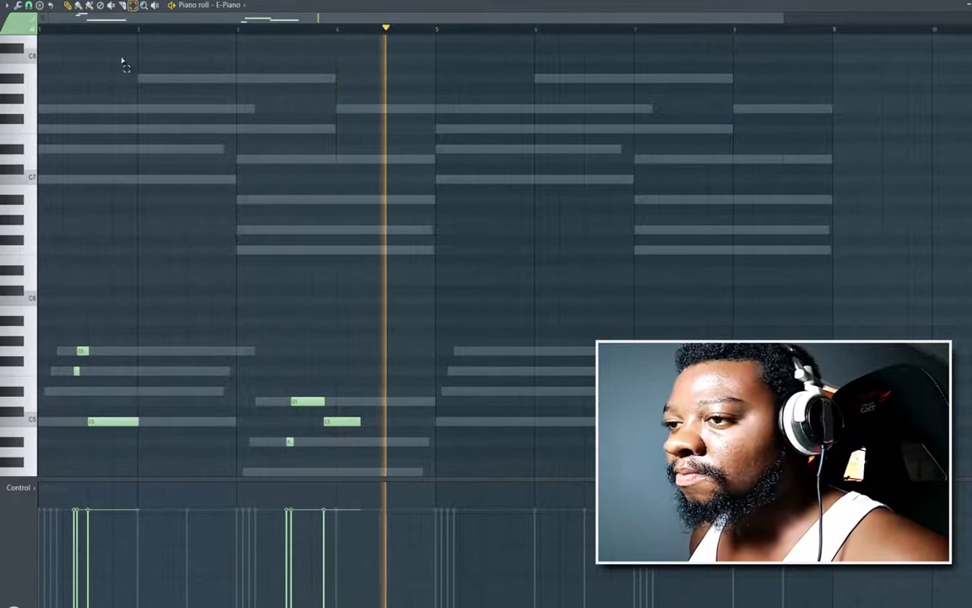
Step: Duplicate the whole four-bar E-Piano riff into bars 5 to 8
drag(24, 330, 30, 471)
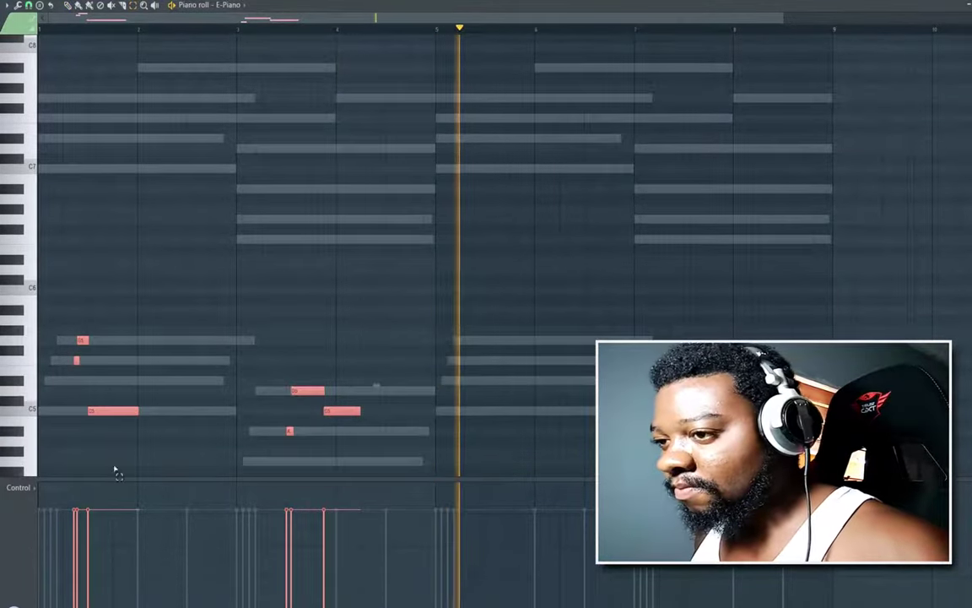
drag(95, 410, 499, 426)
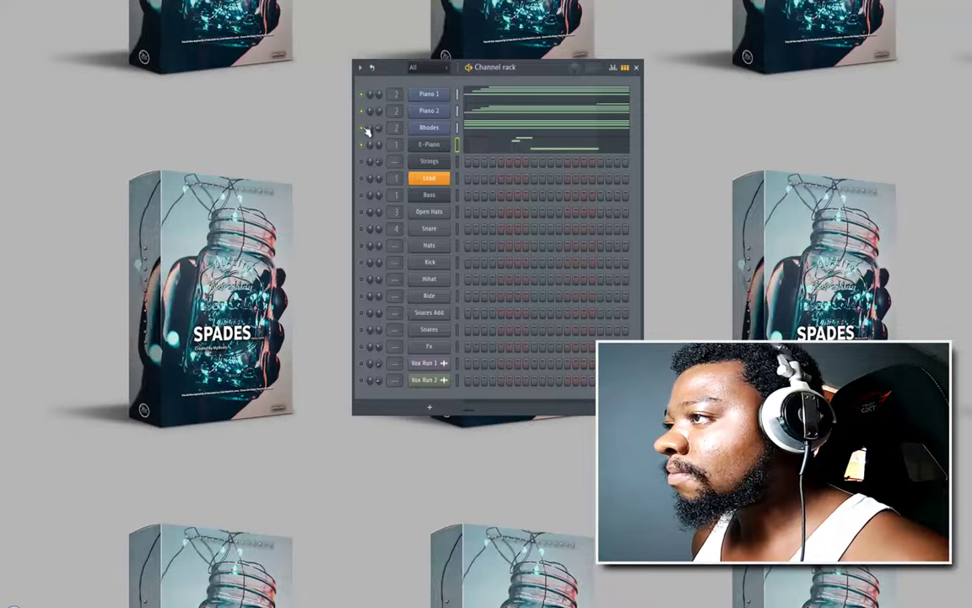
Step: Unmute all channels in the rack and open the empty Strings piano roll
right_click(364, 128)
click(374, 132)
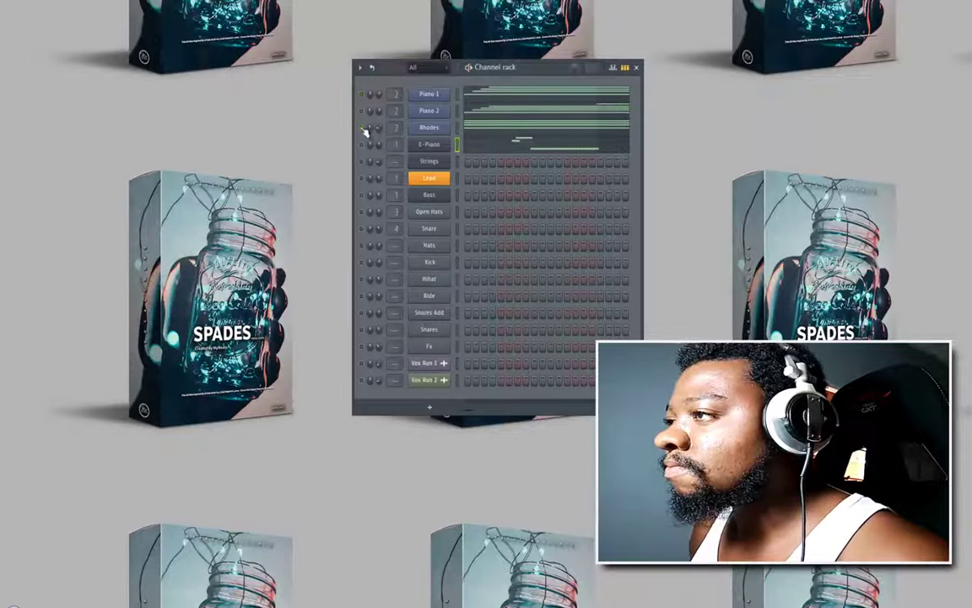
right_click(364, 133)
click(368, 177)
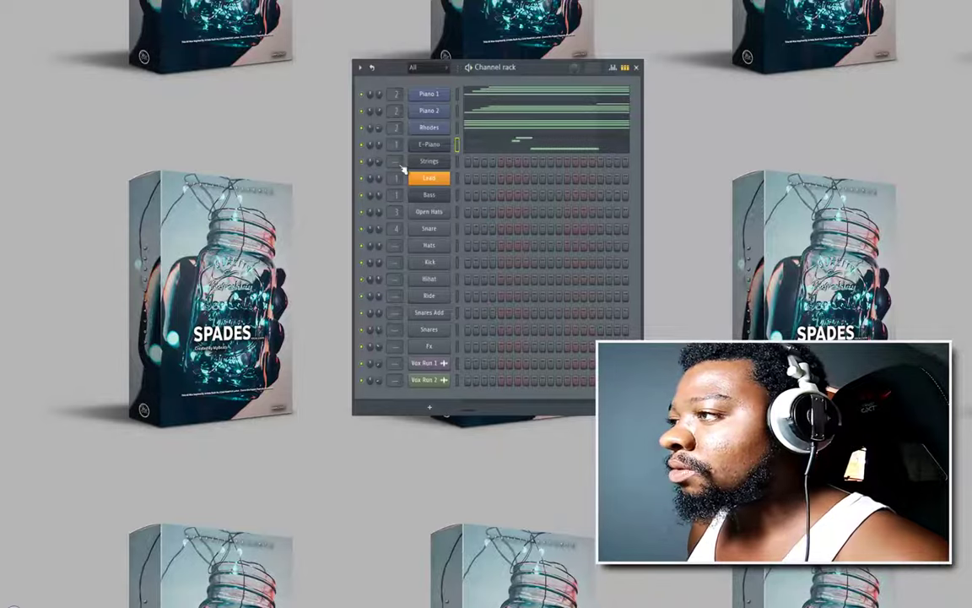
right_click(429, 162)
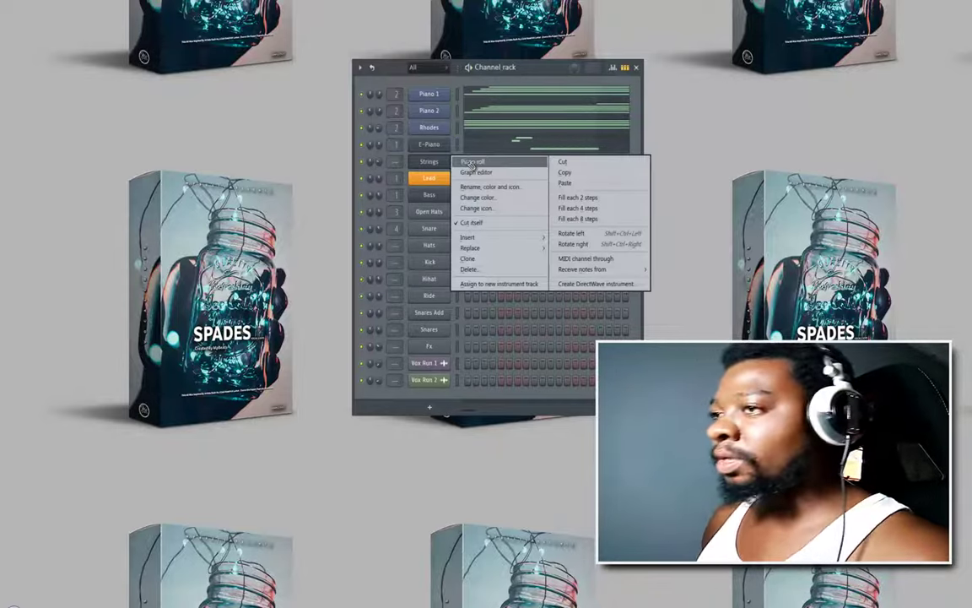
click(471, 162)
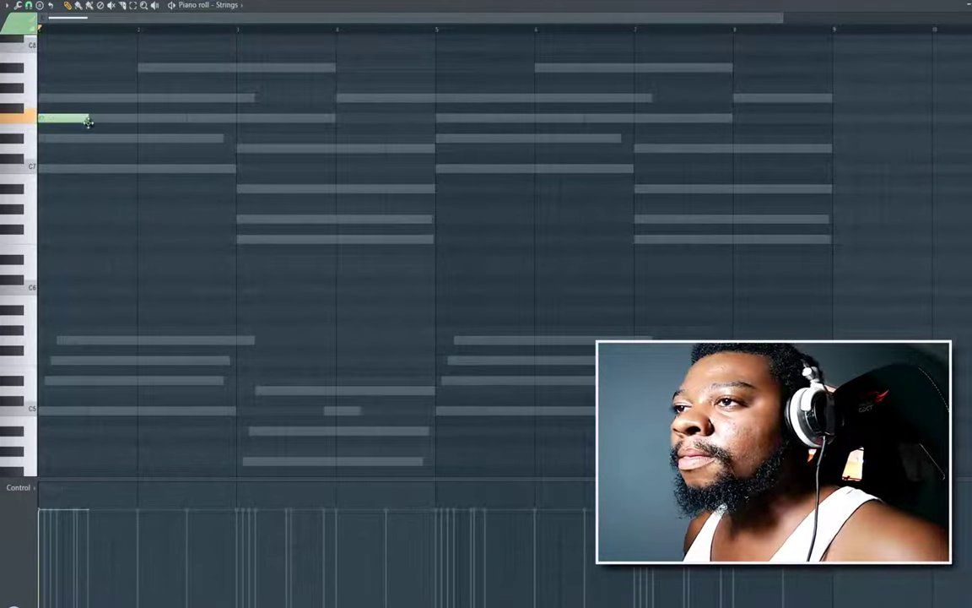
Step: Start the Strings line at bar 1 with a very short F7 leading into a long G7, followed by a D#7 in late bar 2
scroll(114, 220, up, 4)
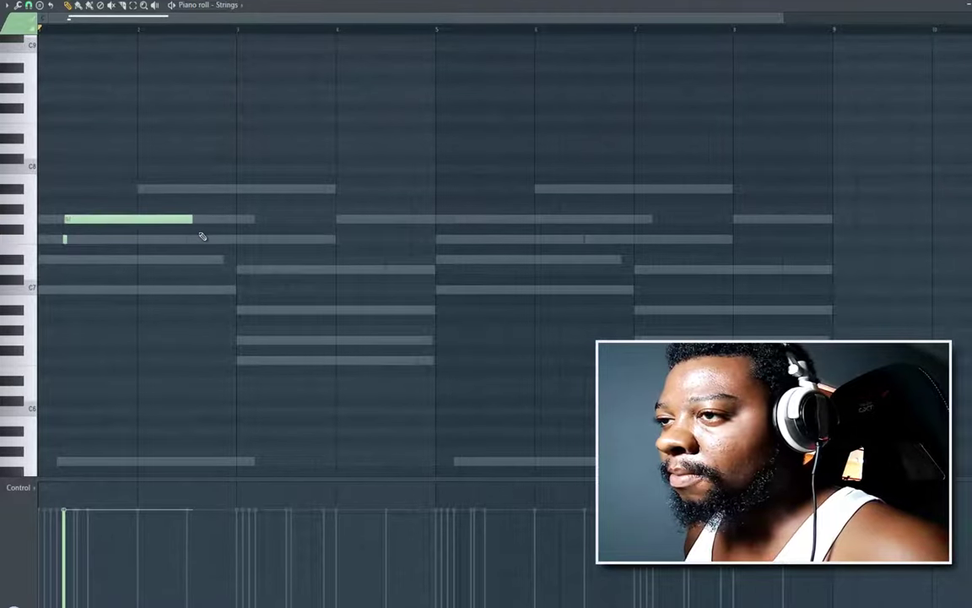
key(space)
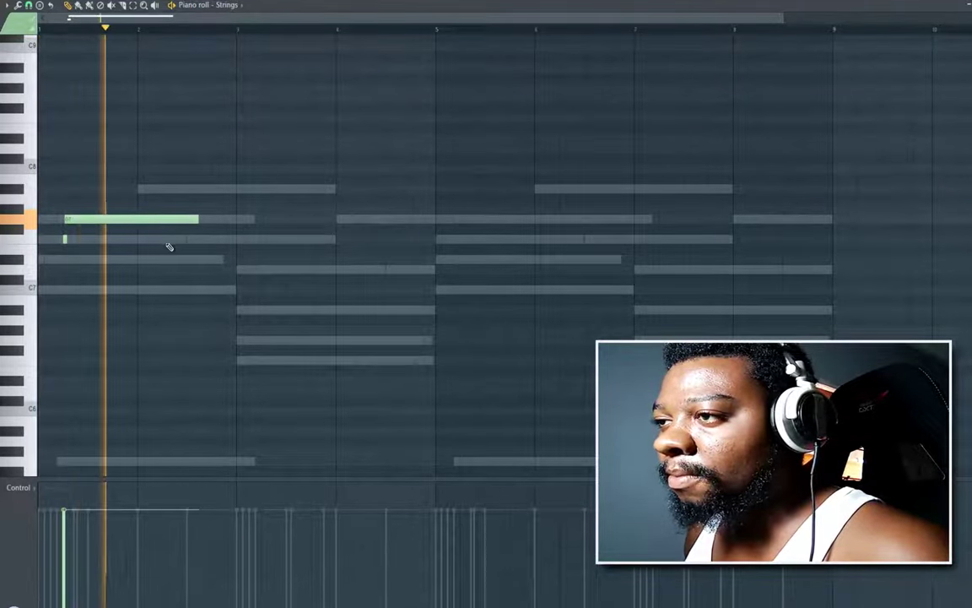
click(212, 259)
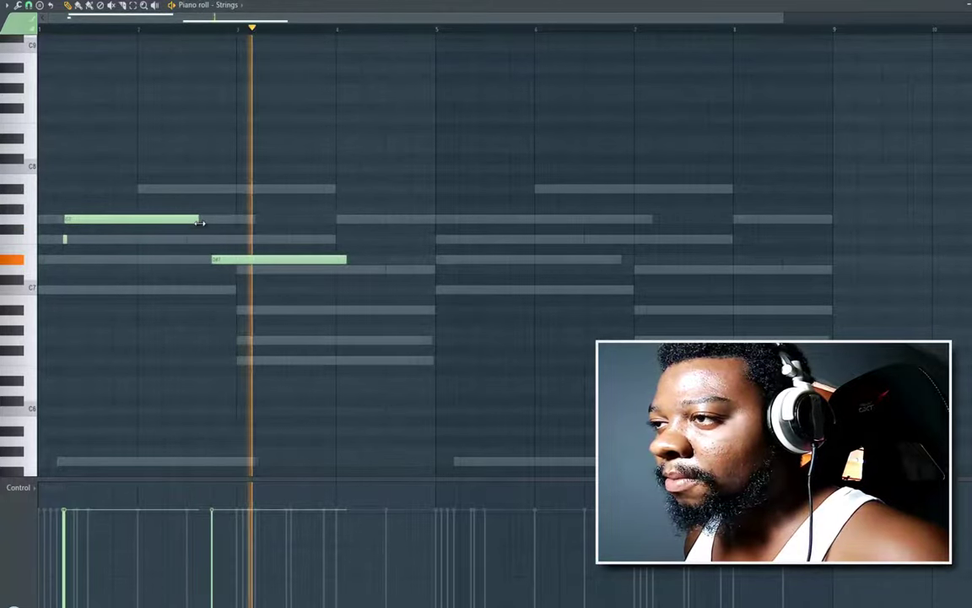
drag(200, 222, 208, 224)
key(space)
key(space)
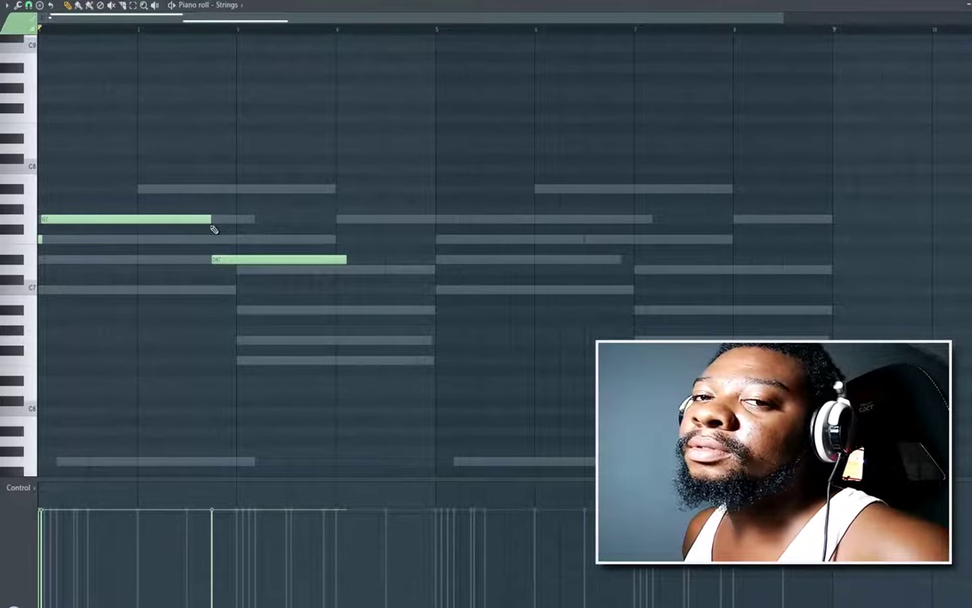
Step: Extend the Strings G7 to the start of bar 3 and move the following note to D7 at the start of bar 3
key(space)
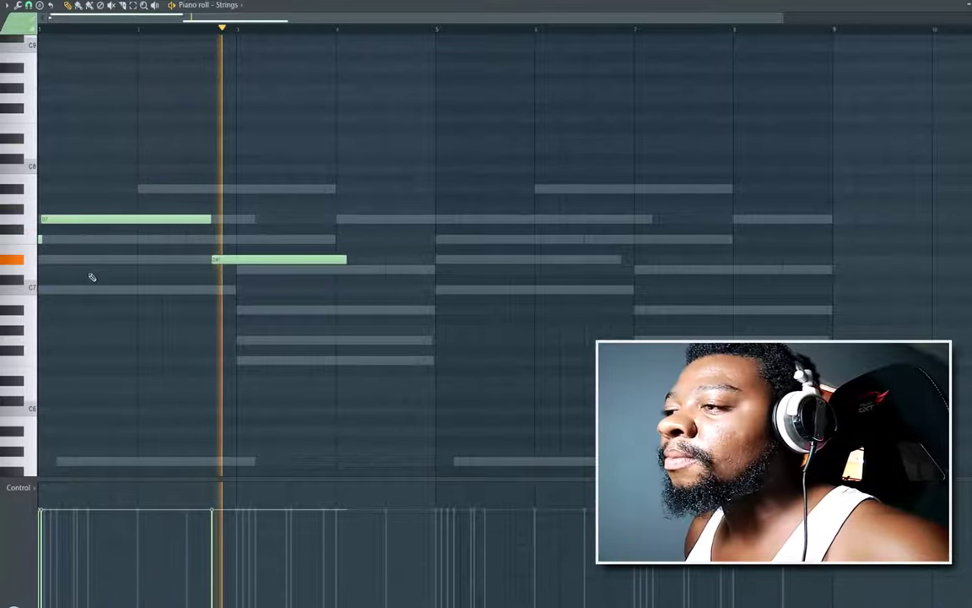
key(space)
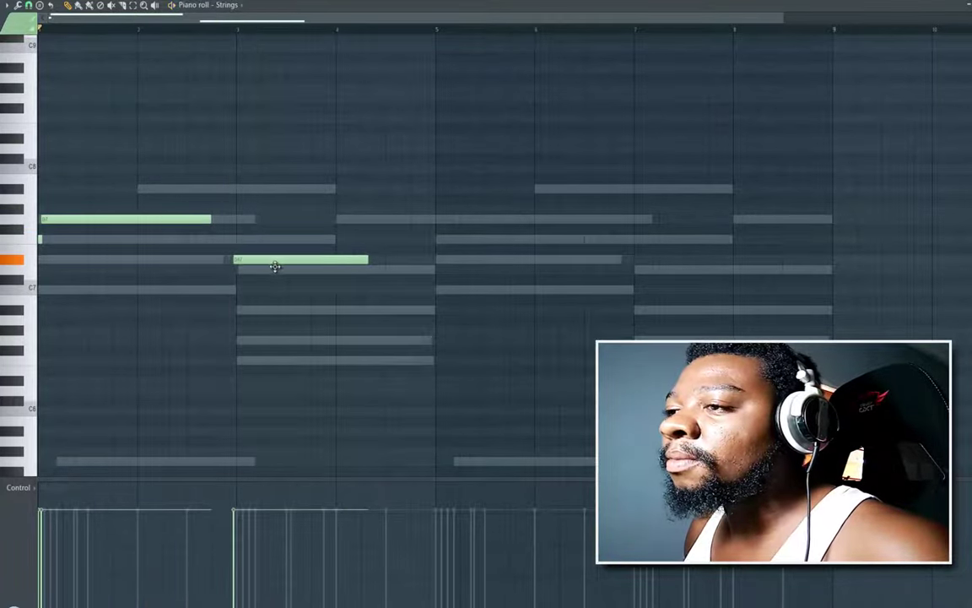
key(space)
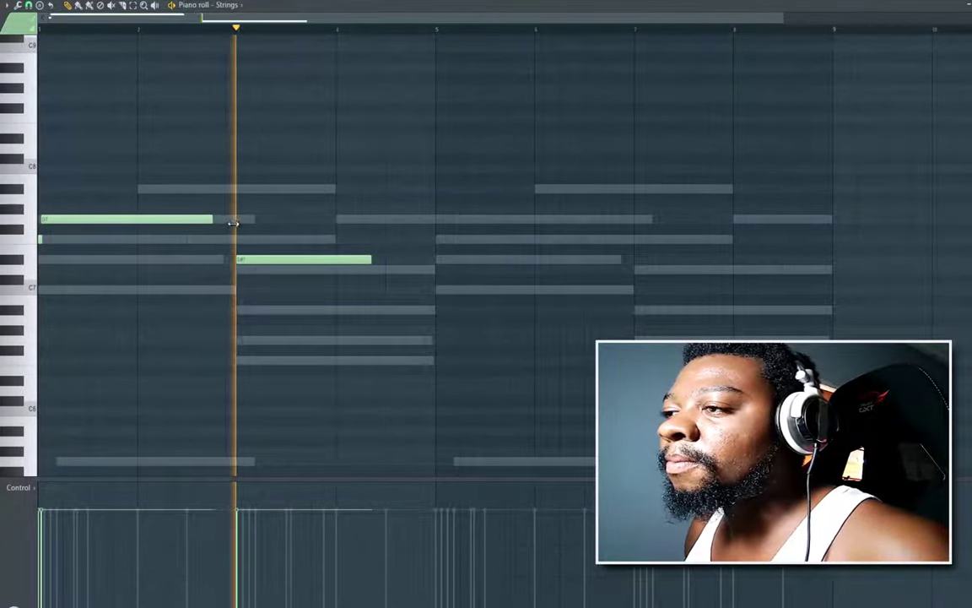
drag(212, 221, 237, 223)
key(space)
drag(266, 261, 265, 270)
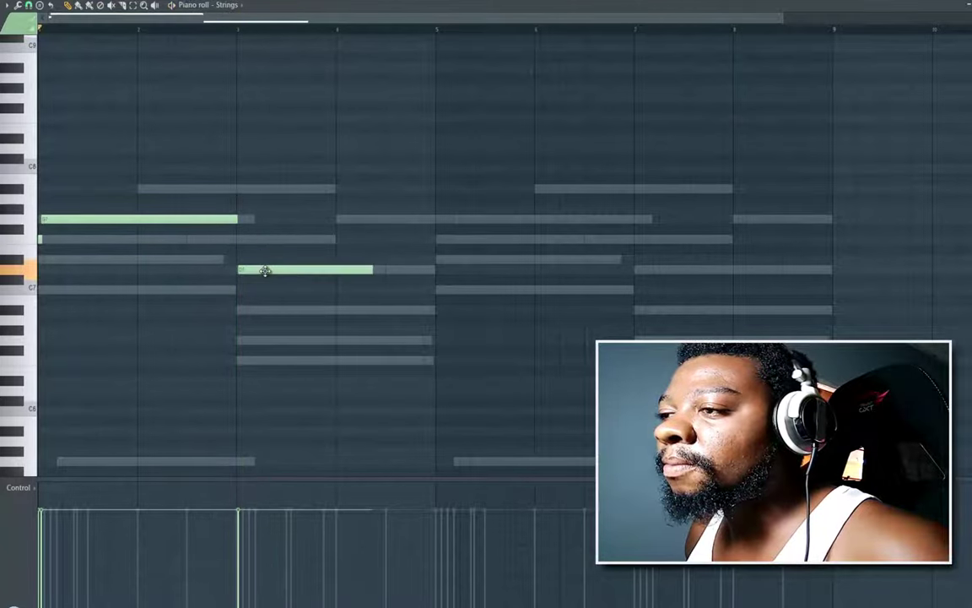
Step: Stretch the Strings D7 to the end of bar 4 and add a very short A#6 at the start of bar 3
key(space)
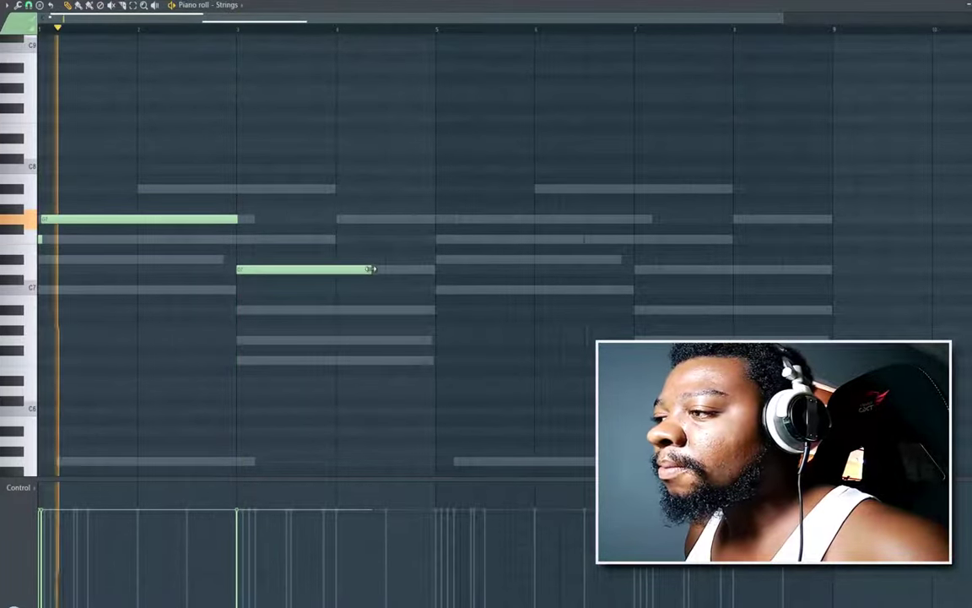
drag(369, 270, 434, 271)
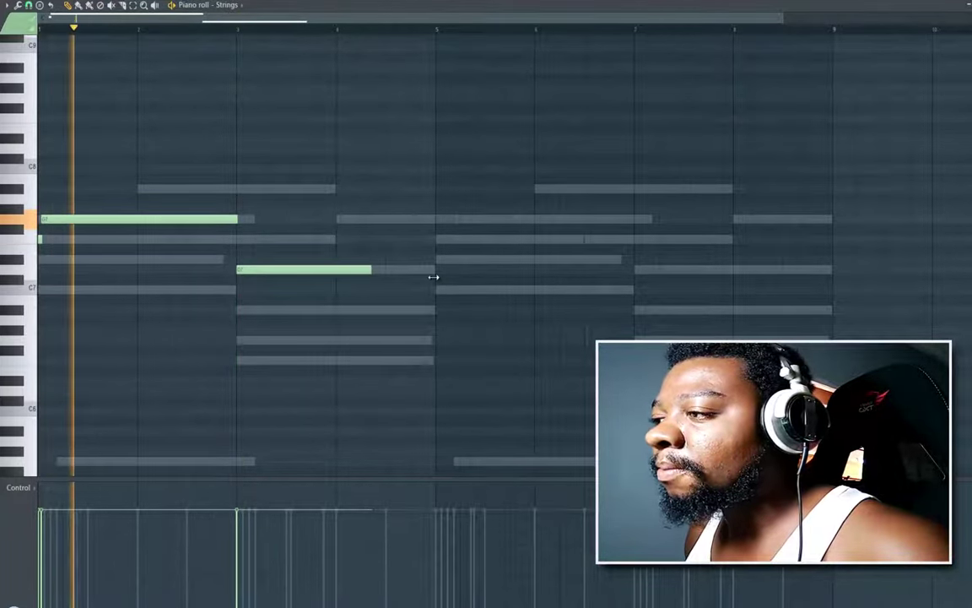
click(280, 311)
drag(432, 310, 239, 311)
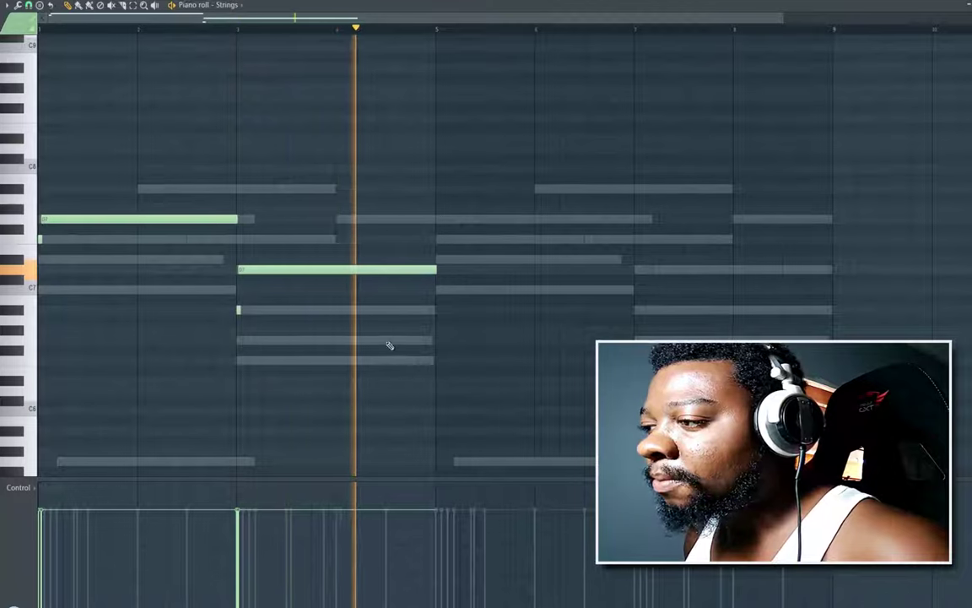
Step: Add a half-bar C7 in the second half of bar 4 and shorten the Strings D7 to end where it begins
click(388, 340)
key(space)
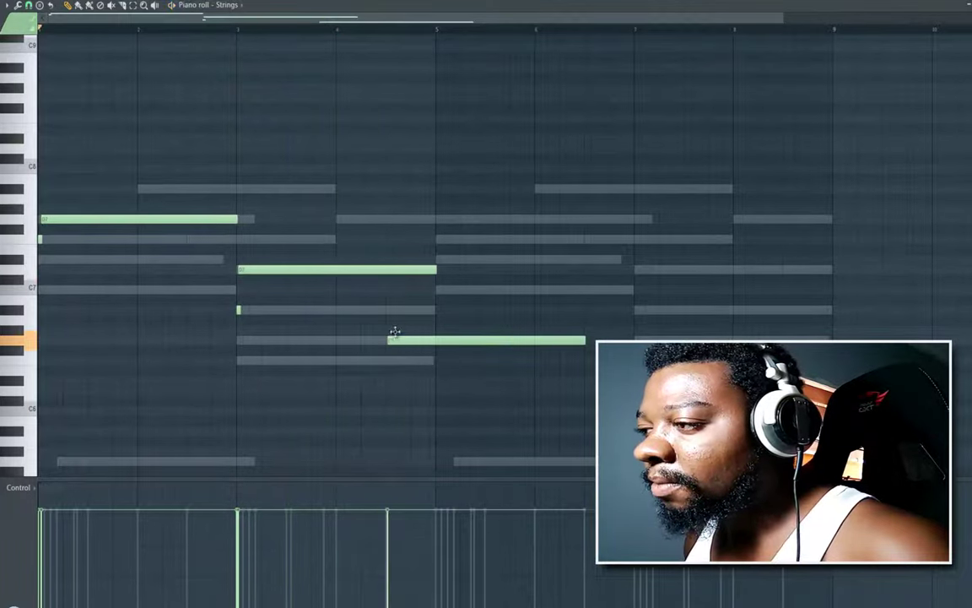
drag(394, 331, 396, 287)
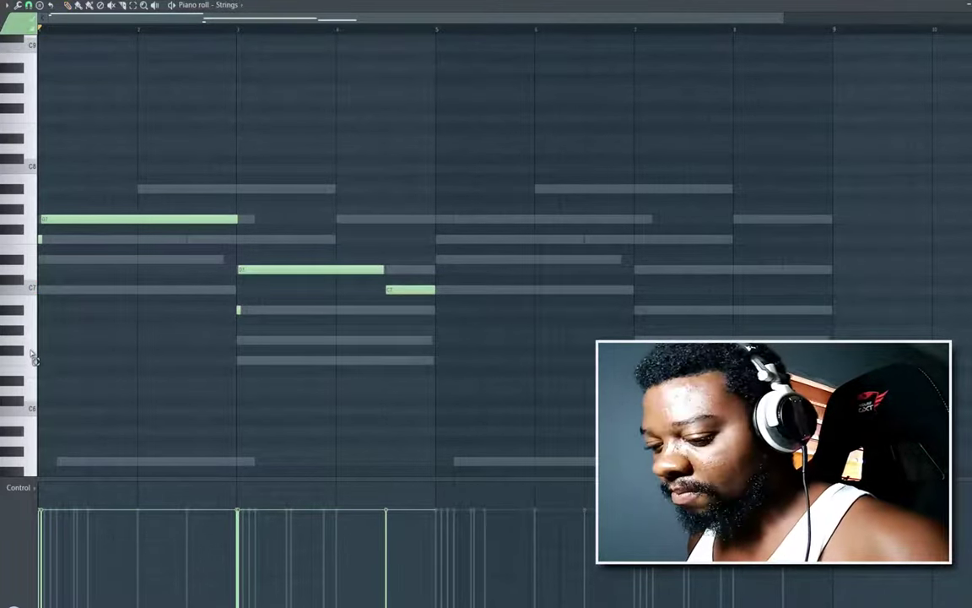
Step: Duplicate the complete four-bar Strings phrase into bars 5 to 8
key(ctrl+a)
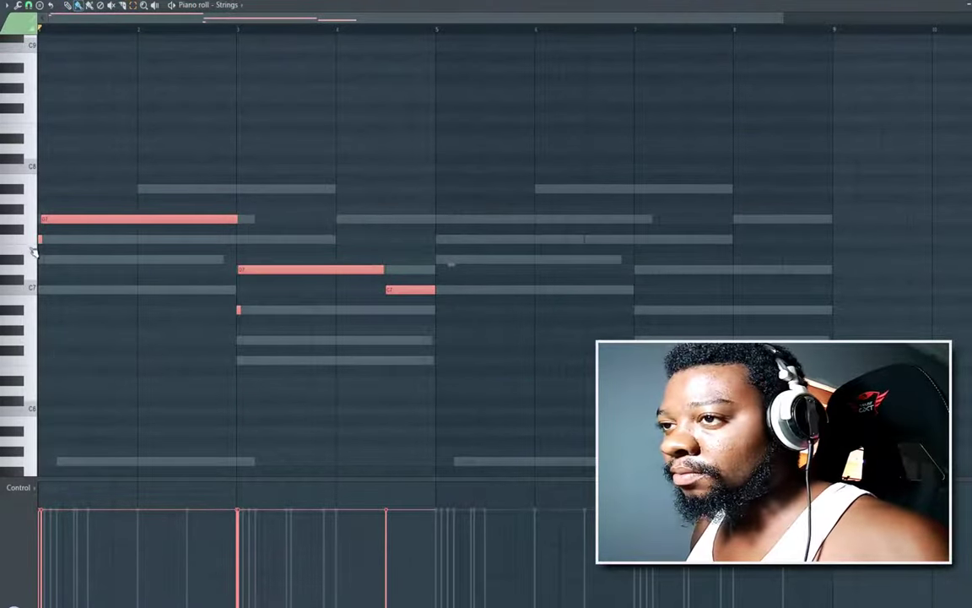
drag(330, 287, 430, 280)
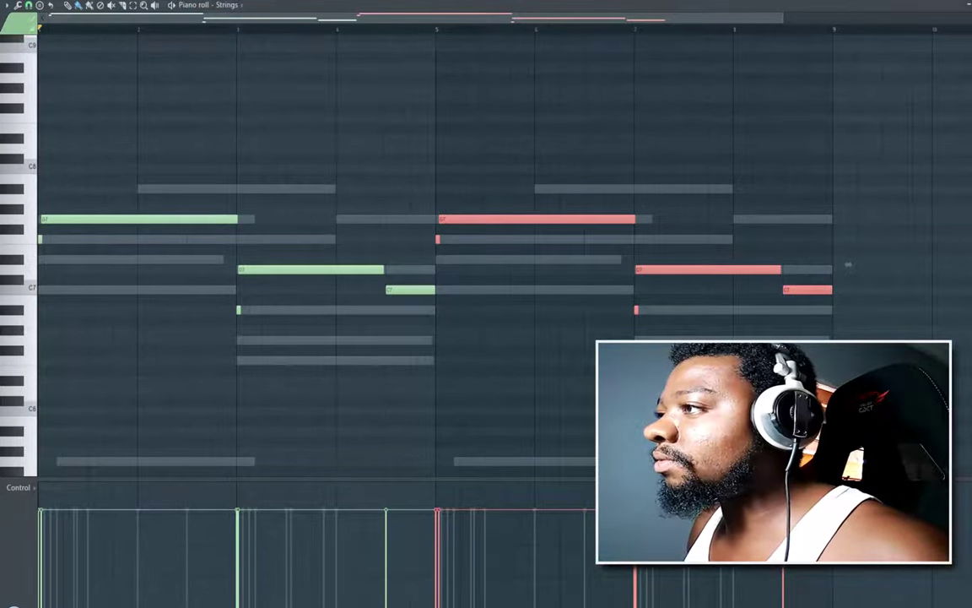
Step: Open the Strings instrument, switch its glide to Fixed, raise the glide time and play the pattern
key(F6)
click(429, 161)
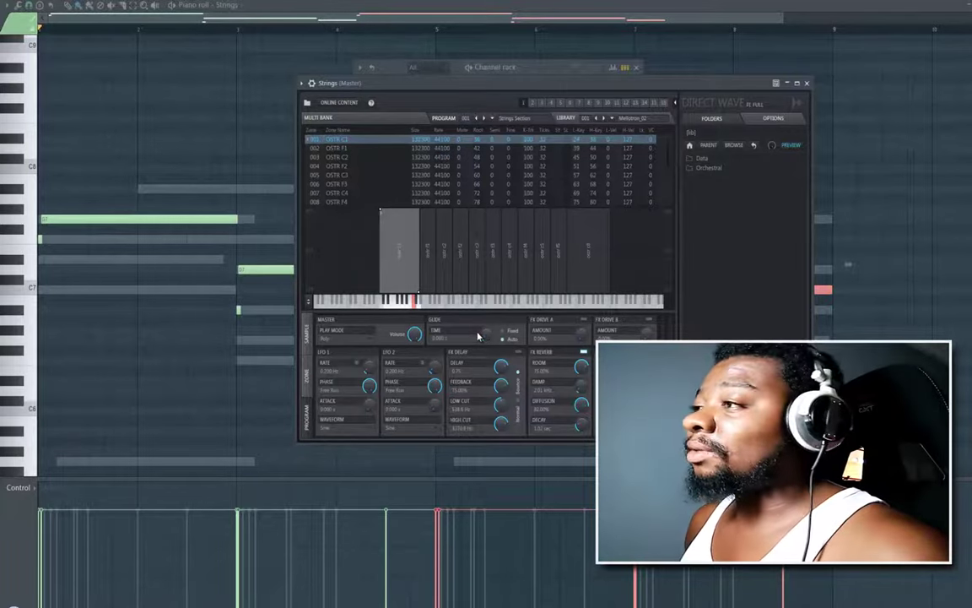
key(space)
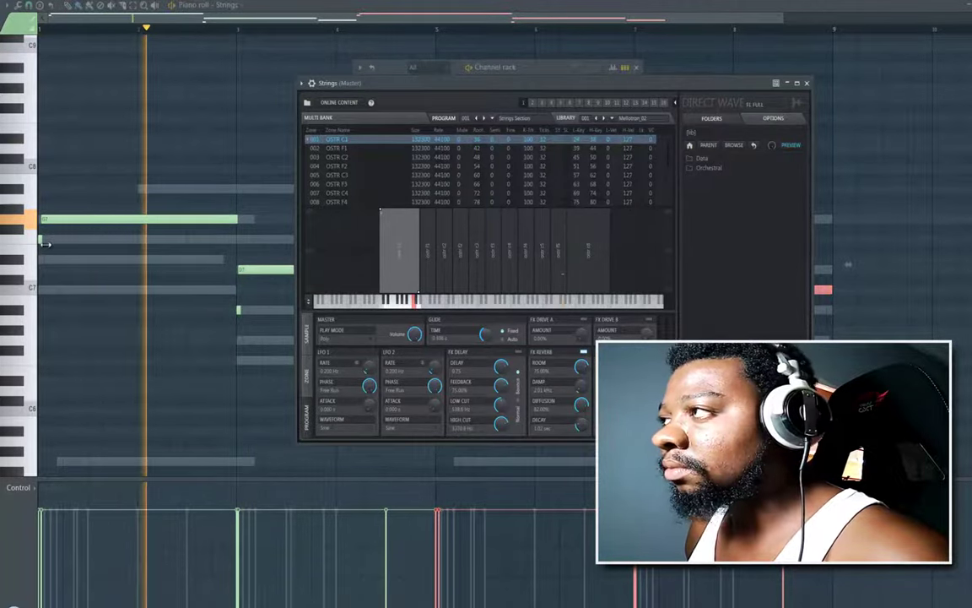
Step: Lengthen the short opening F7 slightly, reduce the Strings glide time and close the instrument
drag(44, 243, 49, 243)
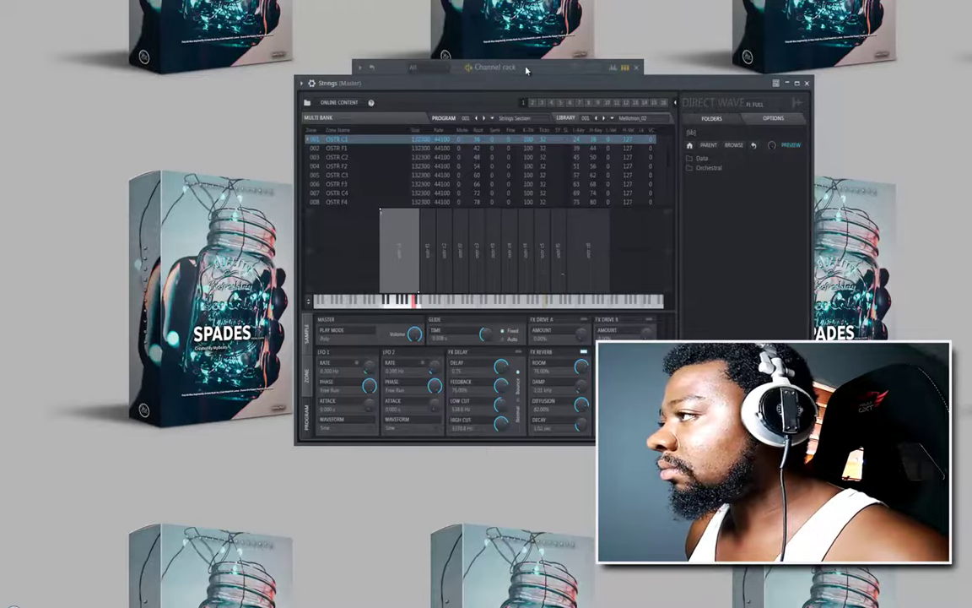
click(526, 70)
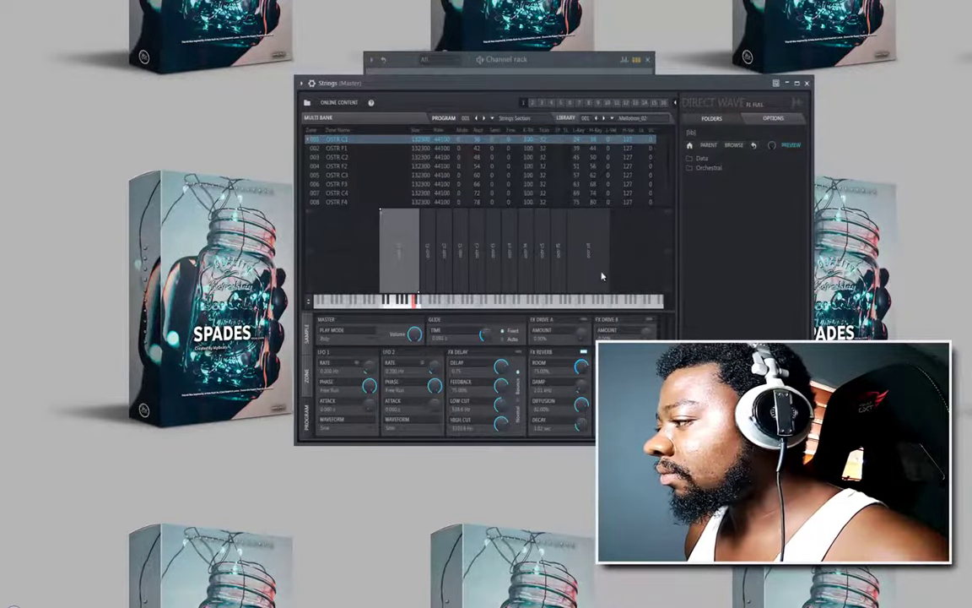
click(807, 83)
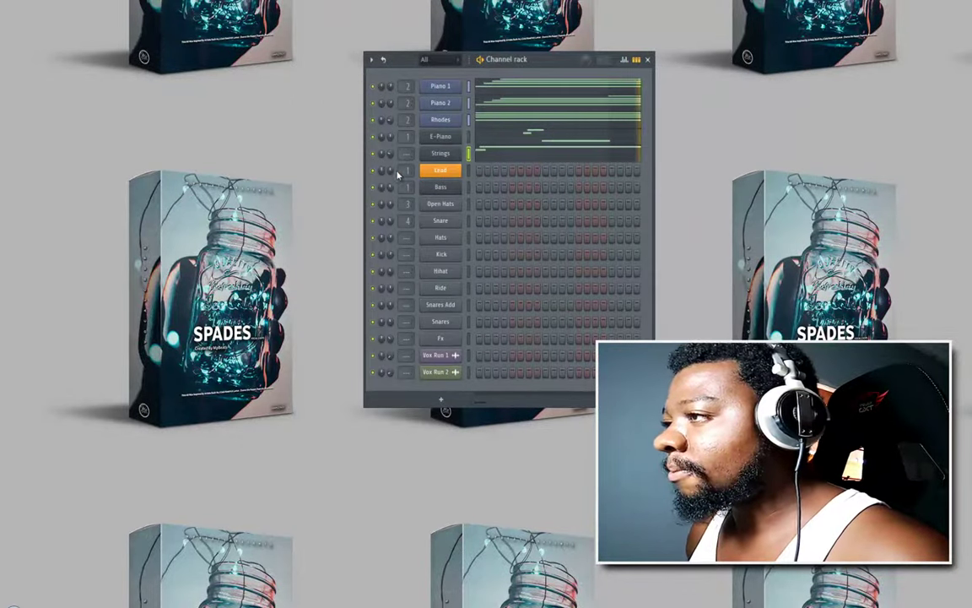
Step: Open the Bass channel in the Piano roll and place half-bar C4 notes at the starts of bars 1 and 2
right_click(442, 193)
click(443, 172)
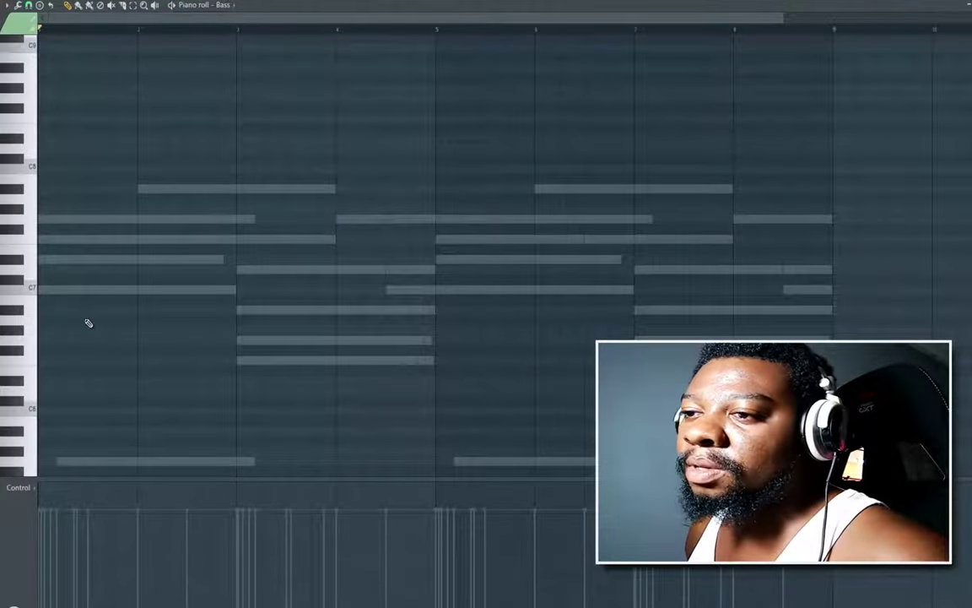
scroll(87, 324, down, 5)
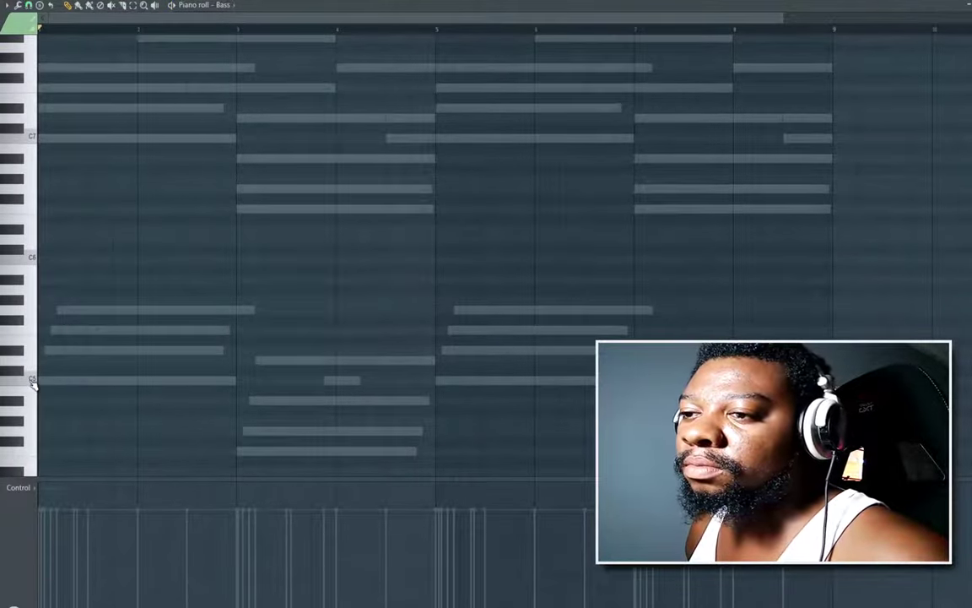
scroll(32, 384, down, 2)
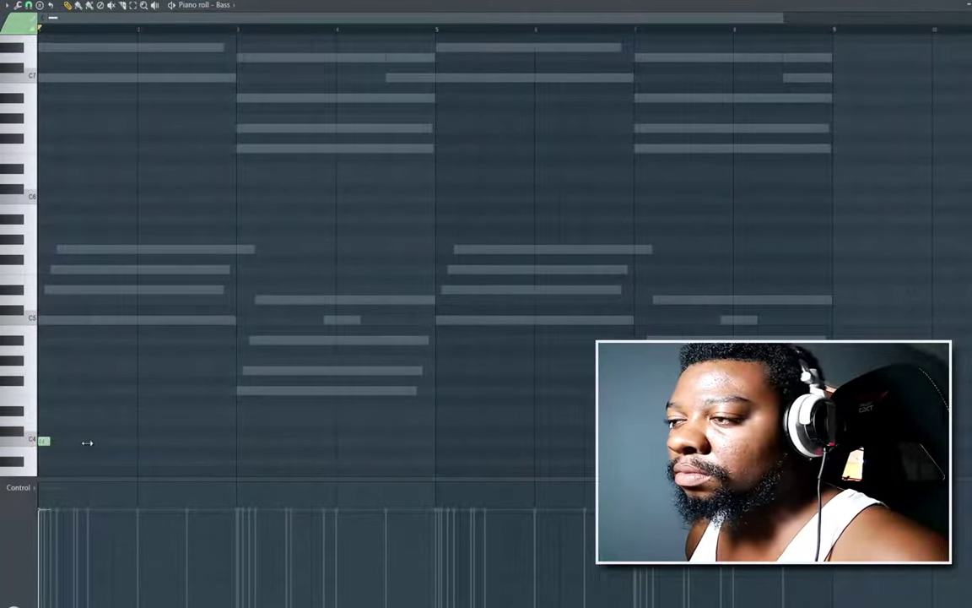
key(space)
scroll(106, 414, down, 3)
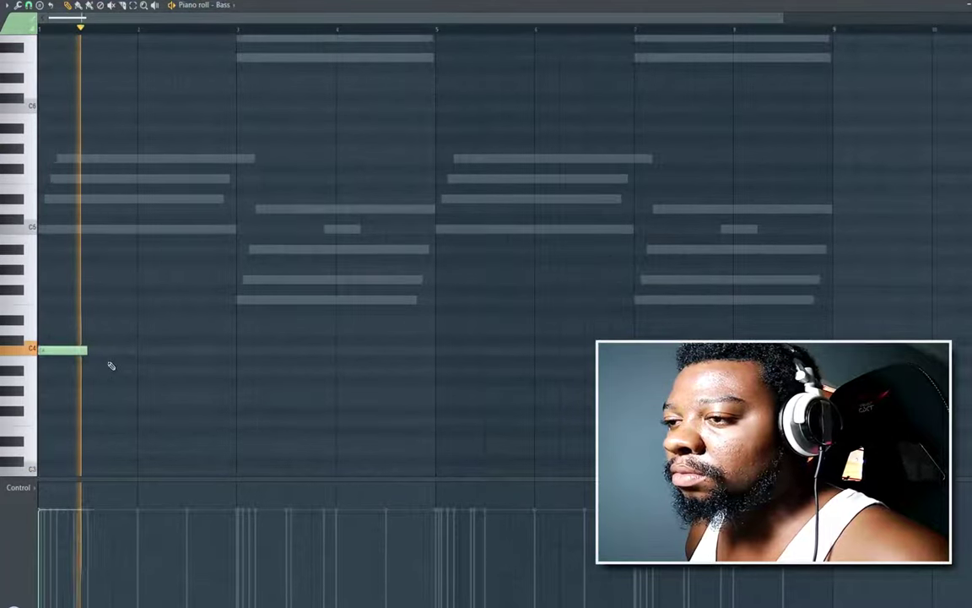
click(138, 351)
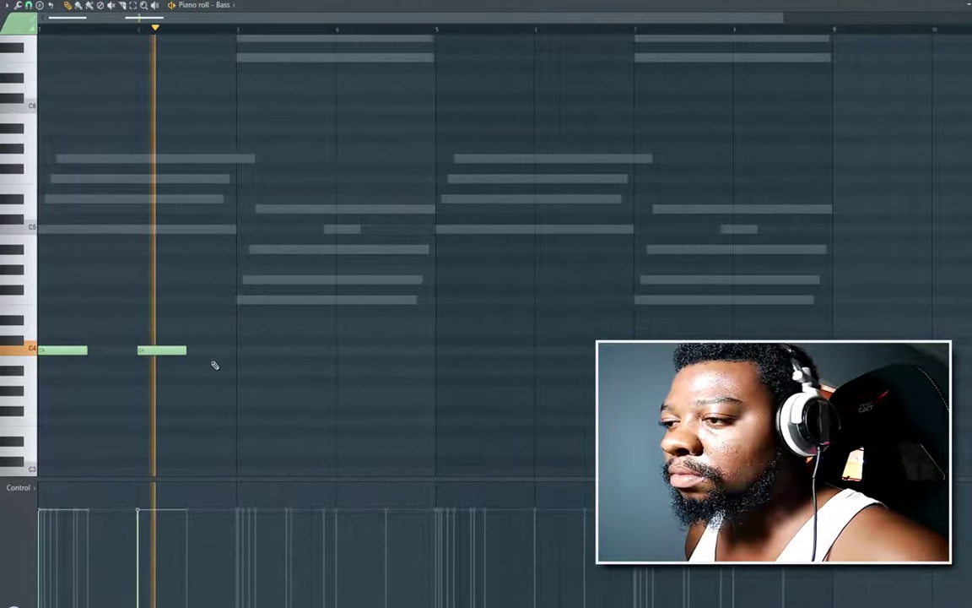
click(238, 371)
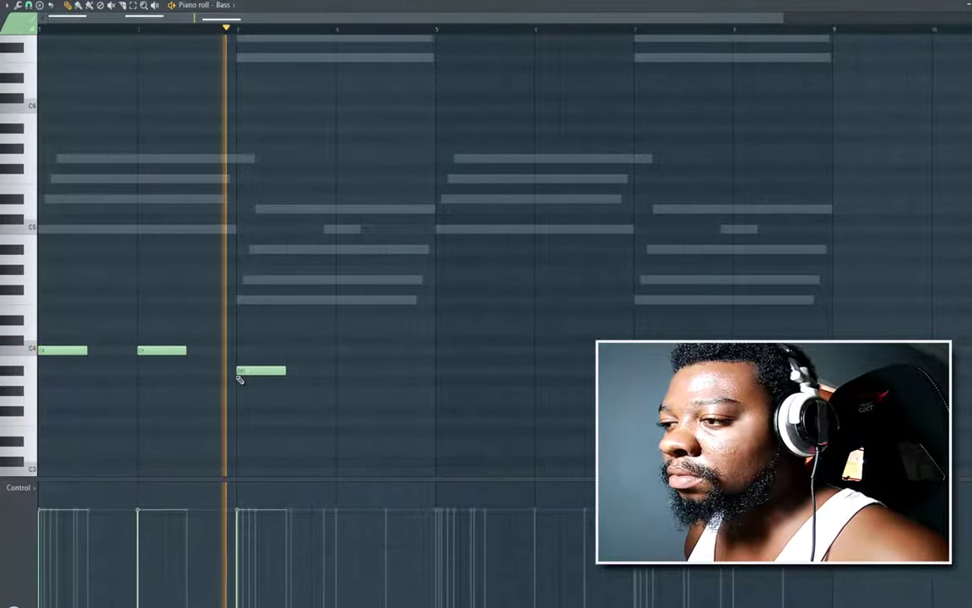
key(space)
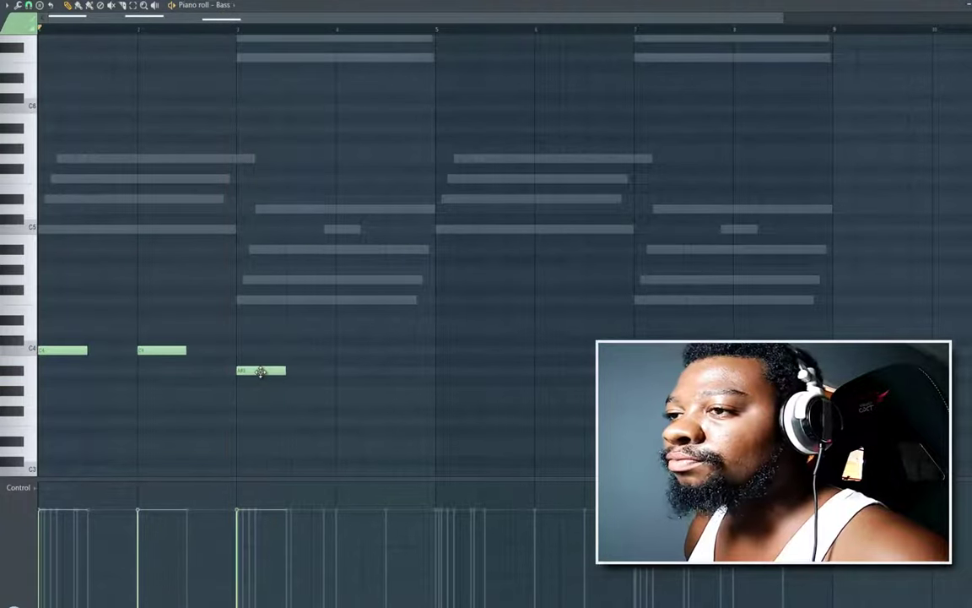
right_click(261, 371)
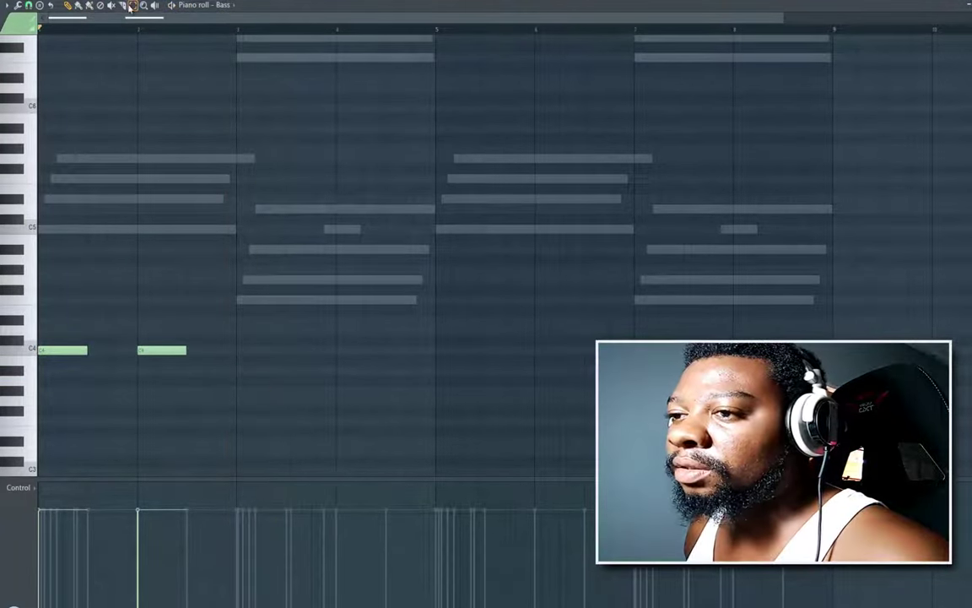
Step: Move both Bass notes up one octave to C5, play the pattern and deselect them
drag(33, 315, 33, 452)
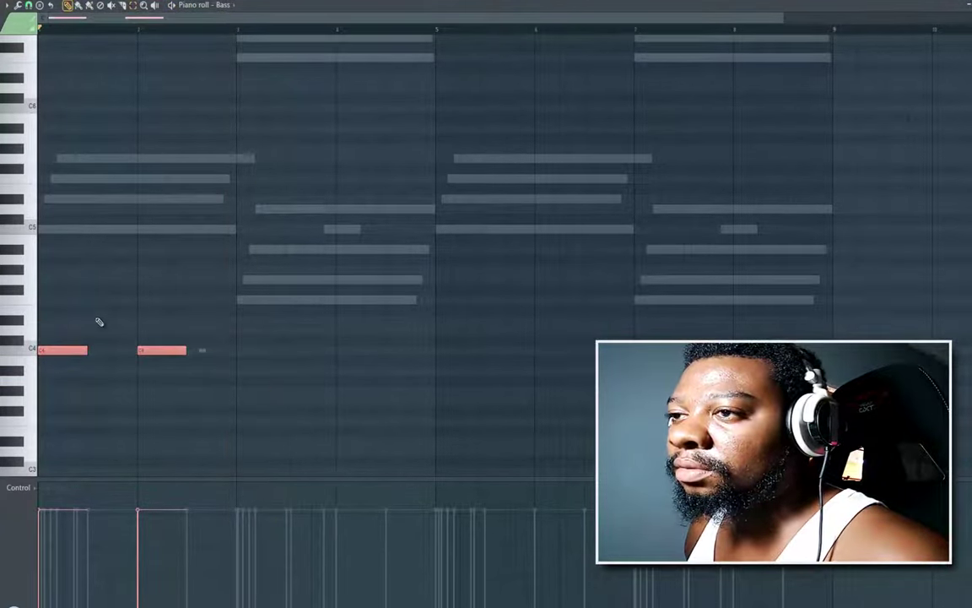
drag(63, 350, 52, 229)
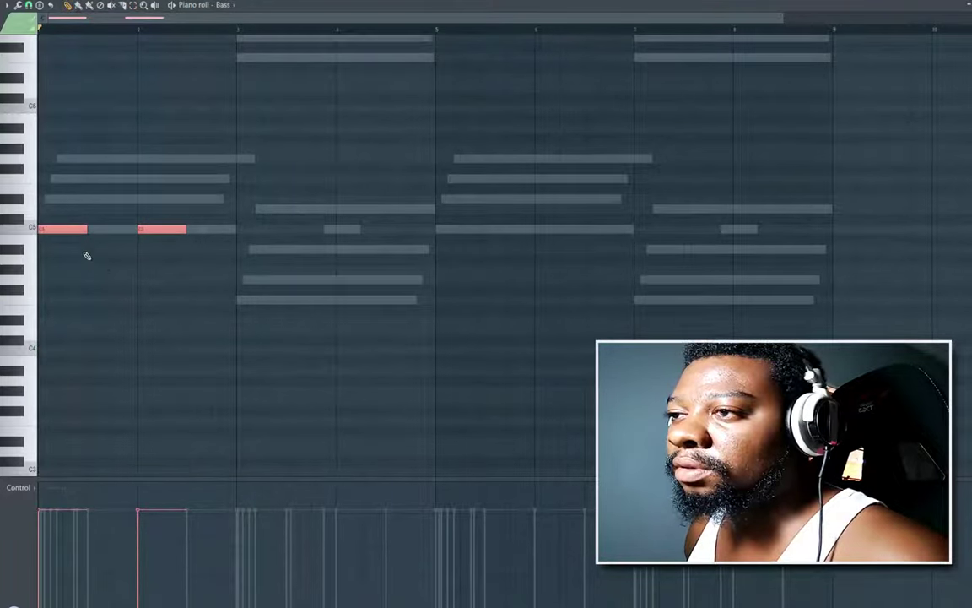
key(space)
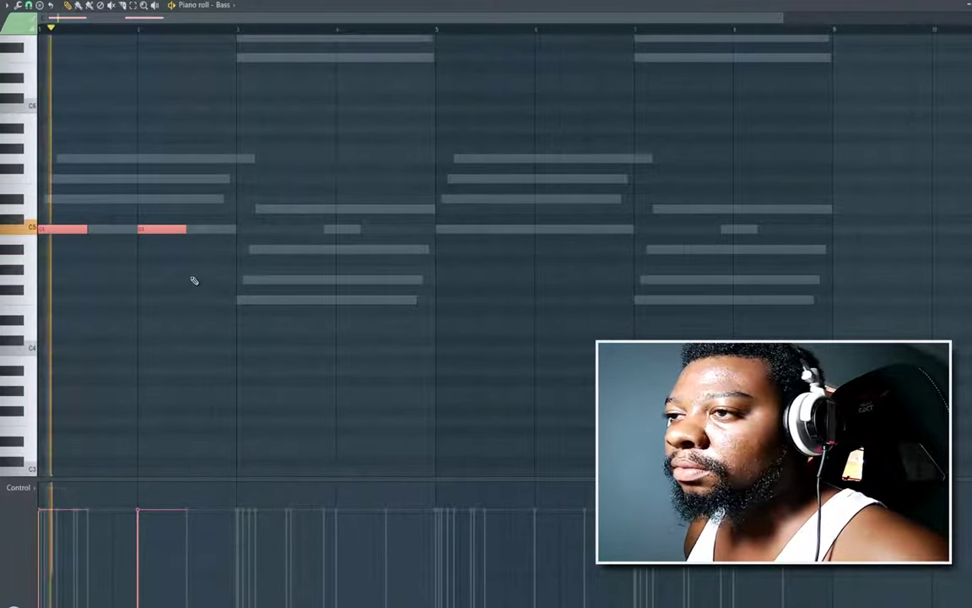
ctrl+click(106, 262)
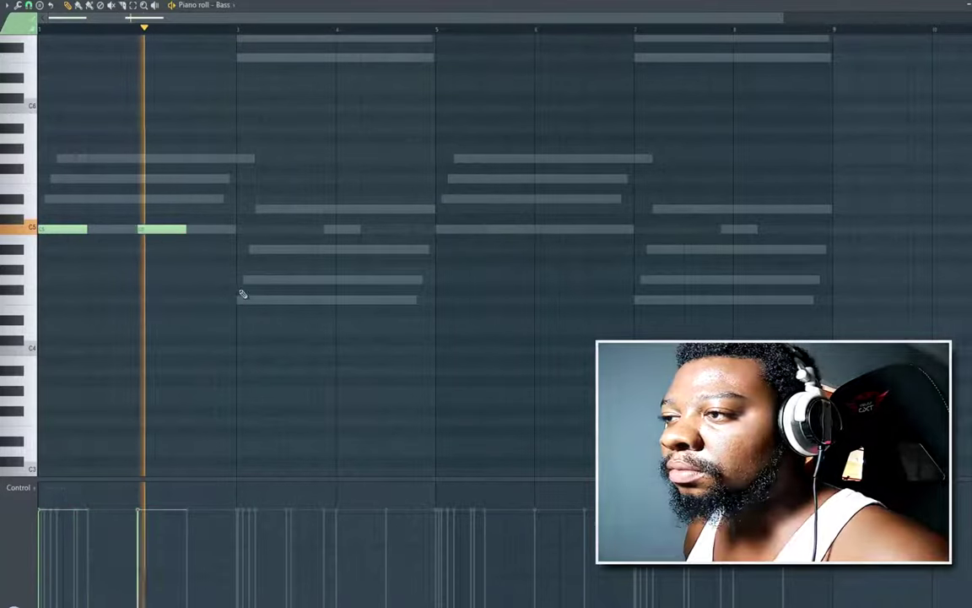
Step: Try F4 and A#4 at the start of bar 3, keep a half-bar G4 there instead and play the pattern
click(236, 299)
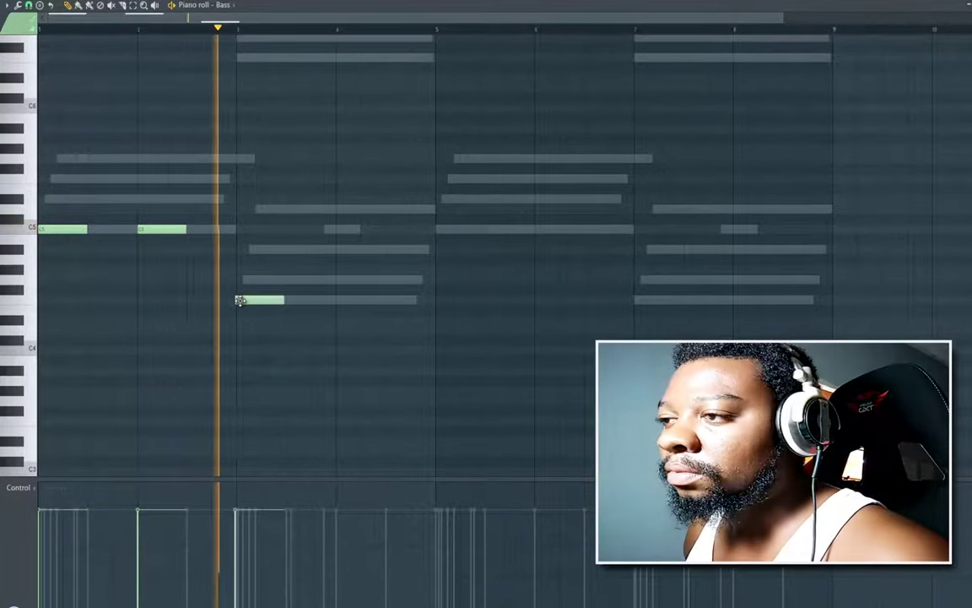
key(space)
drag(243, 304, 249, 255)
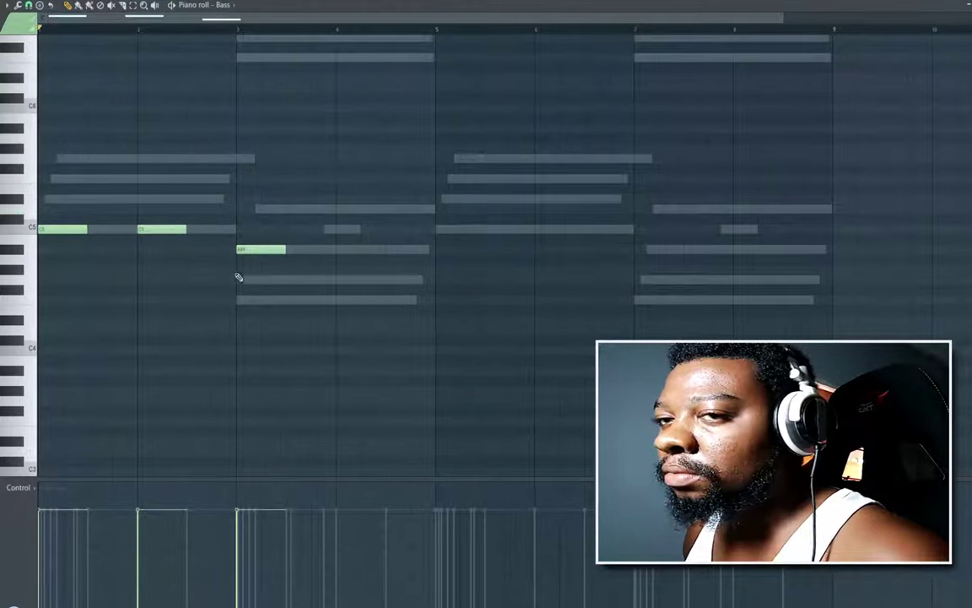
click(237, 279)
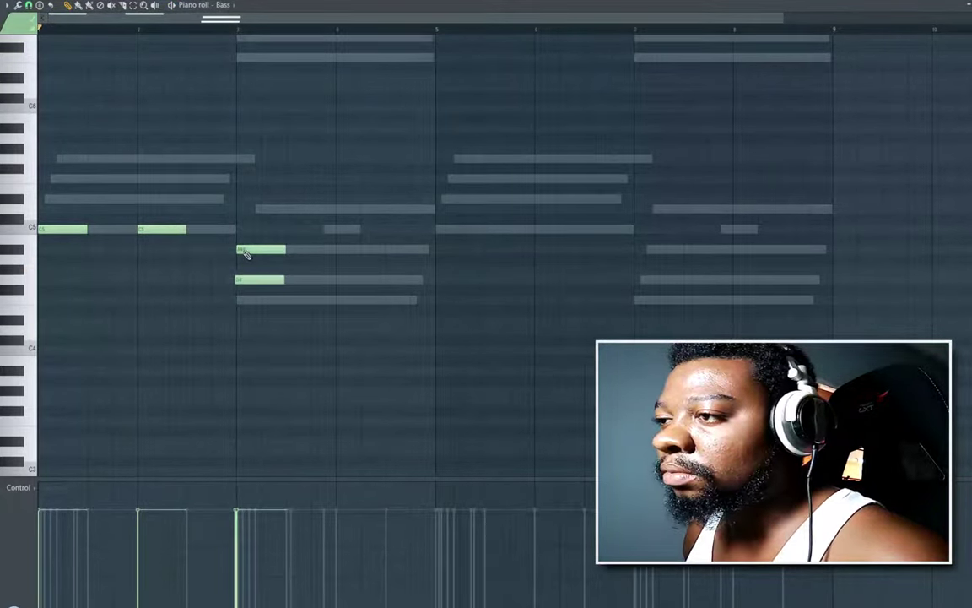
right_click(243, 250)
key(space)
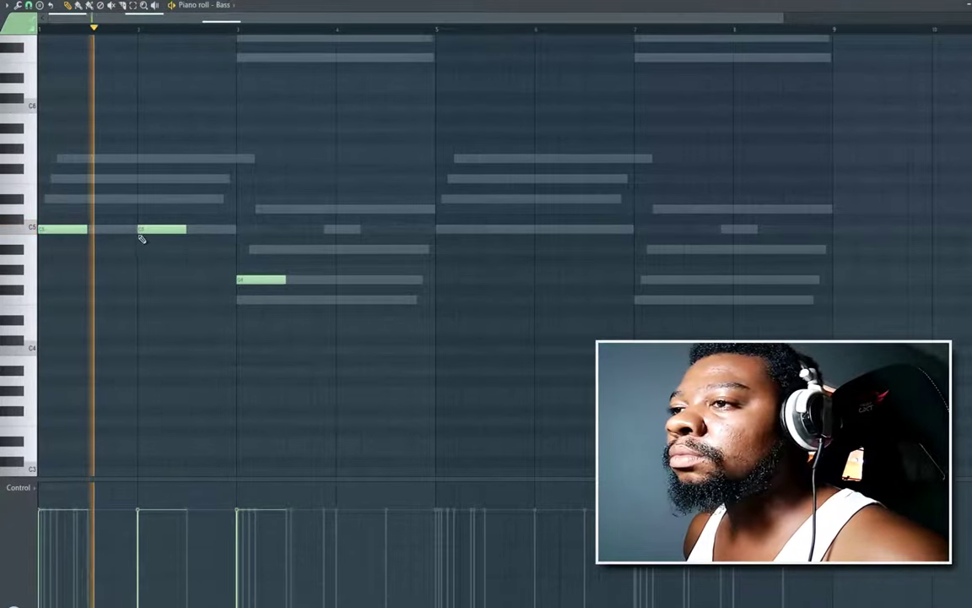
key(space)
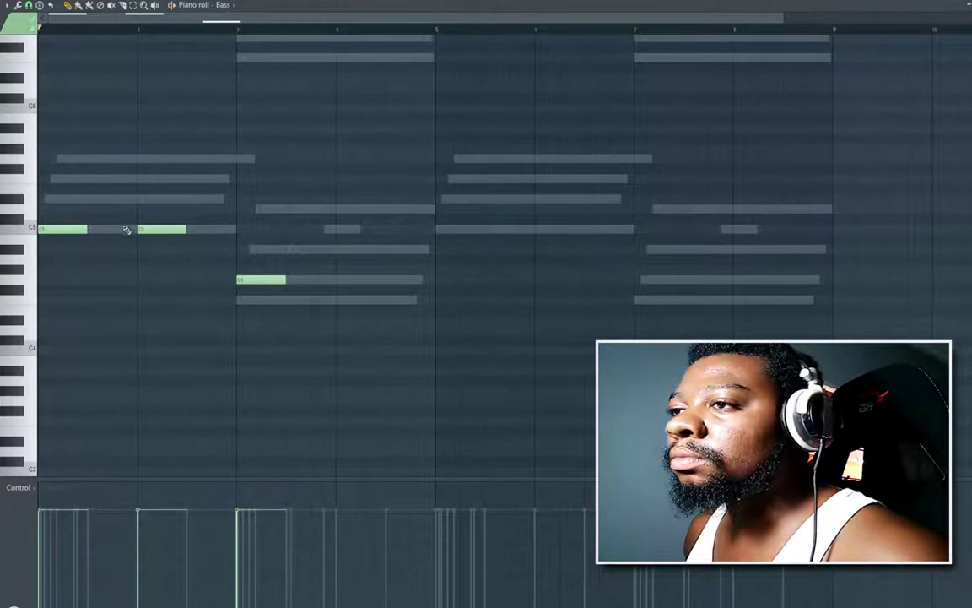
Step: Add a very short D#5 followed by a very short D5 just before the second C5 in the Bass line
click(125, 199)
key(space)
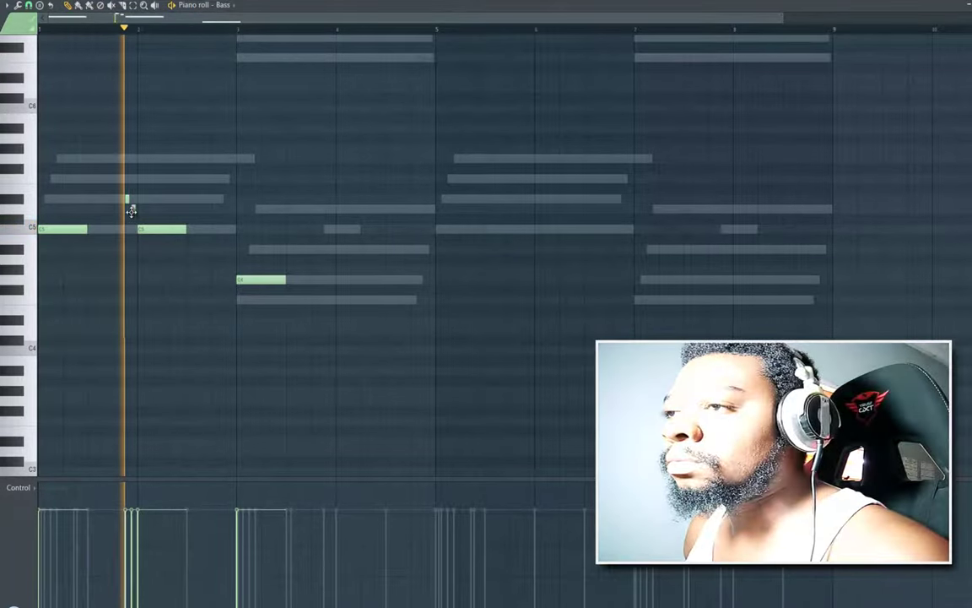
click(133, 208)
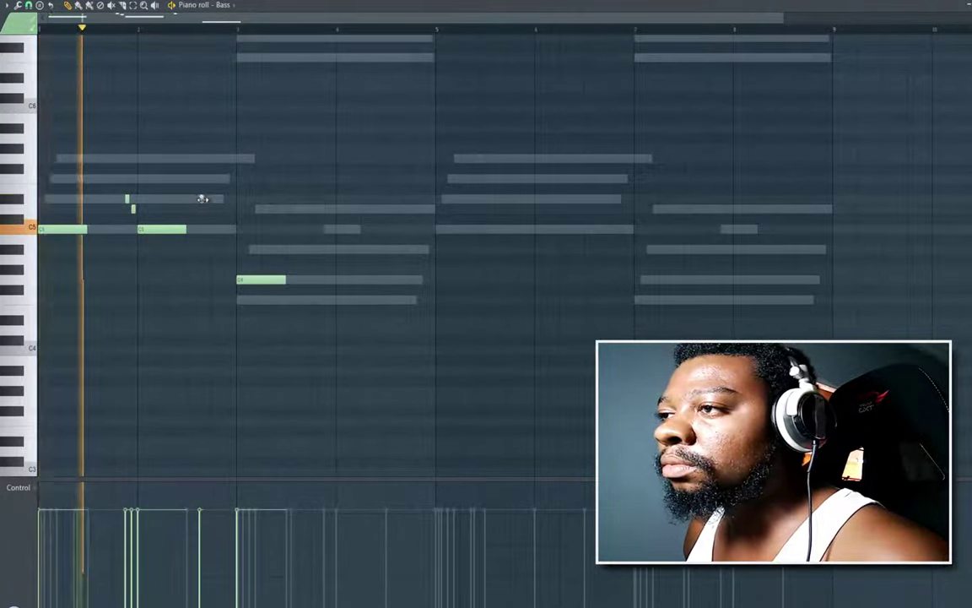
Step: Add a longer D#5 ending just before bar 3 and a half-bar G4 at the start of bar 4
click(201, 199)
drag(222, 206, 224, 208)
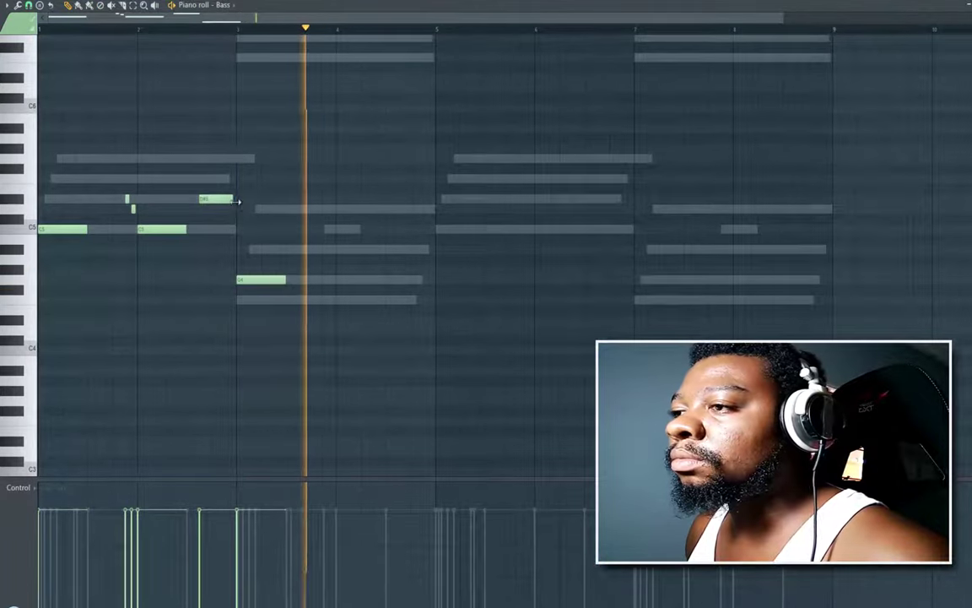
key(space)
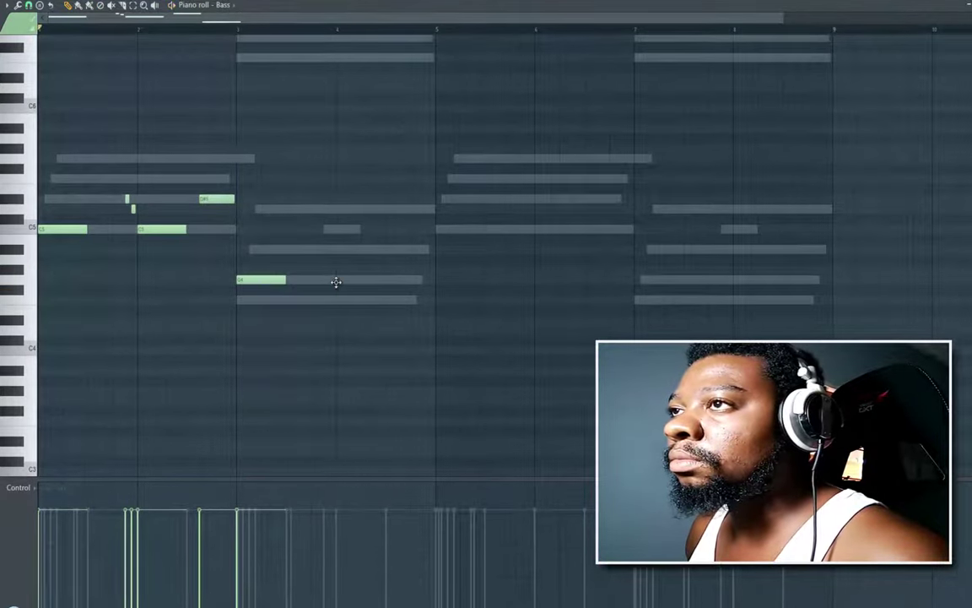
click(336, 281)
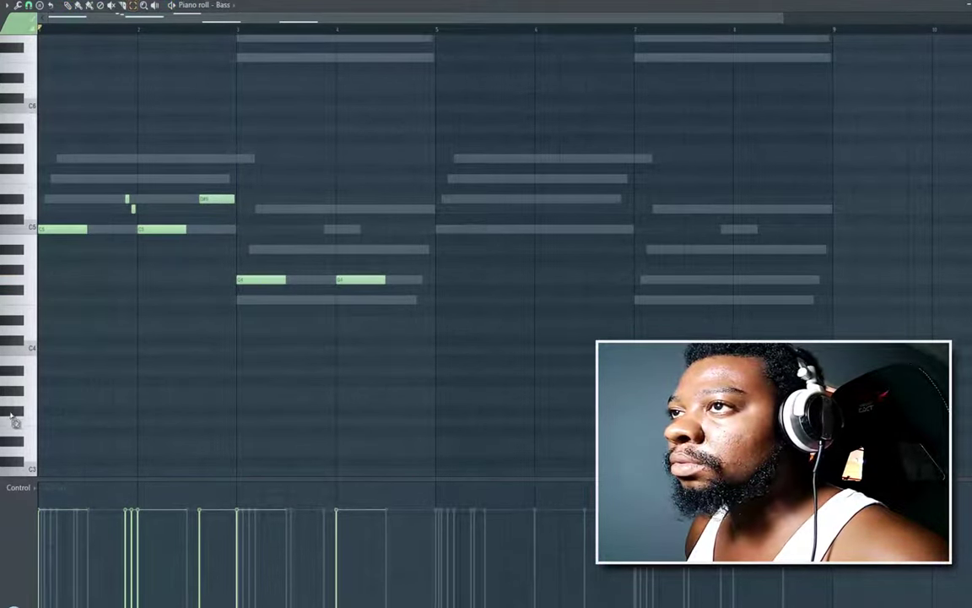
Step: Transpose the whole Bass phrase down one octave and play it back
key(ctrl+a)
drag(45, 229, 27, 351)
key(space)
ctrl+click(91, 356)
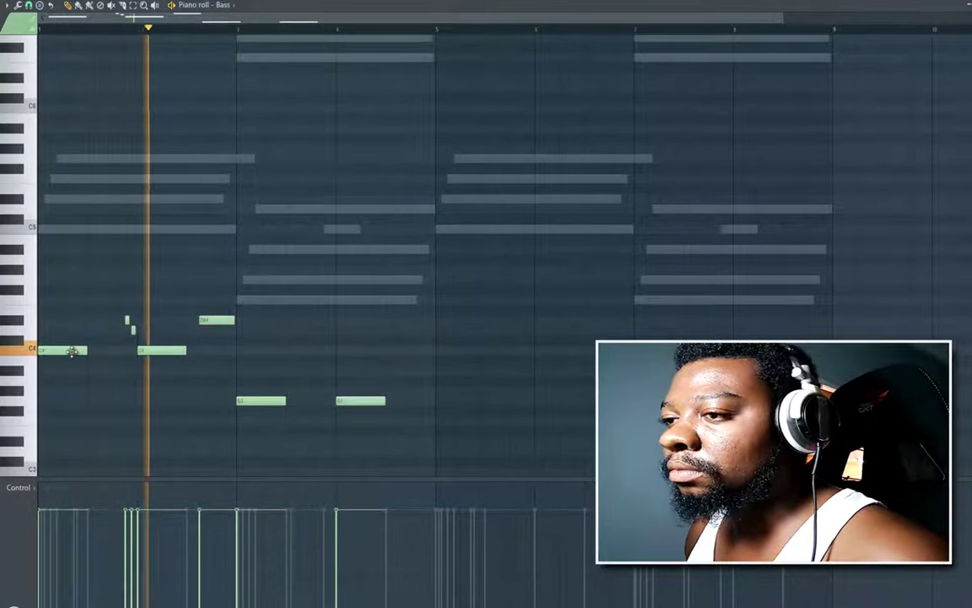
Step: Add a quarter-bar C4 in the second half of bar 1 and lower the velocities of the two very short notes
key(space)
click(101, 351)
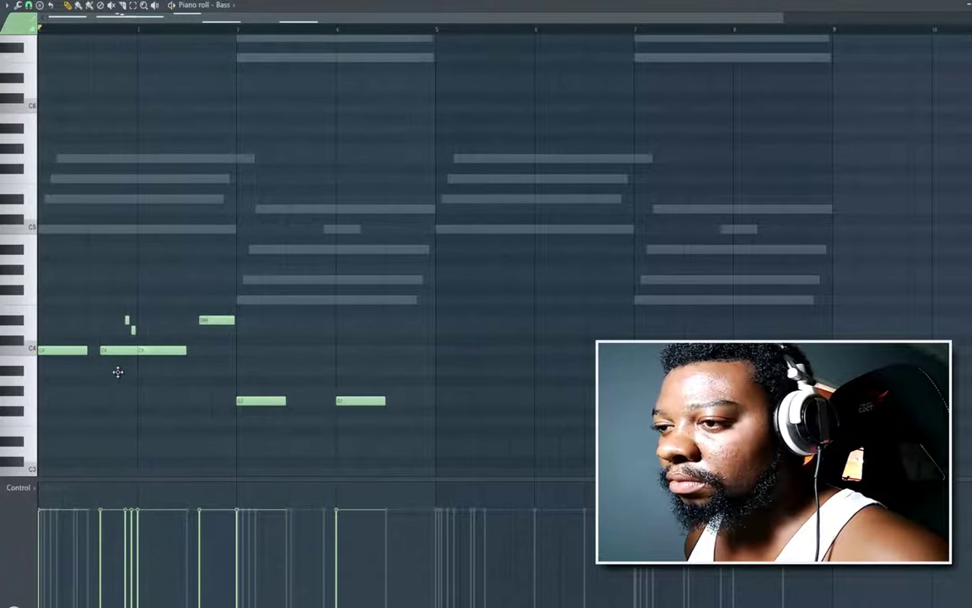
drag(118, 373, 123, 372)
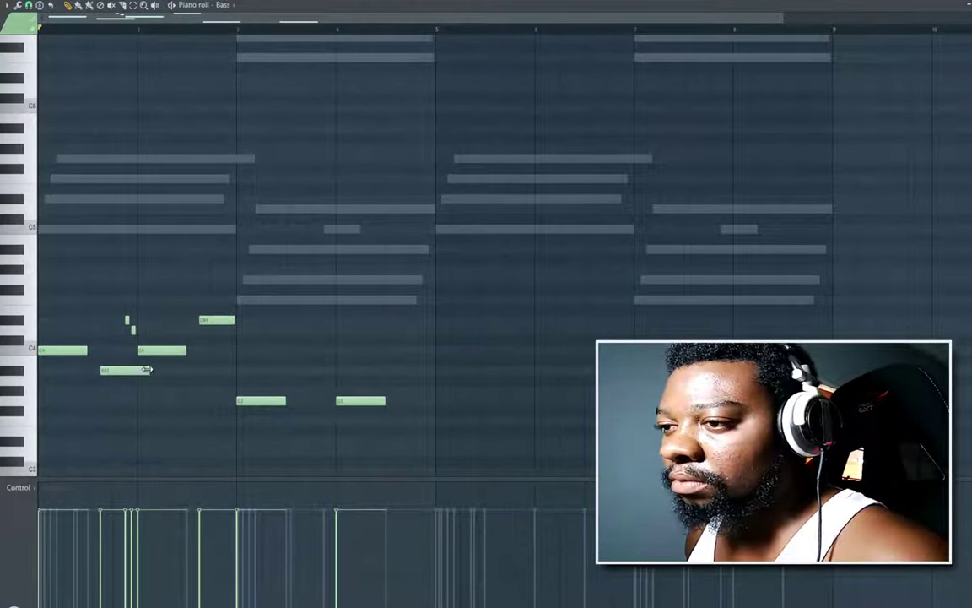
drag(113, 359, 114, 352)
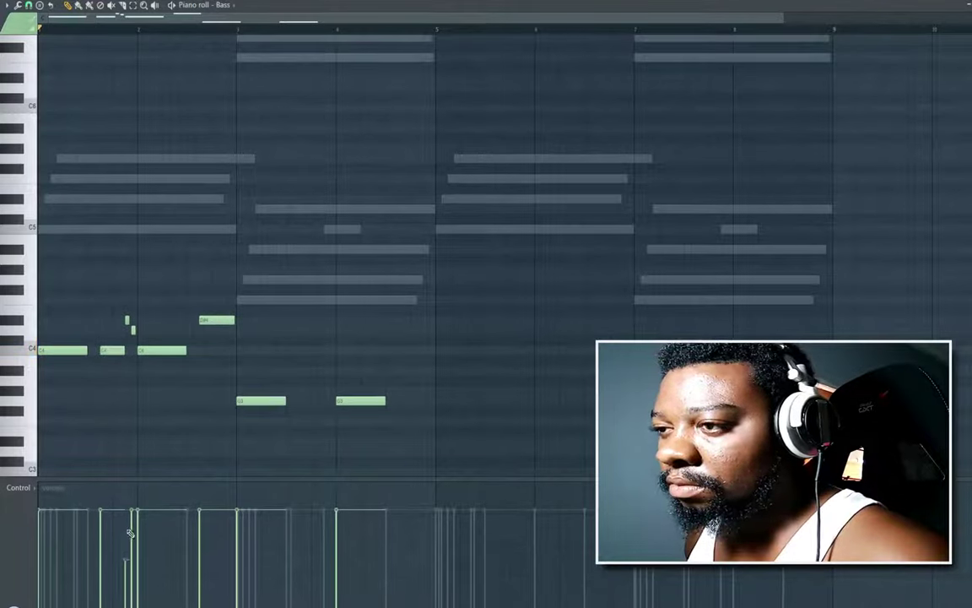
key(space)
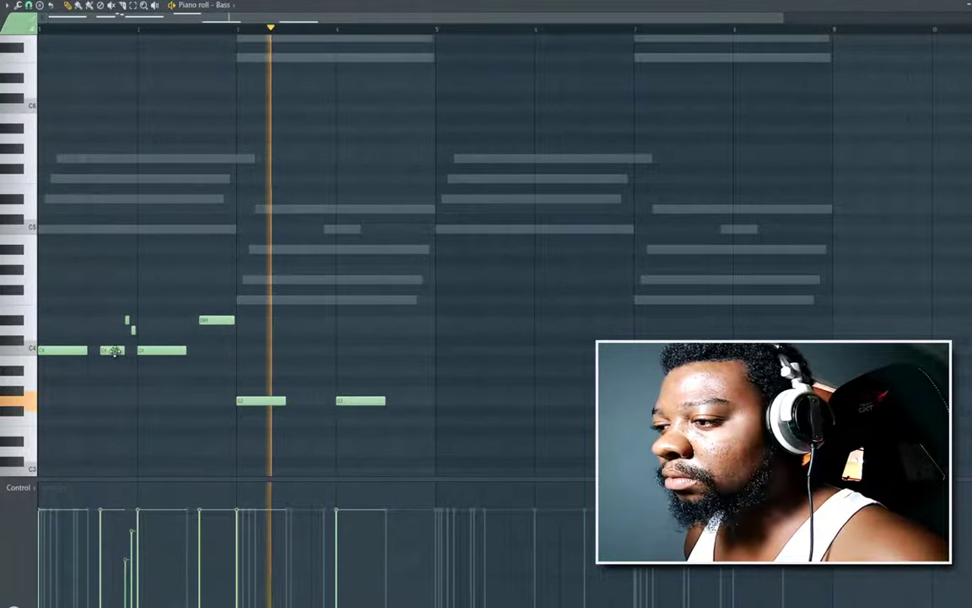
Step: Add a quarter-bar G3 late in bar 3, then a quarter-bar C4 and a shorter A#3 finishing bar 4
click(301, 402)
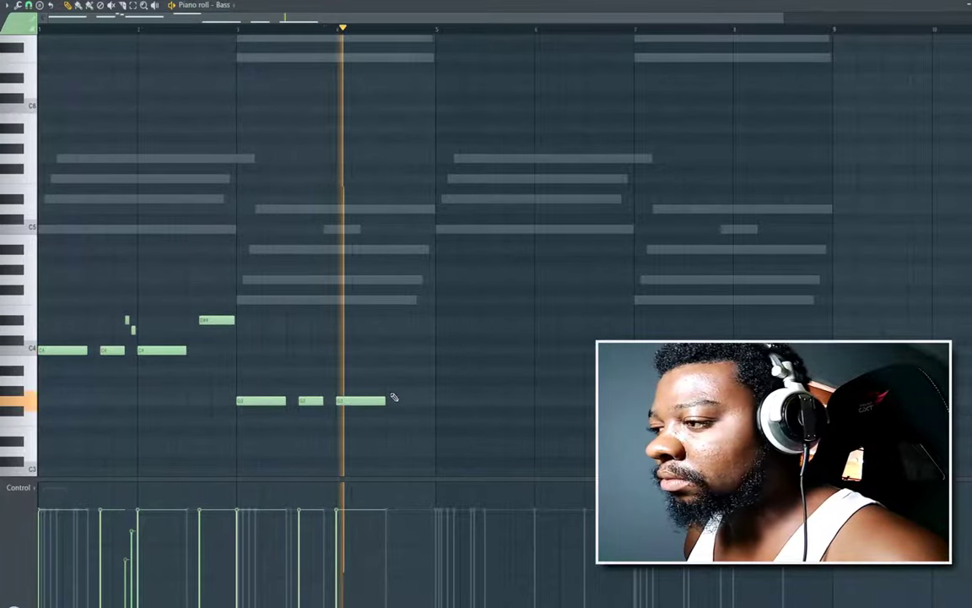
click(402, 352)
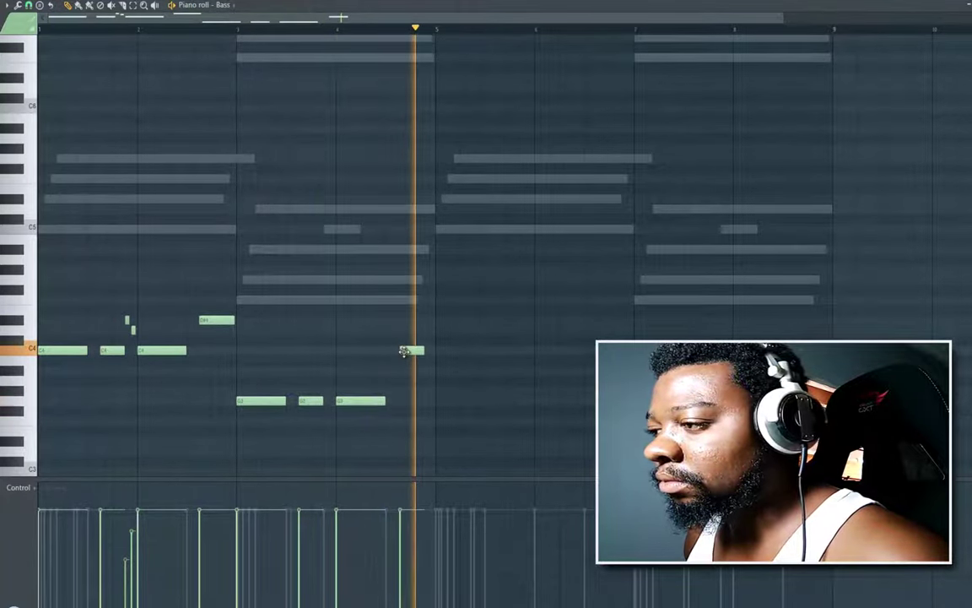
key(space)
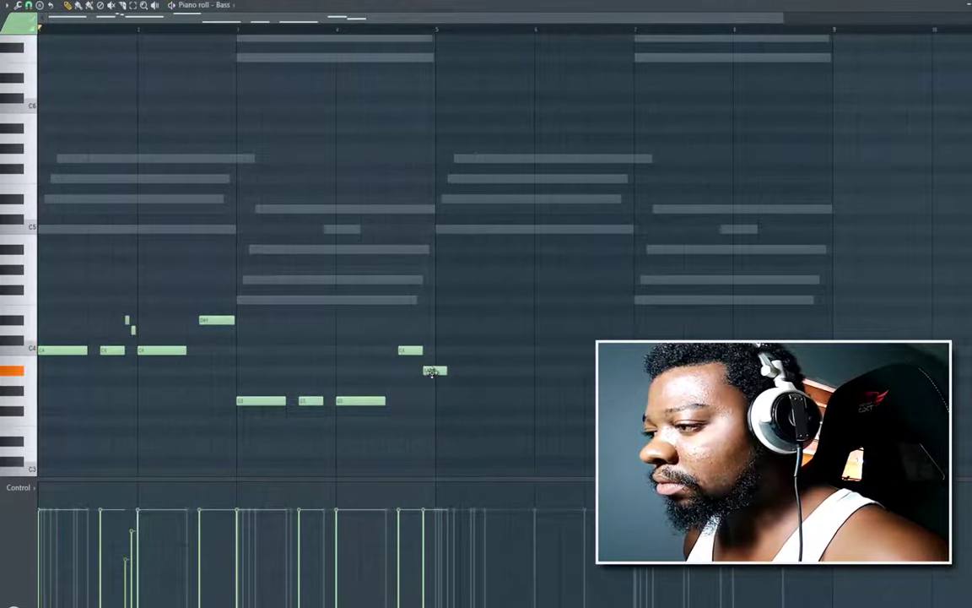
key(space)
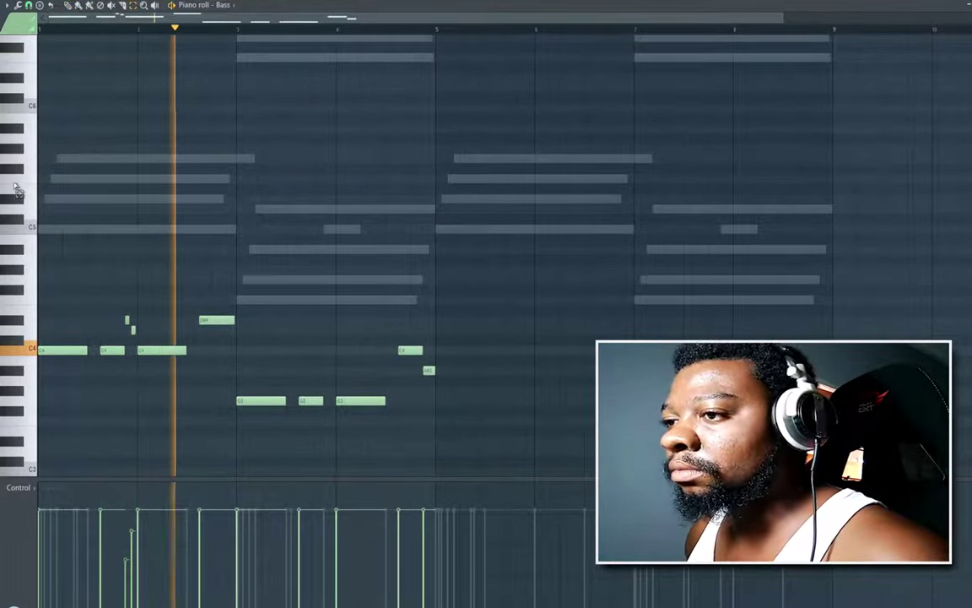
Step: Duplicate the complete four-bar Bass phrase into bars 5 to 8
drag(14, 195, 8, 465)
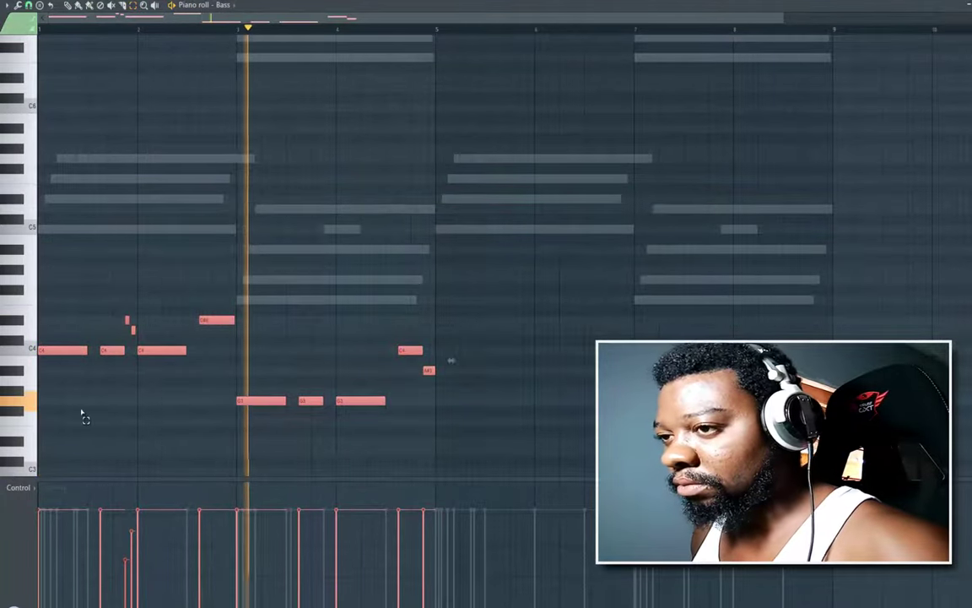
key(ctrl+b)
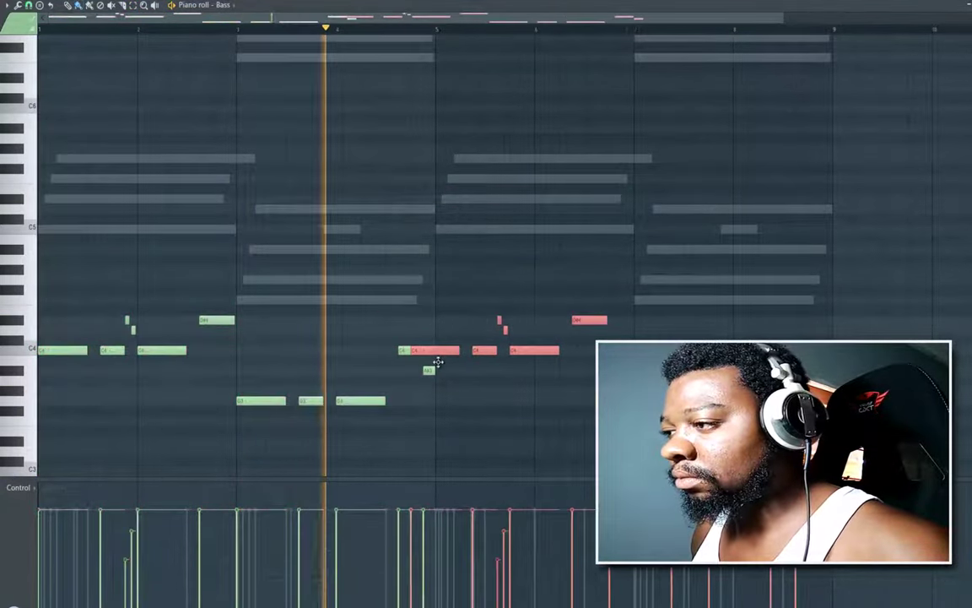
drag(438, 362, 446, 362)
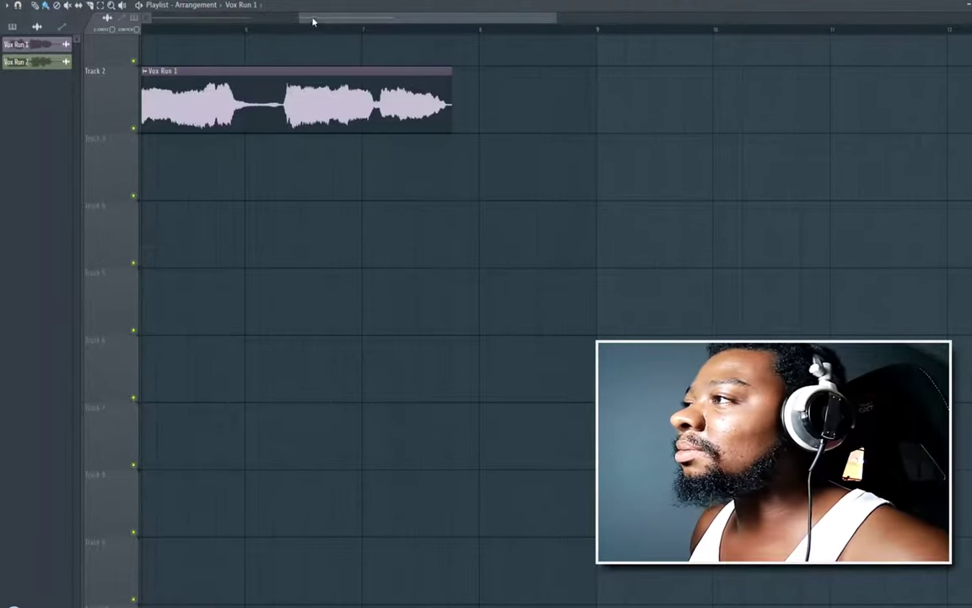
Step: Place Pattern 1 on Track 1 from bar 1, above the Vox Run 2 and Vox Run 1 clips
drag(481, 19, 219, 22)
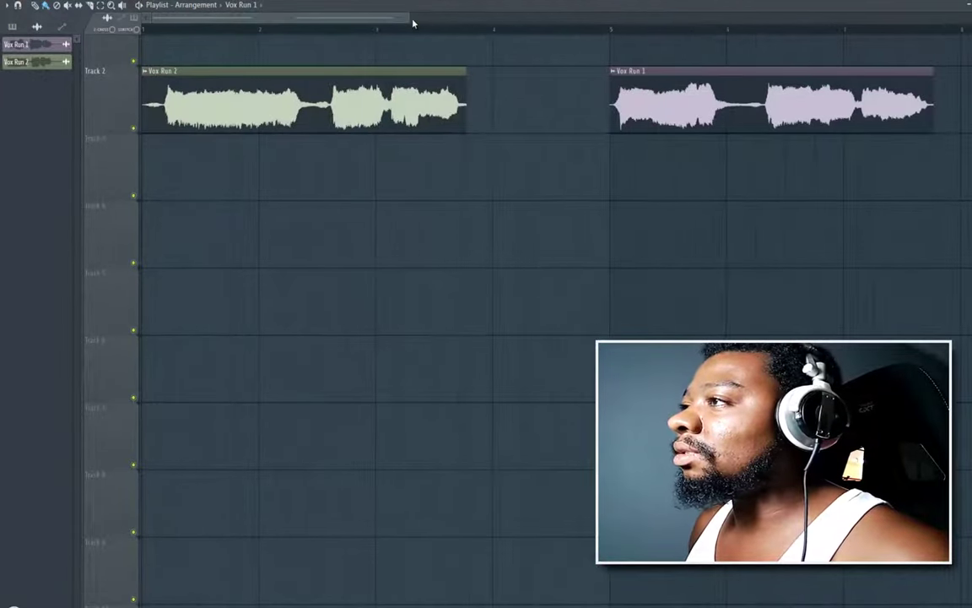
drag(411, 15, 217, 23)
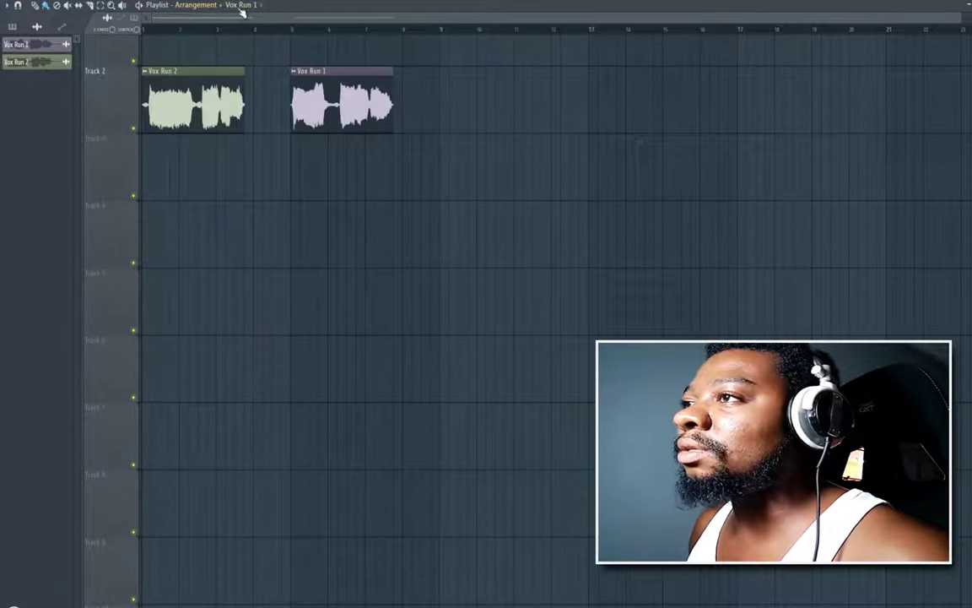
click(242, 12)
click(250, 54)
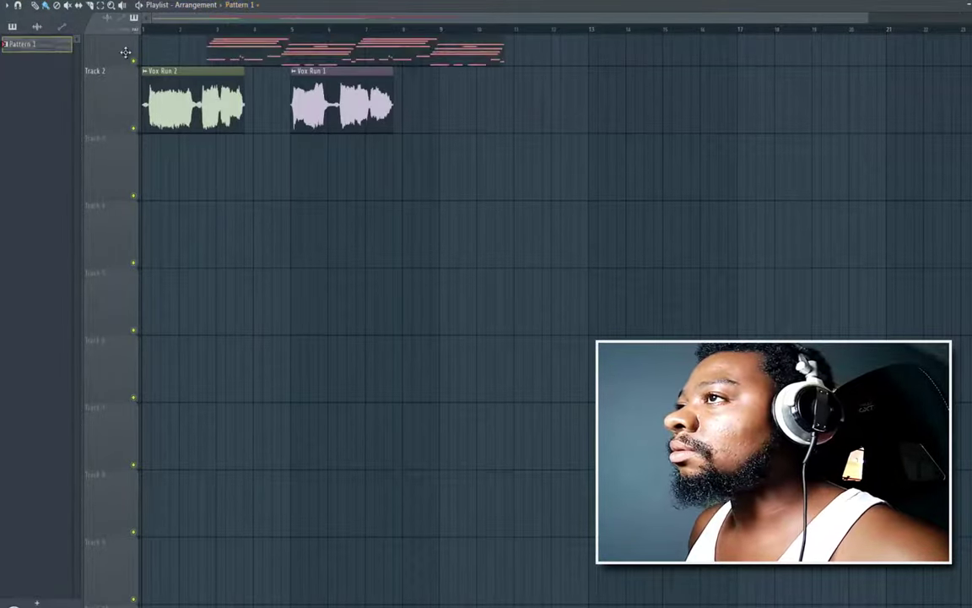
drag(126, 53, 111, 47)
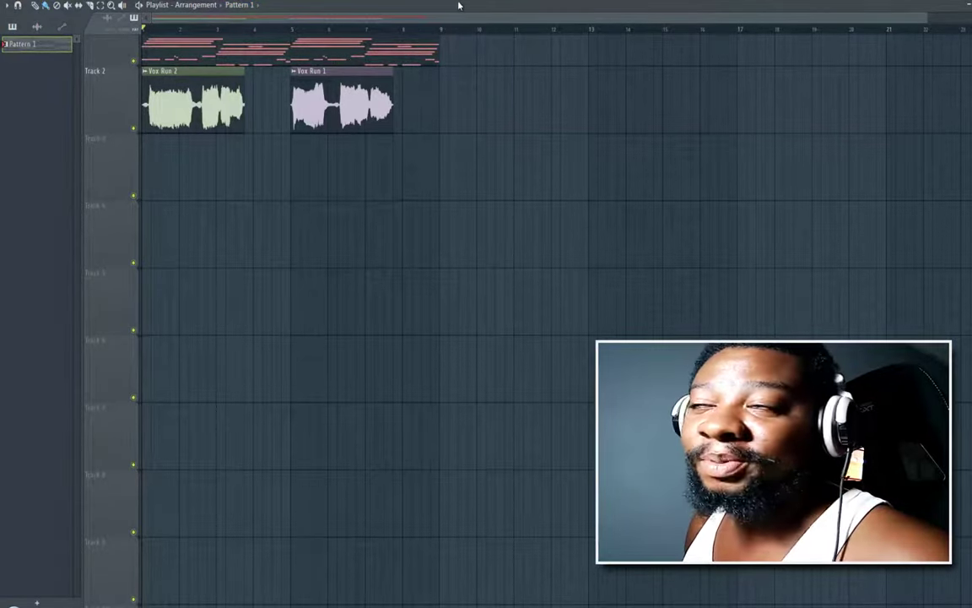
Step: Bring up the Channel rack, play the arrangement with the vocal runs and save the project
key(F6)
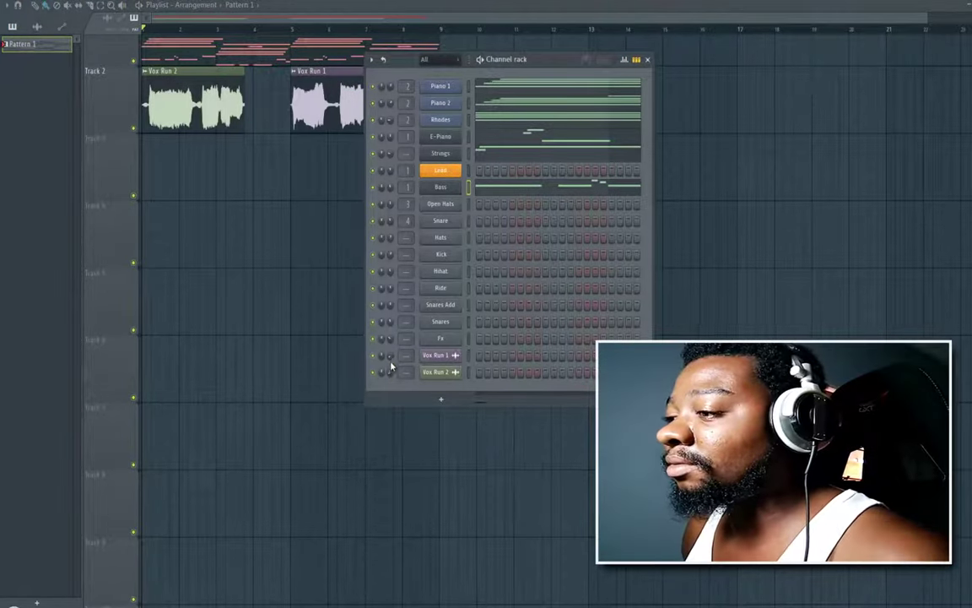
key(space)
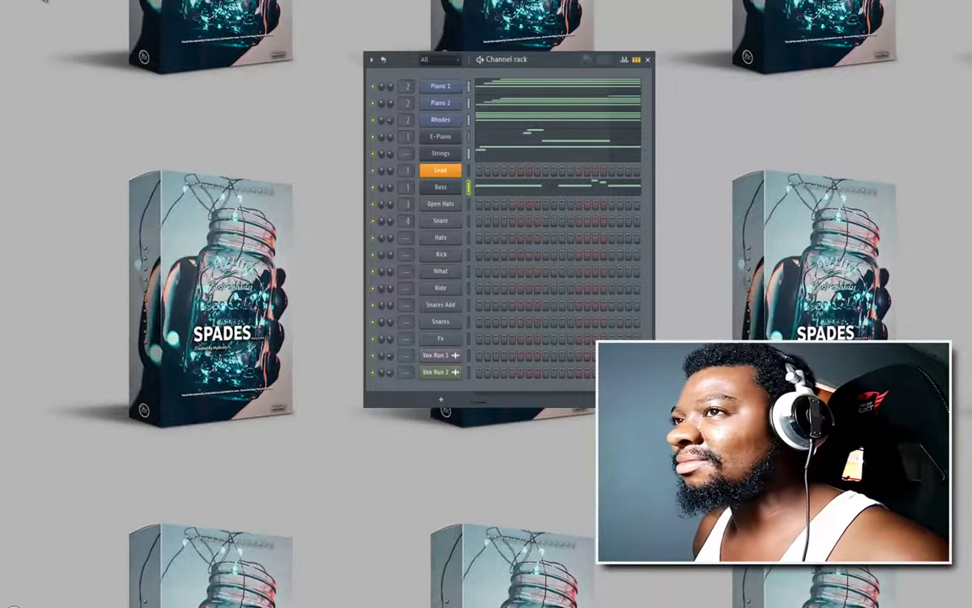
click(12, 2)
click(17, 15)
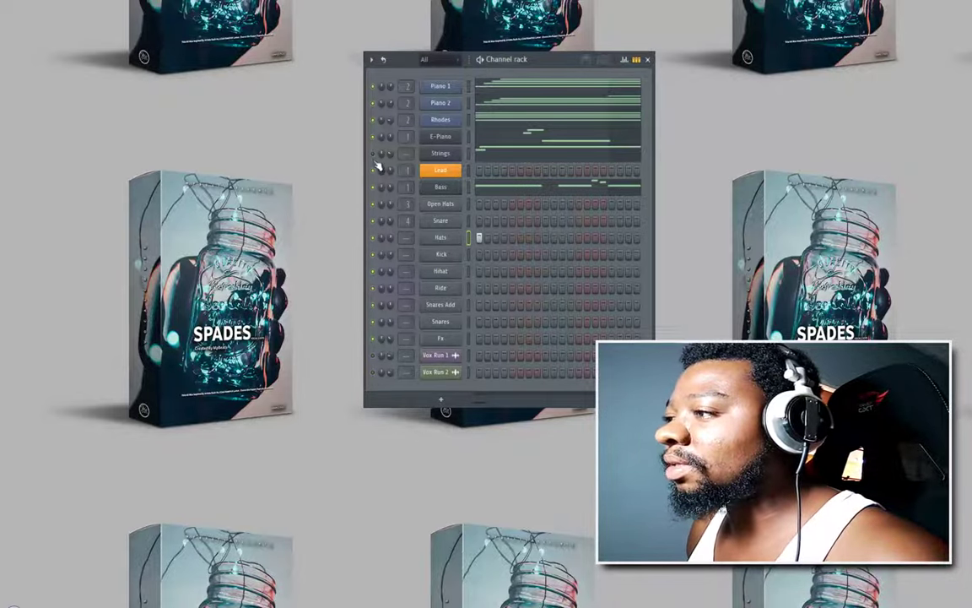
Step: Open the Hats and Hihat samplers and raise the Hats channel's volume
click(440, 240)
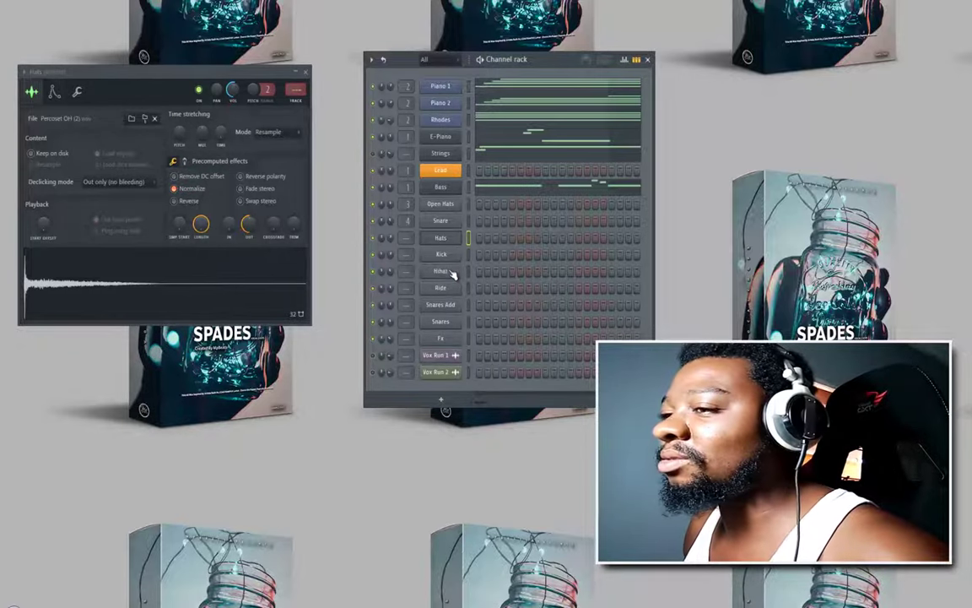
click(451, 272)
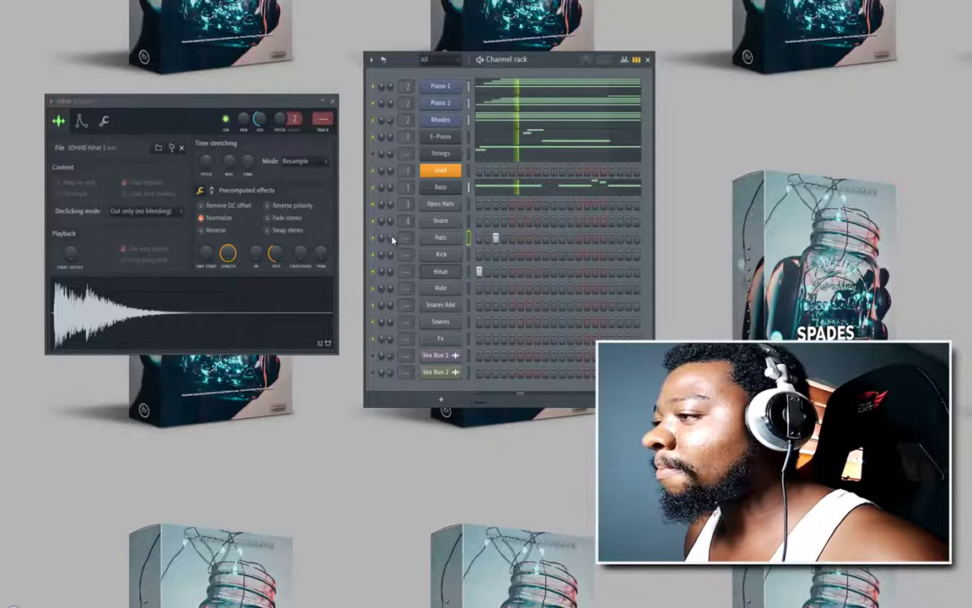
click(440, 237)
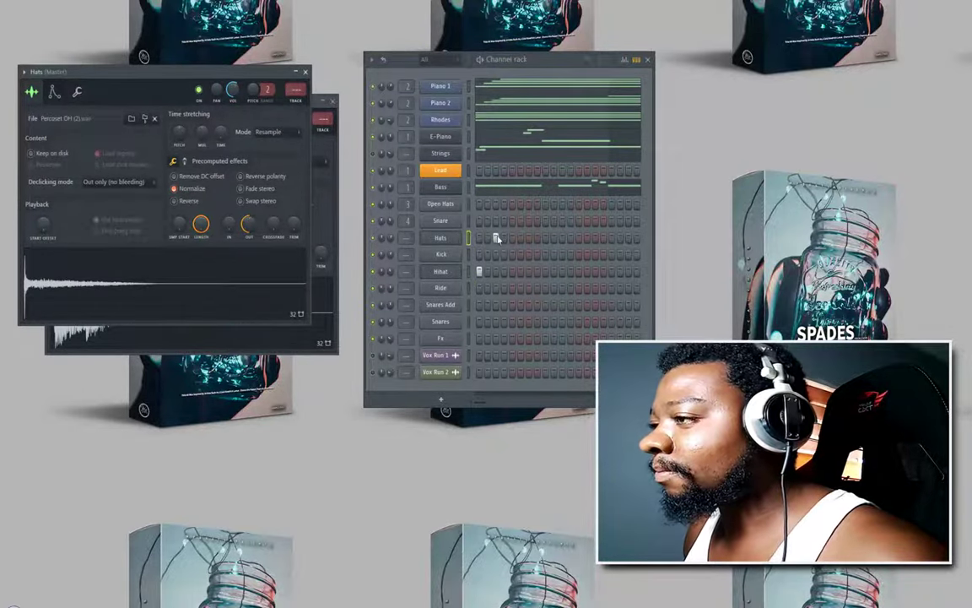
drag(390, 240, 390, 228)
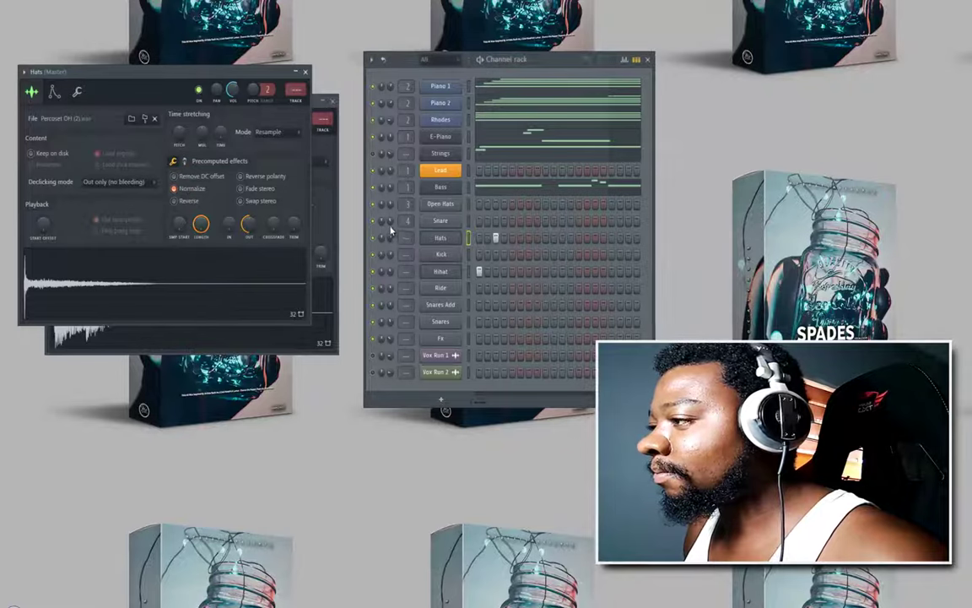
Step: During playback, alternate Hihat hits on steps 5, 9 and 13 with Hats hits on steps 7, 11 and 15
key(space)
click(513, 272)
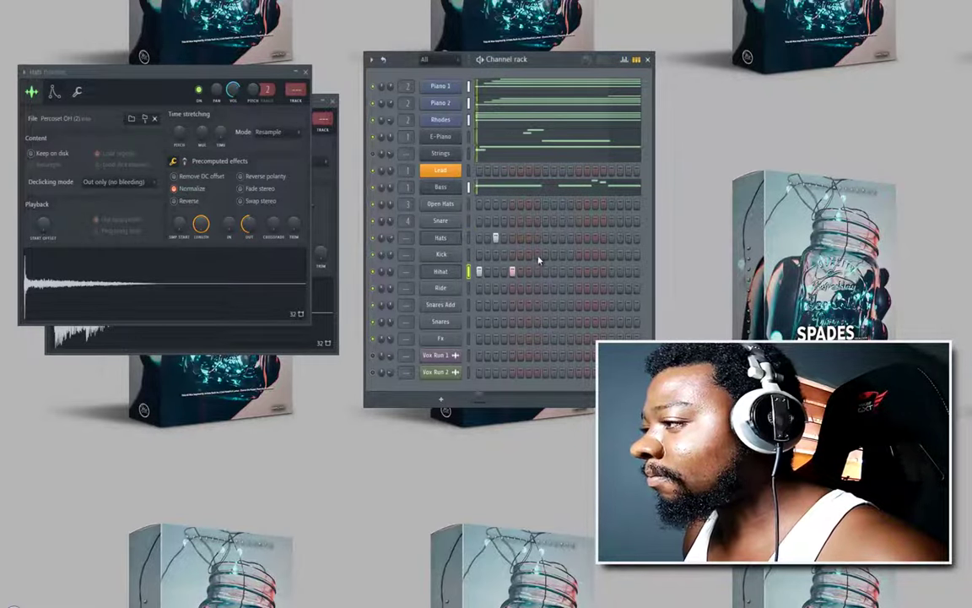
click(529, 237)
click(545, 271)
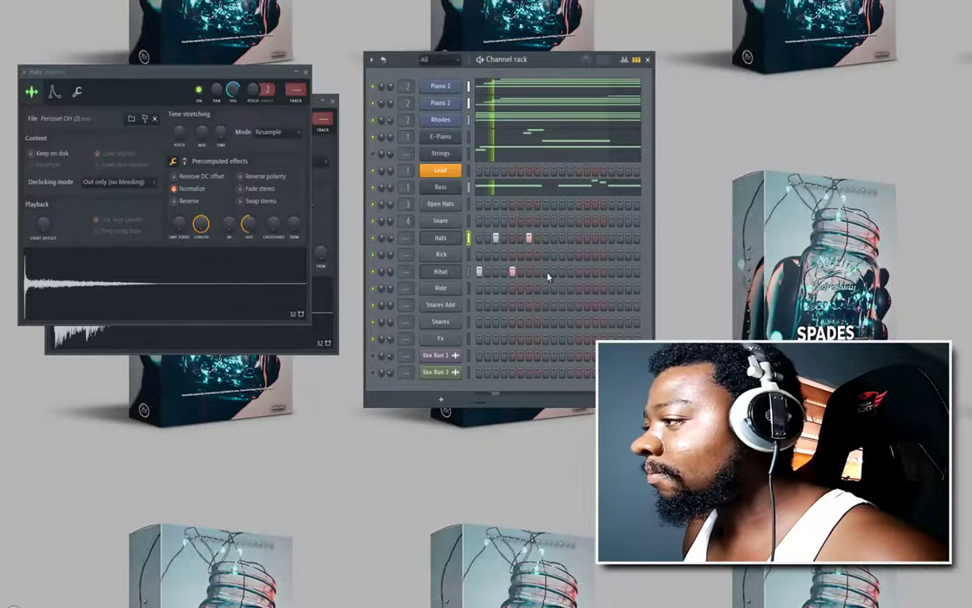
click(562, 237)
click(579, 271)
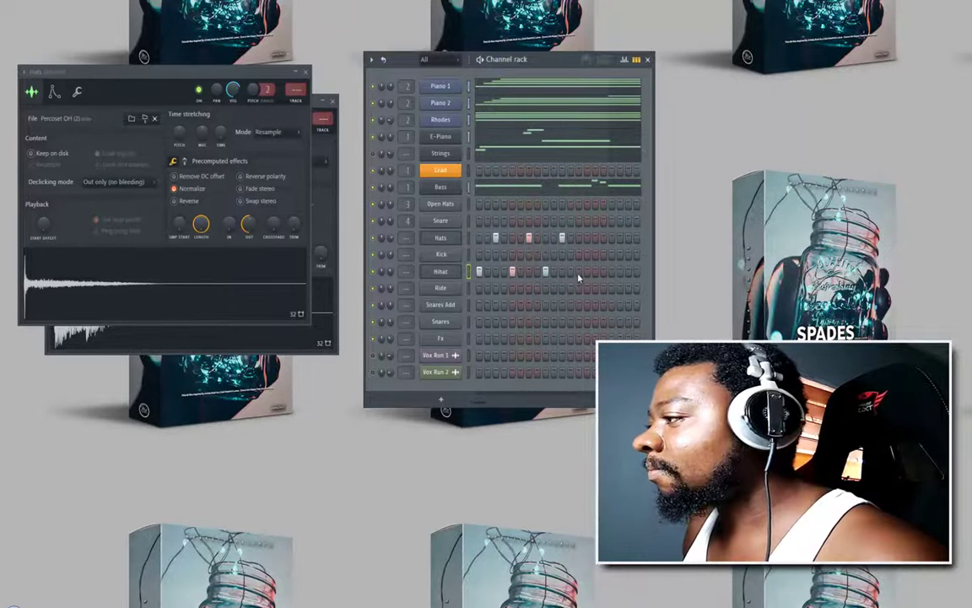
click(596, 240)
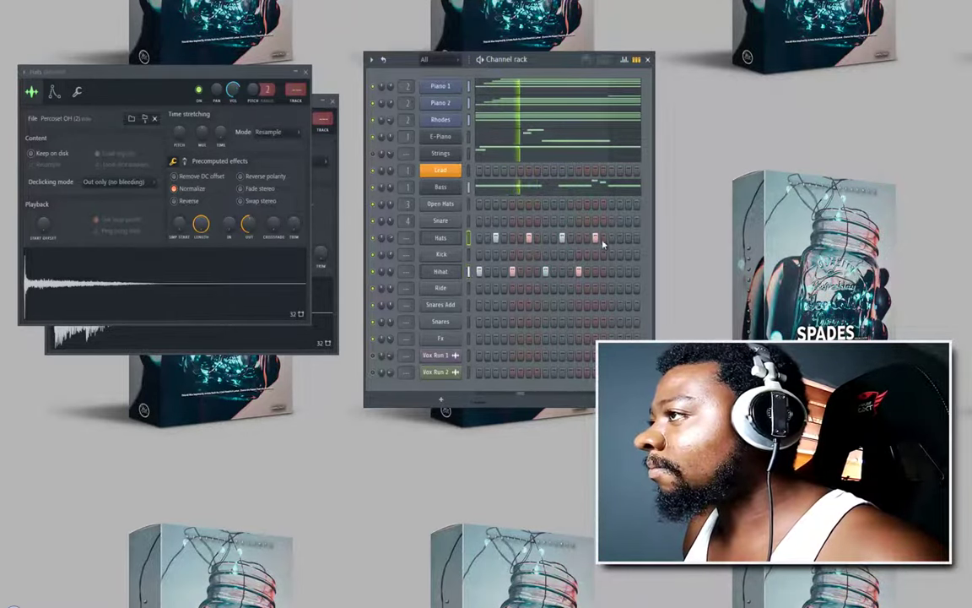
Step: Try extending the alternating pattern past step 16 with a Hihat hit on step 17 and a Hats hit on step 19
click(385, 60)
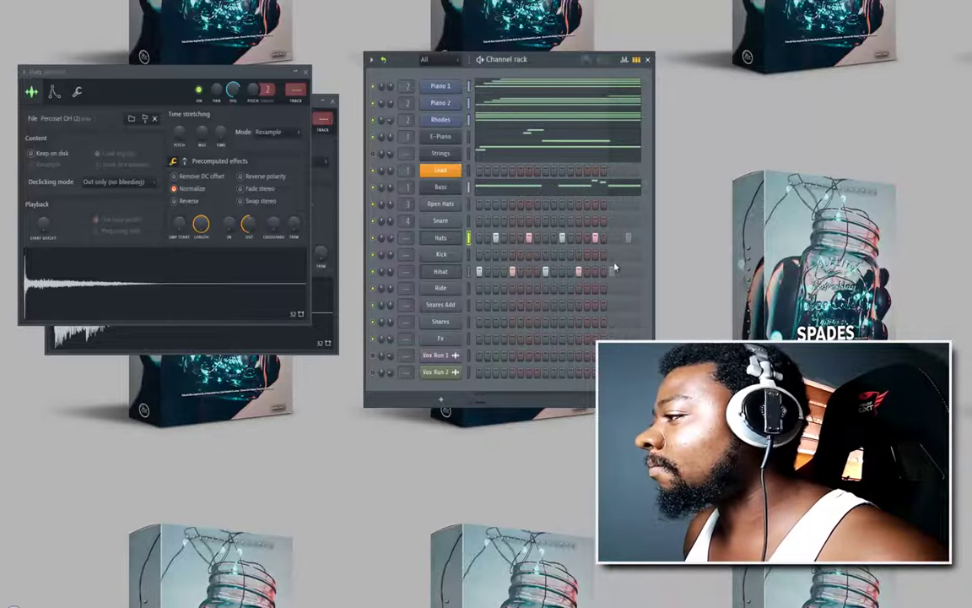
click(614, 271)
click(629, 239)
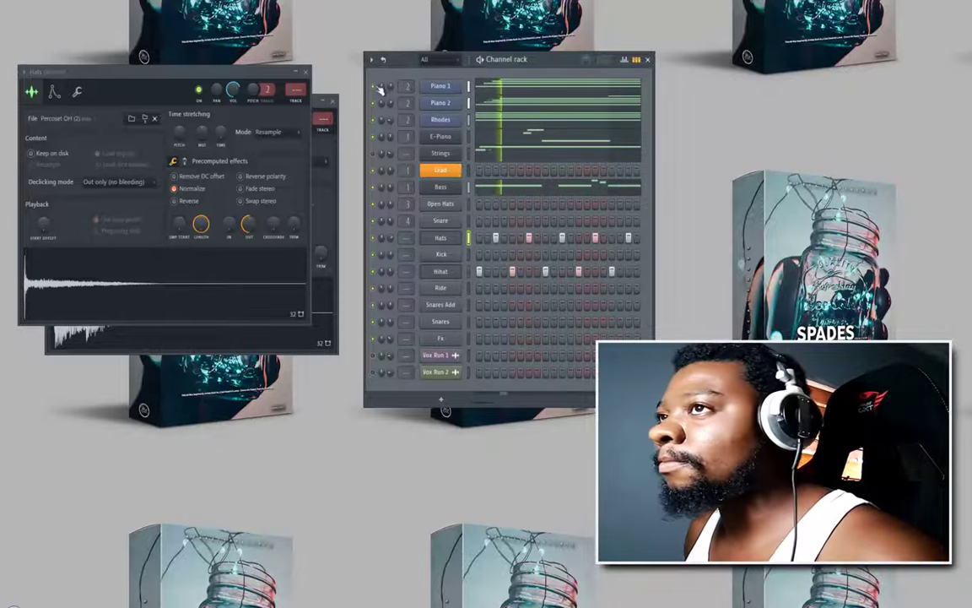
Step: Save the project and examine the velocities of the Hats steps
click(71, 5)
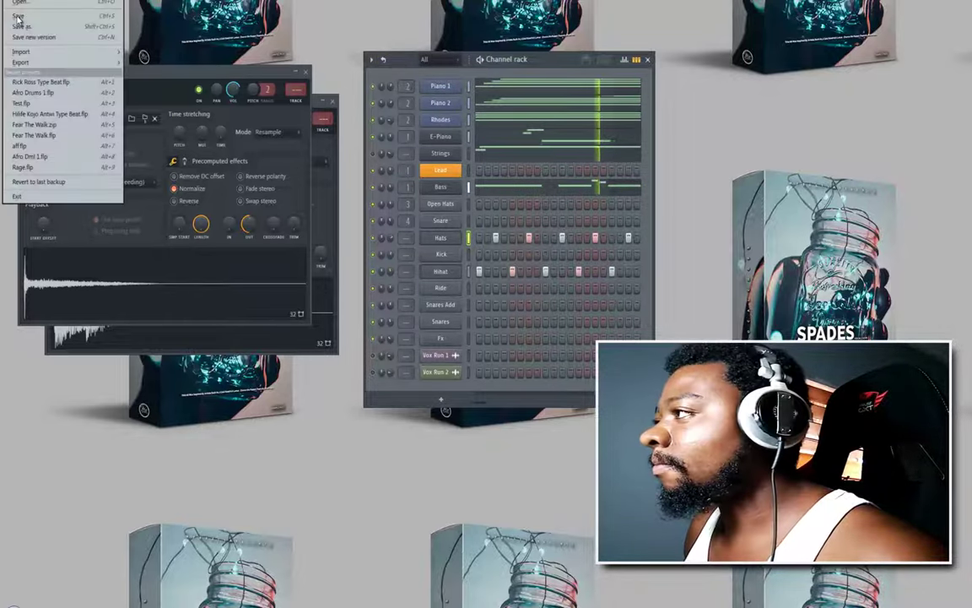
click(625, 60)
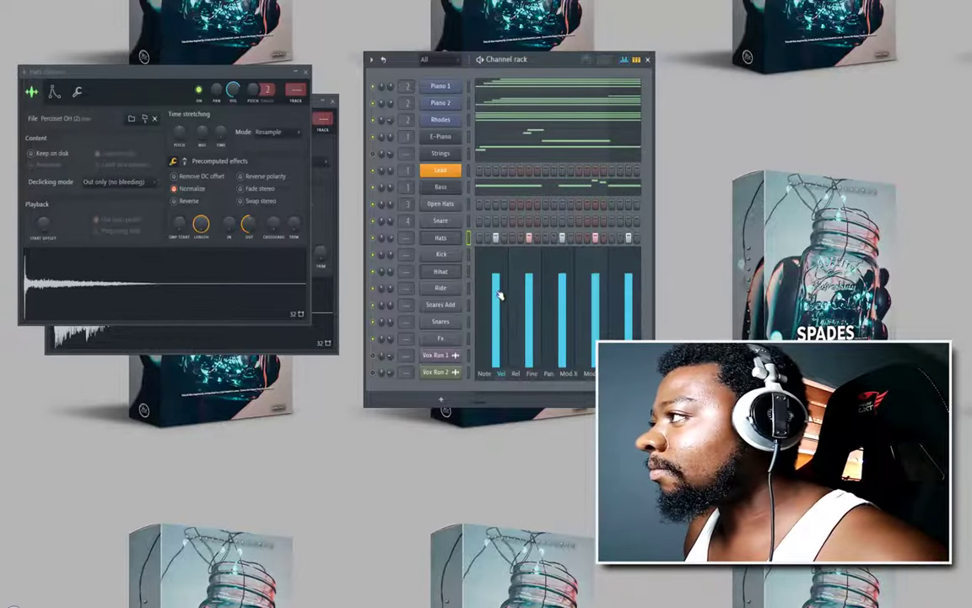
click(626, 62)
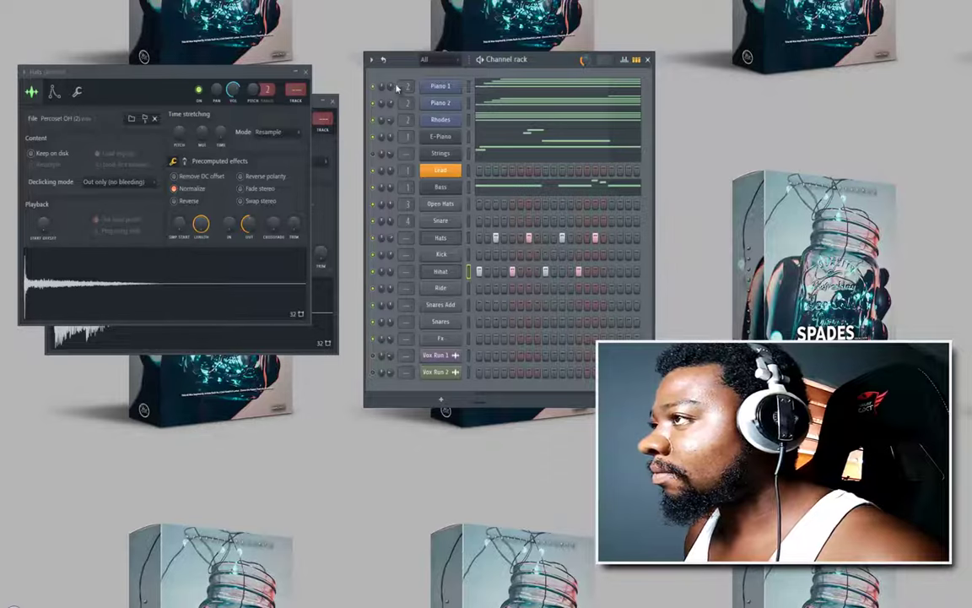
Step: Play the looped Hihat and Hats pattern with the melodic channels and save the project again
key(space)
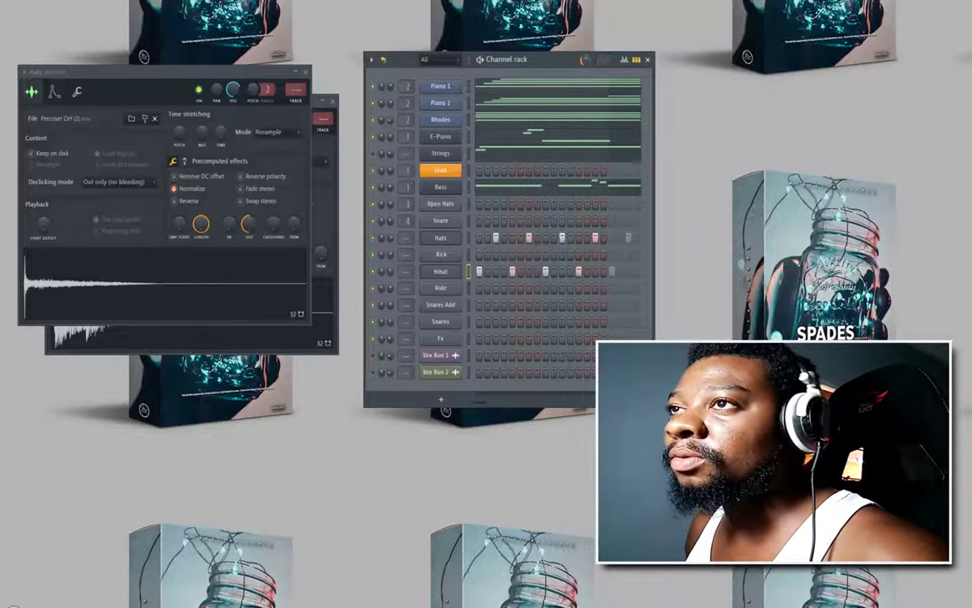
click(12, 2)
click(22, 17)
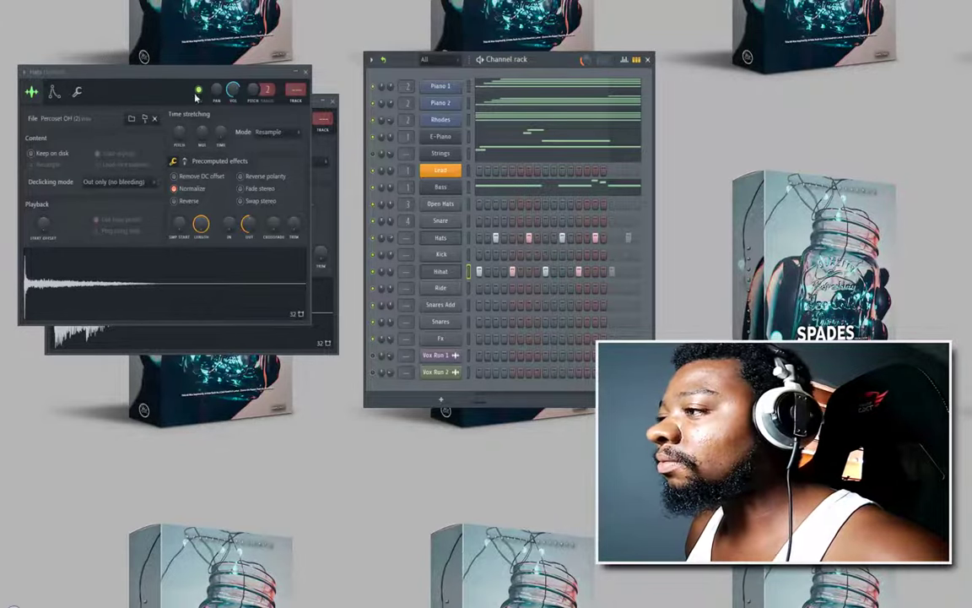
key(space)
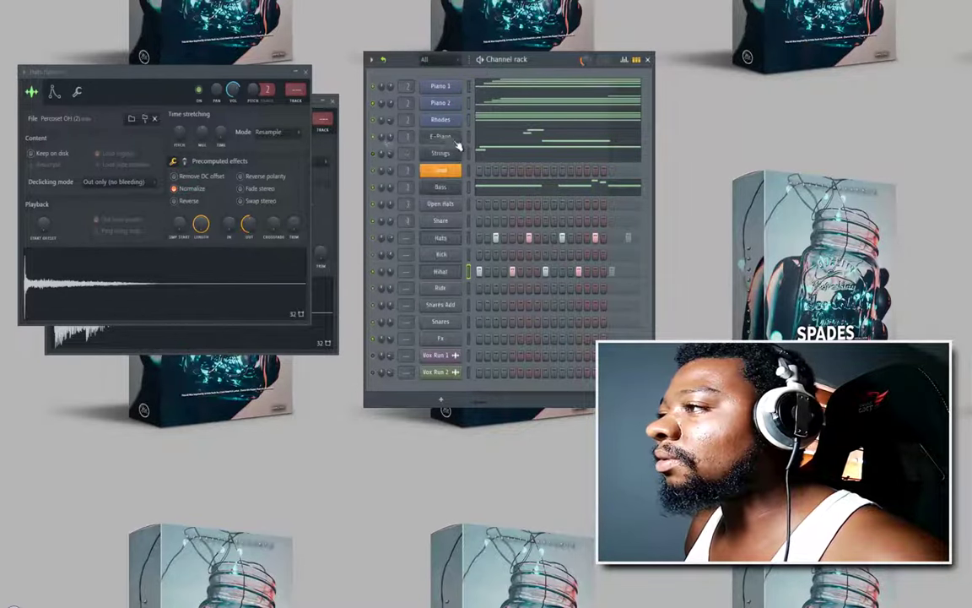
Step: Open the E-Piano notes in the piano roll, select the whole riff and shift it up in pitch
right_click(422, 132)
click(431, 127)
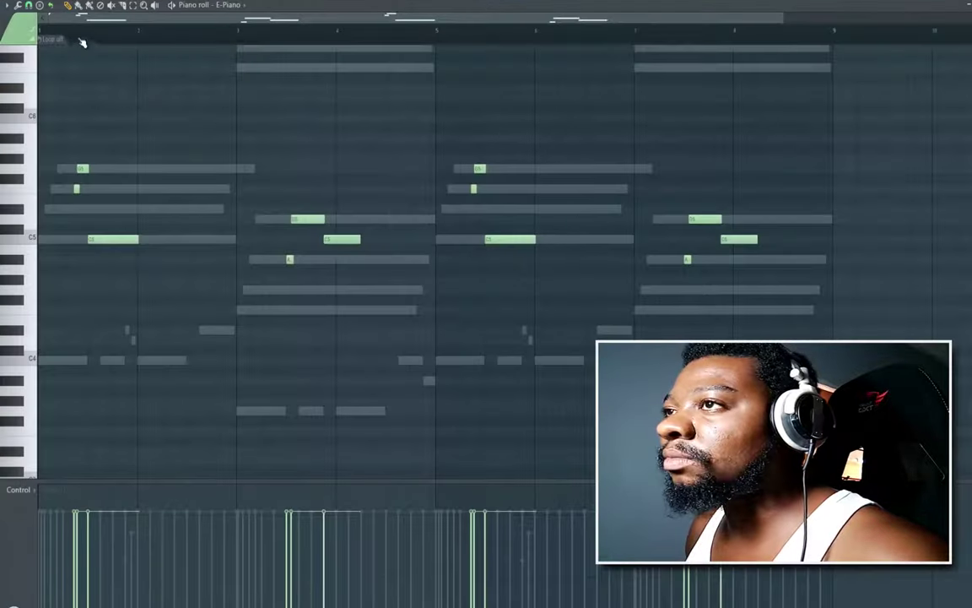
click(131, 6)
drag(23, 150, 31, 304)
scroll(76, 304, up, 5)
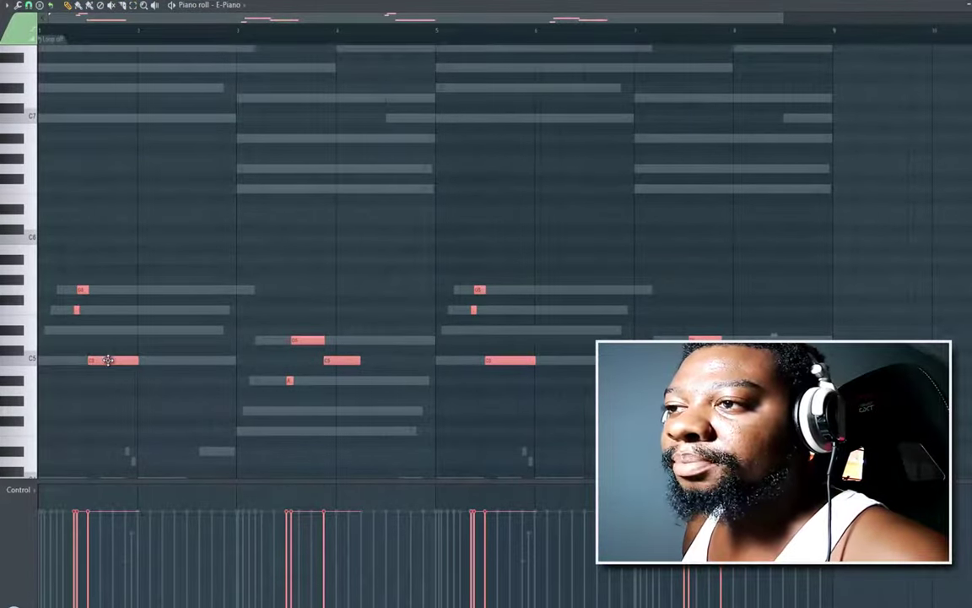
drag(108, 361, 109, 362)
mouse_move(118, 257)
mouse_down()
mouse_move(108, 226)
mouse_move(108, 244)
mouse_up()
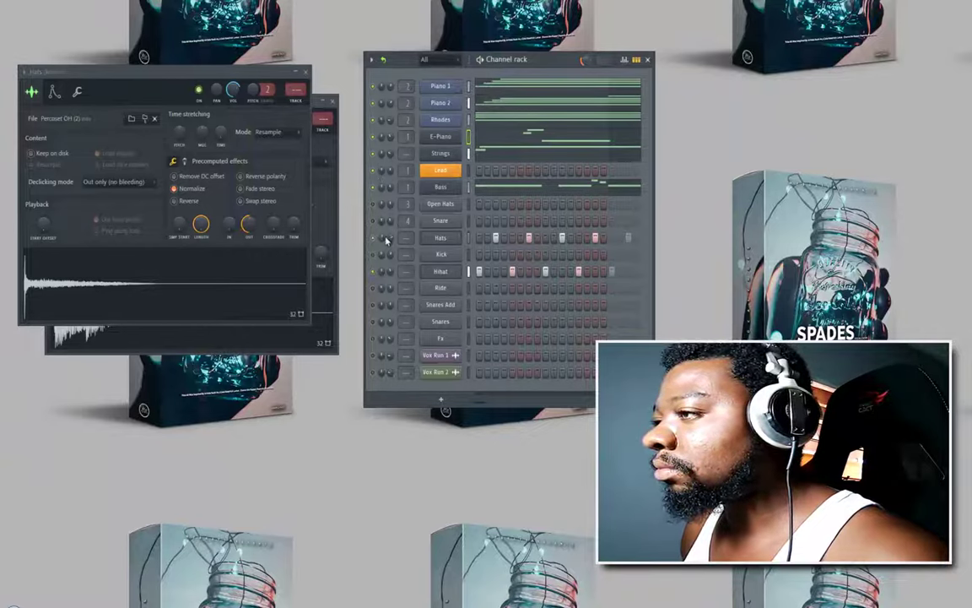
Step: Add an Open Hats hit on step 3, a Ride hit on step 6 and Snares Add hits on steps 2, 8, 9 and 10
click(496, 204)
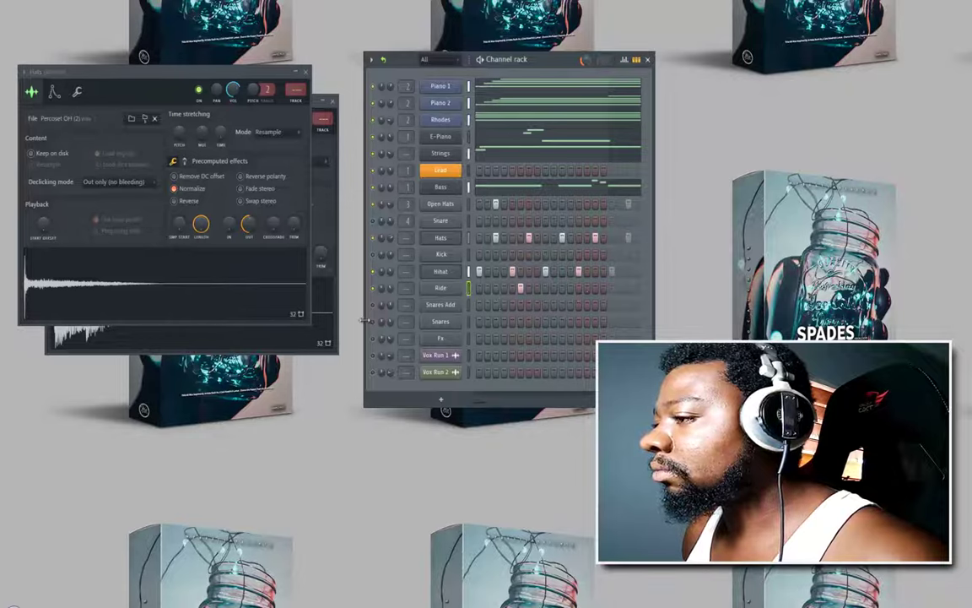
click(487, 306)
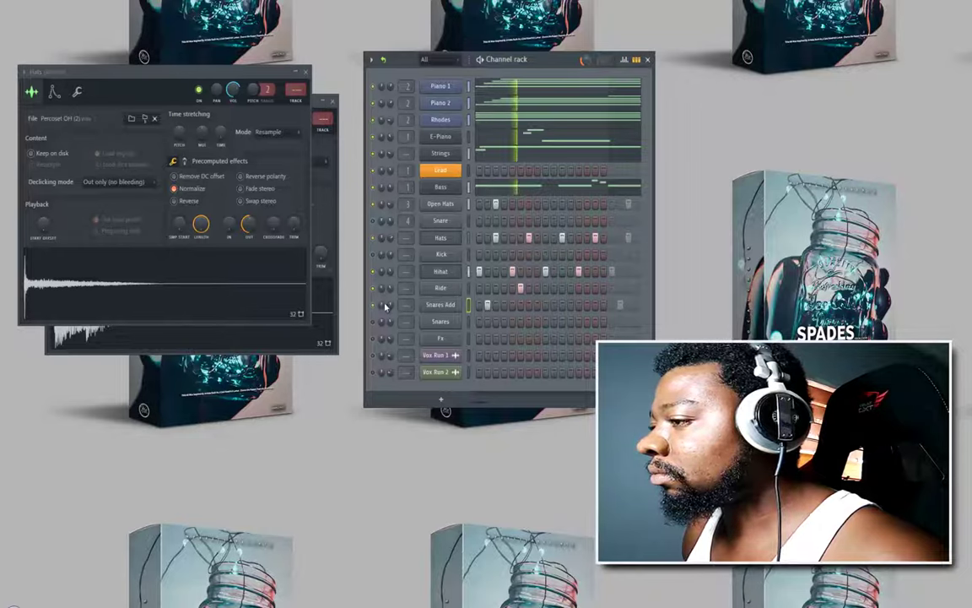
right_click(530, 306)
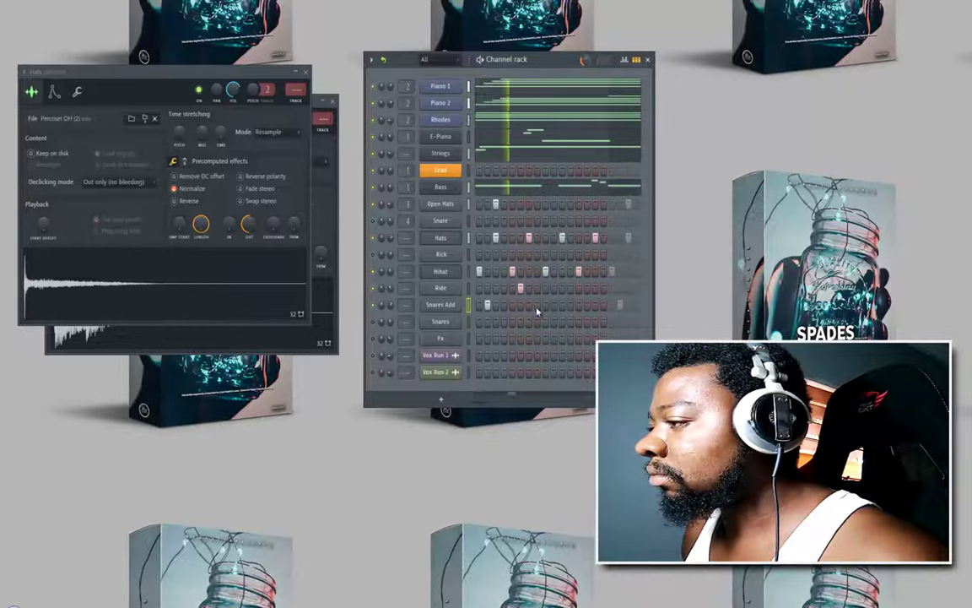
click(537, 307)
click(545, 306)
click(554, 306)
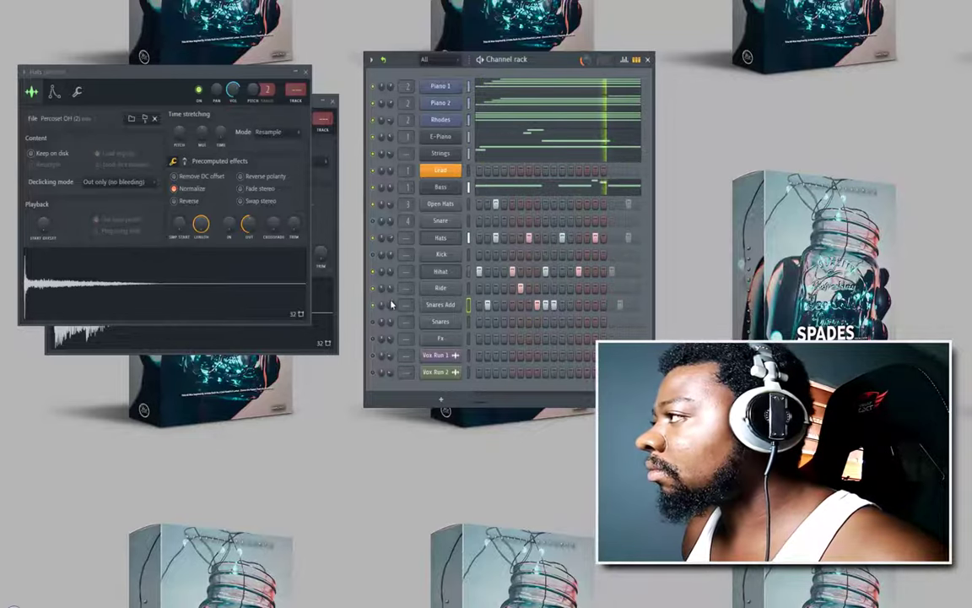
Step: Lower the velocities of Snares Add steps 8 to 10, with step 9 the softest, and play the beat
click(634, 59)
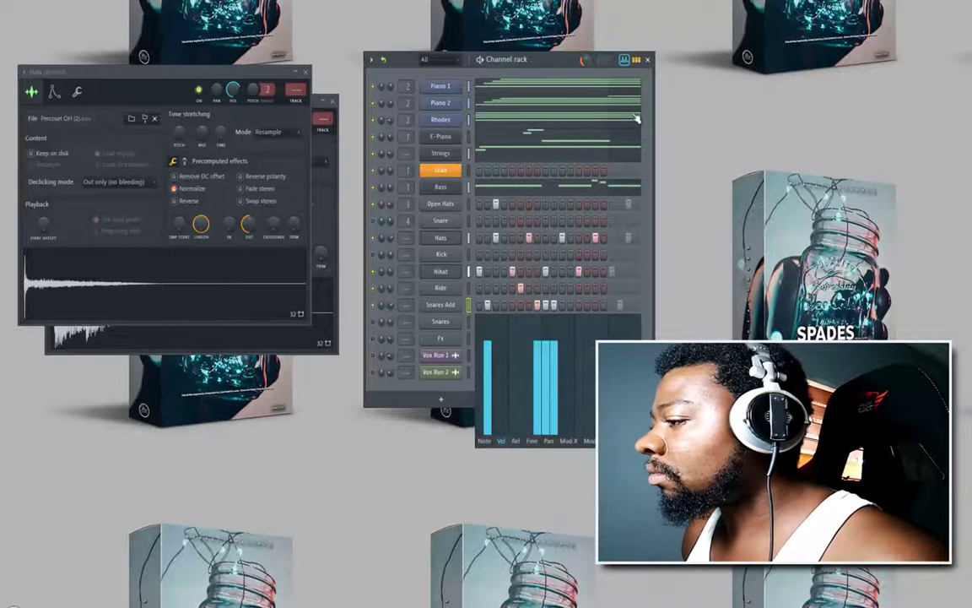
mouse_move(549, 366)
mouse_down()
mouse_move(554, 388)
mouse_move(556, 361)
mouse_up()
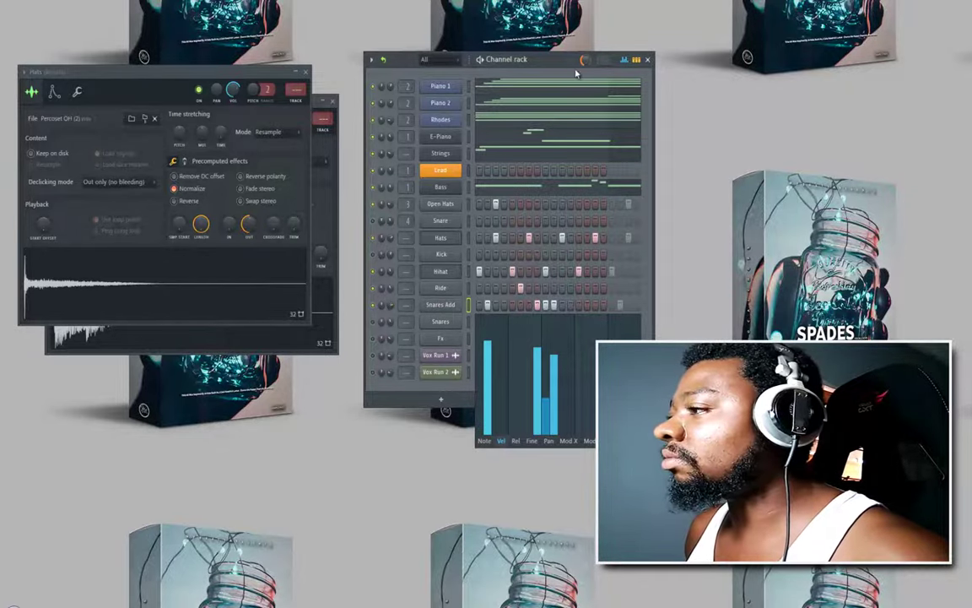
key(space)
click(627, 60)
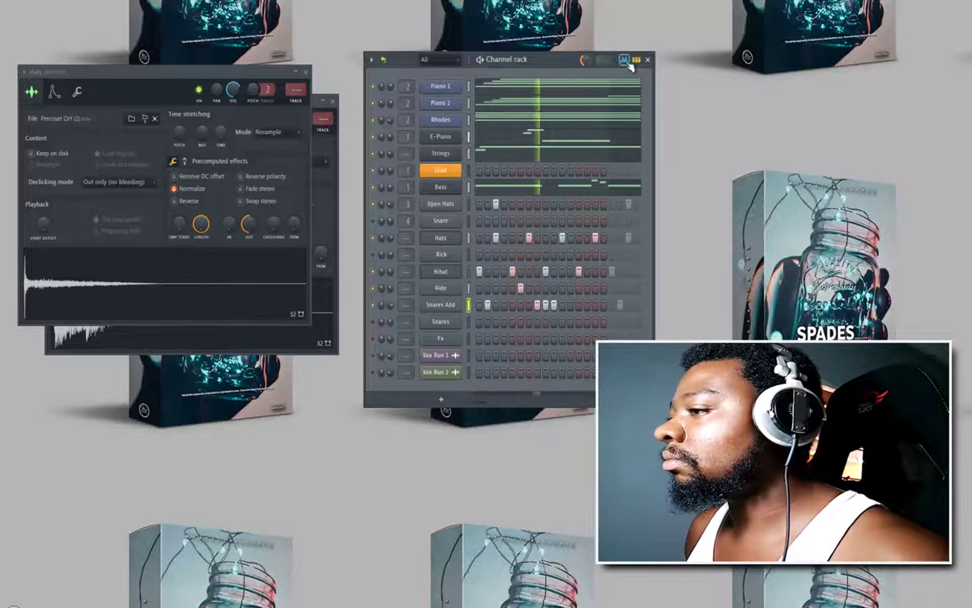
Step: Reset the fade-out of the Snares Add sample to its default
click(433, 306)
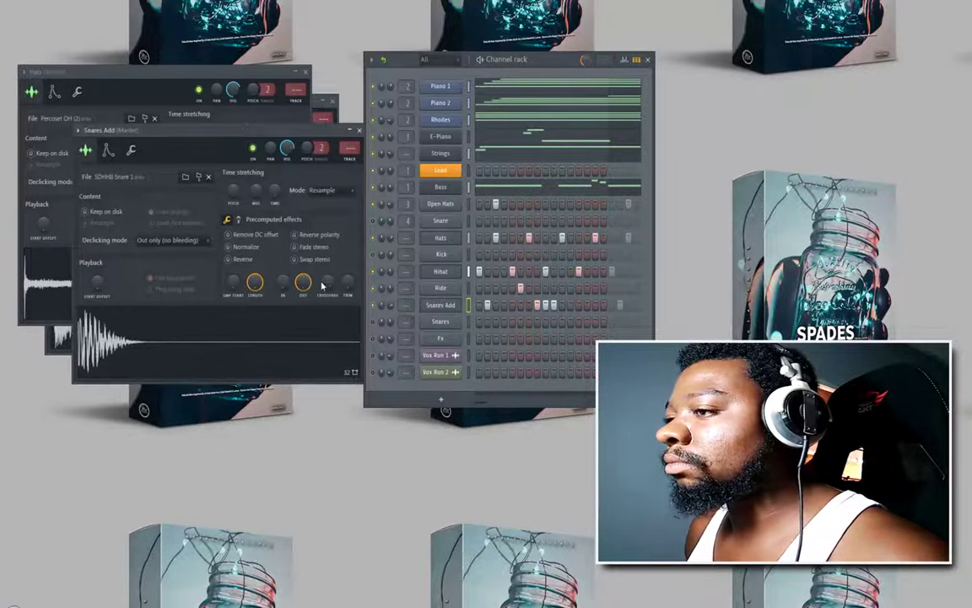
right_click(303, 287)
click(311, 297)
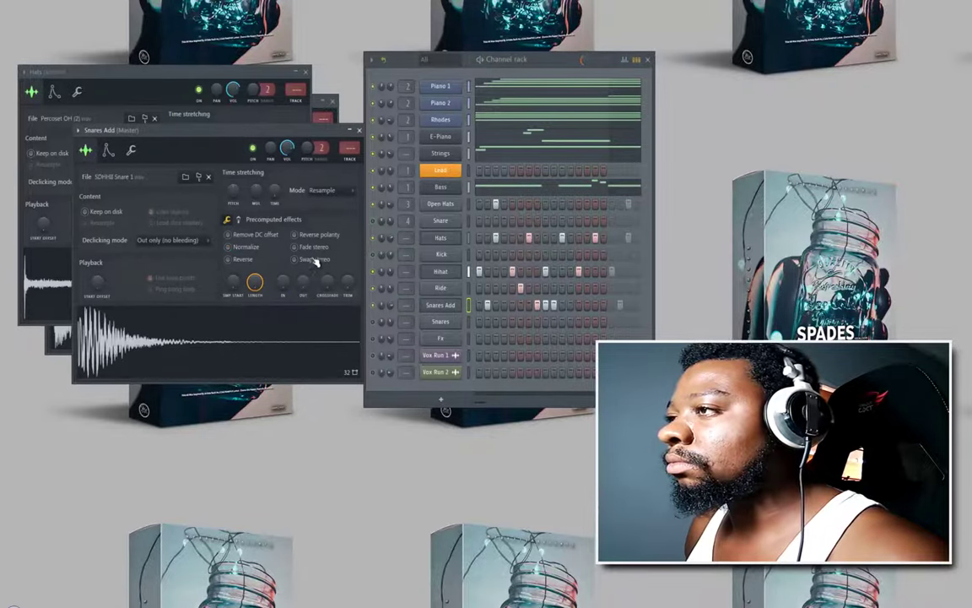
Step: Close the Snares Add sample settings, add an Fx hit on step 1 and play the beat
click(359, 131)
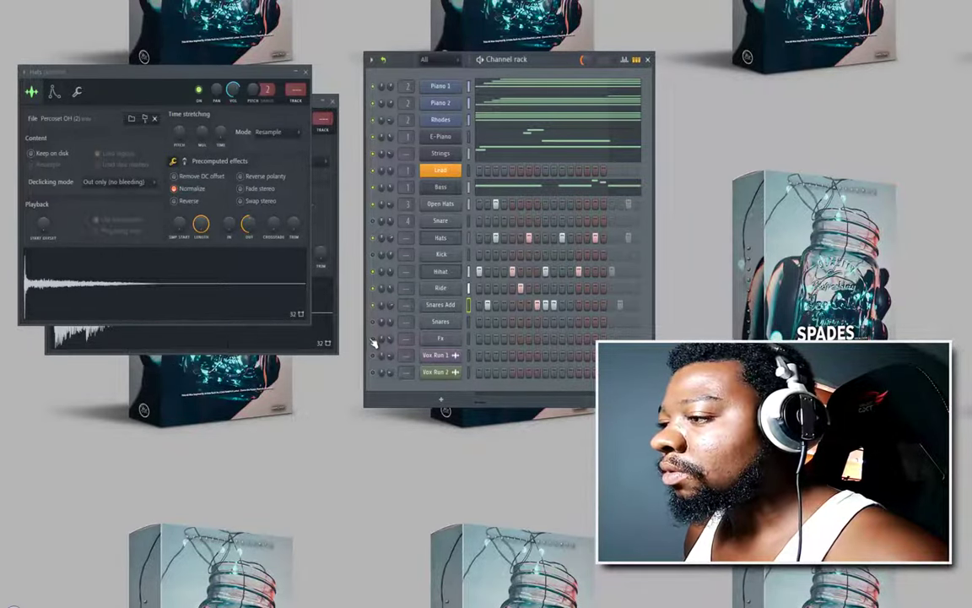
click(439, 339)
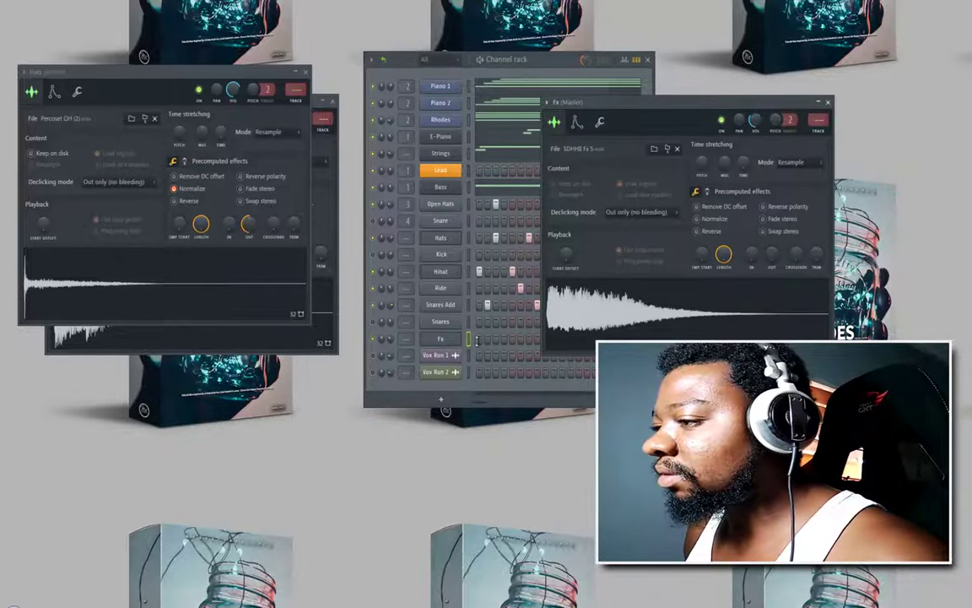
click(477, 339)
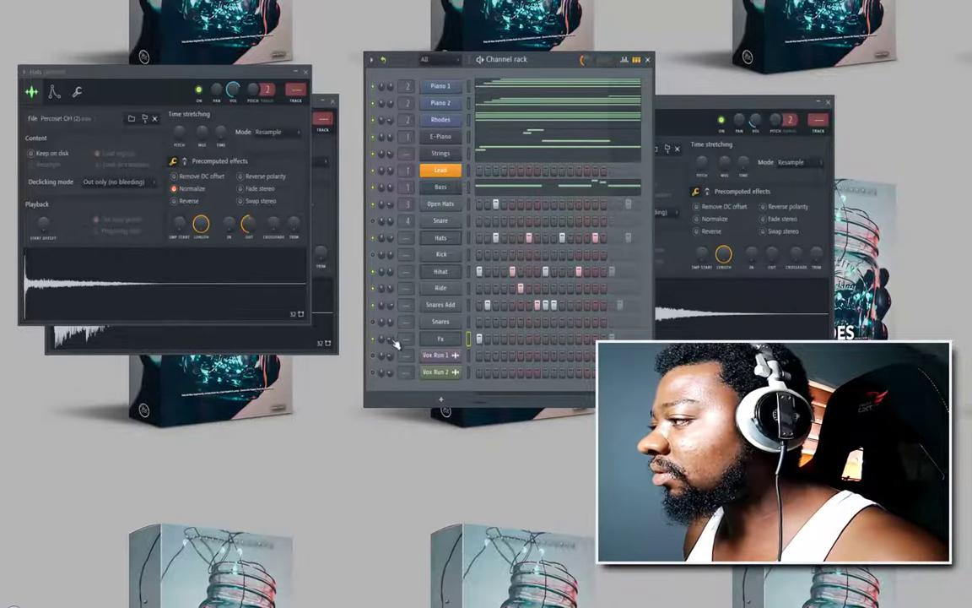
key(space)
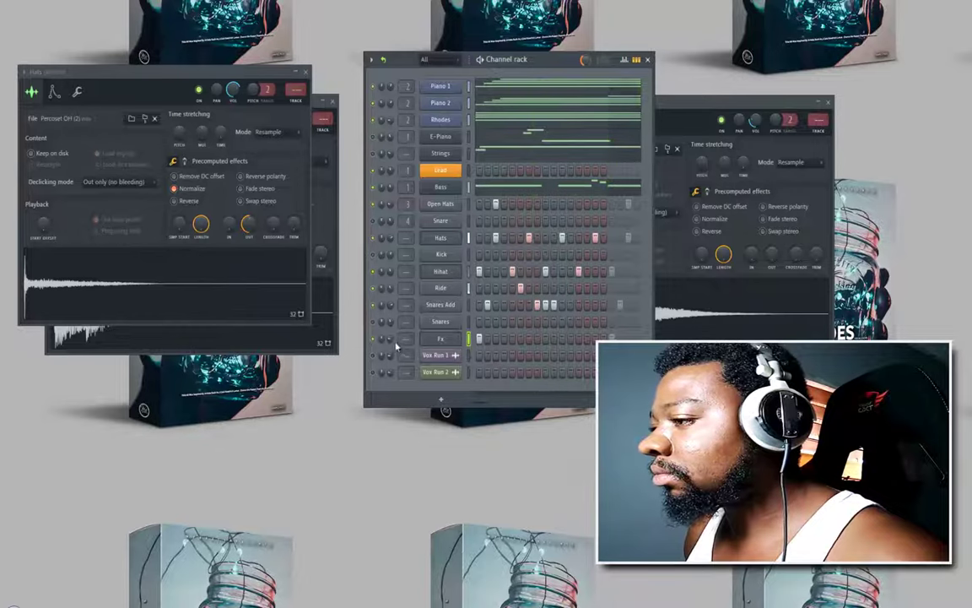
Step: Solo the Fx channel, raise its sample's fade-out to shorten the tail, play it and bring the other channels back in
right_click(374, 339)
click(385, 344)
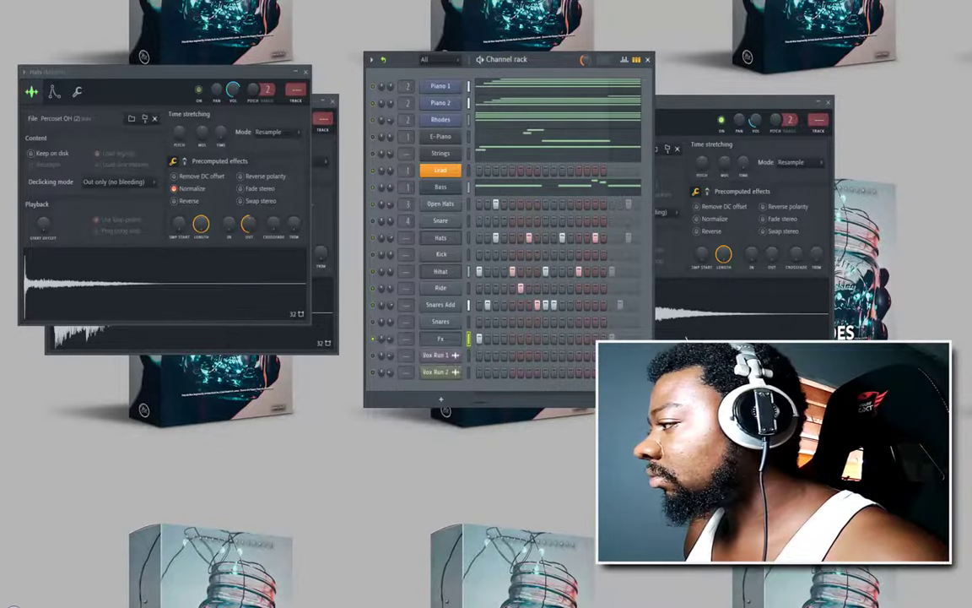
drag(771, 256, 754, 17)
key(space)
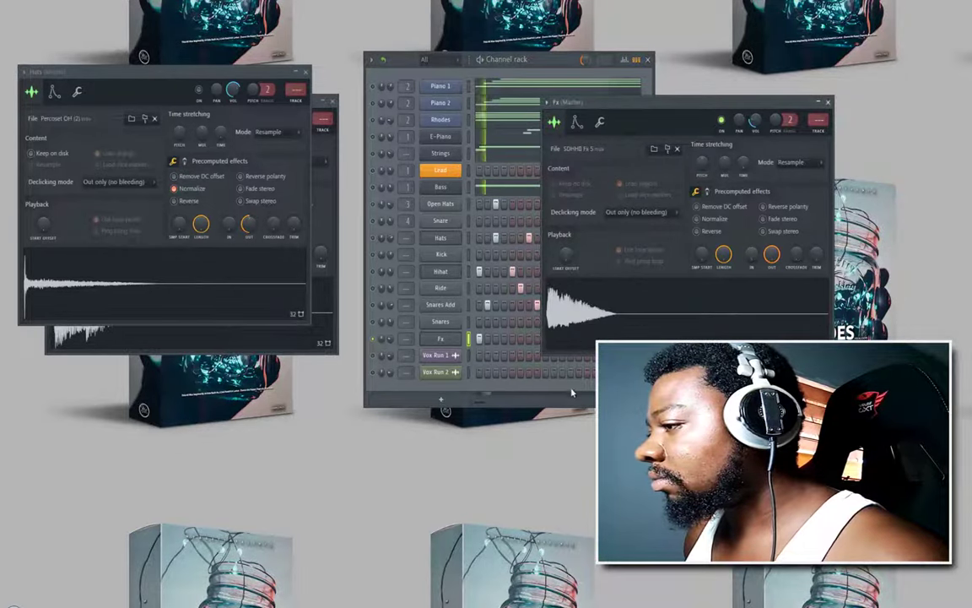
click(391, 345)
right_click(376, 343)
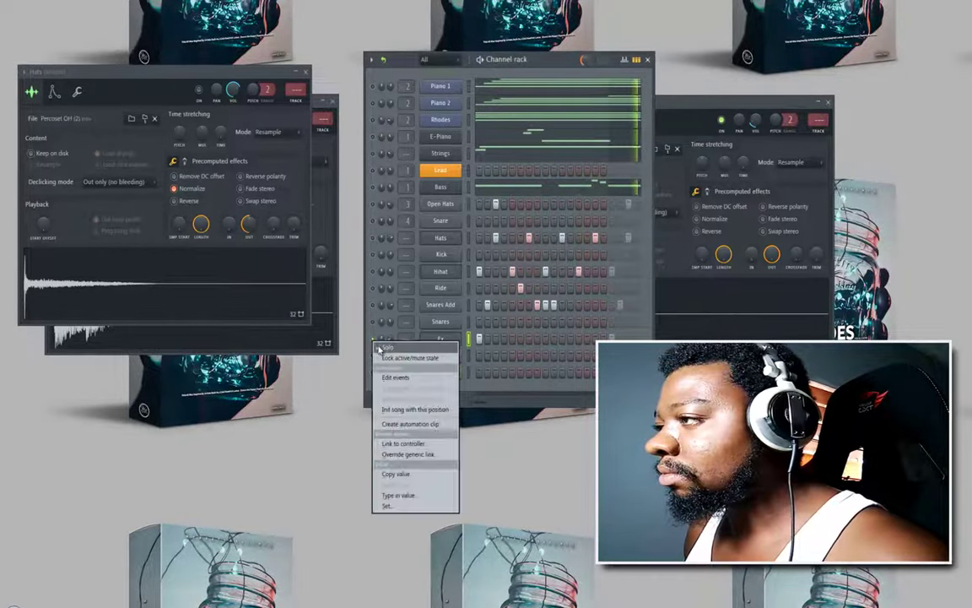
click(397, 353)
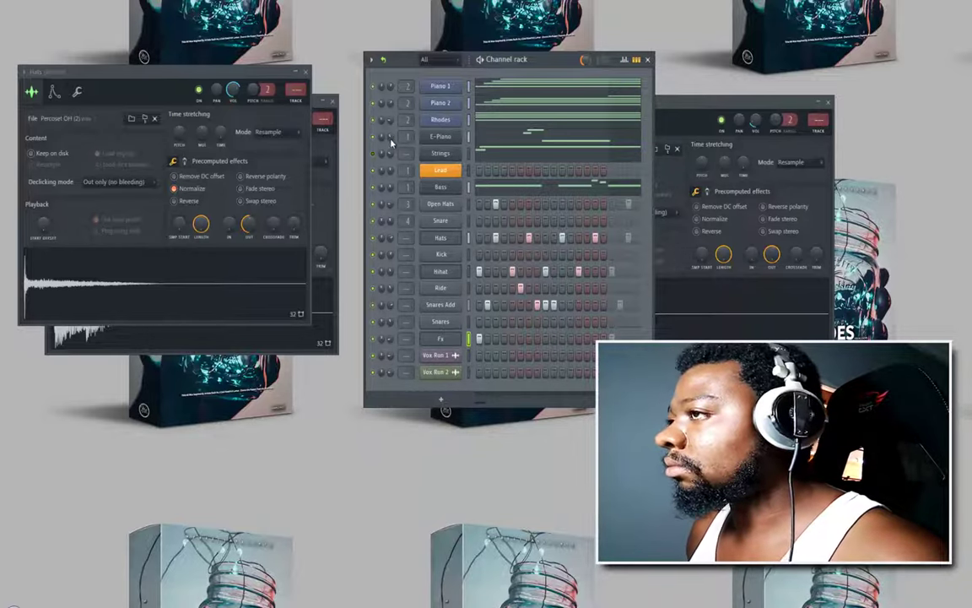
Step: Close the Hats and Hihat sample settings and add Snares hits on steps 5 and 13
click(306, 71)
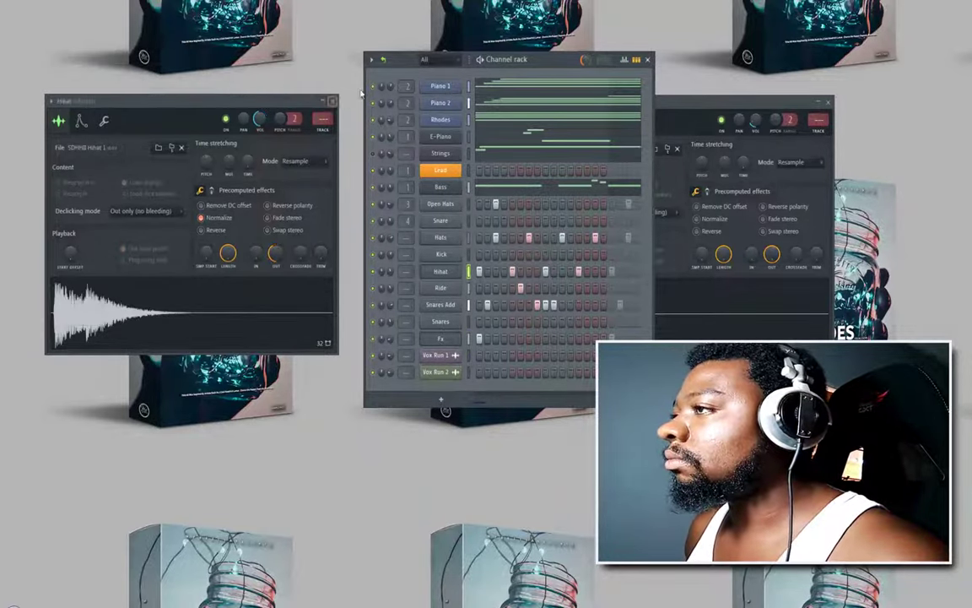
click(332, 101)
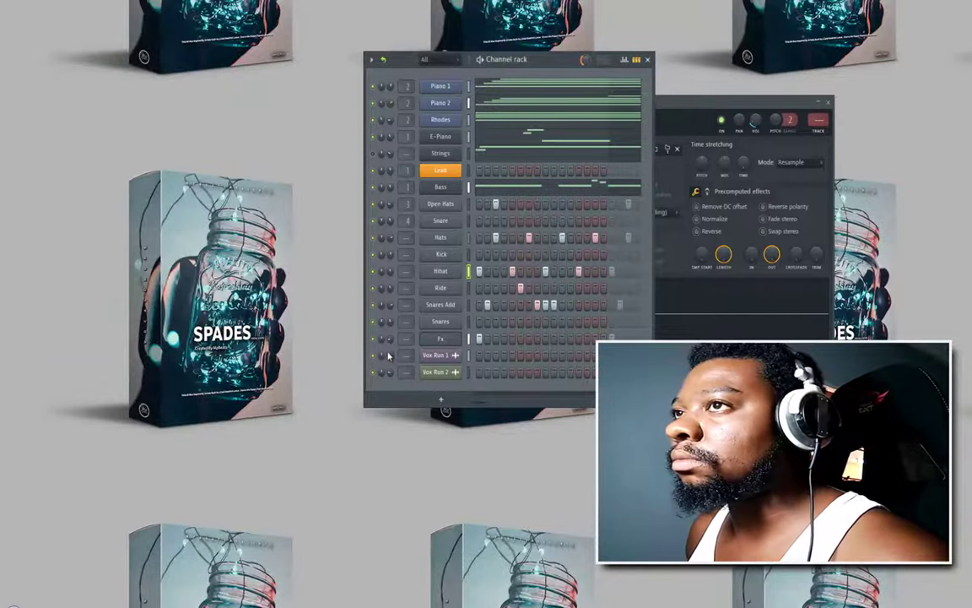
click(12, 2)
click(24, 15)
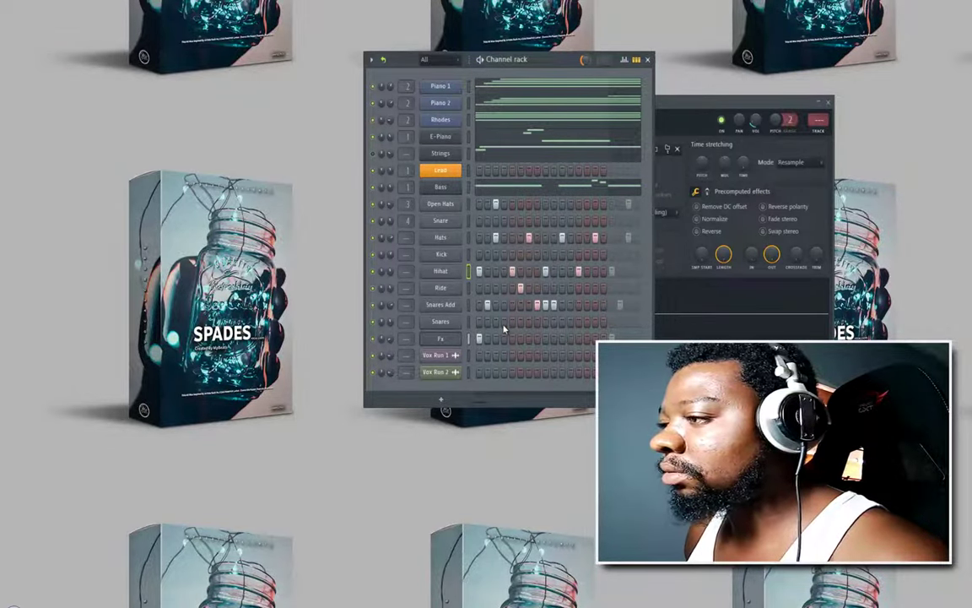
click(512, 322)
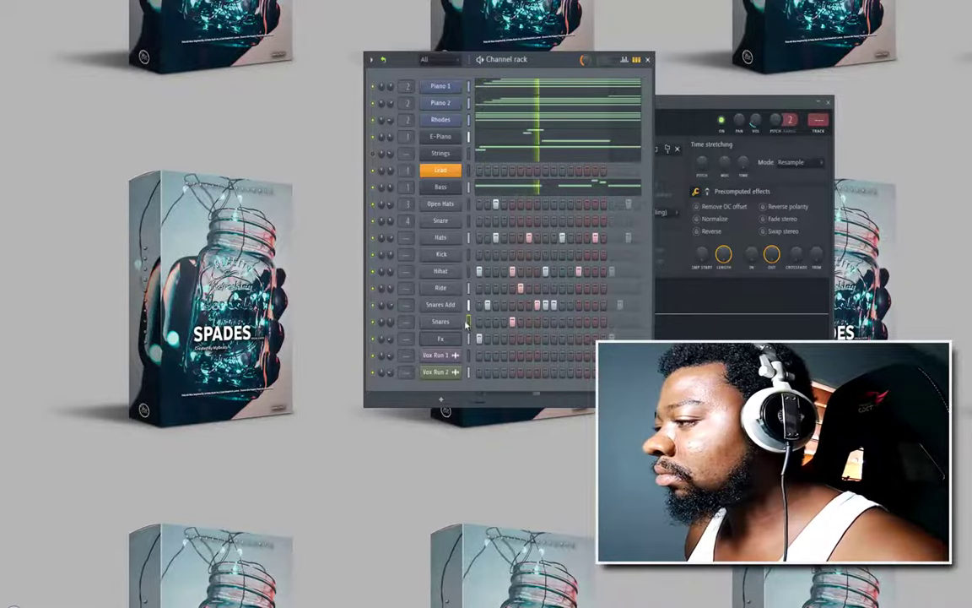
click(579, 323)
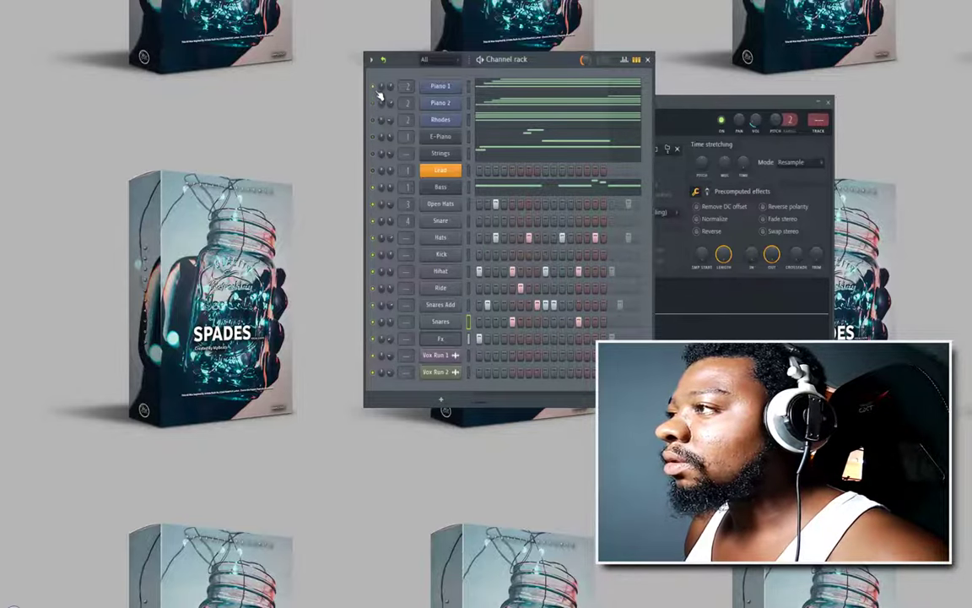
Step: Add Kick hits on steps 1, 3, 8 and 11 while playing the beat
click(480, 253)
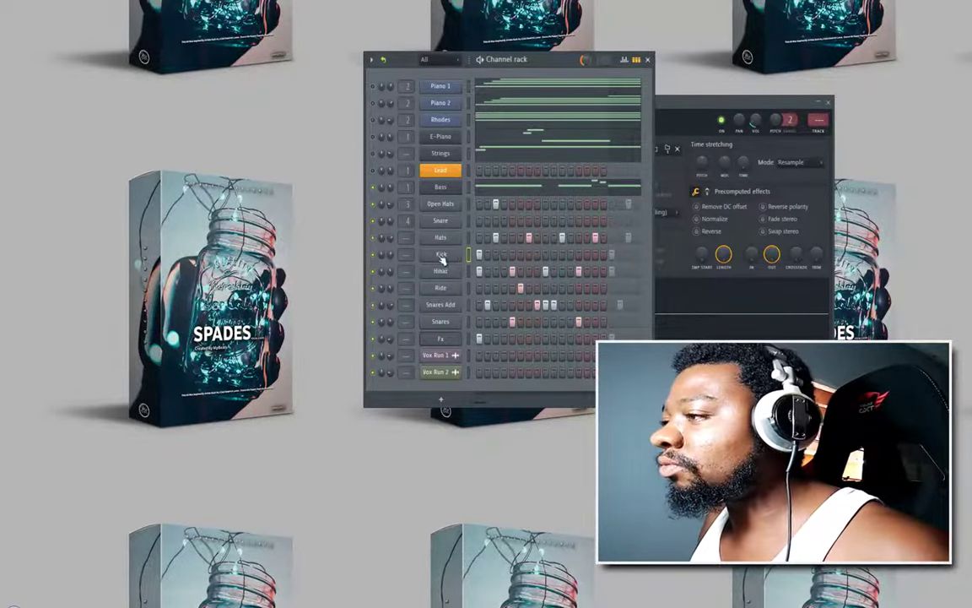
key(space)
key(space)
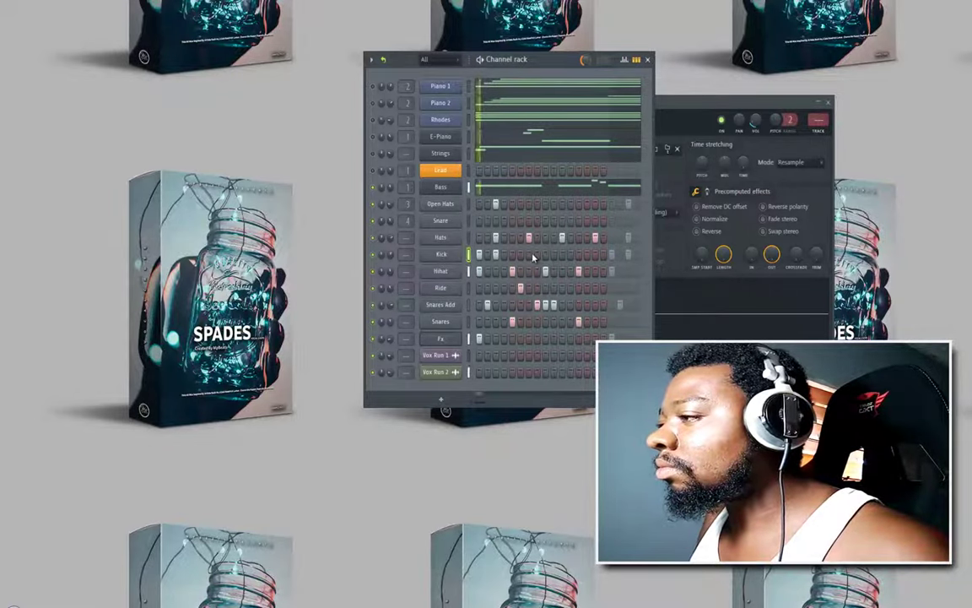
click(538, 256)
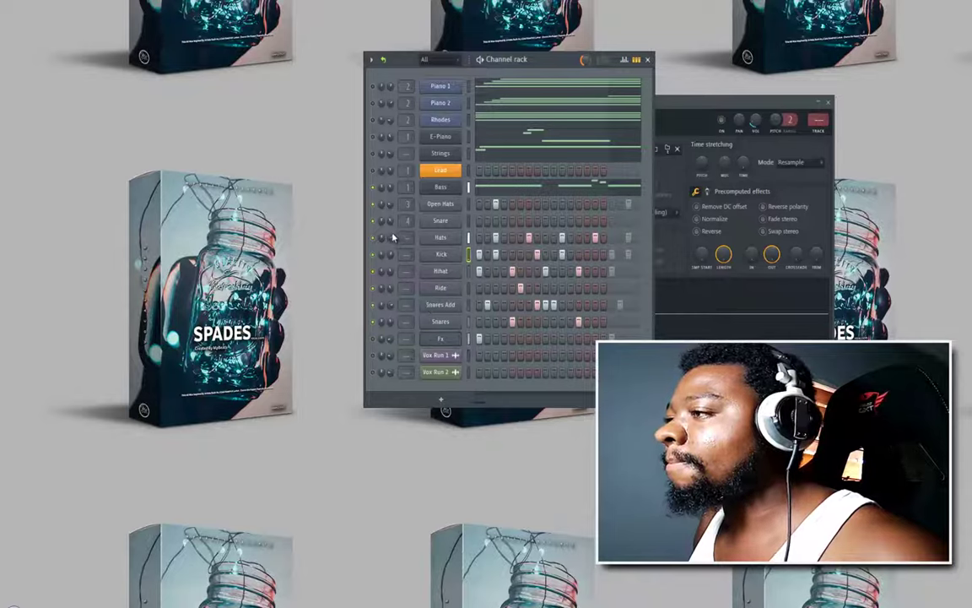
Step: Open the Open Hats notes in the piano roll and burn their bar loop to the pattern
right_click(454, 205)
click(480, 205)
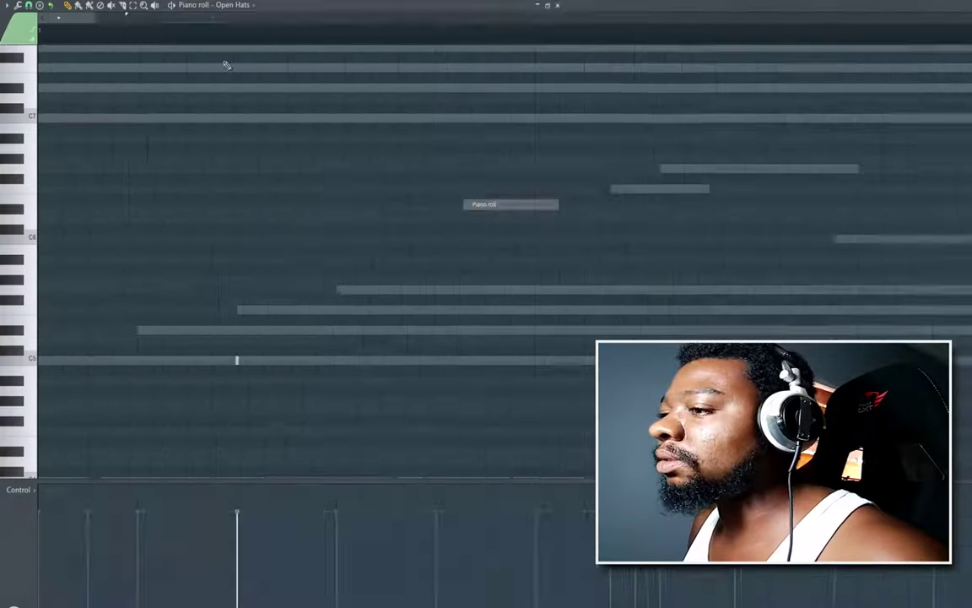
click(141, 41)
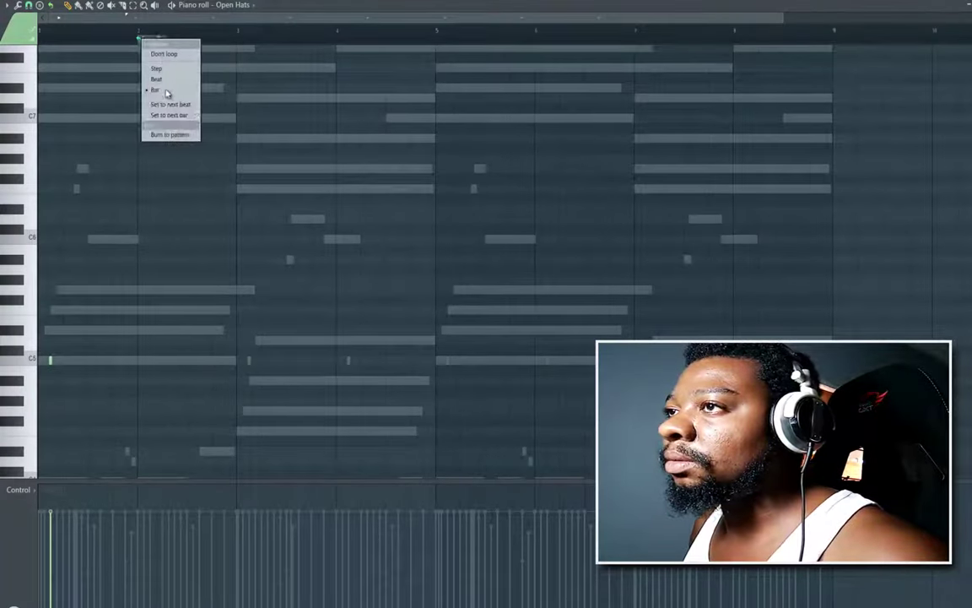
click(170, 134)
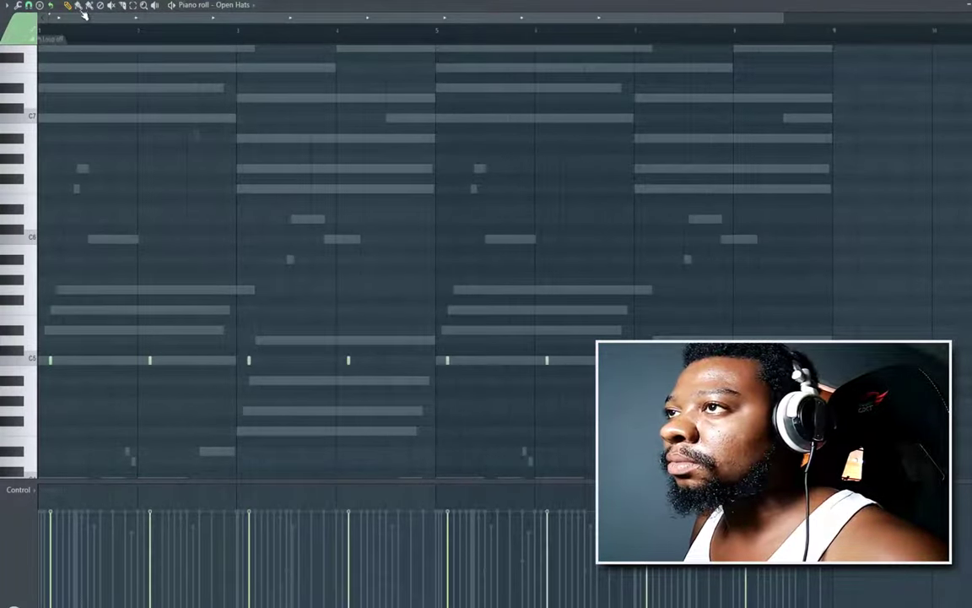
Step: Select all the Open Hats notes, undo an accidental move and lengthen them together
key(ctrl+a)
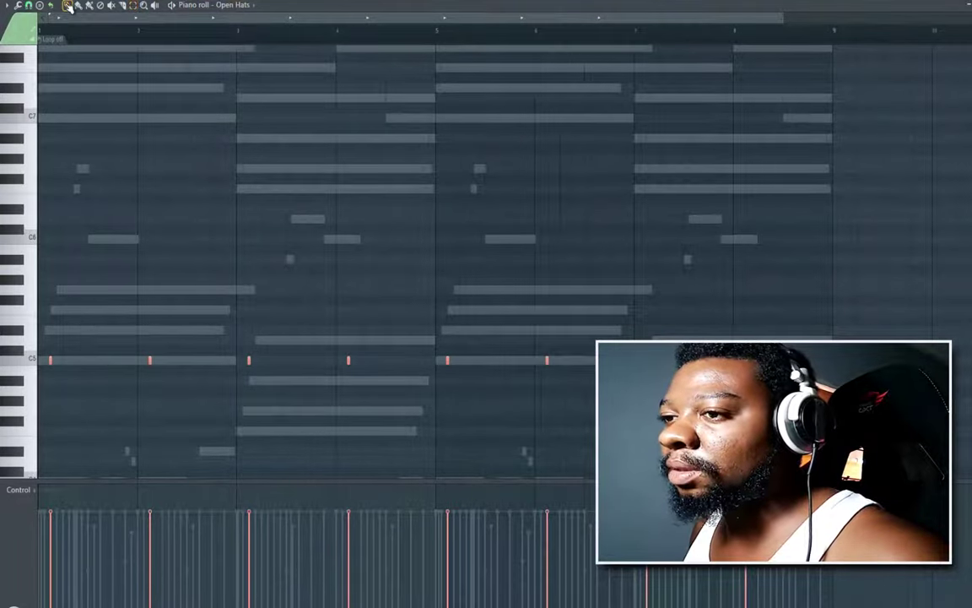
drag(51, 361, 53, 361)
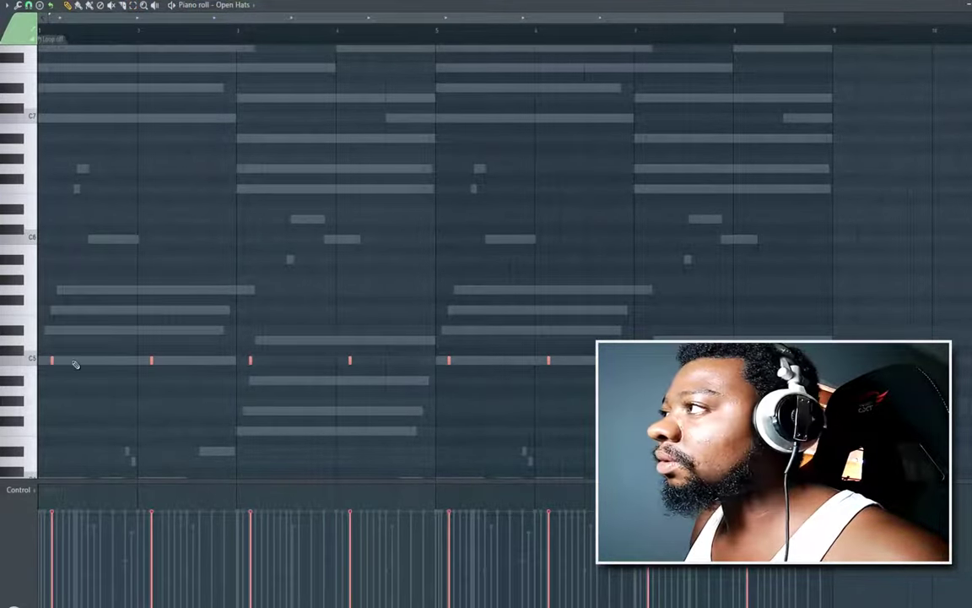
key(ctrl+z)
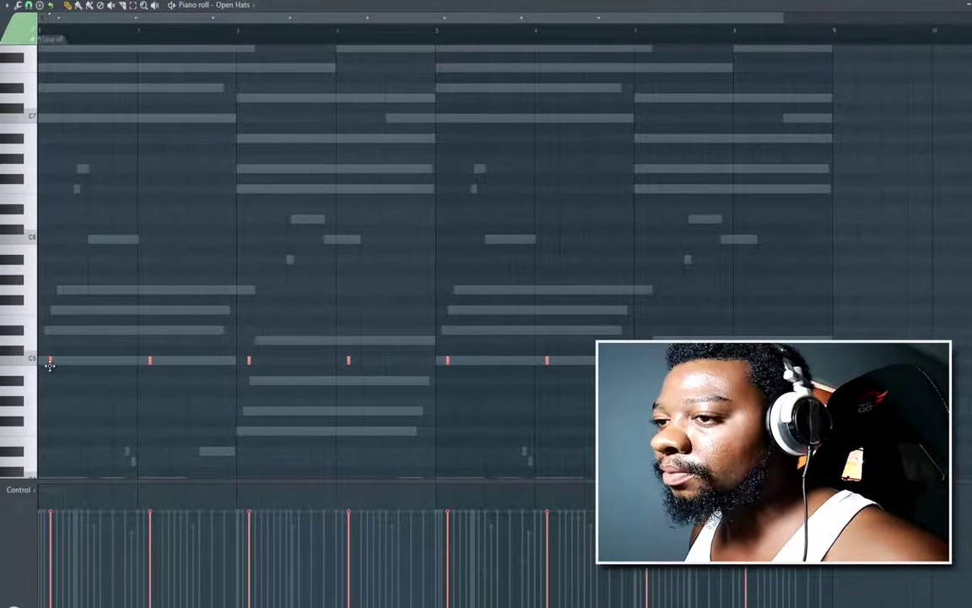
drag(67, 363, 123, 368)
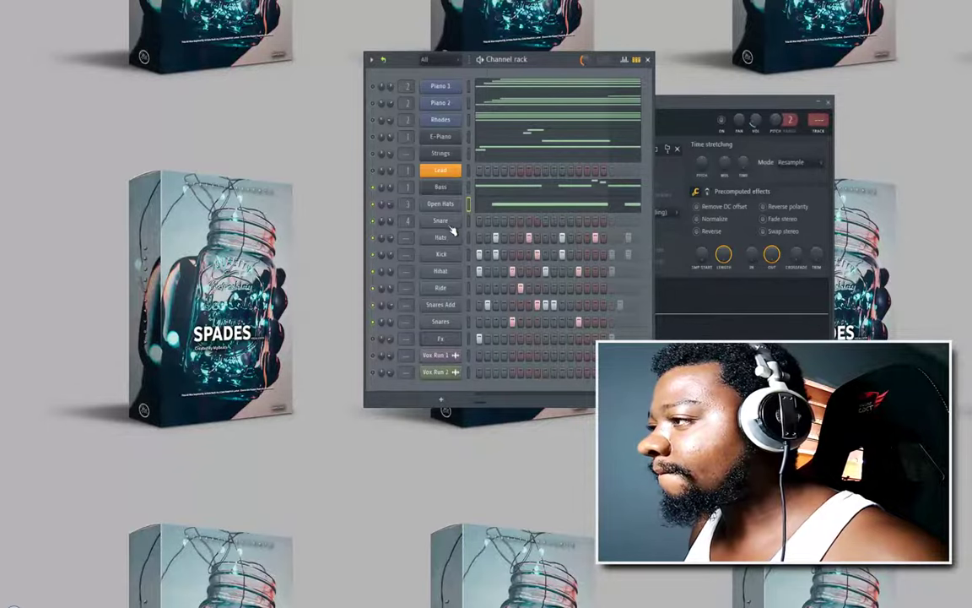
Step: Burn the bar loop of the Hats notes to the pattern in the piano roll and close it
right_click(454, 245)
click(481, 236)
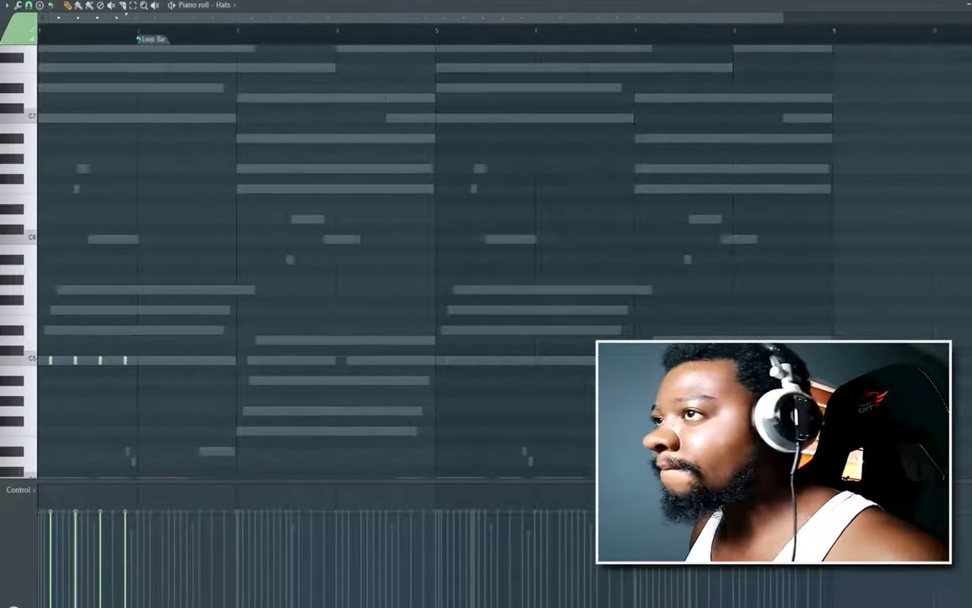
click(159, 41)
click(187, 137)
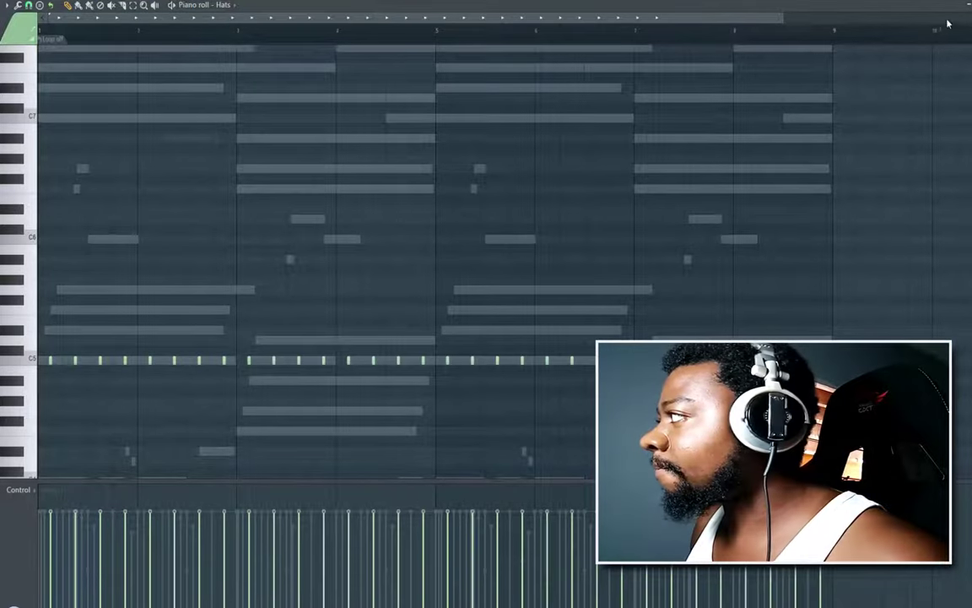
key(Escape)
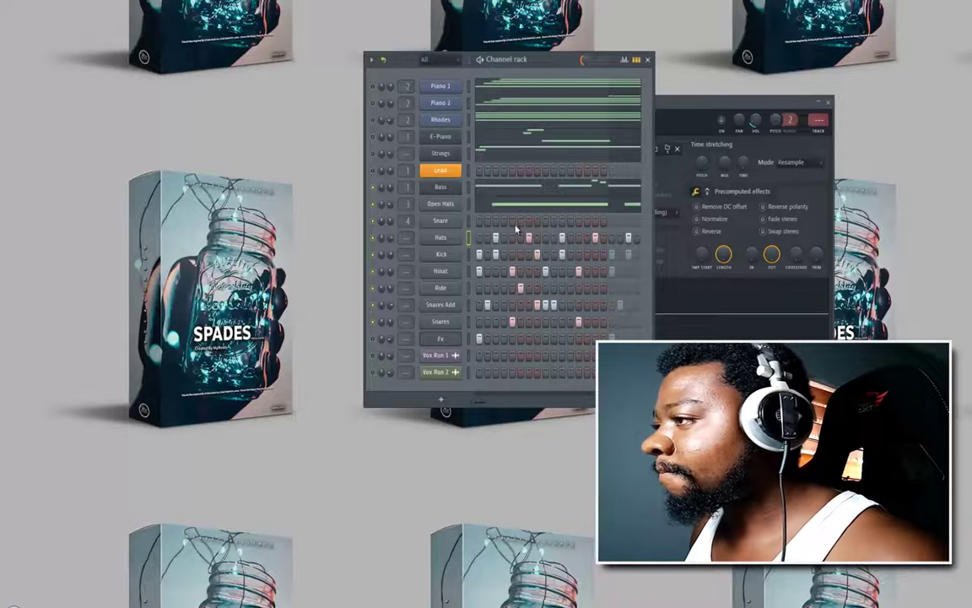
Step: Reopen the Hats notes in the piano roll, select them all and lengthen them together
right_click(440, 243)
click(485, 237)
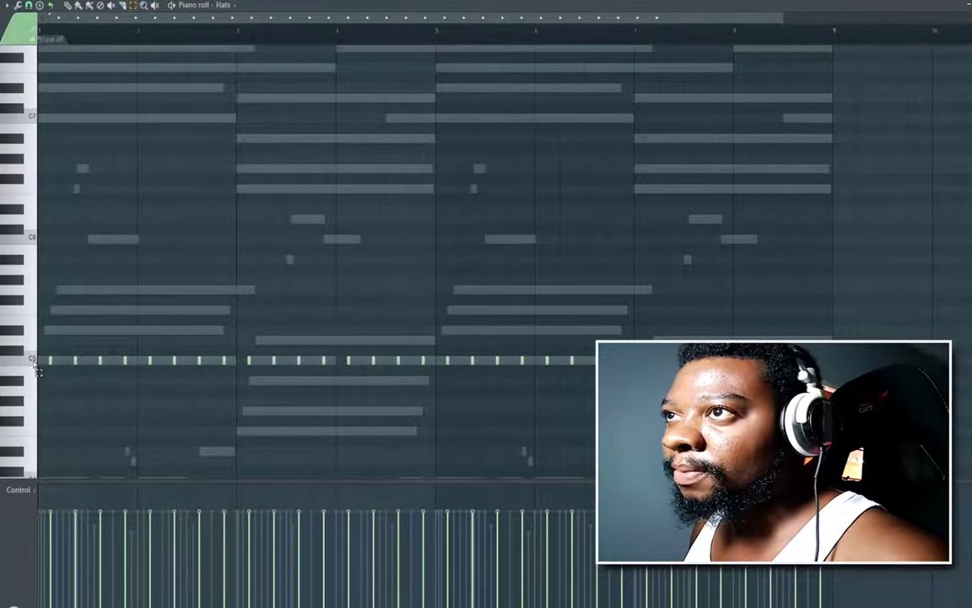
key(ctrl+a)
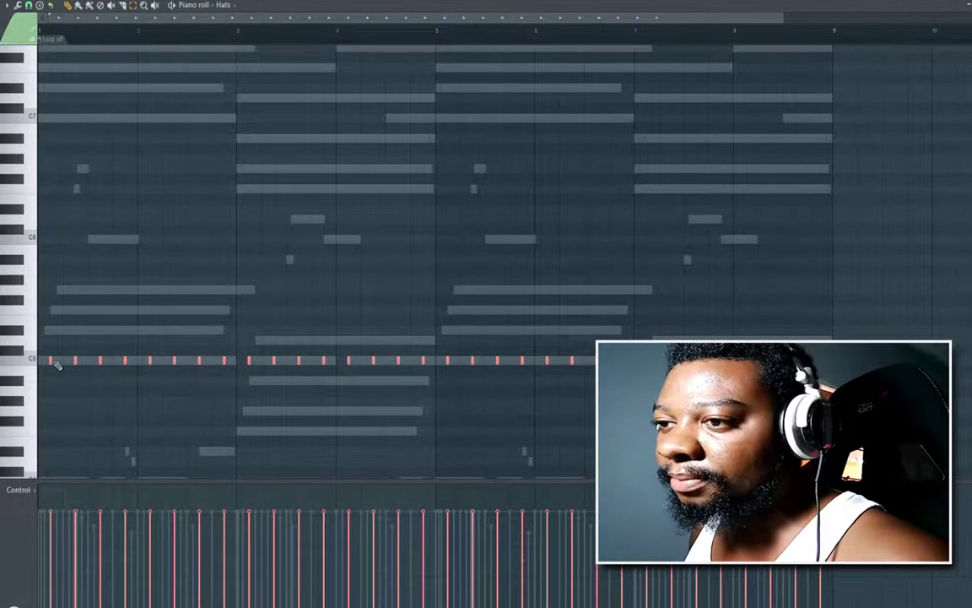
drag(58, 360, 65, 362)
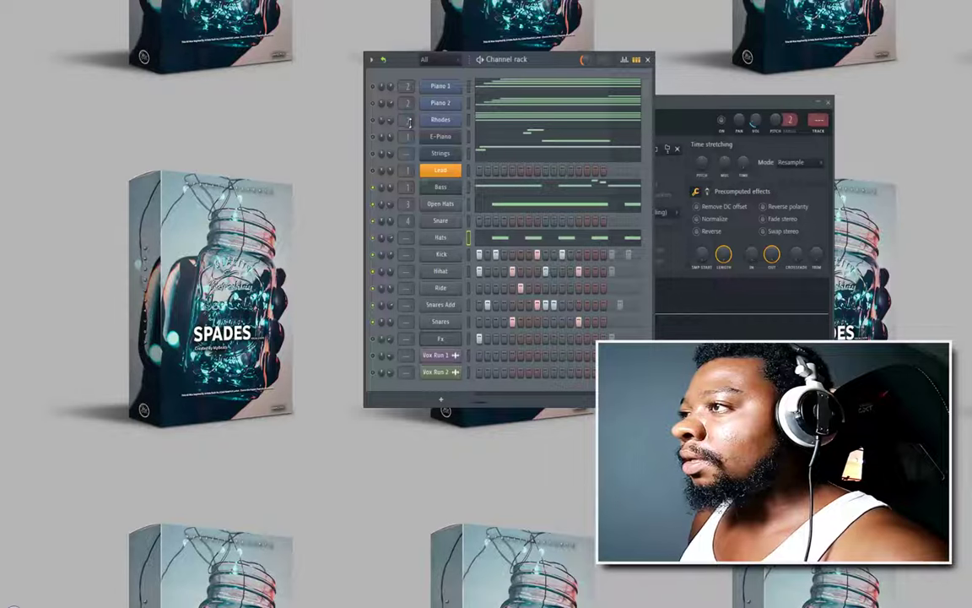
Step: Solo Piano 1, re-enable other melodic channels including Rhodes and Bass, and play the beat
right_click(373, 88)
click(377, 95)
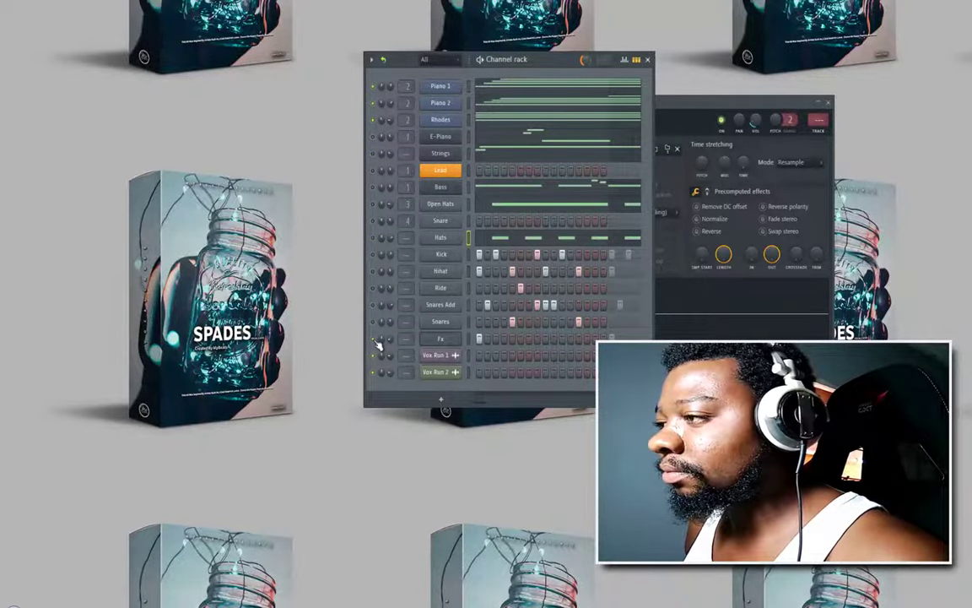
key(space)
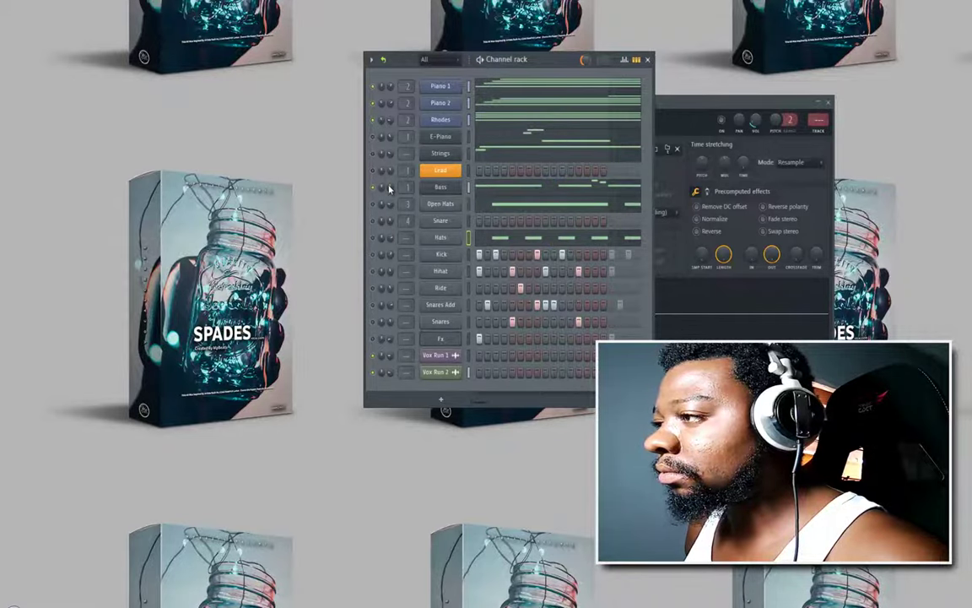
Step: Open the Kick notes in the piano roll, burn their bar loop to the pattern, and lengthen all the notes together
right_click(438, 256)
click(473, 258)
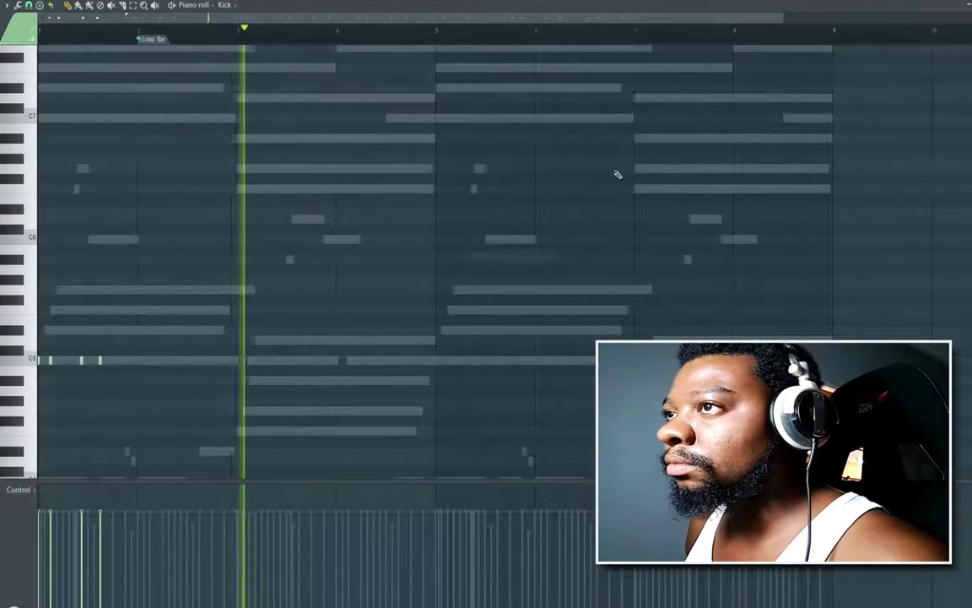
click(150, 40)
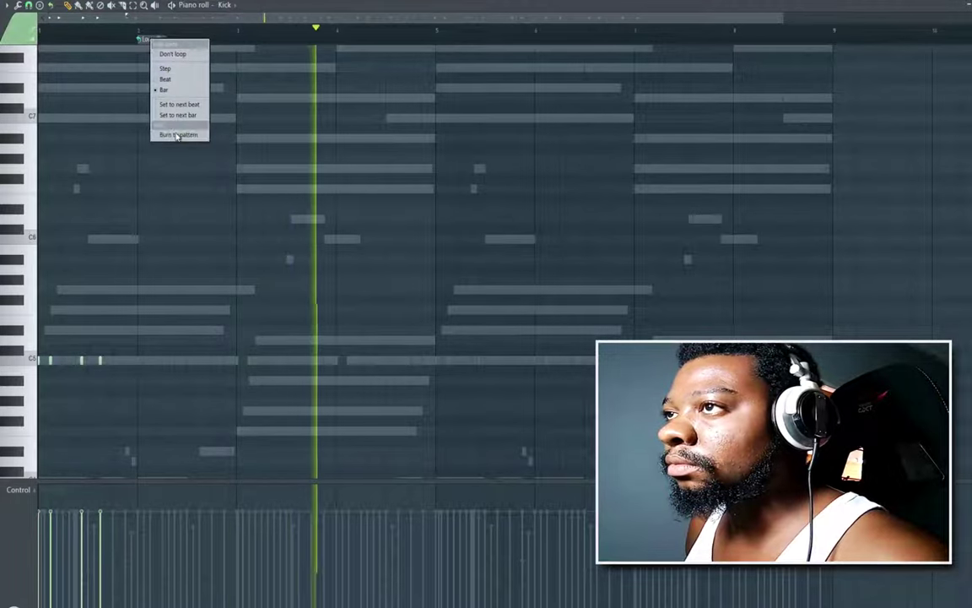
click(174, 134)
click(134, 7)
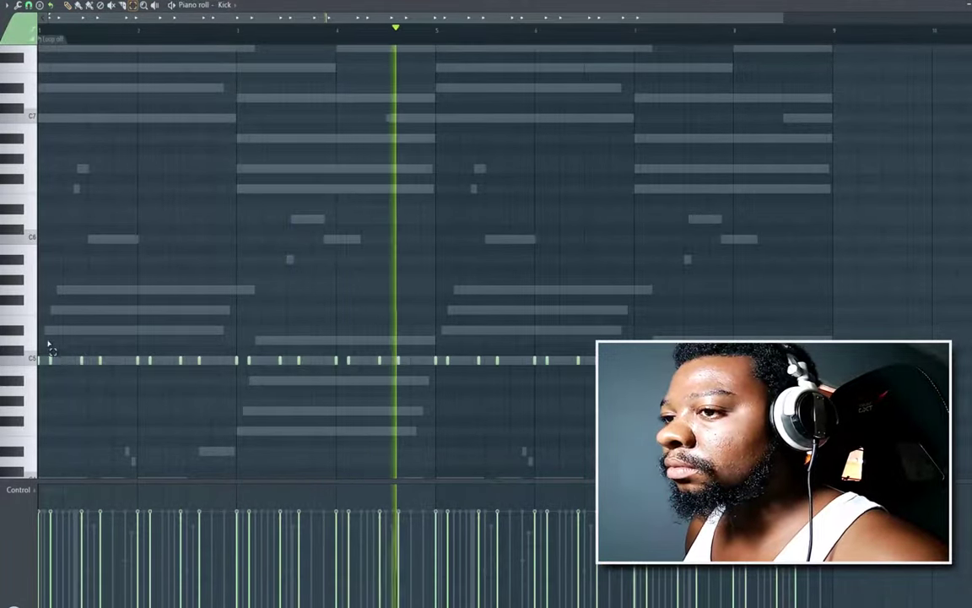
key(ctrl+a)
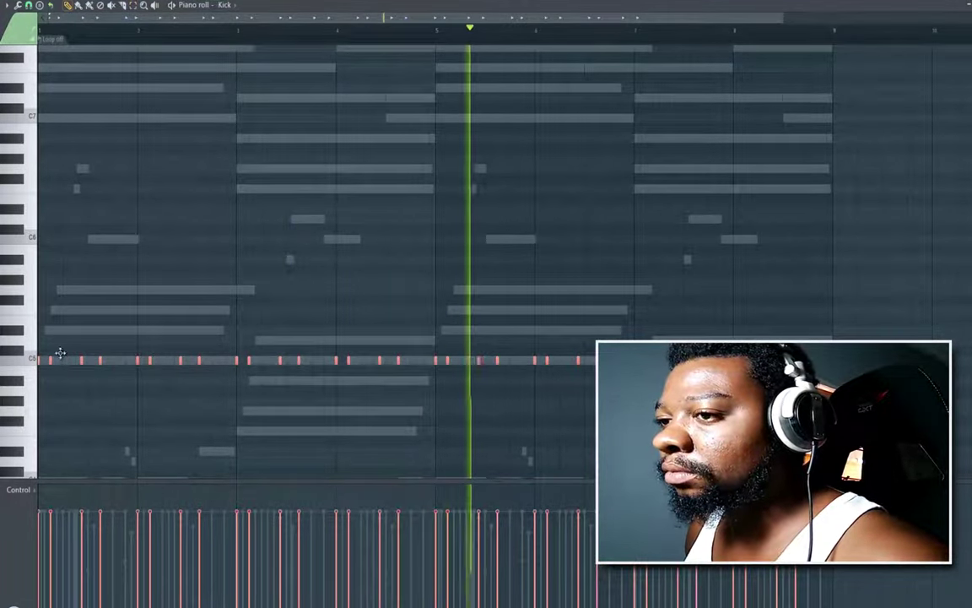
drag(58, 362, 83, 365)
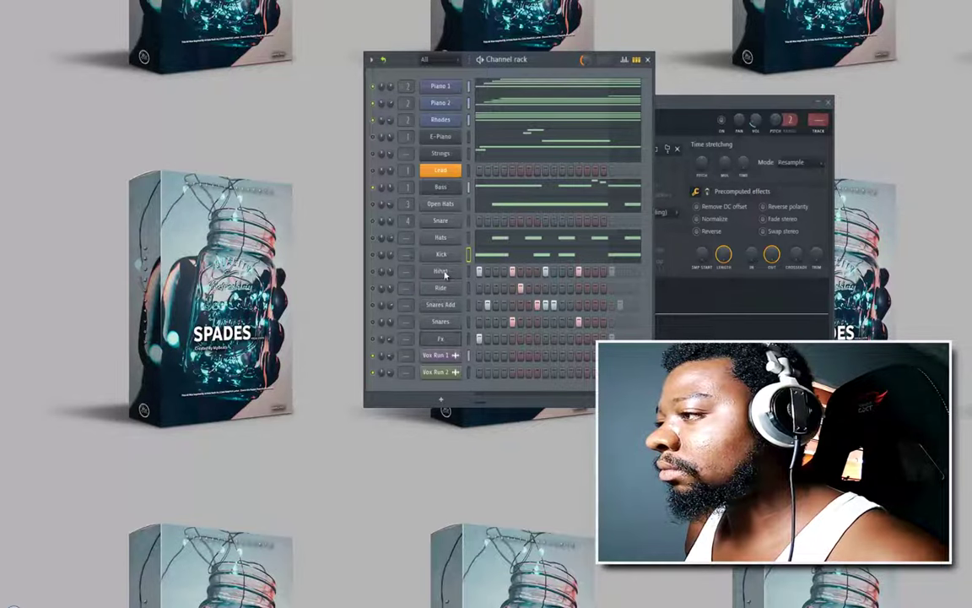
Step: Burn the bar loop of the Hihat notes to the pattern in the piano roll and lengthen all of them together
right_click(445, 275)
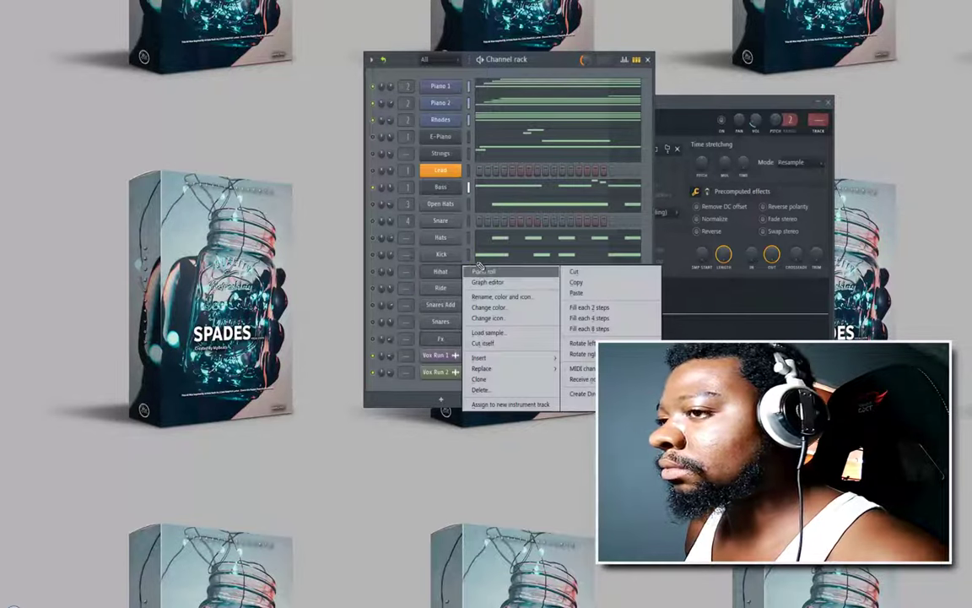
click(477, 280)
click(147, 41)
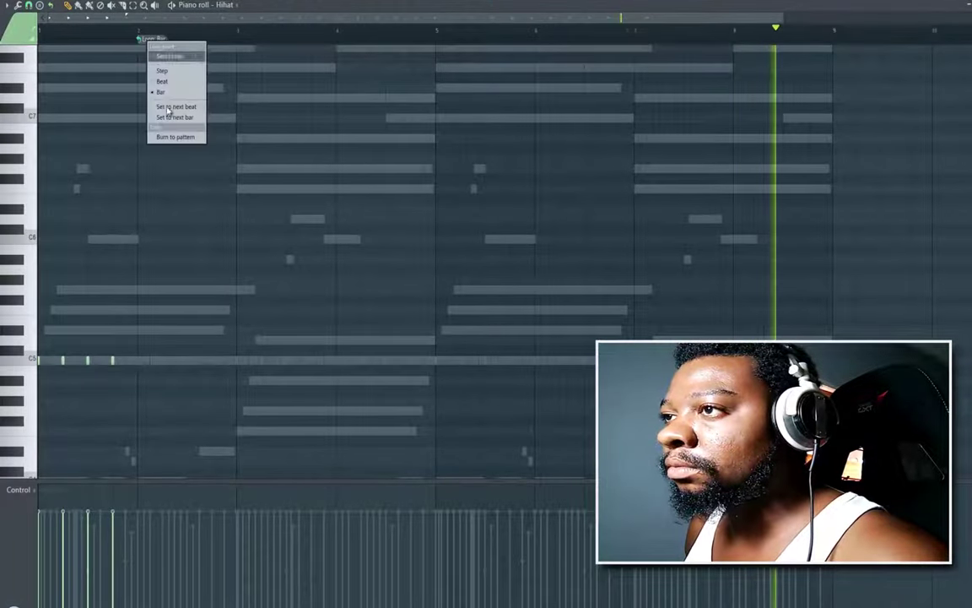
click(153, 101)
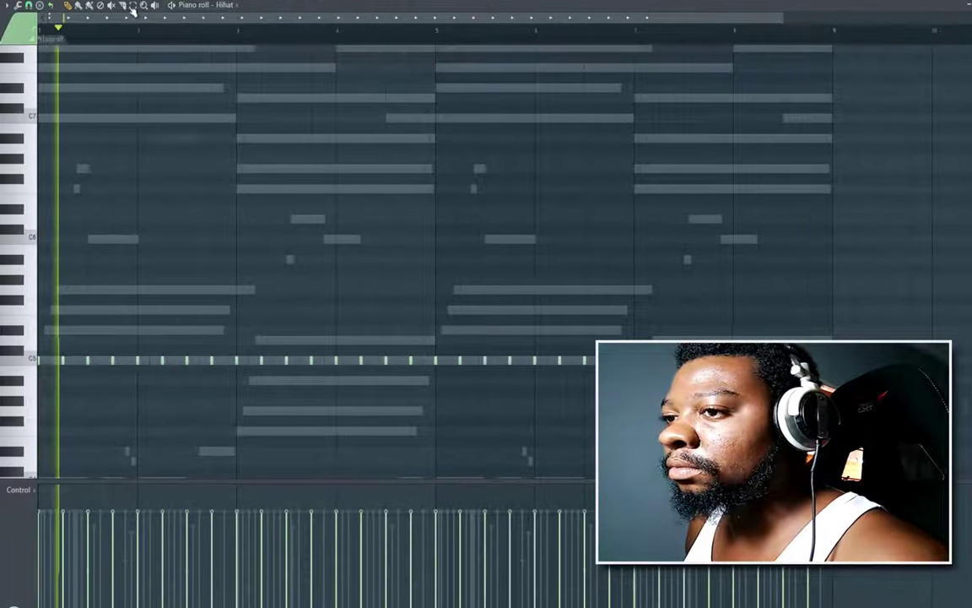
key(ctrl+a)
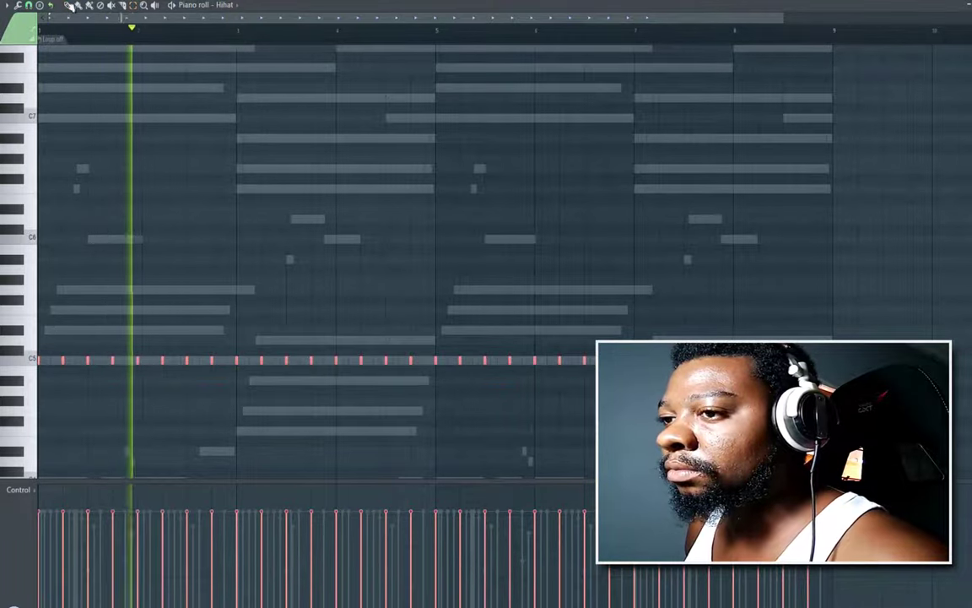
click(68, 6)
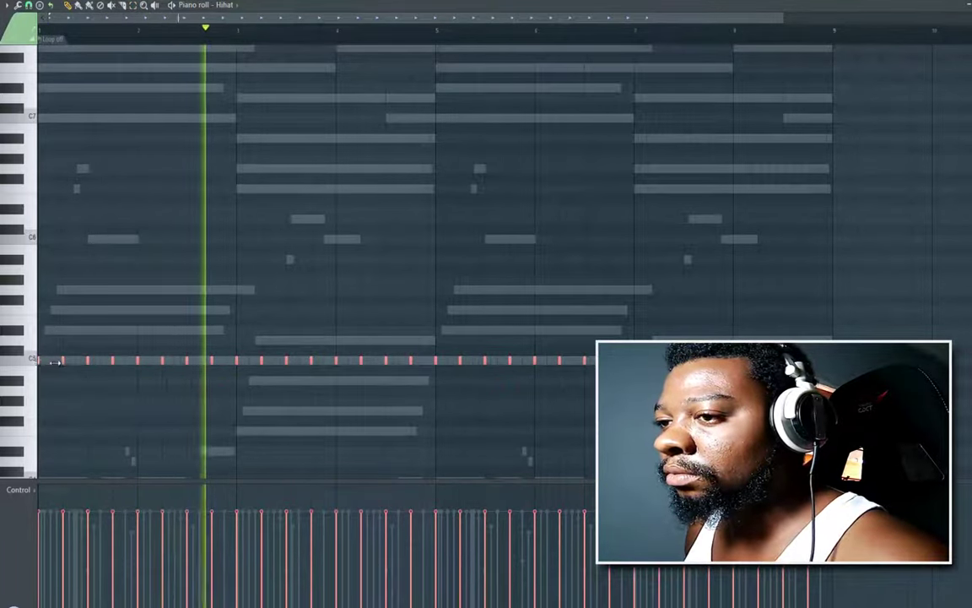
drag(38, 361, 61, 365)
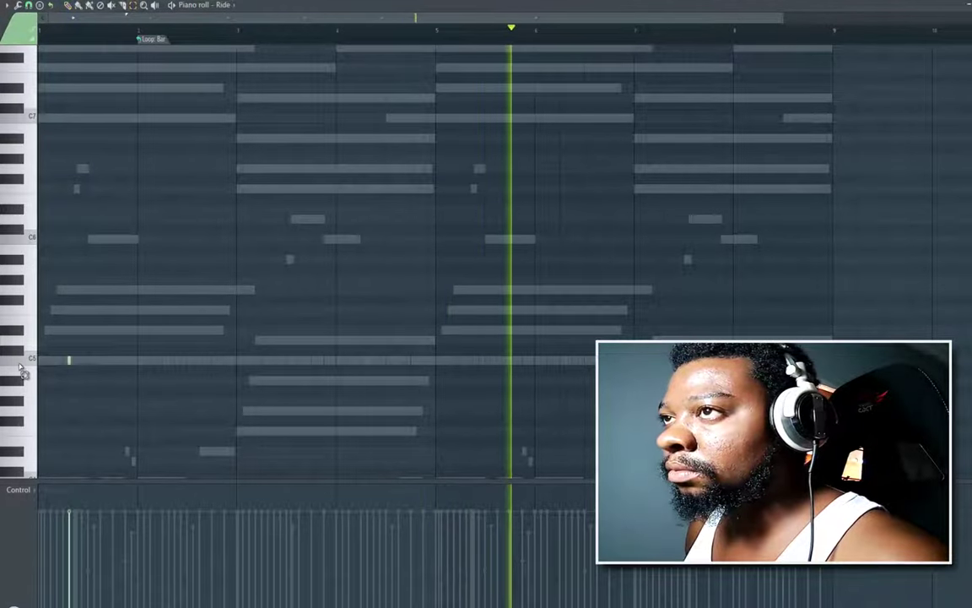
Step: Lengthen the Ride note in the piano roll and burn its bar loop to the pattern
click(19, 367)
click(68, 6)
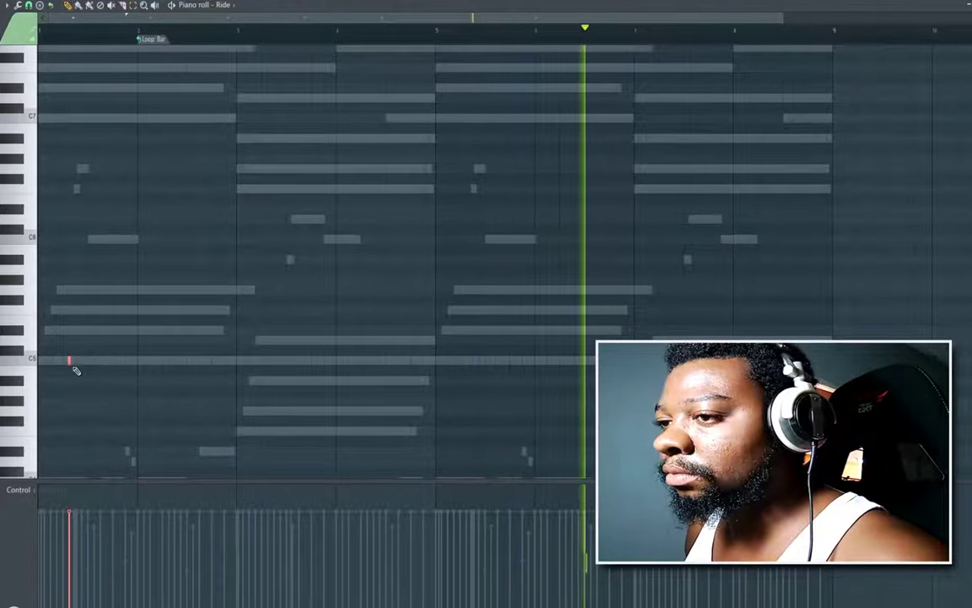
drag(71, 361, 89, 368)
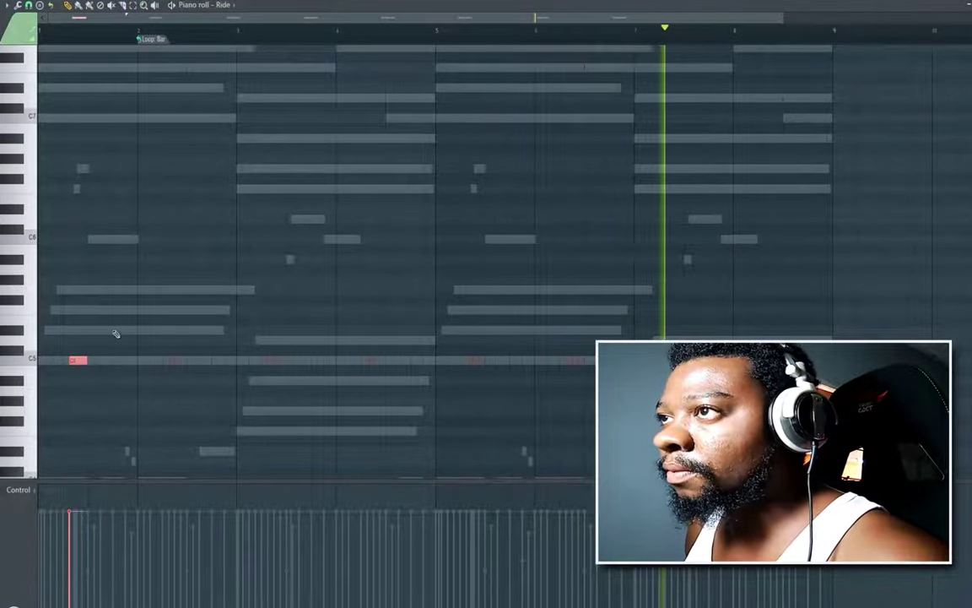
click(159, 38)
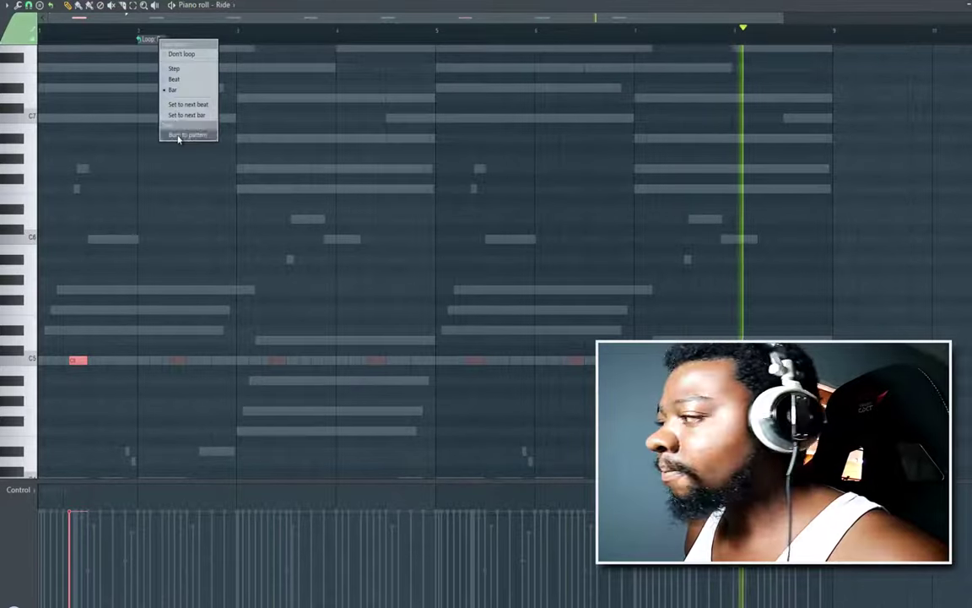
click(181, 135)
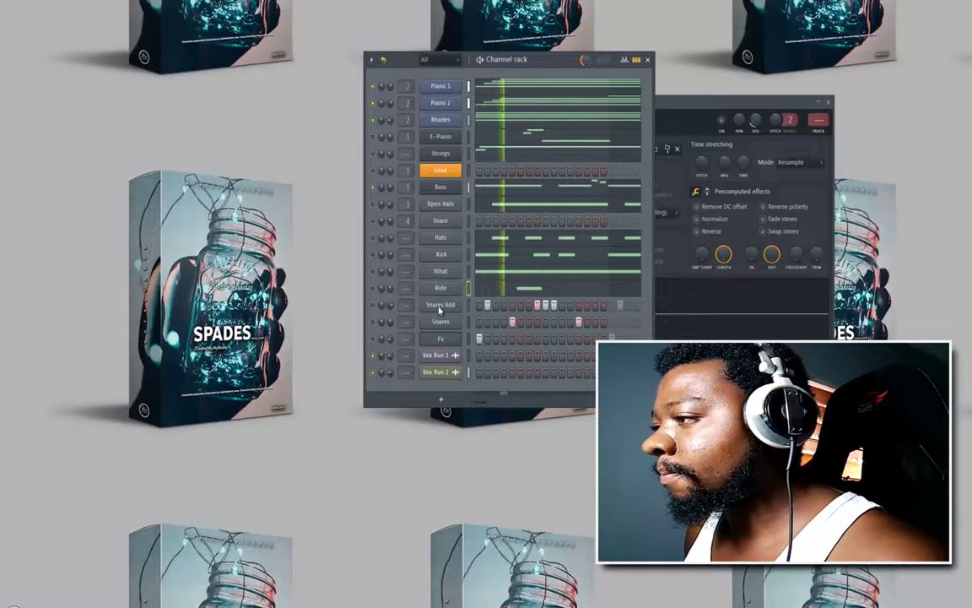
Step: Burn the bar loop of the Snares Add notes to the pattern in the piano roll and lengthen all of them together
right_click(464, 280)
click(464, 279)
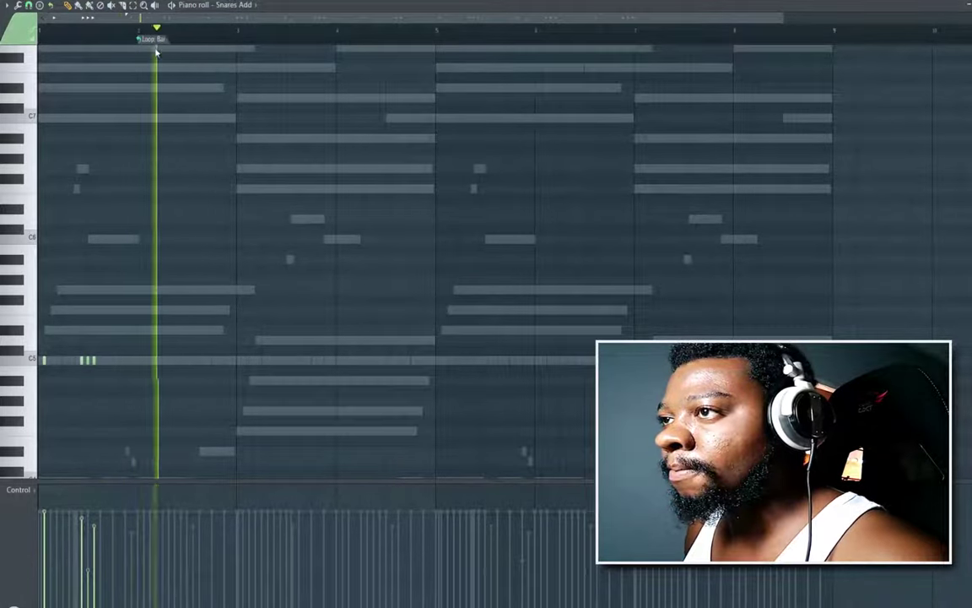
click(153, 38)
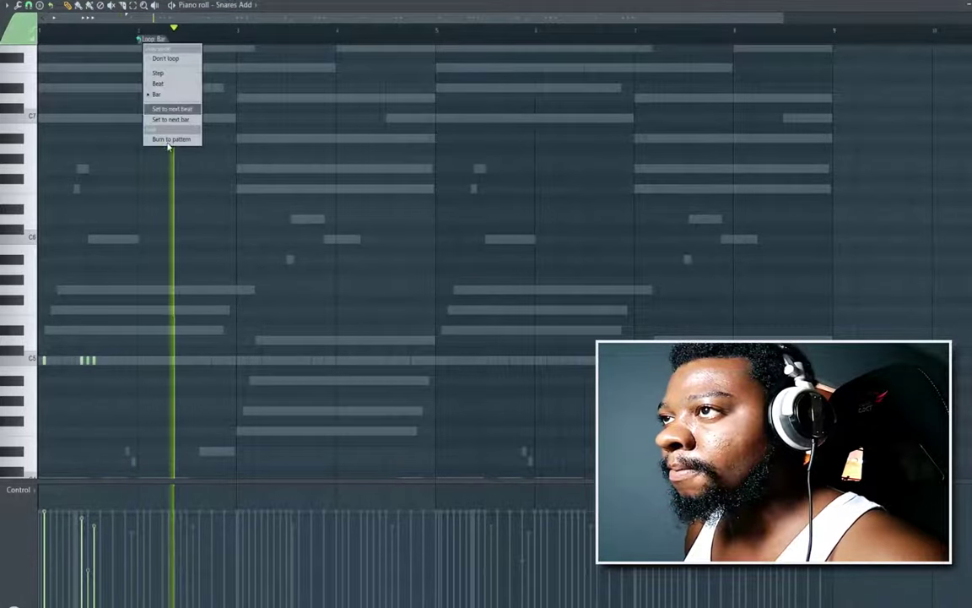
click(172, 140)
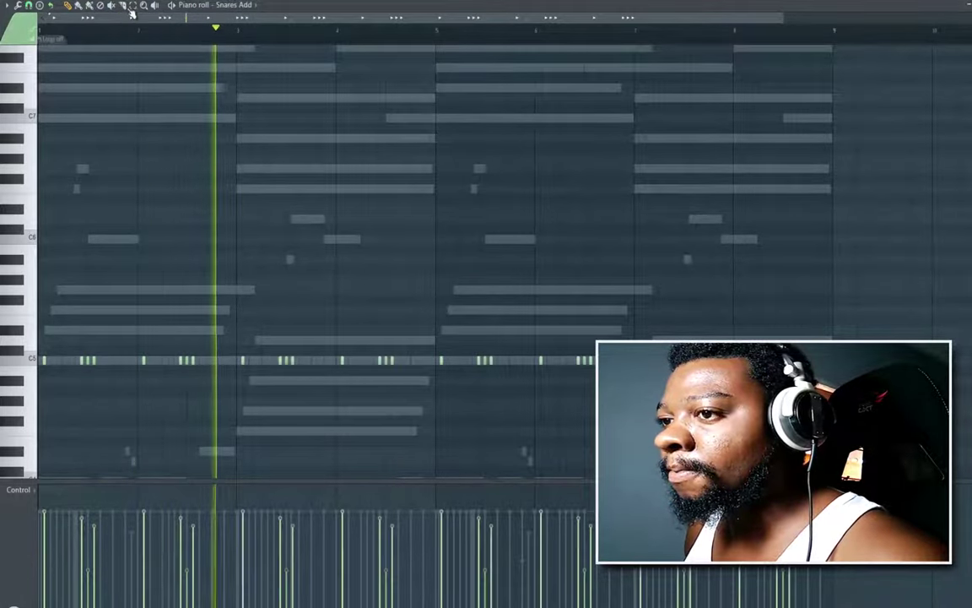
ctrl+click(13, 365)
click(68, 6)
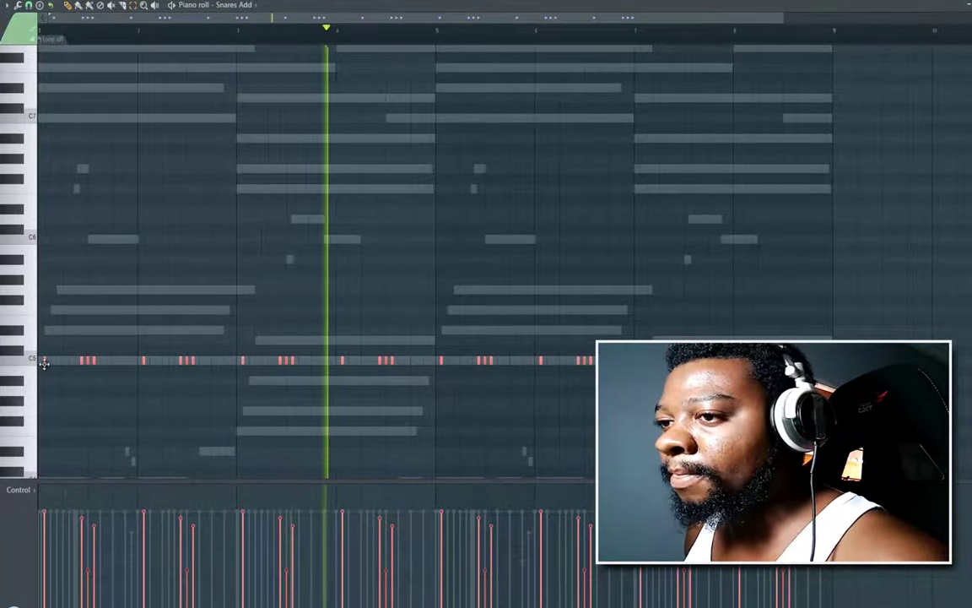
mouse_move(45, 363)
mouse_down()
mouse_move(63, 365)
mouse_move(56, 367)
mouse_up()
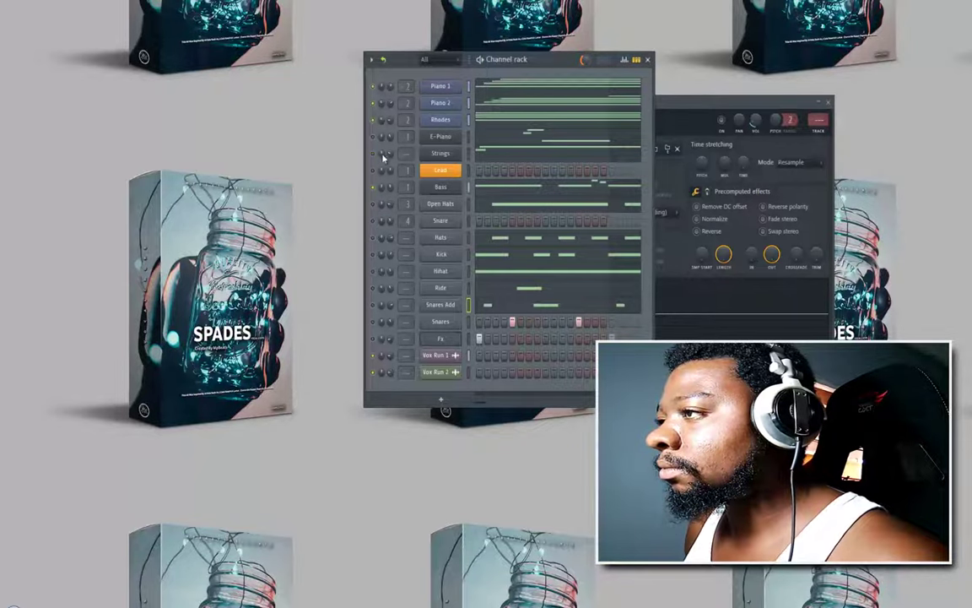
Step: Burn the bar loop of the Snares notes to the pattern in the piano roll and lengthen all of them together
right_click(440, 325)
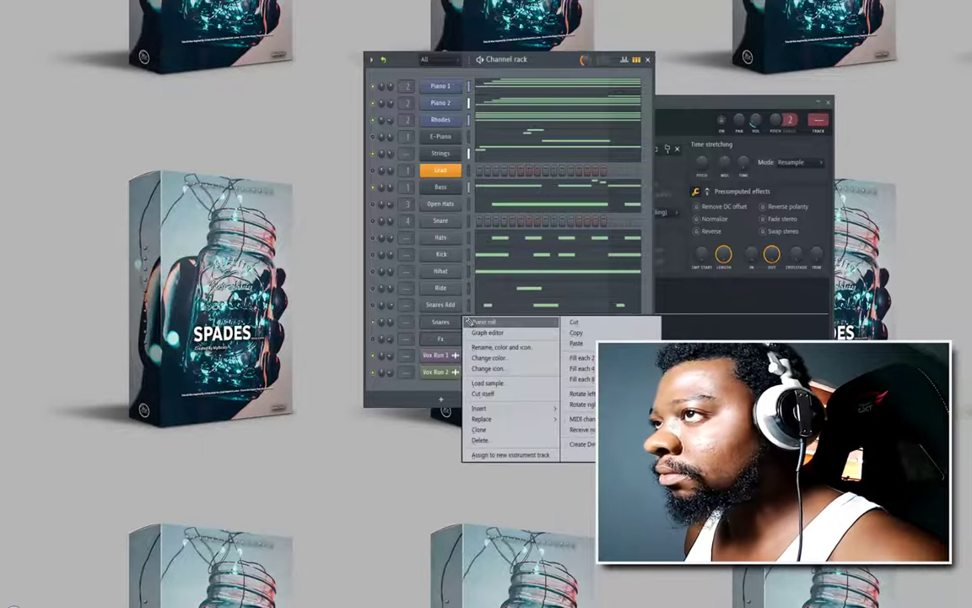
click(481, 323)
click(150, 39)
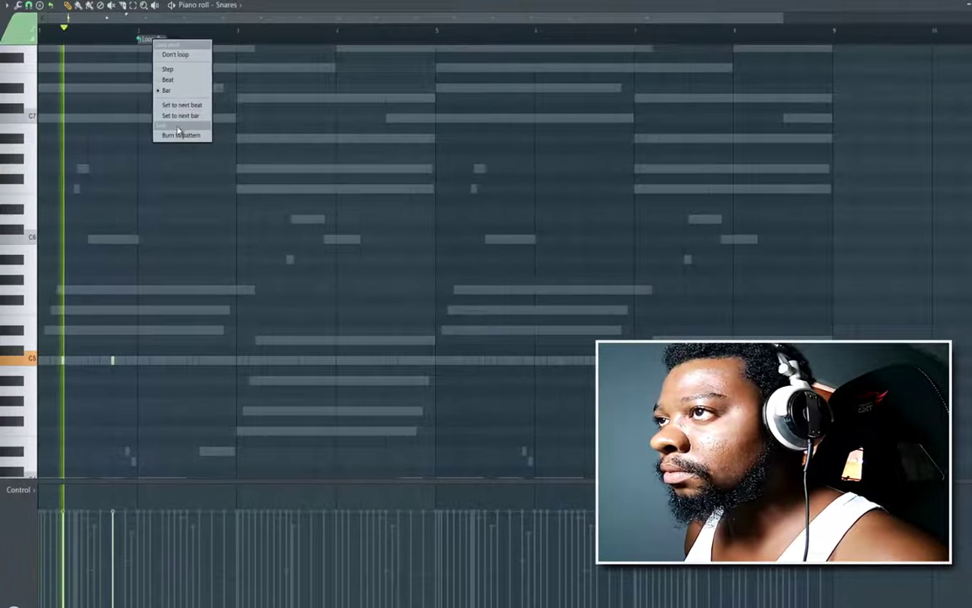
click(179, 134)
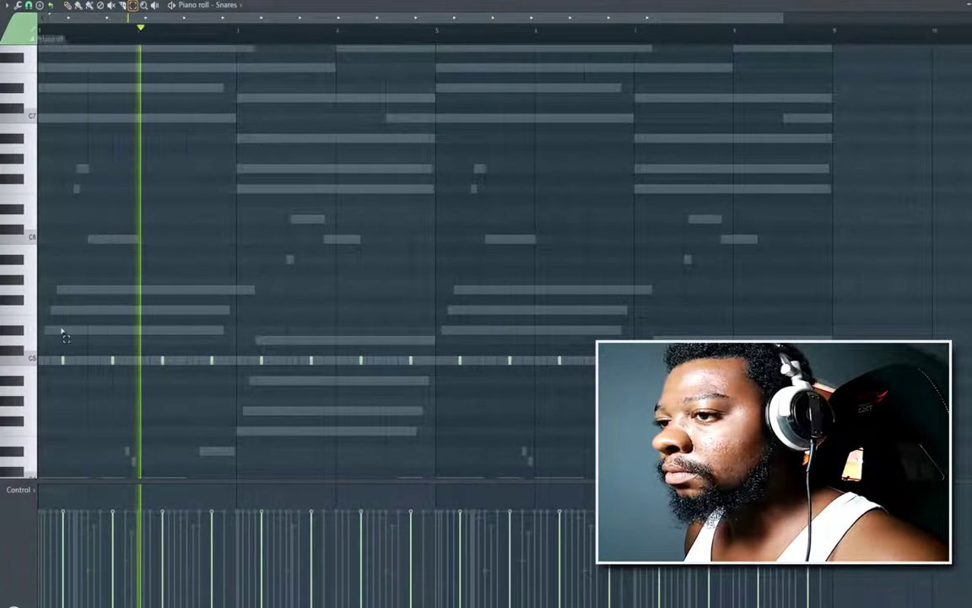
ctrl+click(31, 360)
click(67, 7)
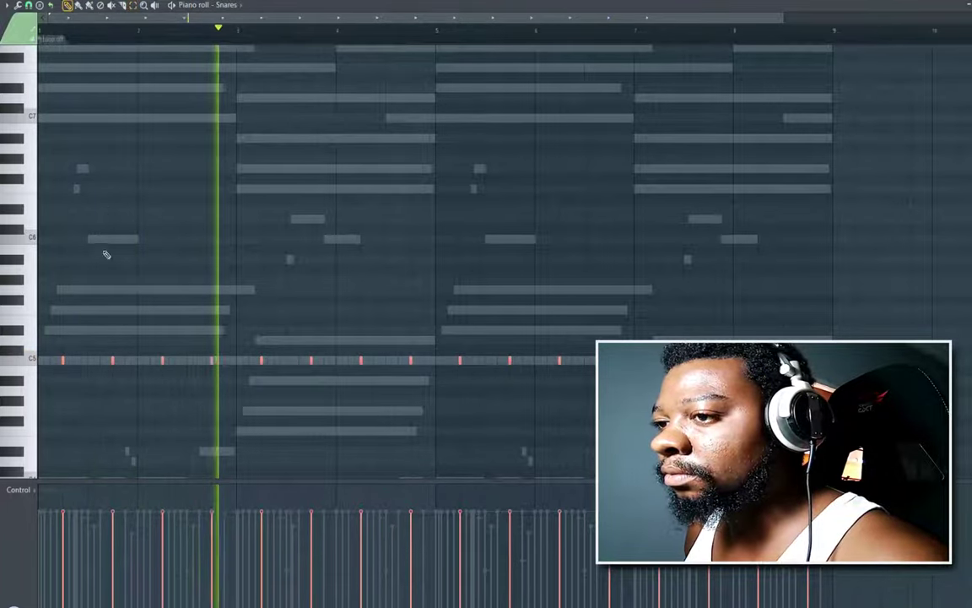
drag(70, 362, 90, 371)
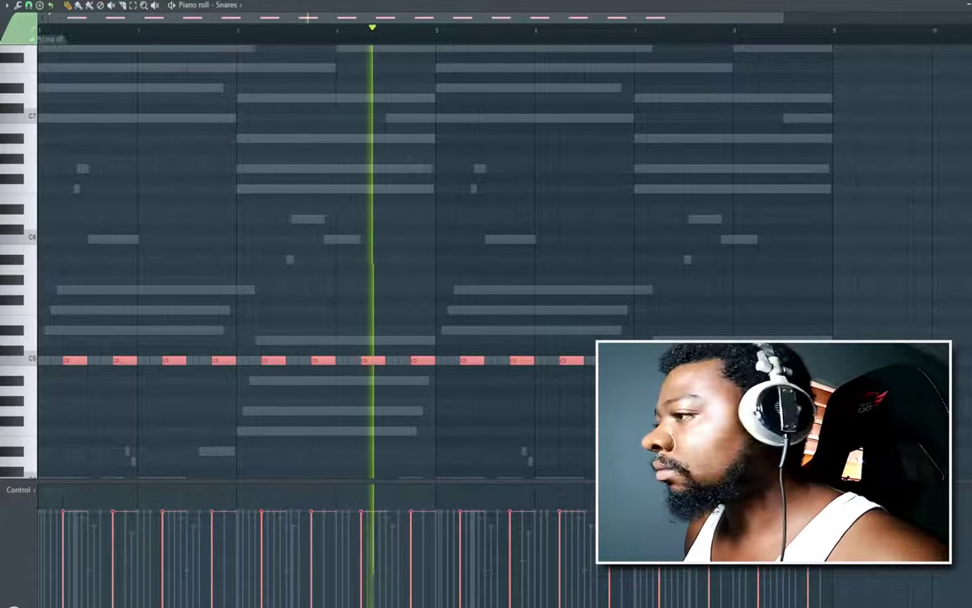
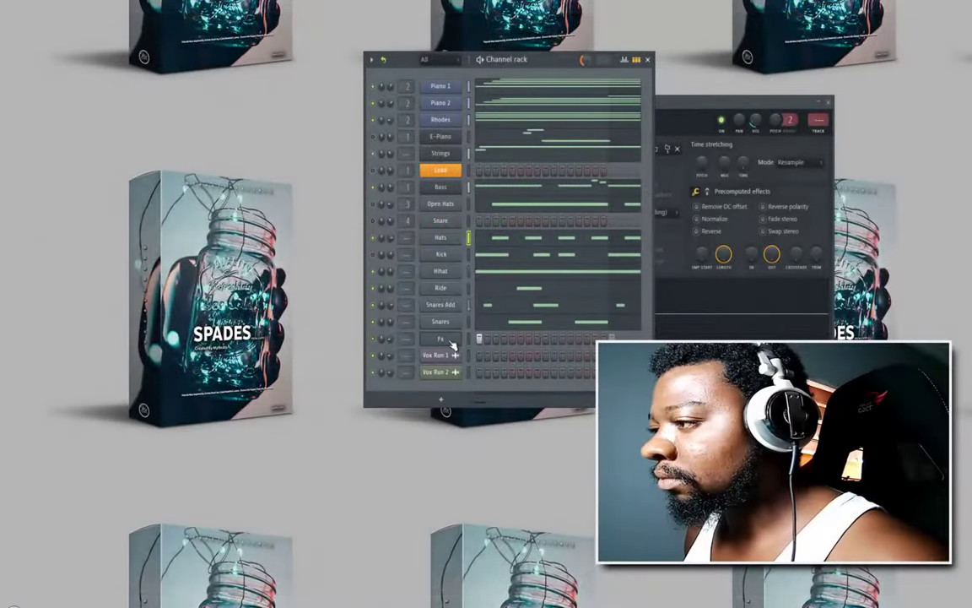
Step: Burn the bar loop of the Fx note to the pattern in the piano roll and thin it to one hit every two bars
right_click(454, 346)
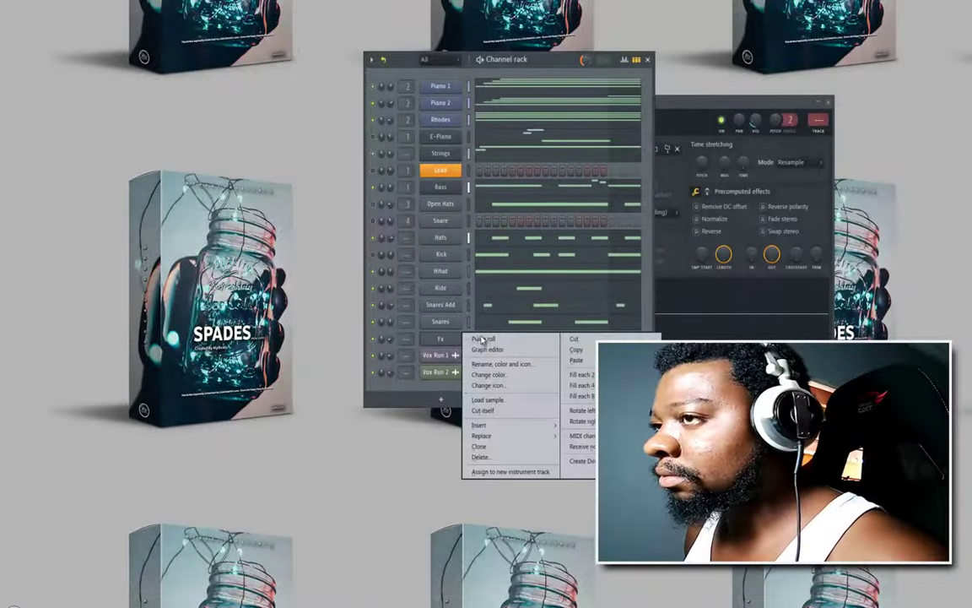
click(472, 336)
right_click(160, 41)
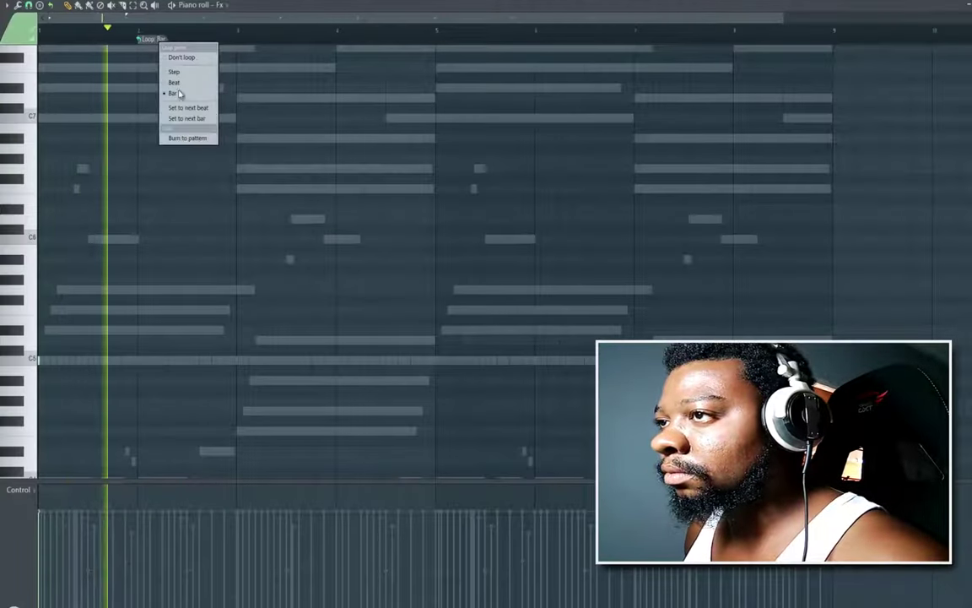
click(181, 138)
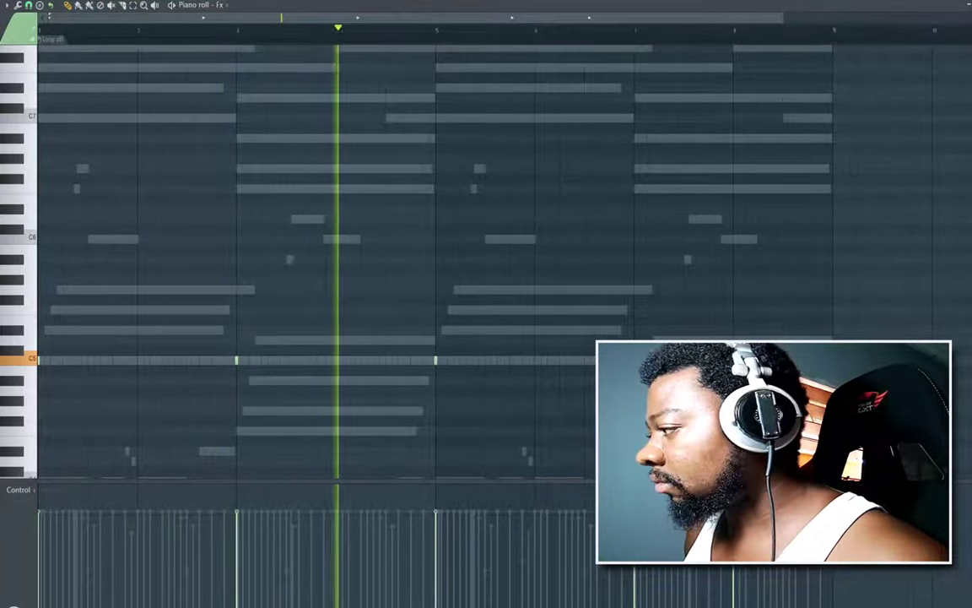
Step: Select all the remaining Fx notes, lengthen them together and check the playback
click(133, 6)
click(32, 361)
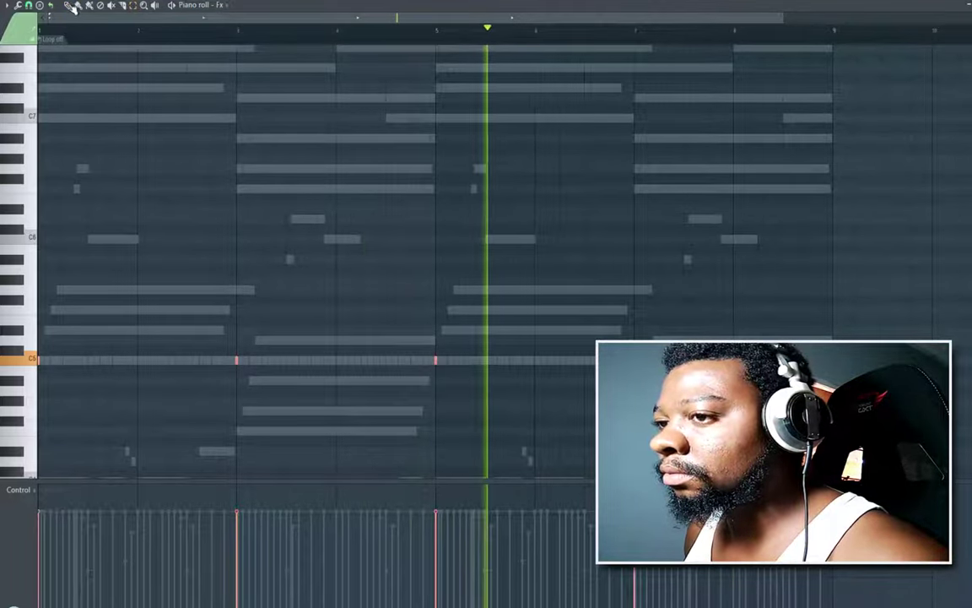
drag(54, 364, 63, 364)
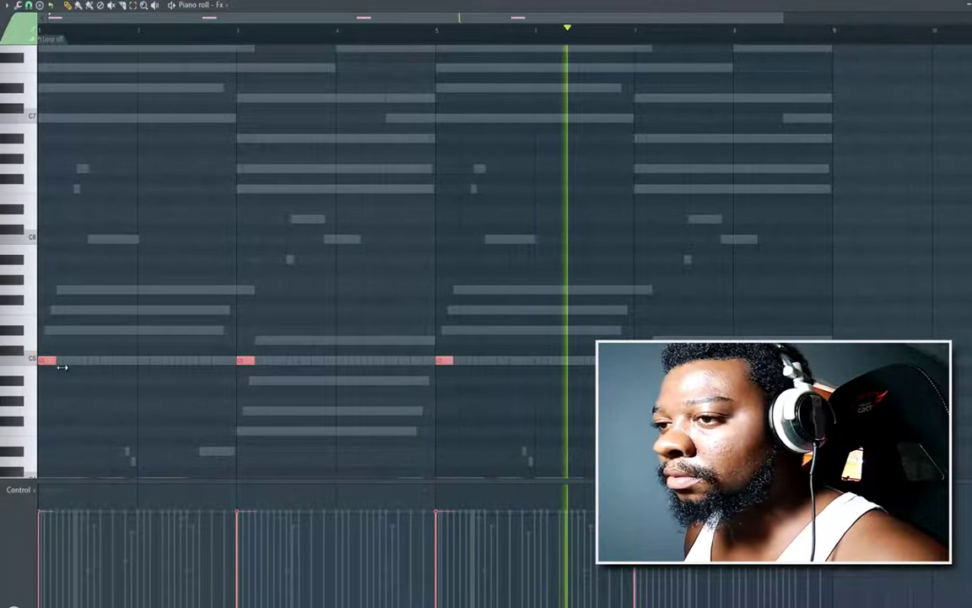
key(space)
key(space)
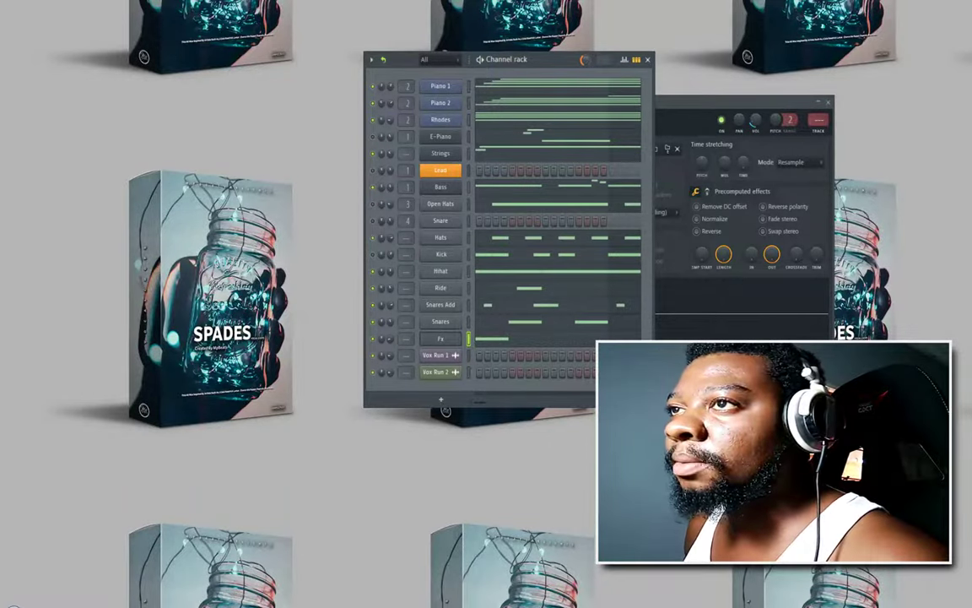
Step: Save the project and solo Piano 1 in the channel rack
click(12, 1)
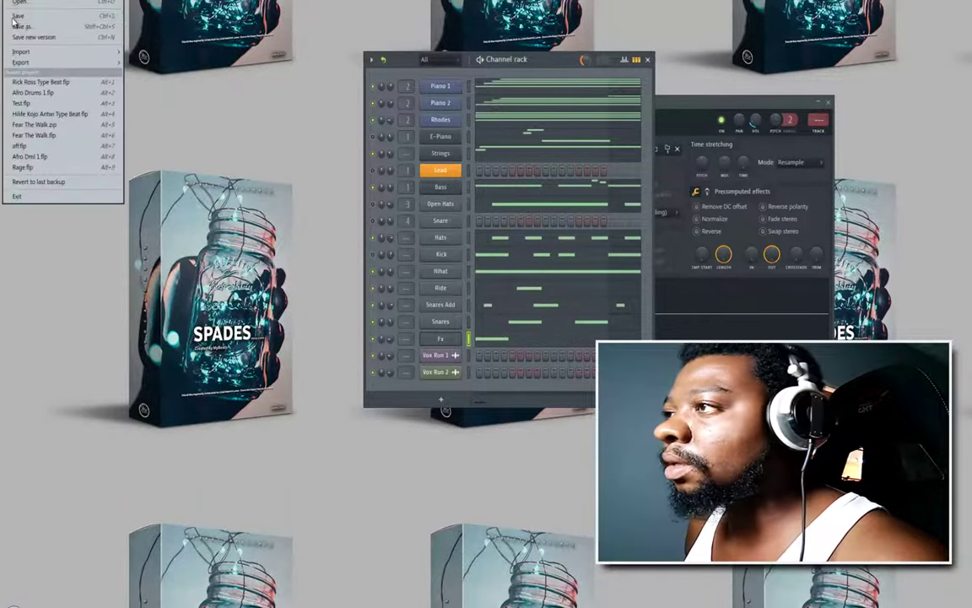
right_click(373, 86)
click(388, 94)
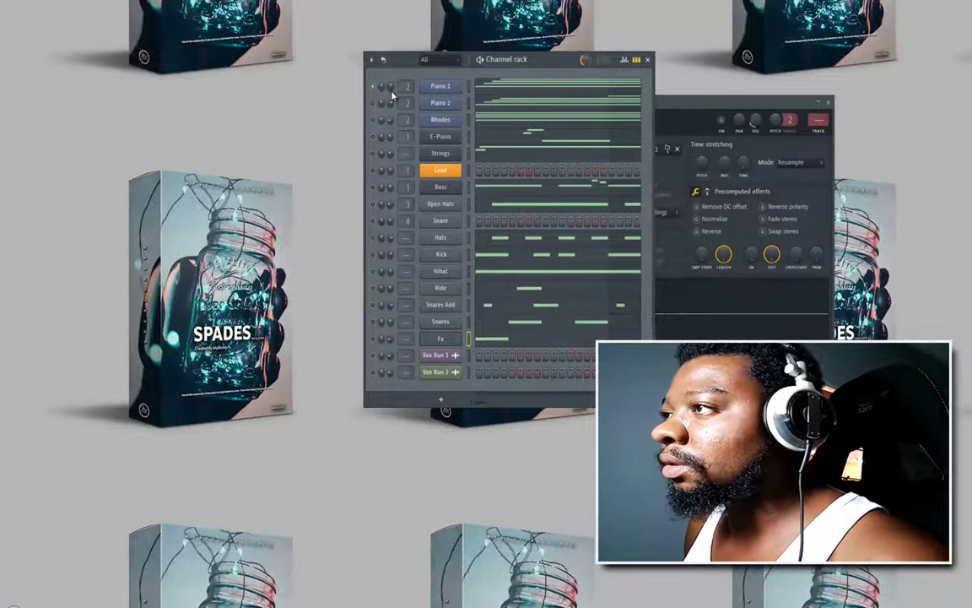
Step: Copy Piano 1's channel volume and paste the 50% value to the Piano 2, Rhodes, E-Piano and Strings volumes
right_click(391, 86)
click(394, 92)
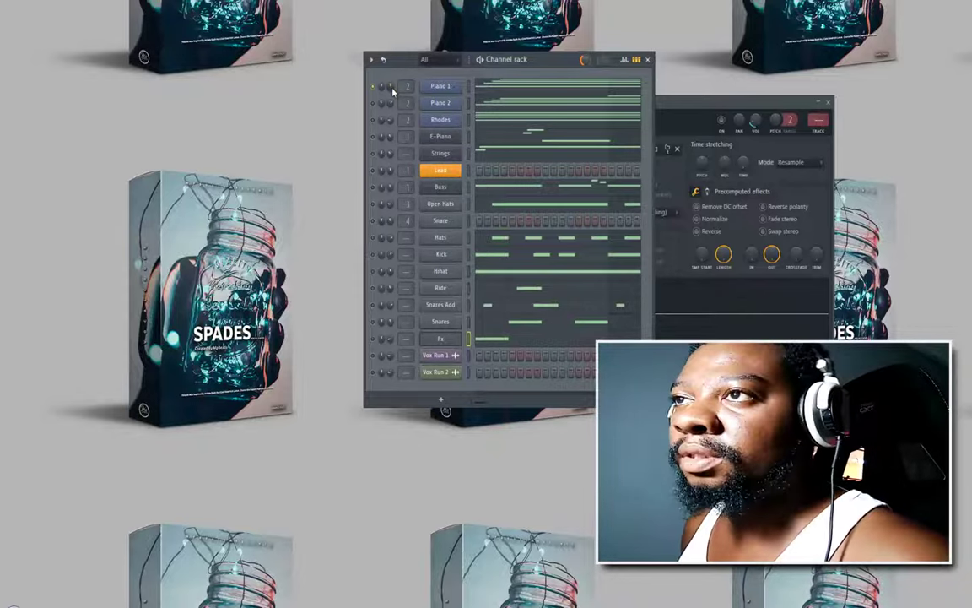
right_click(393, 91)
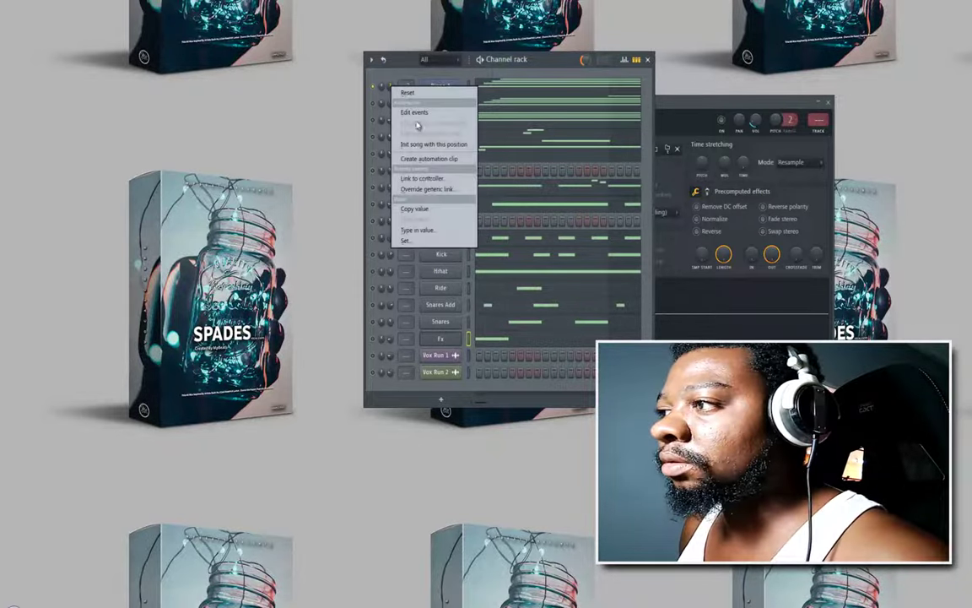
click(403, 200)
click(426, 235)
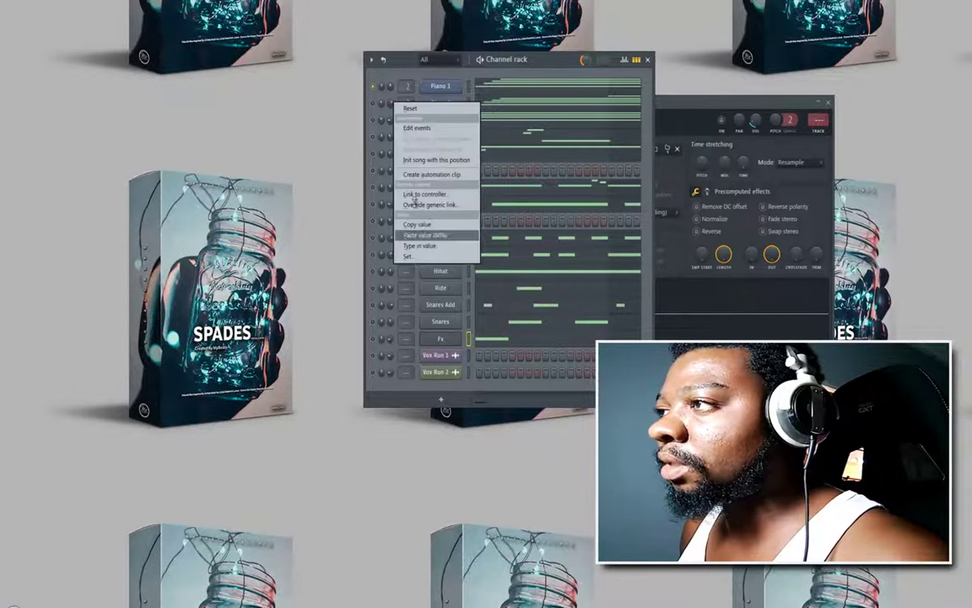
right_click(390, 124)
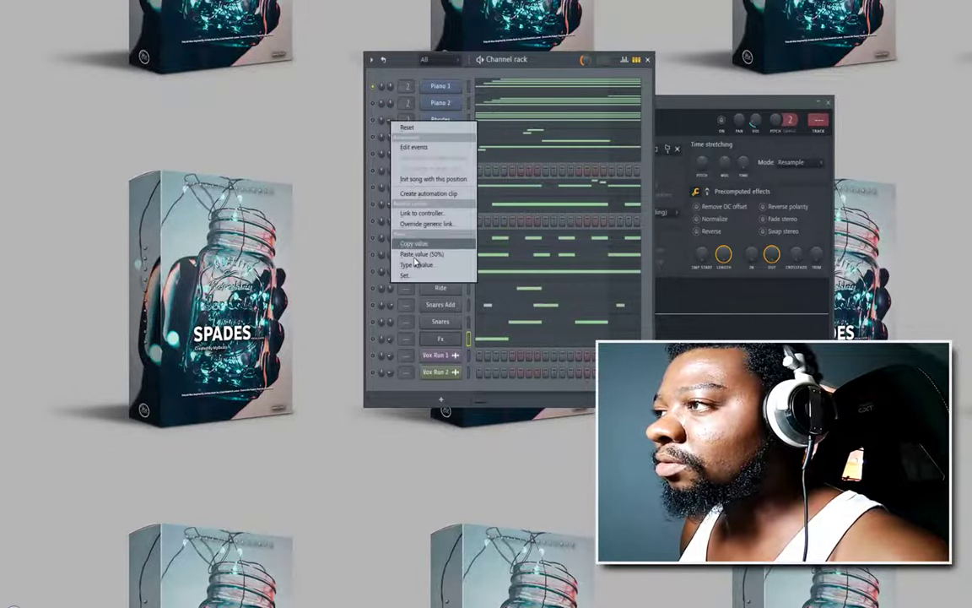
click(377, 234)
right_click(390, 140)
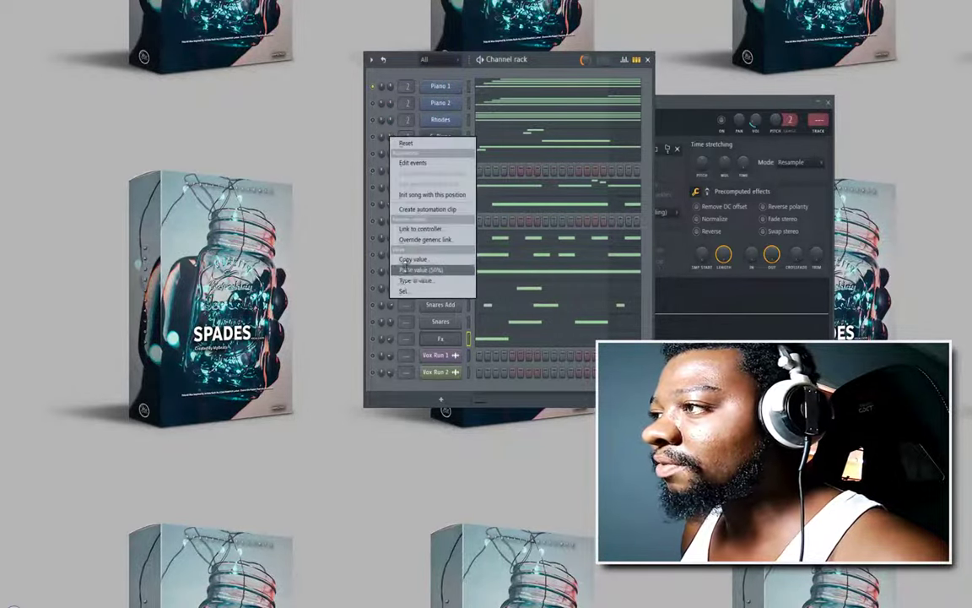
click(414, 269)
right_click(390, 156)
click(416, 289)
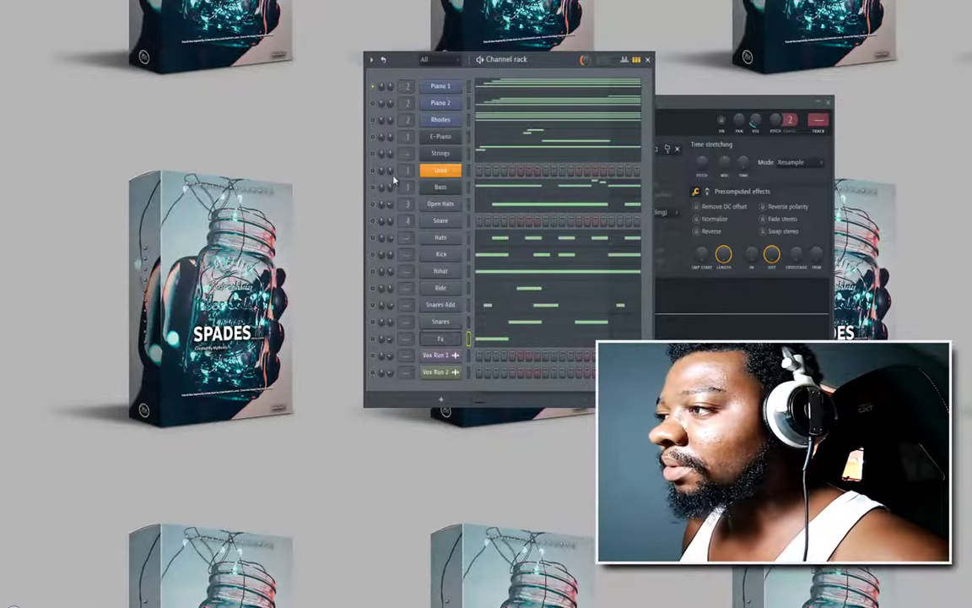
Step: Paste the copied 50% volume value onto the Lead, Bass, Open Hats, Snare and Hats channels in the Channel rack
right_click(392, 175)
click(413, 309)
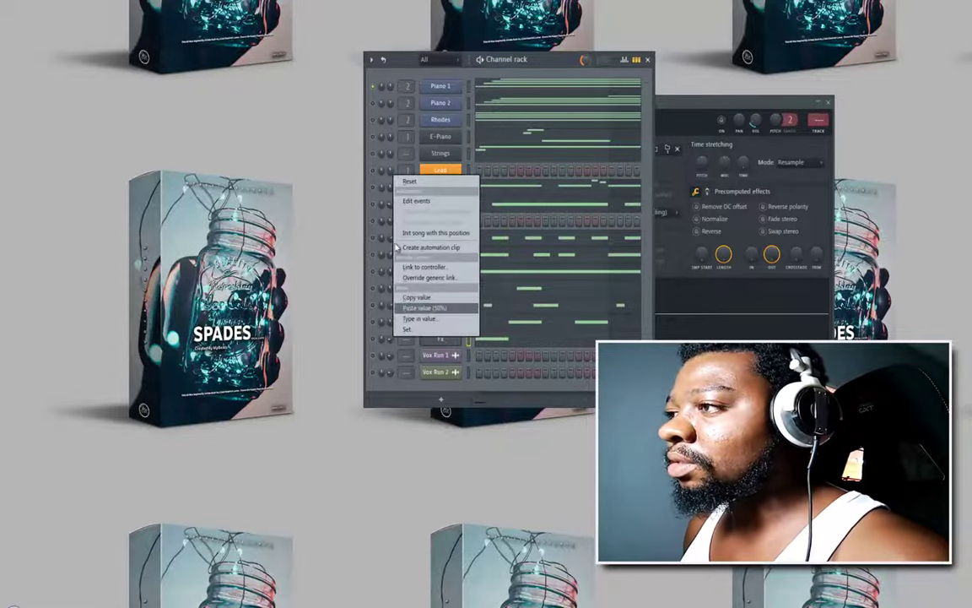
right_click(390, 187)
click(413, 320)
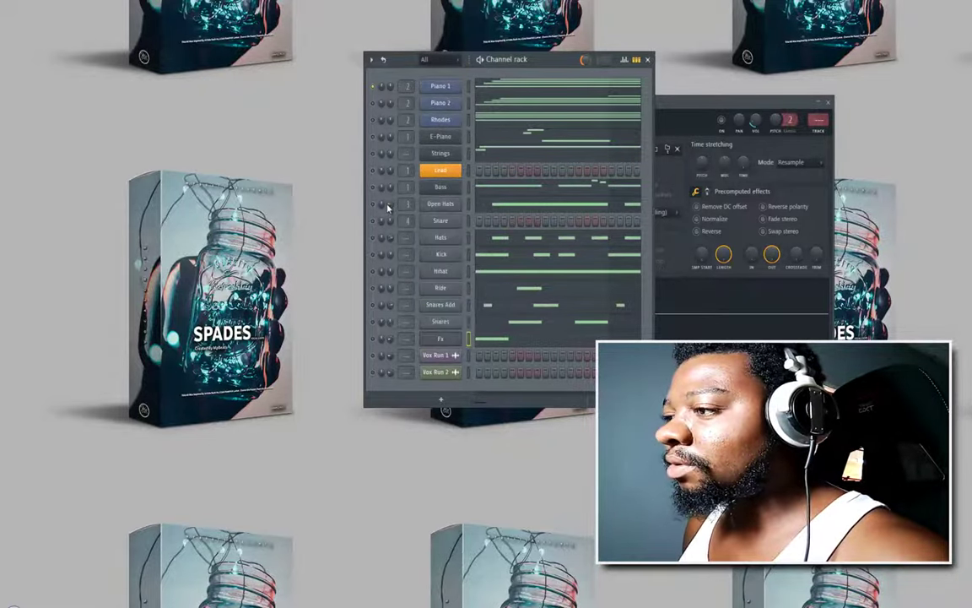
right_click(390, 207)
click(422, 341)
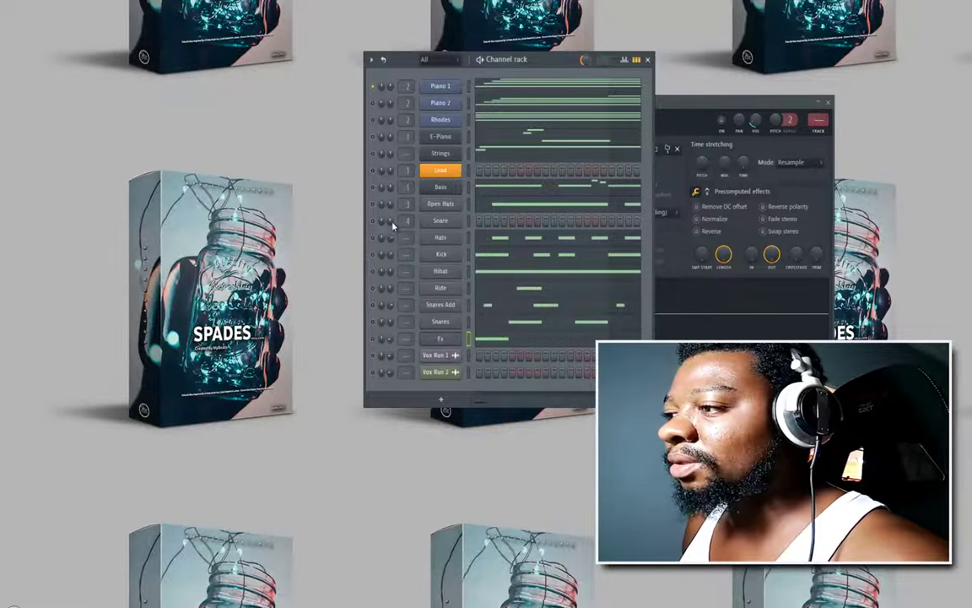
right_click(390, 222)
click(413, 355)
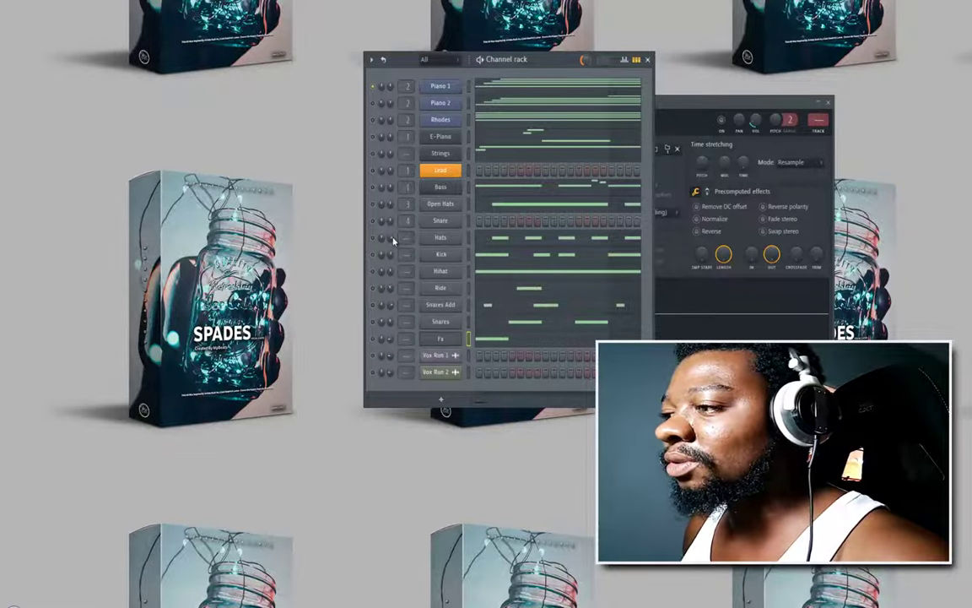
right_click(391, 240)
click(419, 370)
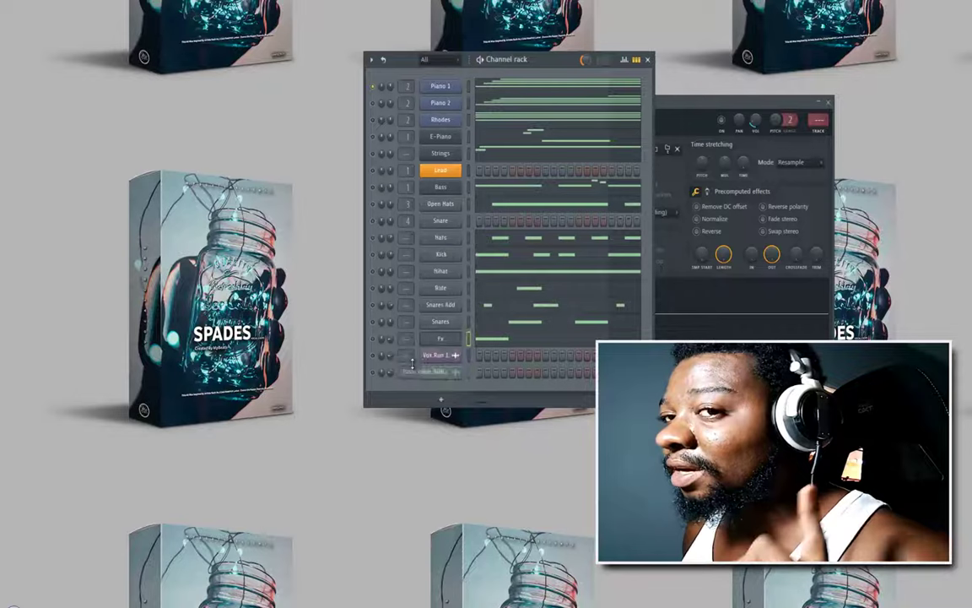
Step: Paste the 50% volume value onto the Ride, Snares Add, Snares, Fx, Vox Run 1 and Vox Run 2 channels
right_click(393, 289)
click(419, 424)
right_click(391, 304)
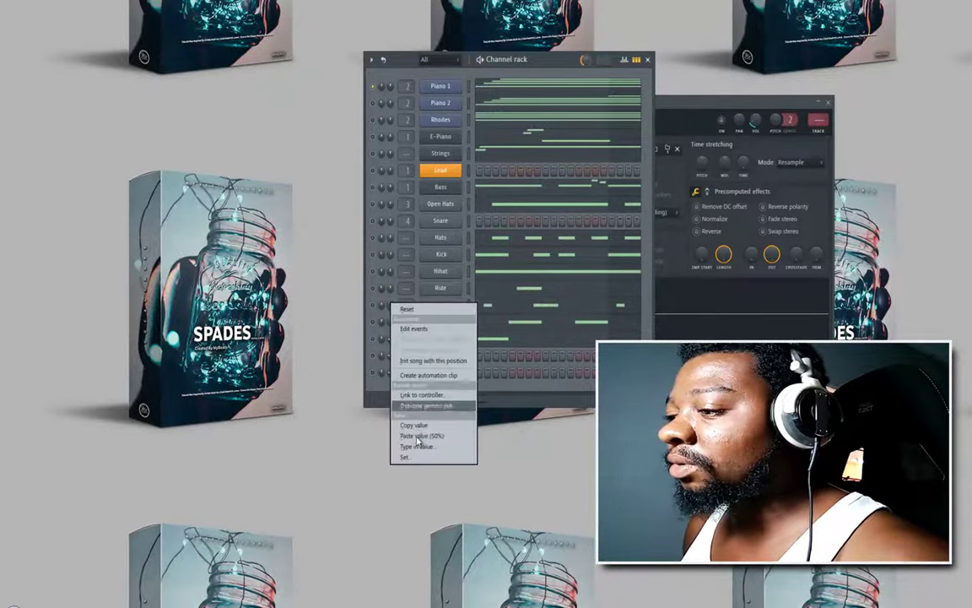
click(420, 435)
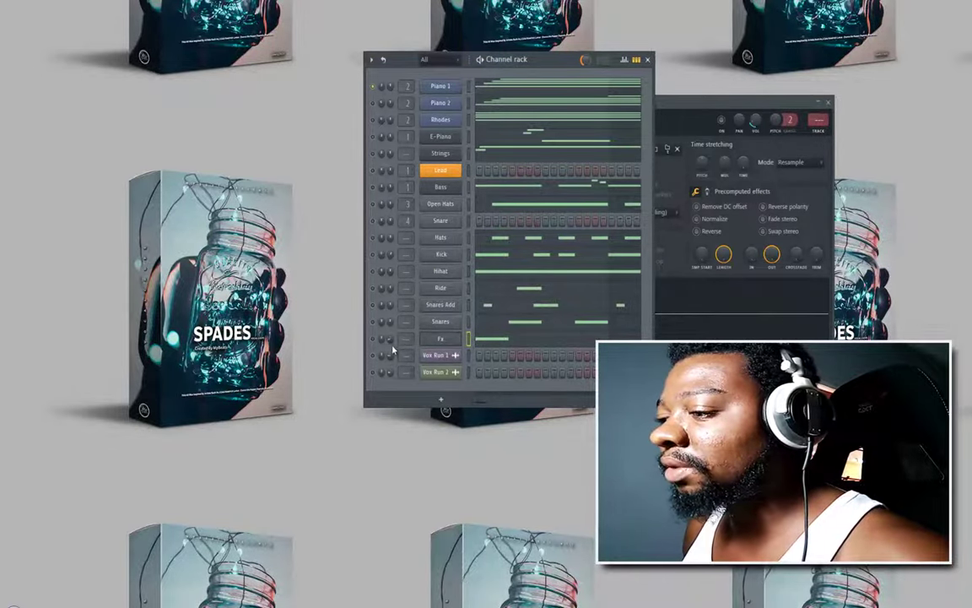
right_click(392, 349)
click(420, 475)
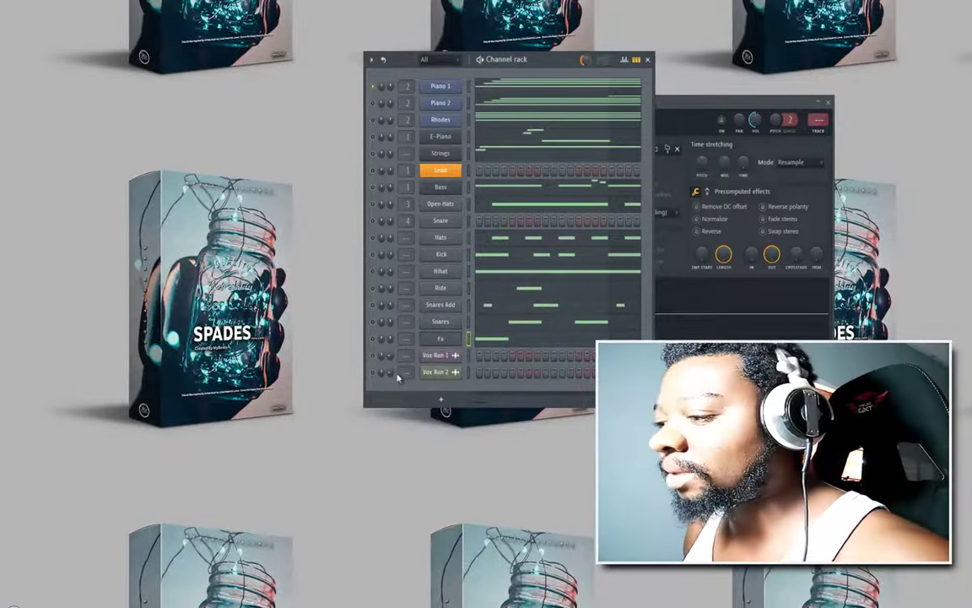
right_click(397, 376)
click(419, 489)
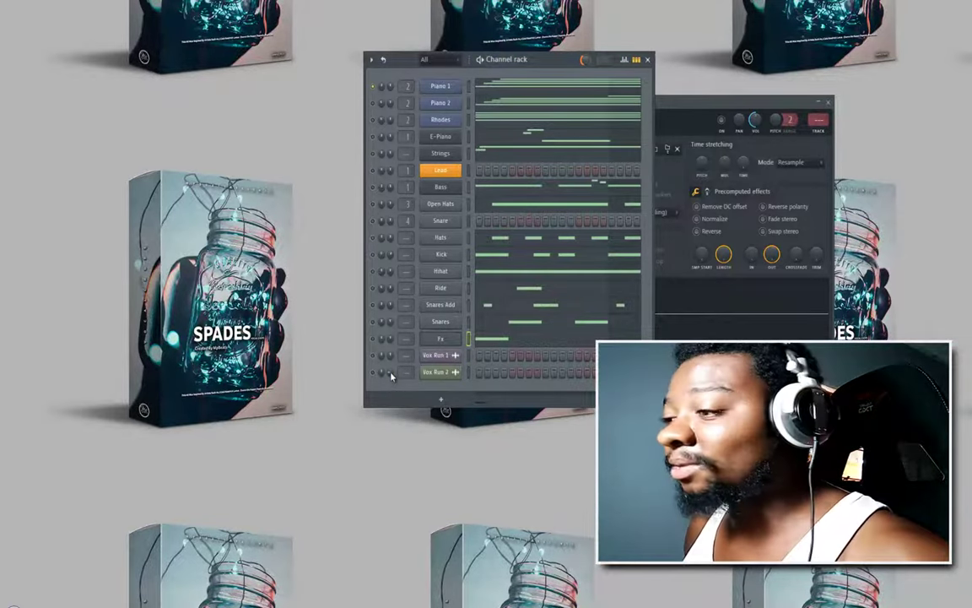
right_click(391, 376)
click(415, 498)
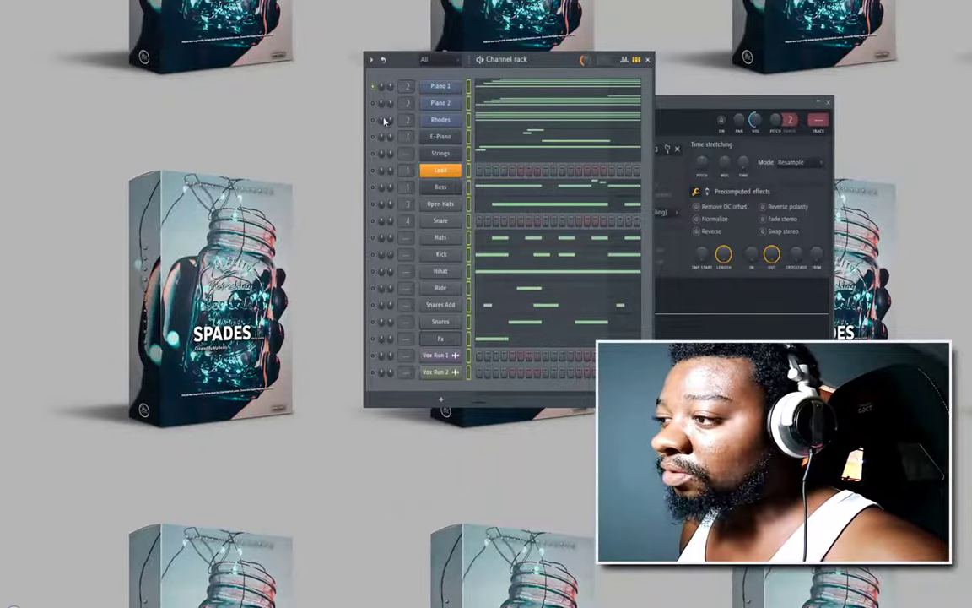
right_click(389, 322)
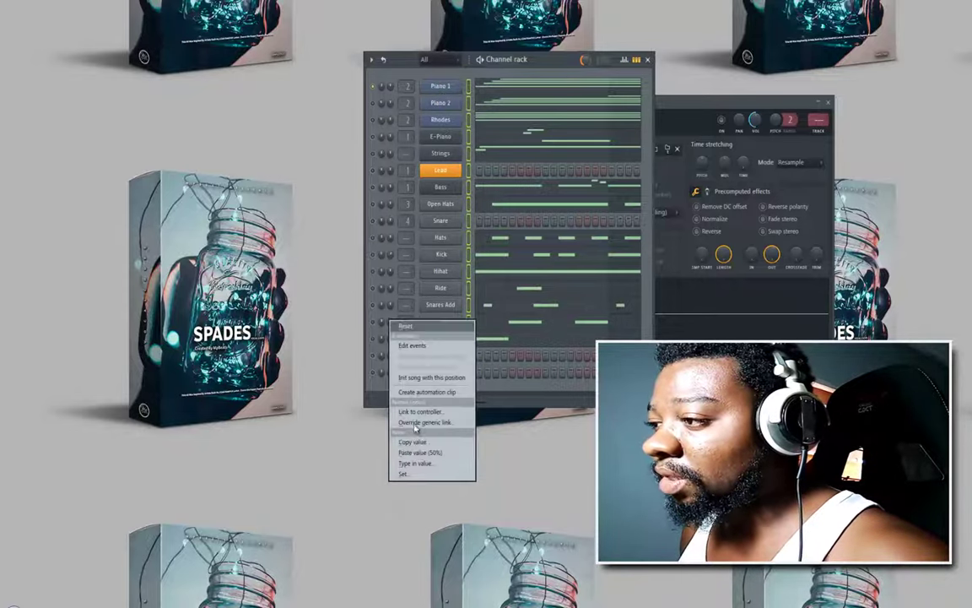
click(413, 442)
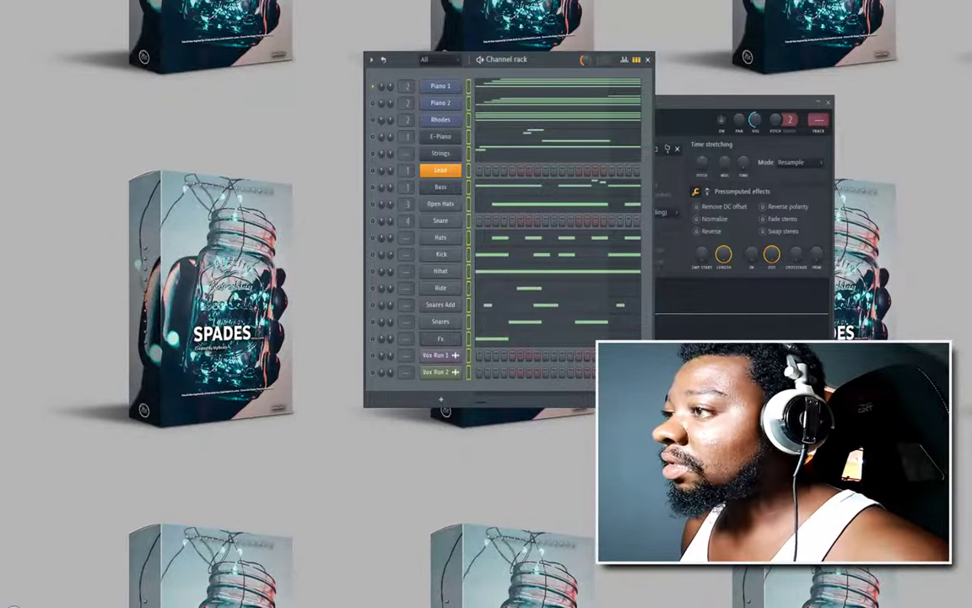
Step: Open the mixer and route all selected channels to consecutive tracks starting from Insert 1
key(F9)
right_click(168, 350)
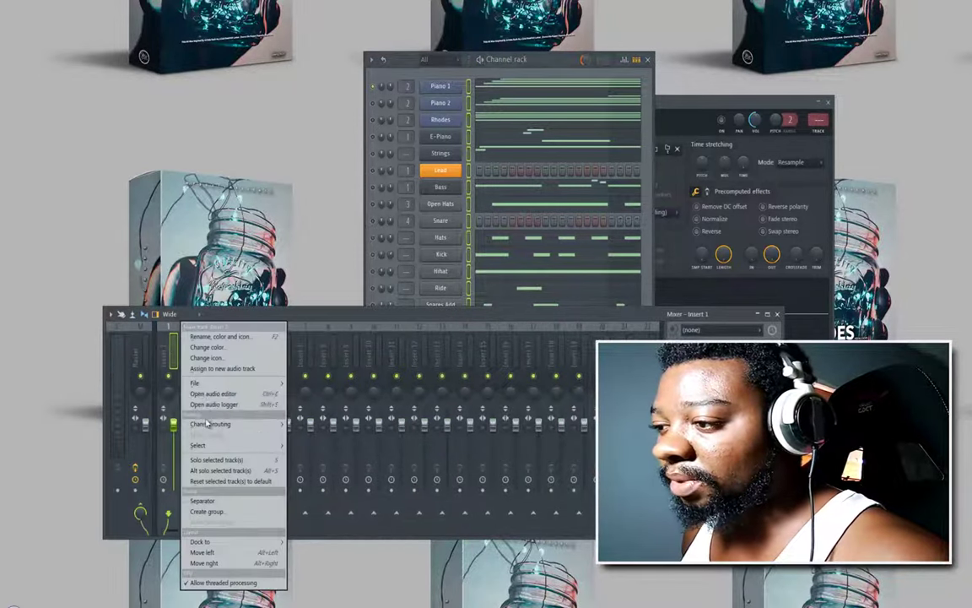
mouse_move(203, 425)
click(291, 435)
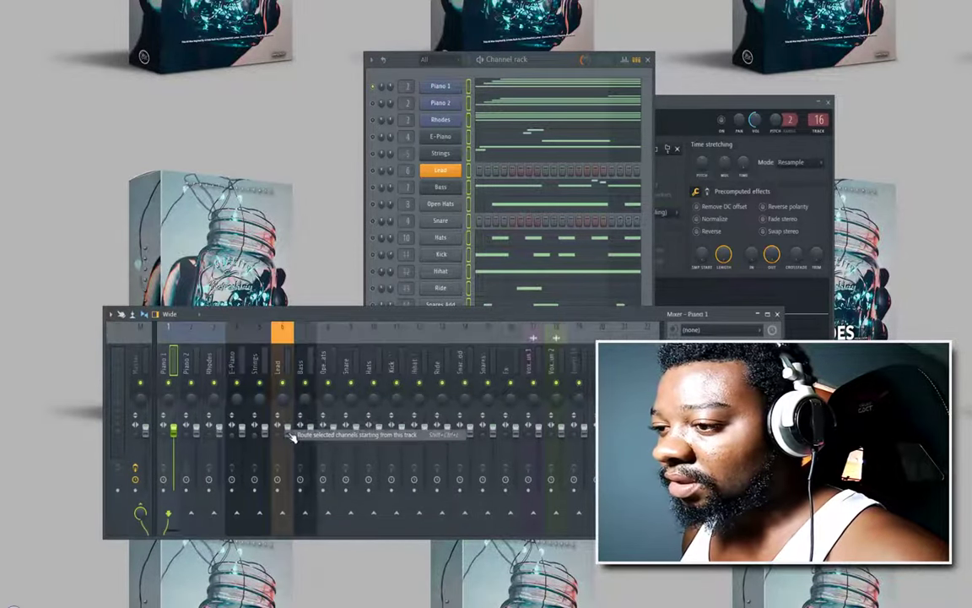
Step: Pull the mixer faders fully down for all tracks from Piano 1 through Hihat
click(184, 451)
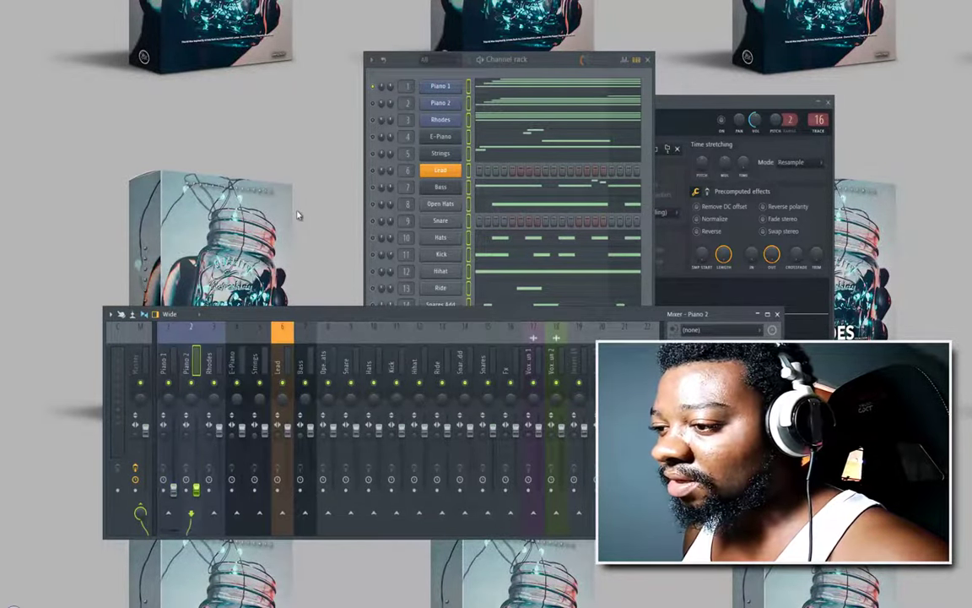
drag(219, 430, 242, 506)
drag(265, 431, 266, 519)
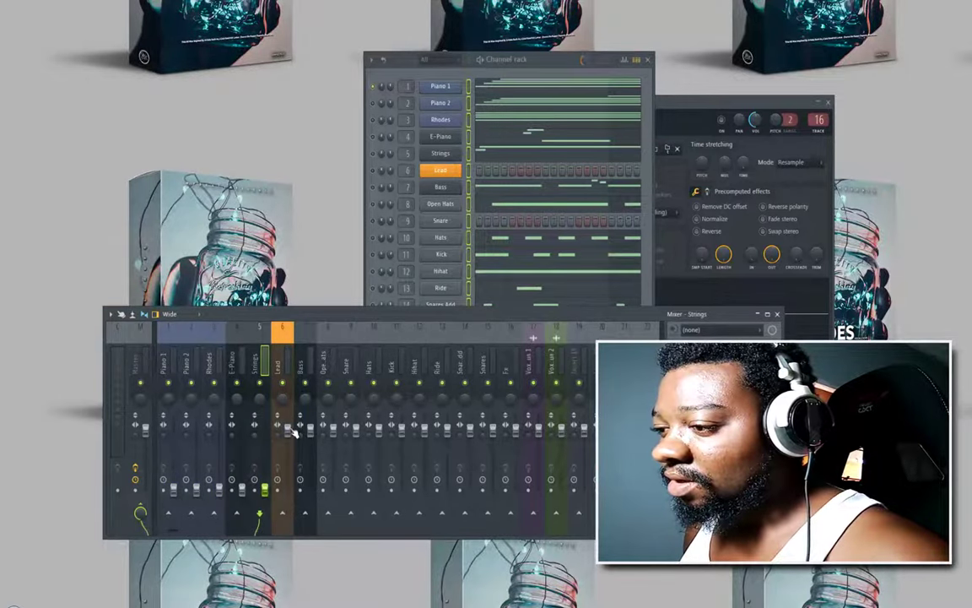
drag(288, 432, 311, 506)
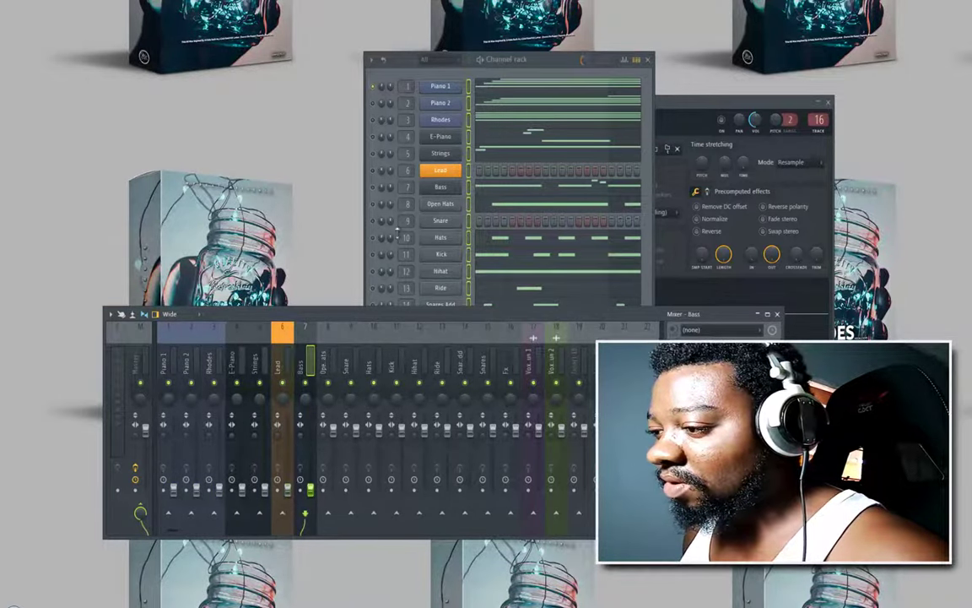
drag(357, 430, 356, 502)
drag(379, 431, 379, 505)
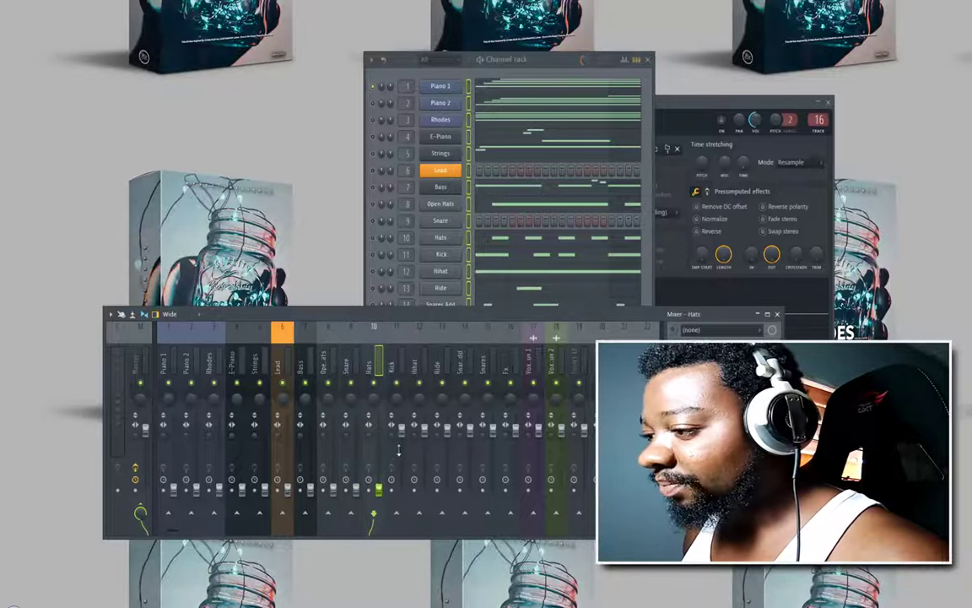
drag(402, 431, 424, 503)
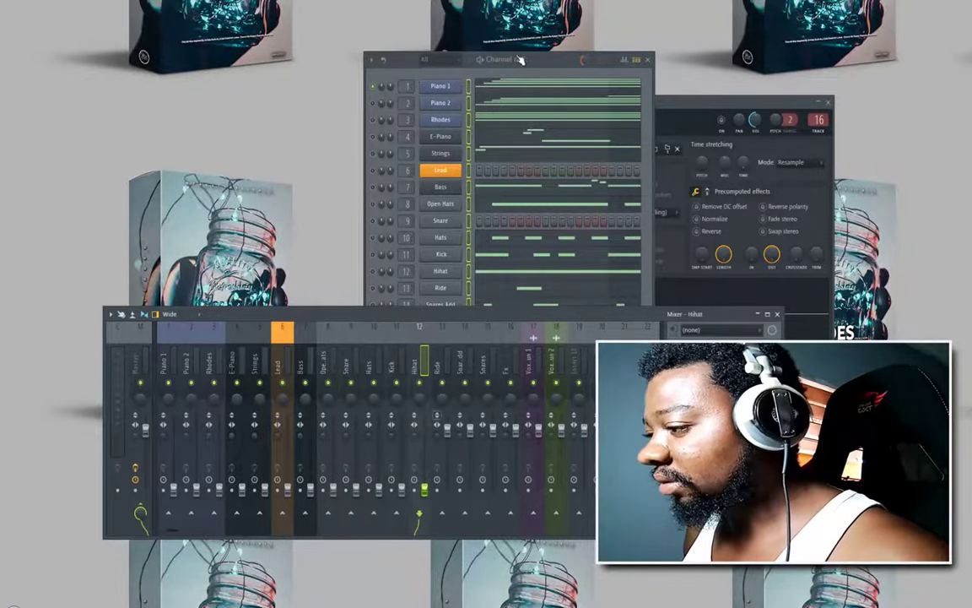
Step: Pull the mixer faders fully down from Ride through Vox Run 2, raise the Master fader slightly, and close the mixer
drag(447, 432, 470, 500)
drag(493, 430, 493, 491)
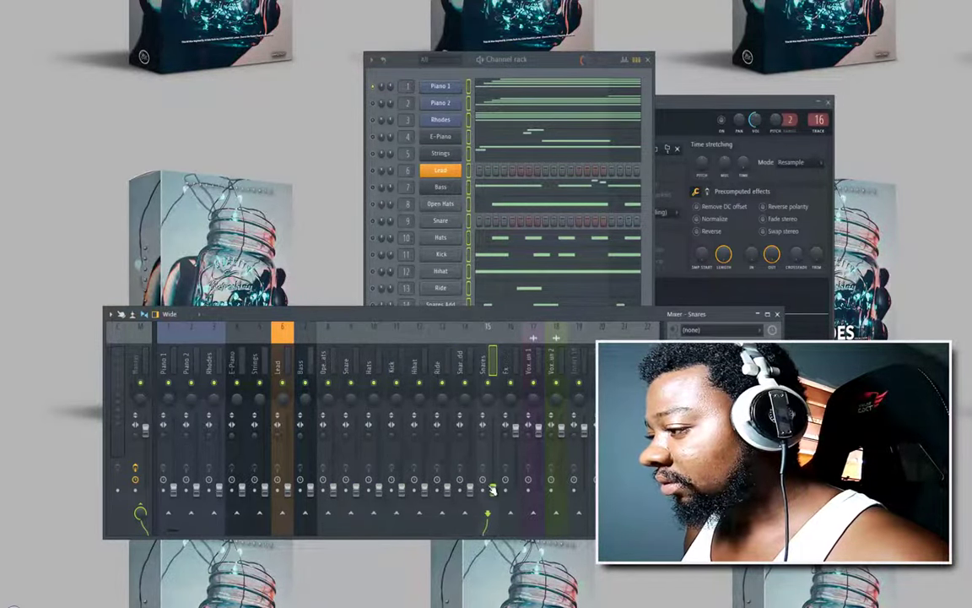
drag(517, 430, 517, 496)
drag(538, 429, 538, 492)
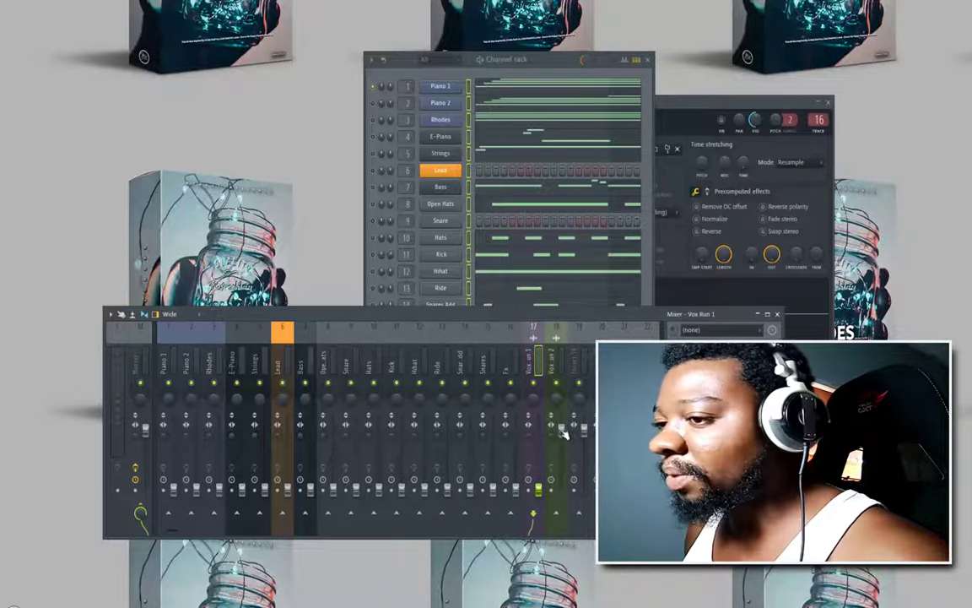
drag(561, 427, 561, 489)
click(149, 430)
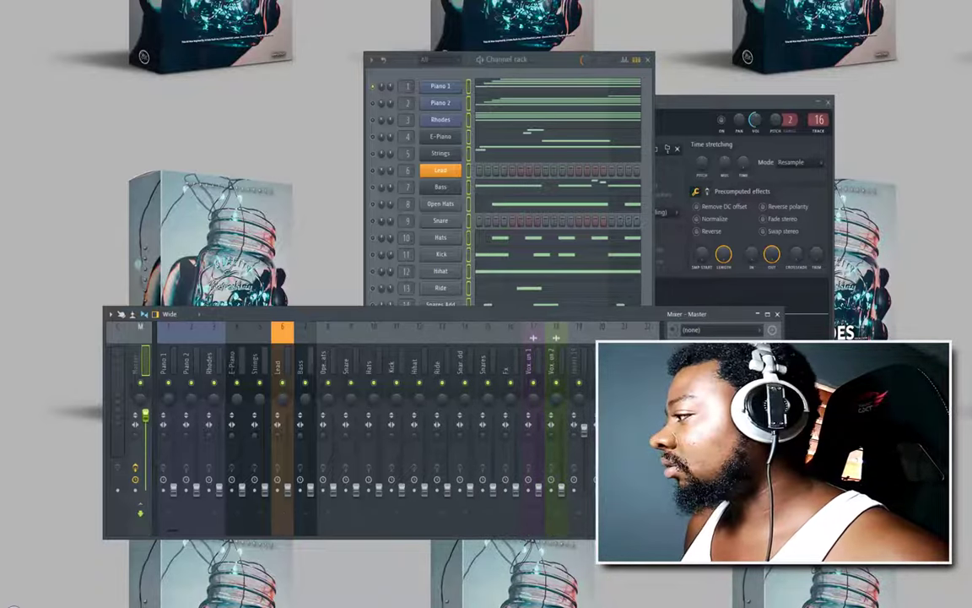
click(778, 315)
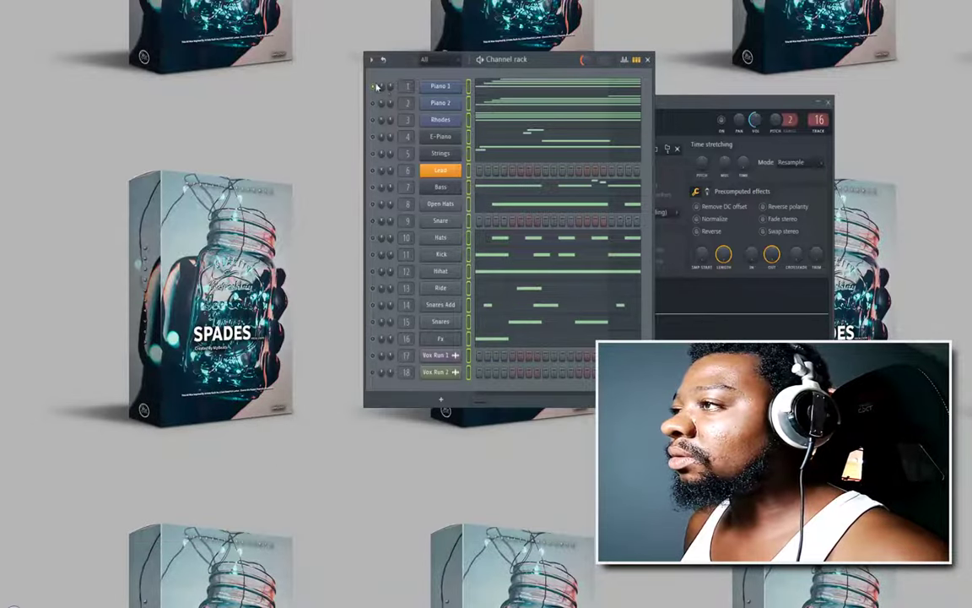
Step: Unmute all channels in the Channel rack and close the open windows
right_click(377, 85)
click(390, 91)
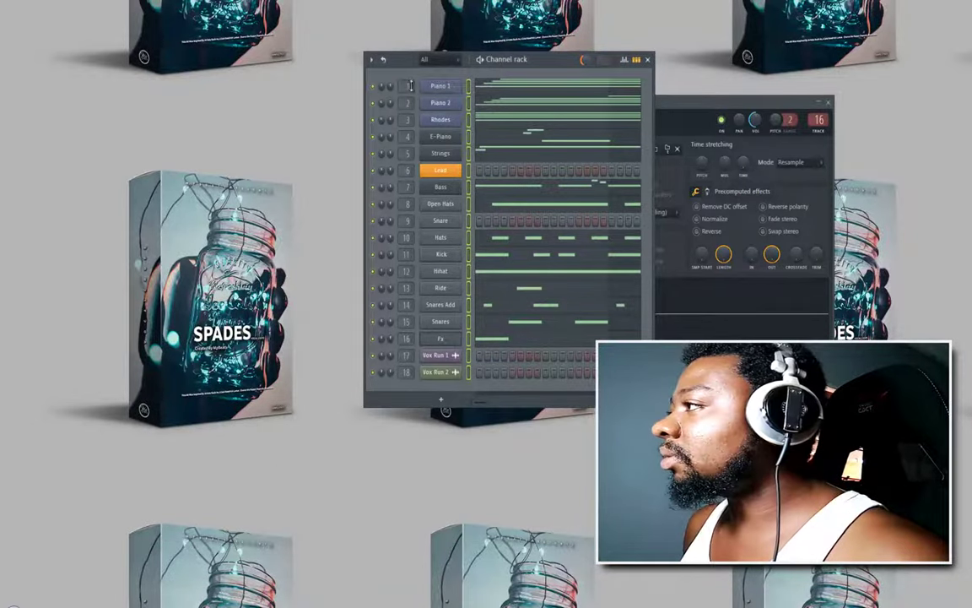
click(649, 59)
key(Escape)
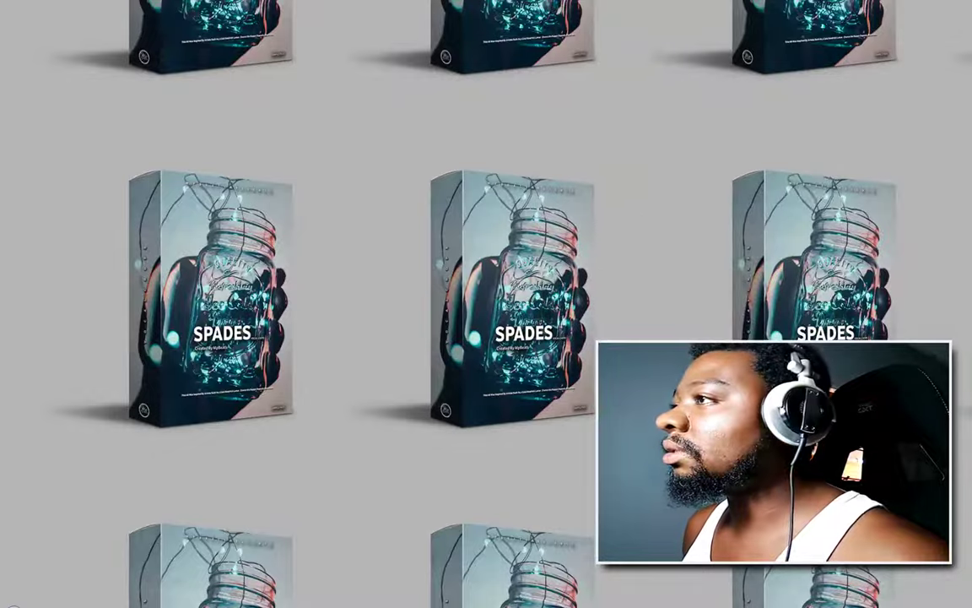
Step: Open the playlist and rearrange the clips so both Vox Run clips sit on Track 1 and Pattern 1 on Track 2
key(F5)
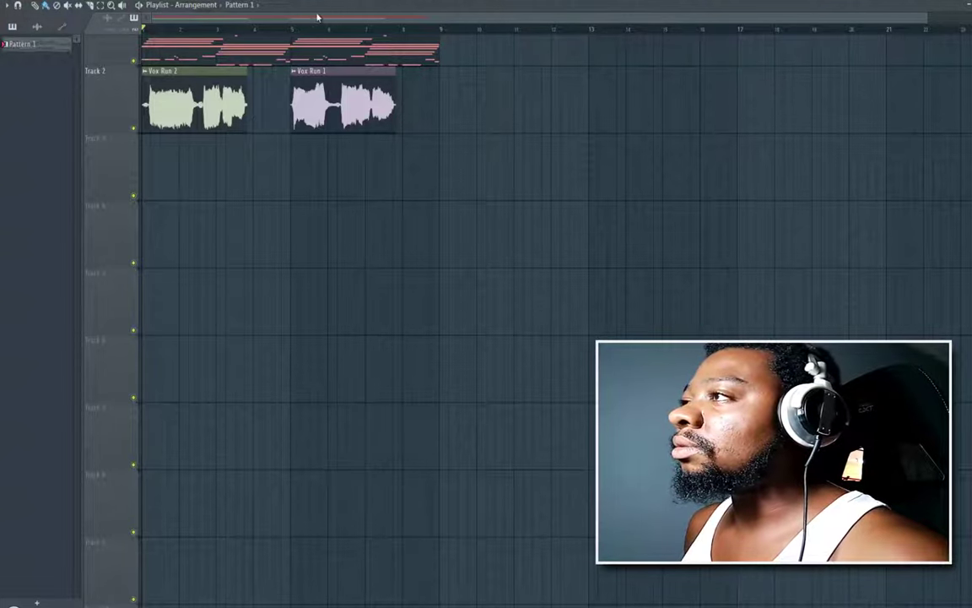
drag(332, 159, 323, 187)
click(99, 6)
click(166, 97)
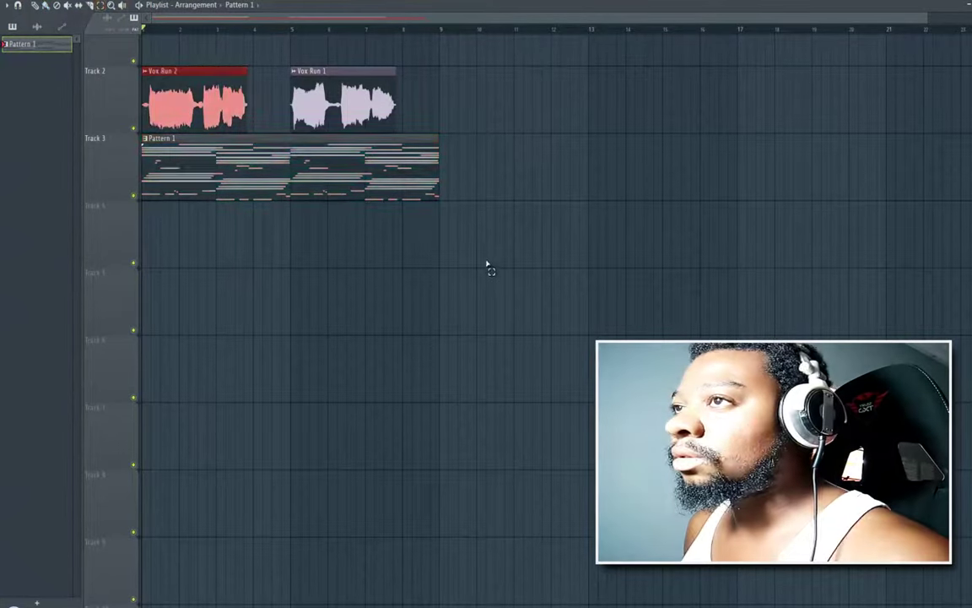
key(ctrl+a)
click(35, 6)
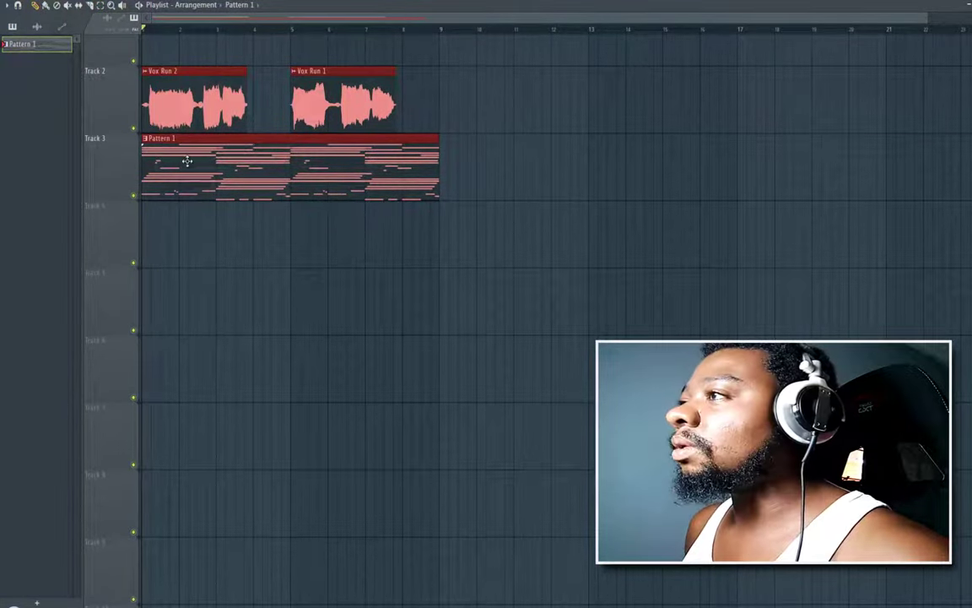
drag(186, 161, 184, 91)
ctrl+click(542, 185)
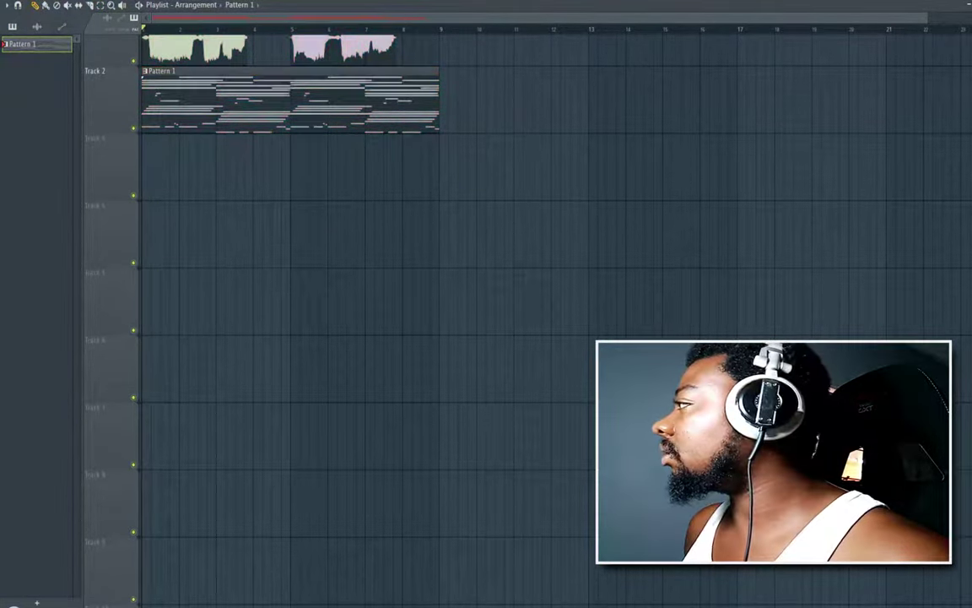
Step: Split Pattern 1 by channel into a separate pattern for each instrument
scroll(540, 321, up, 3)
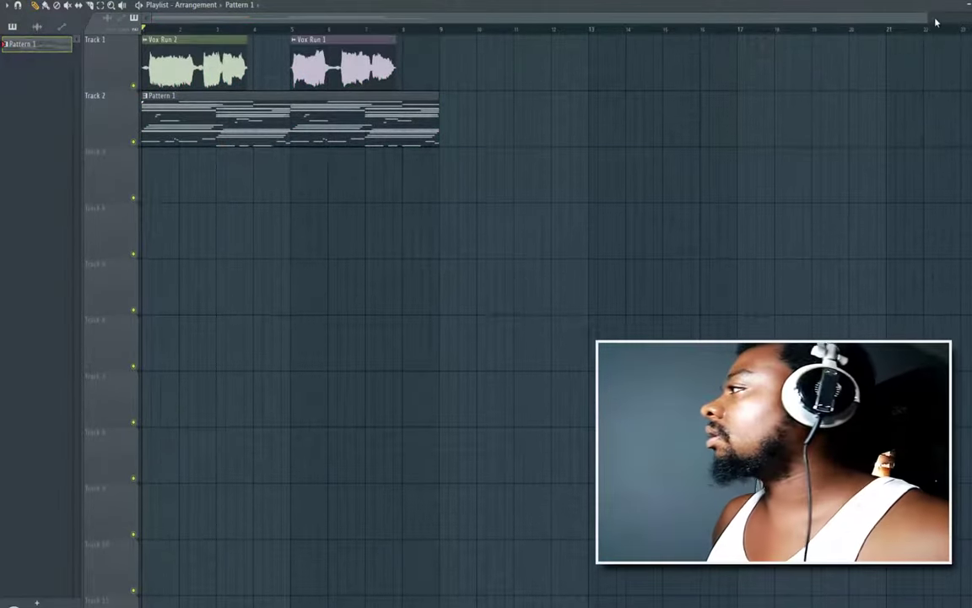
drag(873, 16, 692, 16)
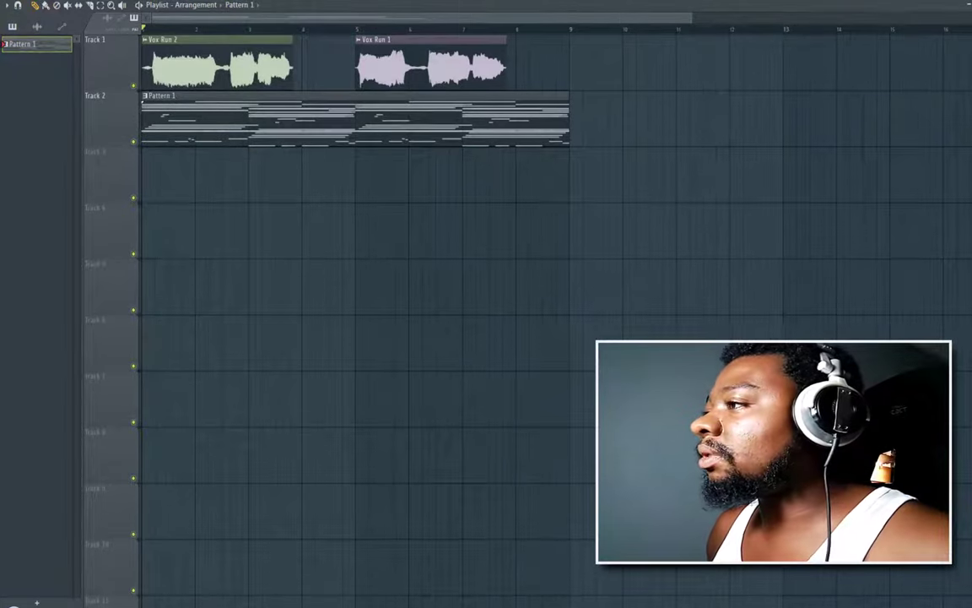
right_click(453, 1)
click(529, 158)
Step: Move the Piano 1, Piano 2, Rhodes, E-Piano and Strings clips from Track 2 to Tracks 3 through 7, one per track
drag(374, 118, 365, 224)
drag(402, 109, 373, 313)
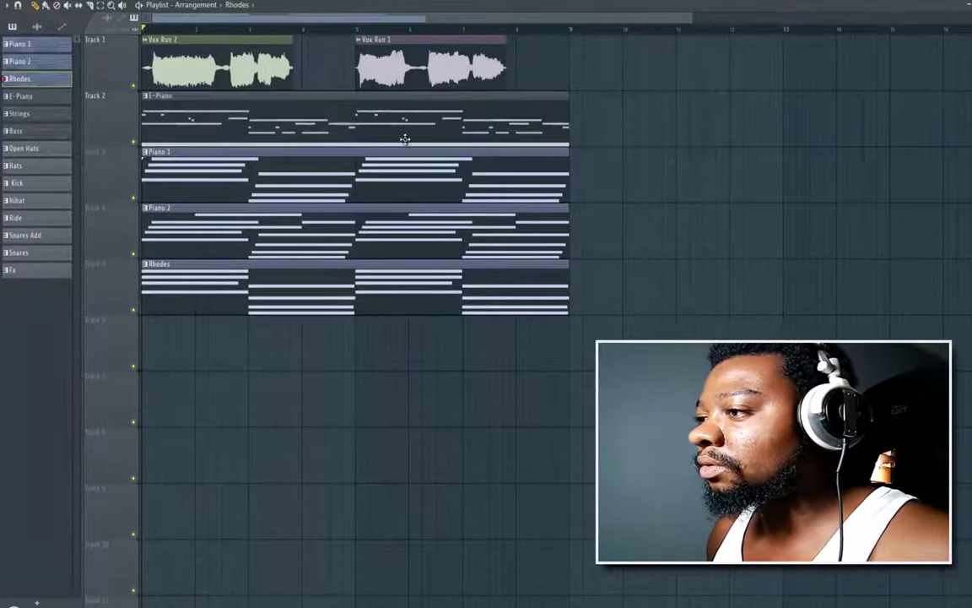
drag(371, 418, 372, 336)
drag(378, 128, 342, 437)
drag(338, 394, 337, 394)
Step: Move the Bass, Open Hats, Hats and Kick clips from Track 2 to Tracks 8 through 11, one per track
drag(325, 127, 330, 428)
drag(327, 123, 302, 514)
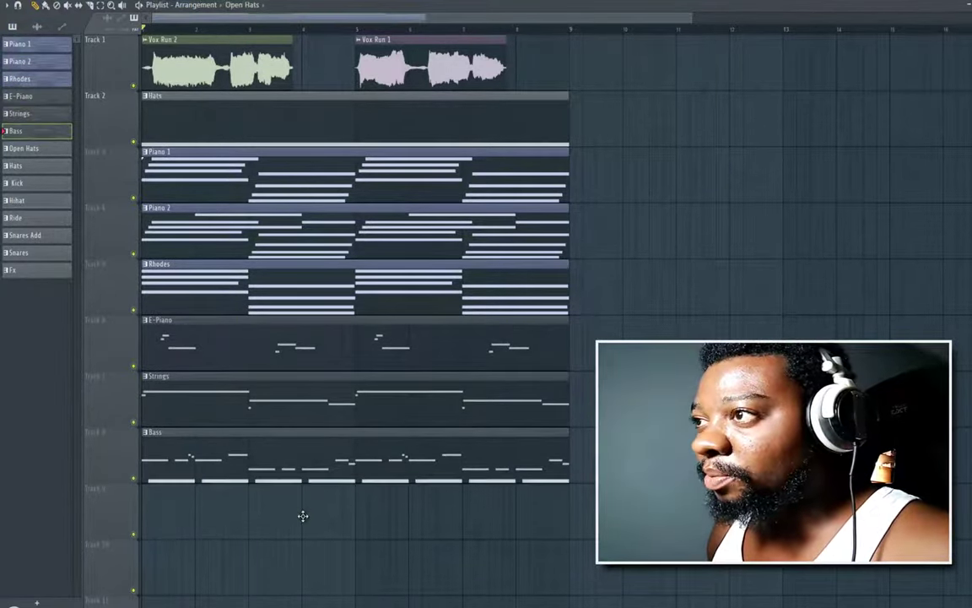
drag(301, 143, 256, 575)
scroll(27, 39, down, 3)
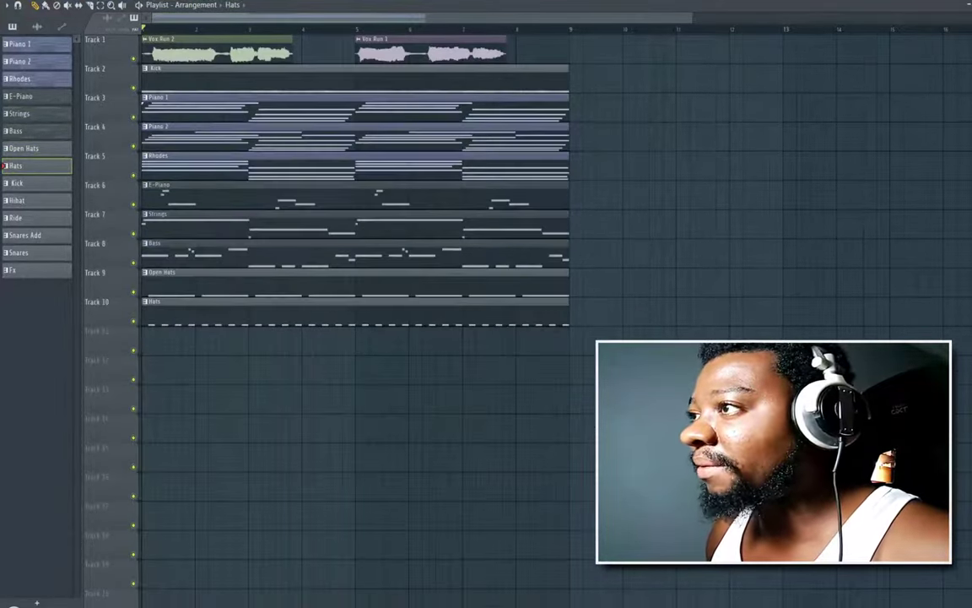
drag(381, 86, 343, 334)
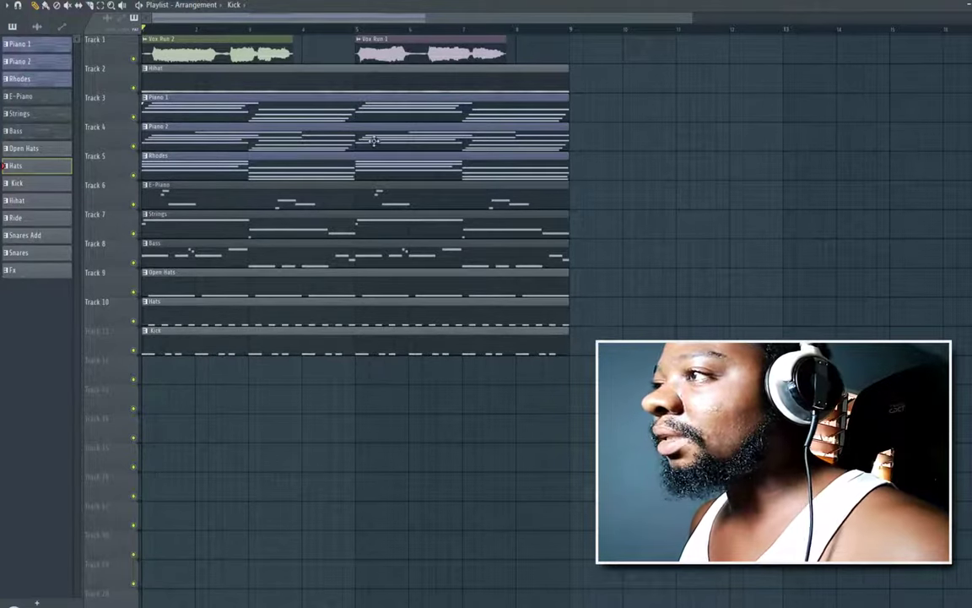
Step: Move the Hihat, Ride, Snares Add and Snares clips from Track 2 onto separate tracks, starting with Hihat on Track 12
drag(384, 75, 319, 359)
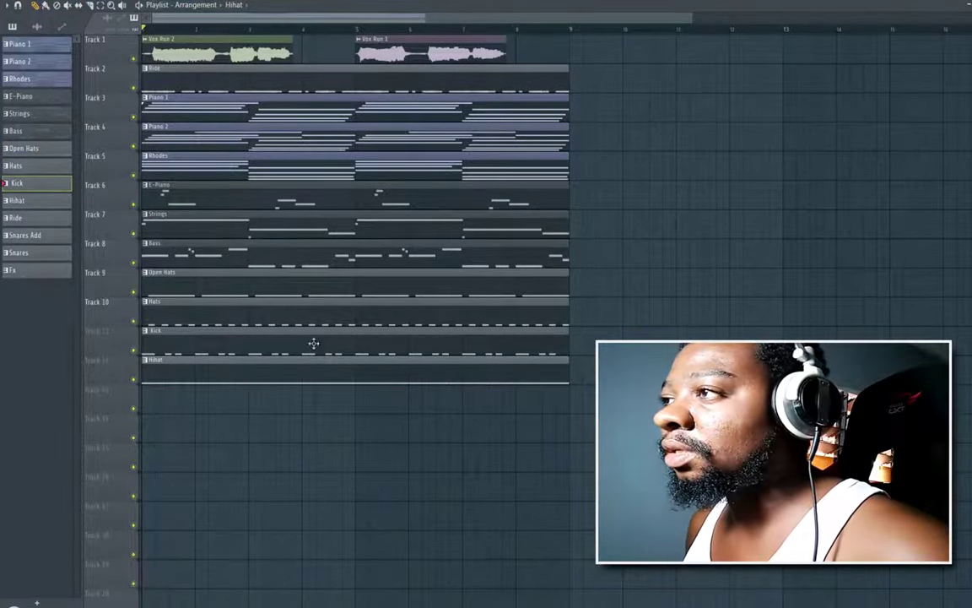
drag(308, 83, 250, 370)
drag(324, 68, 252, 417)
drag(291, 83, 236, 460)
mouse_move(268, 79)
mouse_down()
mouse_move(307, 83)
mouse_move(253, 86)
mouse_up()
drag(517, 72, 570, 72)
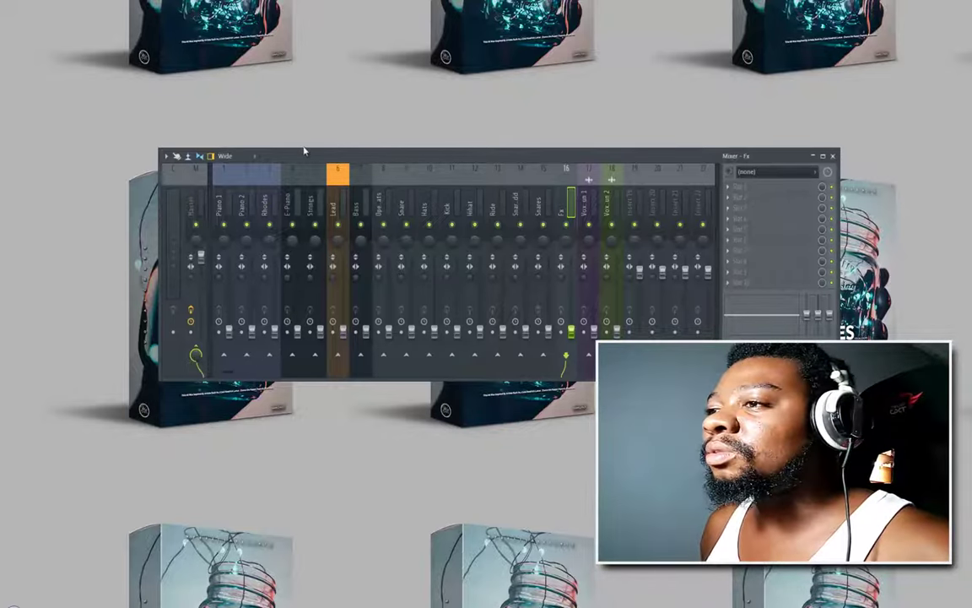
Step: Raise the gain in the Fruity Limiter on the Master channel and close the plugin
click(200, 261)
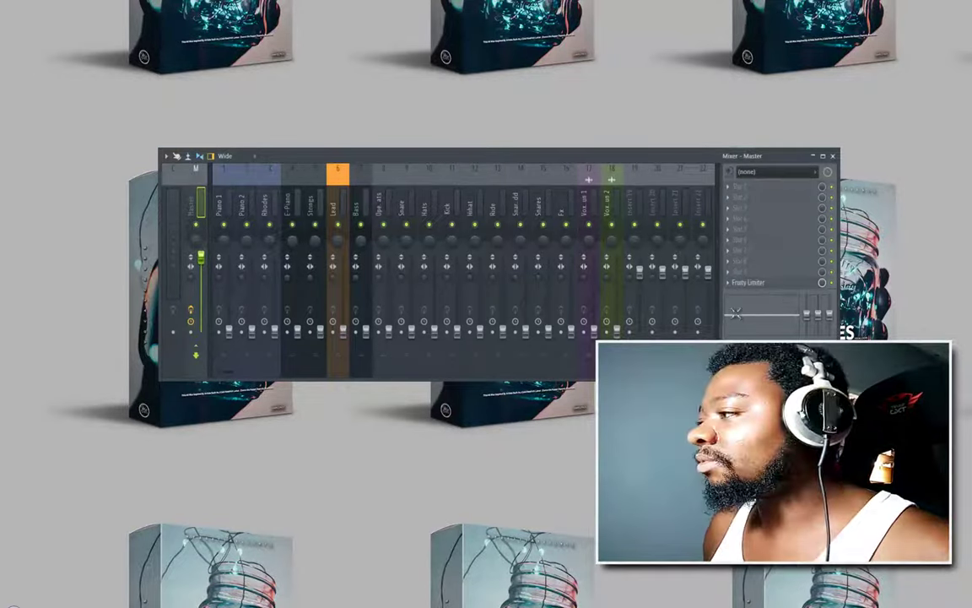
click(763, 284)
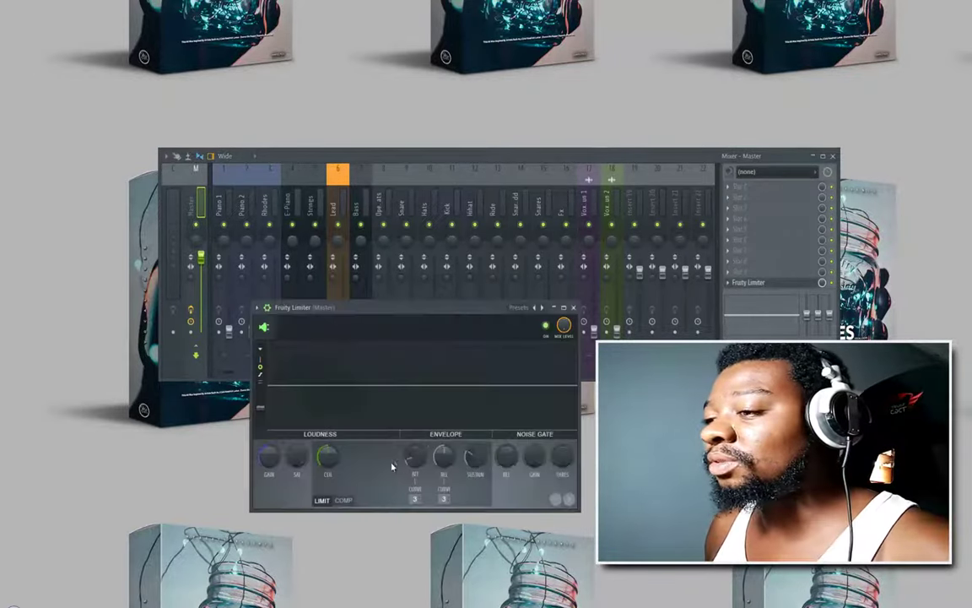
drag(274, 457, 277, 374)
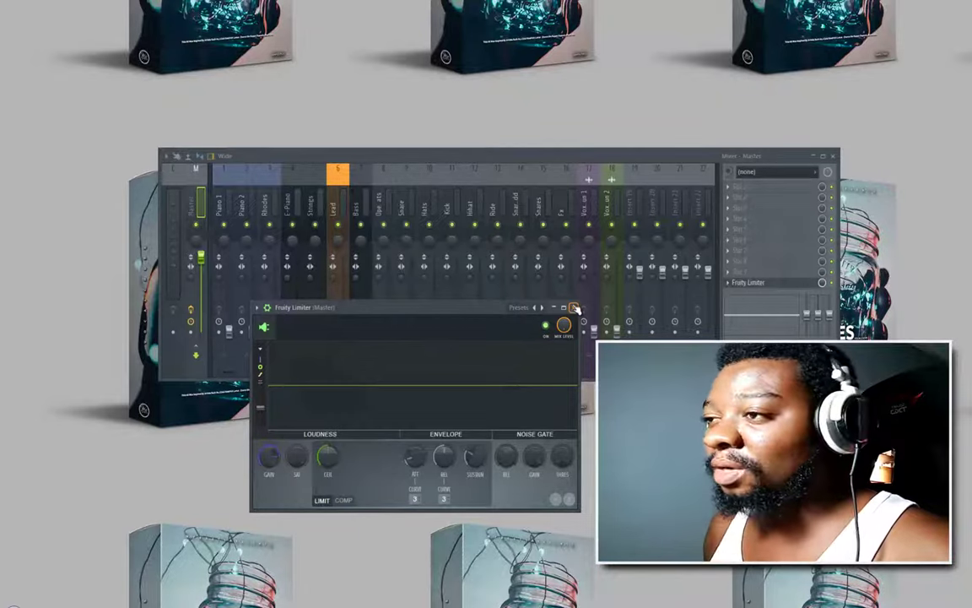
click(575, 308)
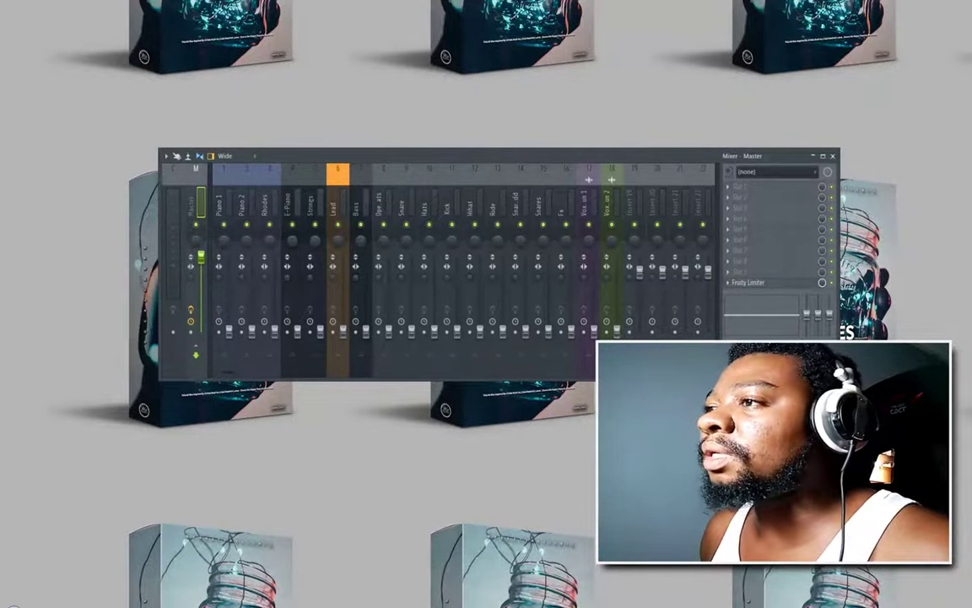
Step: Raise the Bass fader on the mixer
click(12, 1)
click(20, 17)
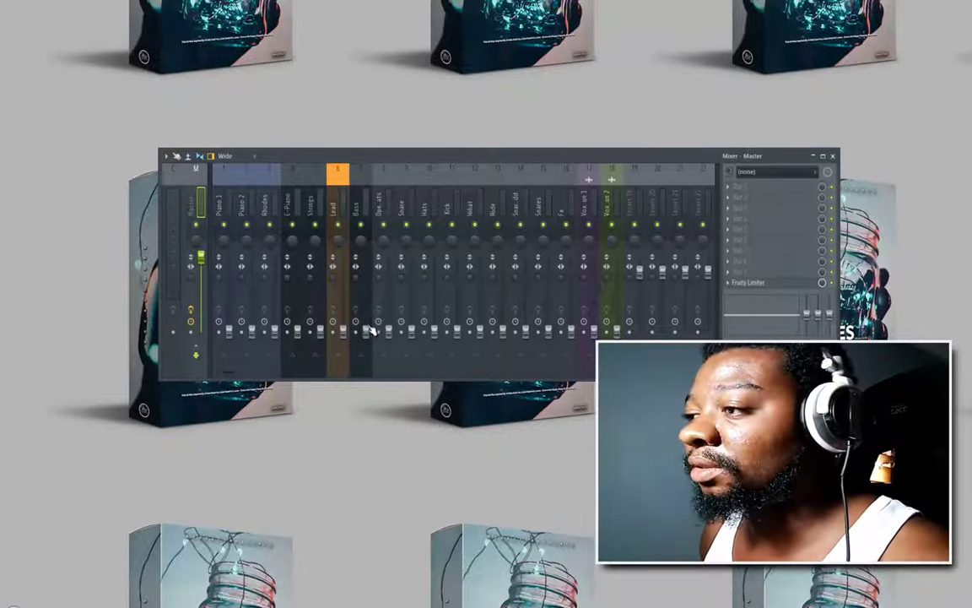
drag(368, 333, 364, 282)
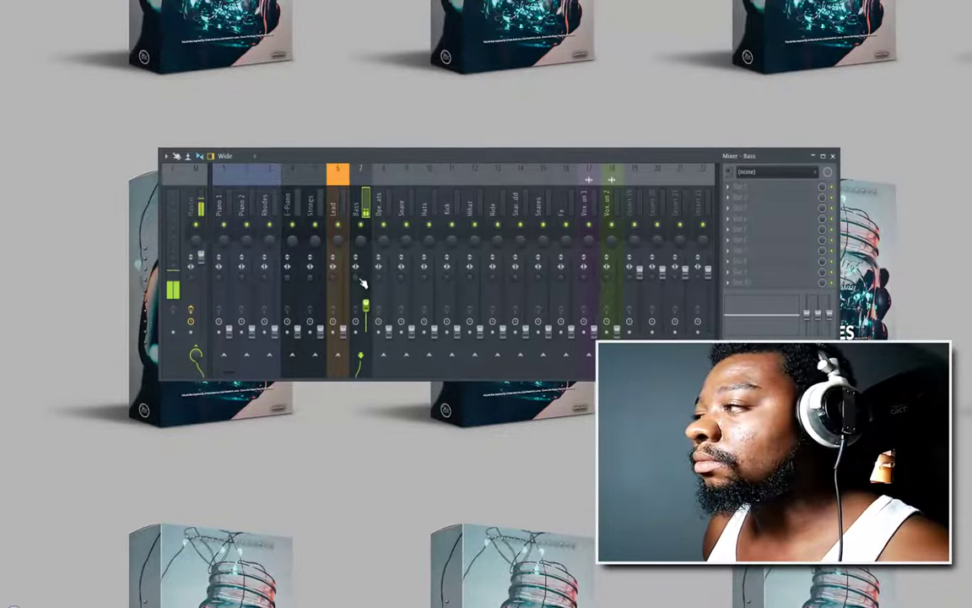
Step: Add Fruity Limiter to the Bass channel's first effect slot, adjust its ceiling and close the plugin
click(729, 188)
mouse_move(731, 195)
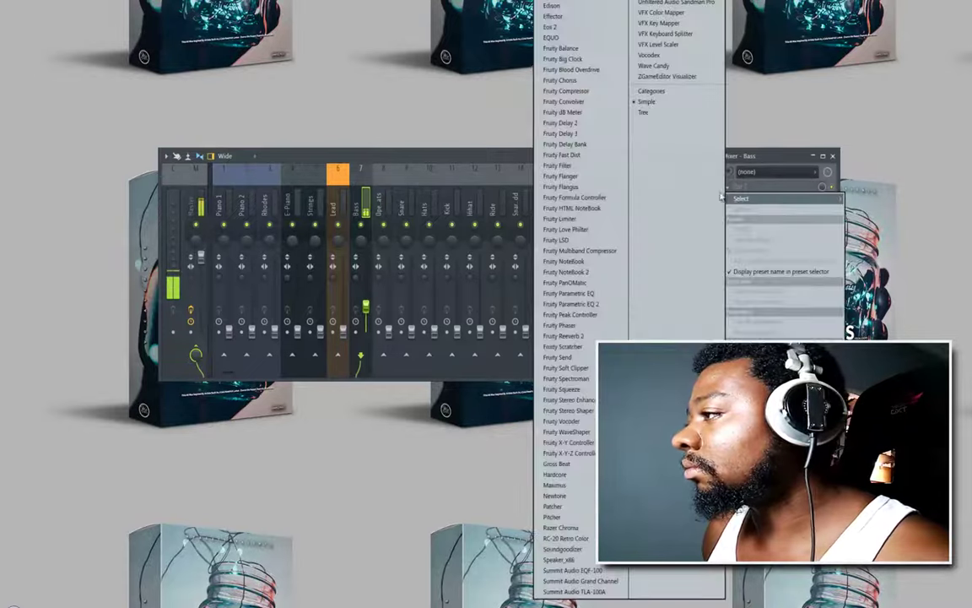
click(576, 219)
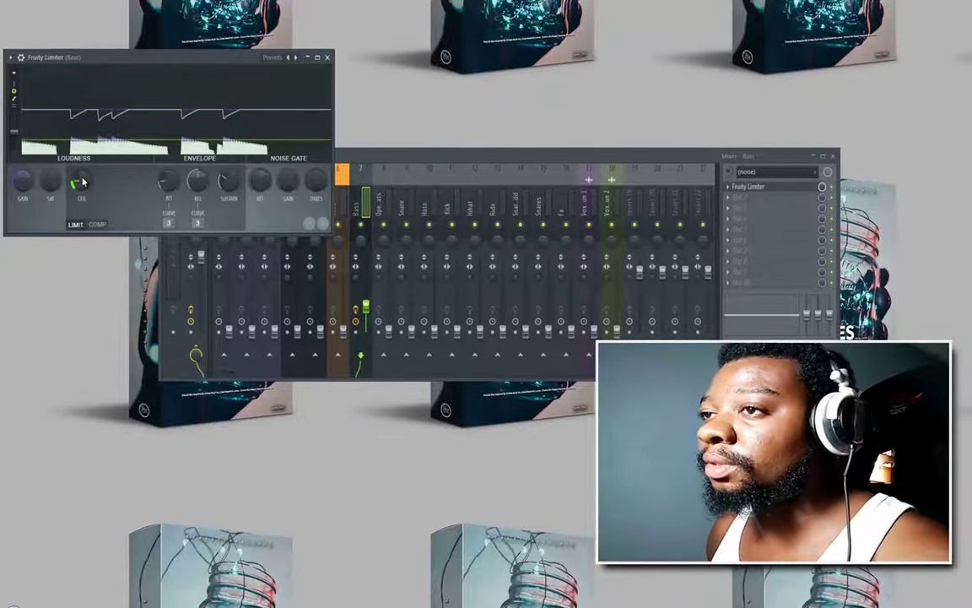
drag(82, 178, 85, 171)
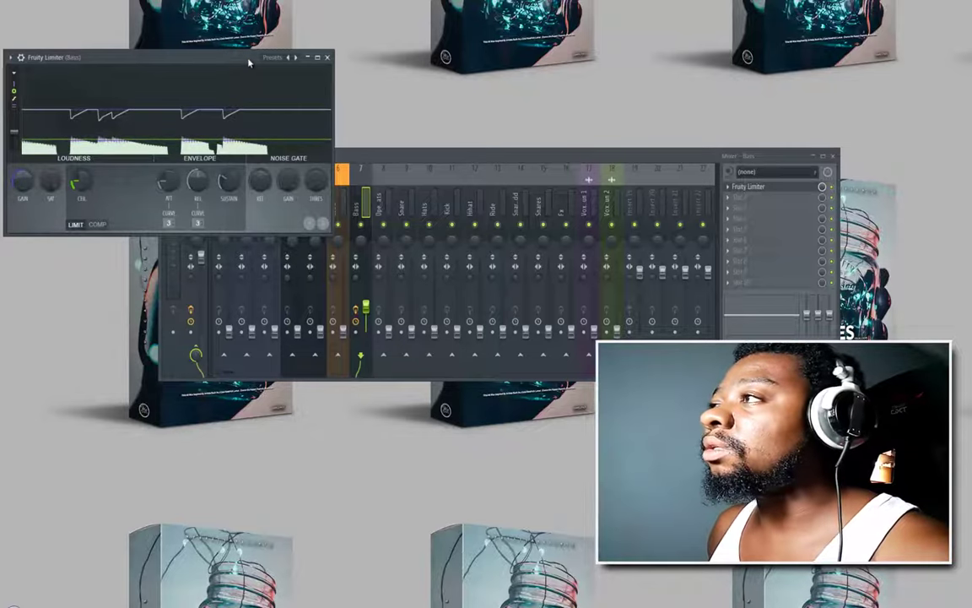
drag(308, 57, 375, 73)
click(395, 74)
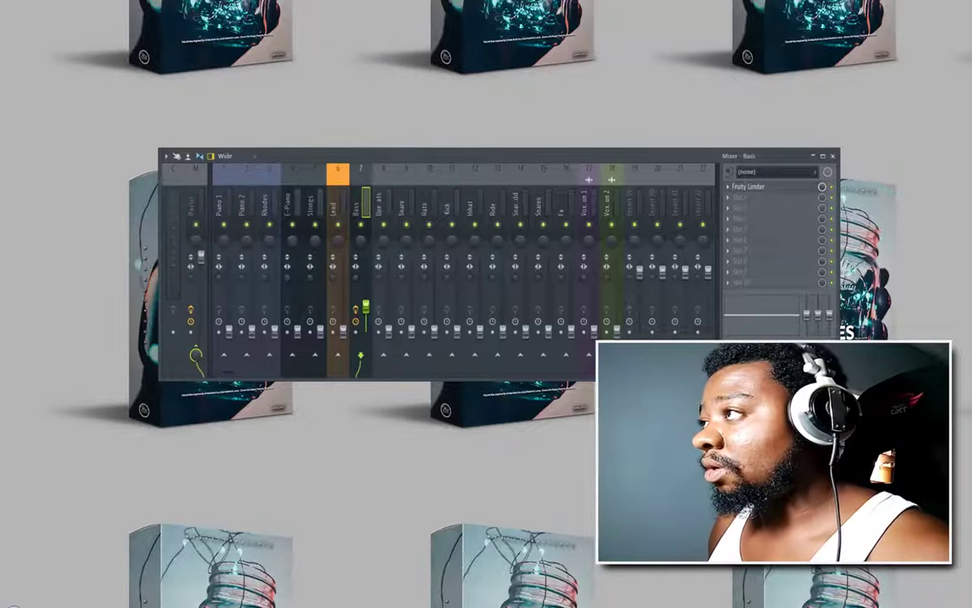
Step: Look at the volume envelope settings of the Open Hats channel, close them and return to the mixer
key(F6)
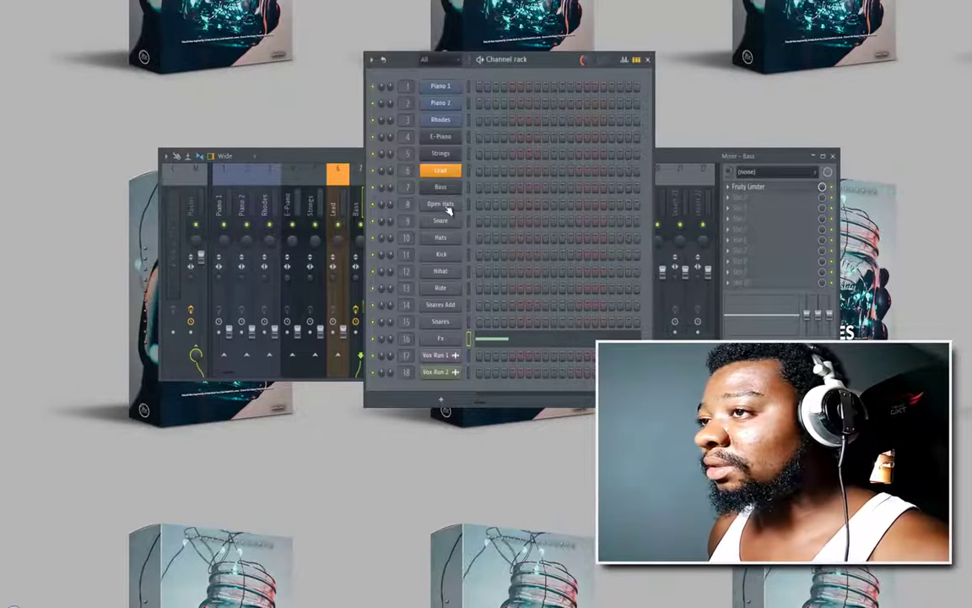
click(445, 205)
click(95, 136)
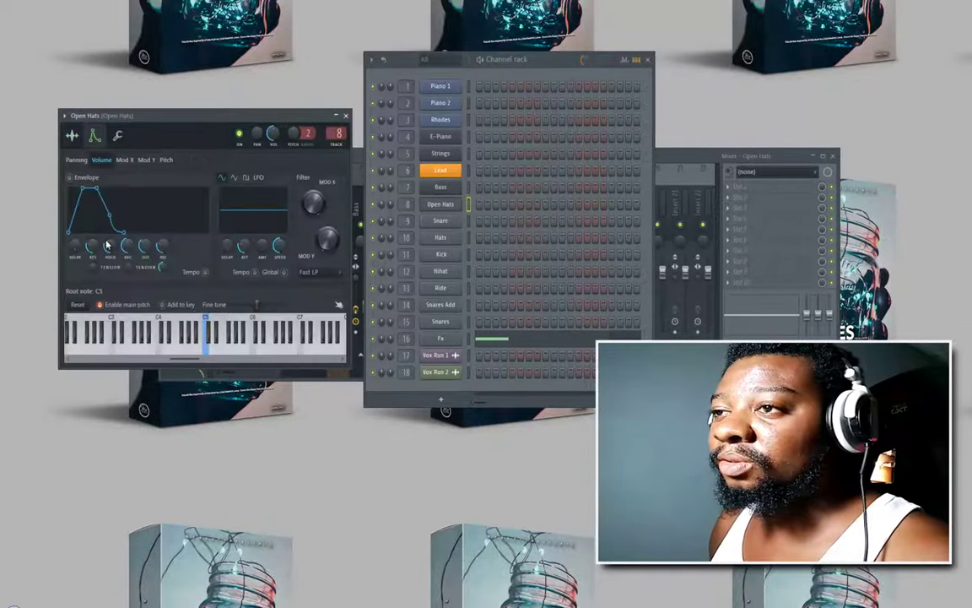
click(346, 116)
click(329, 156)
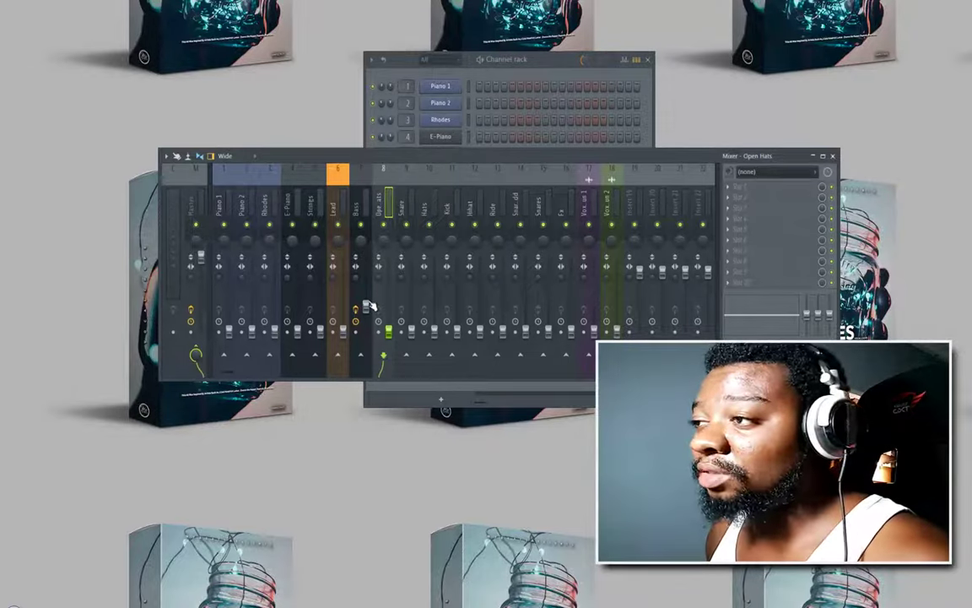
Step: Add Fruity Parametric EQ 2 to the second effect slot of the Bass channel
click(356, 214)
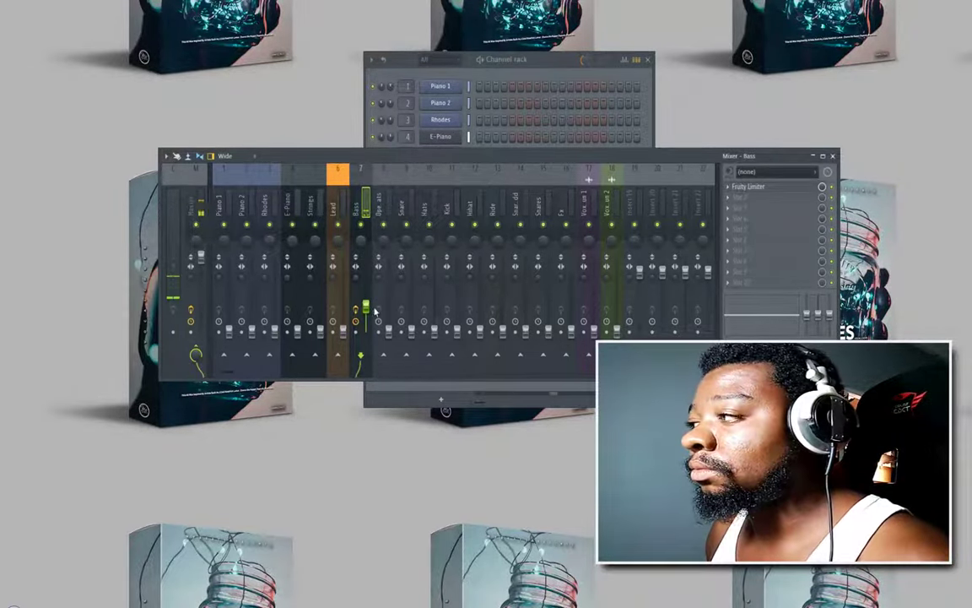
click(742, 196)
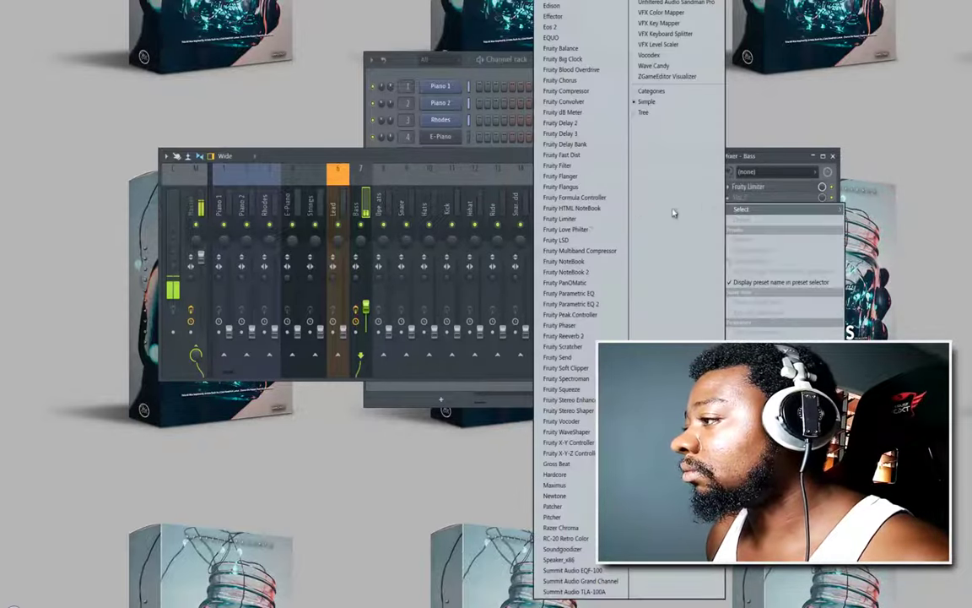
click(571, 304)
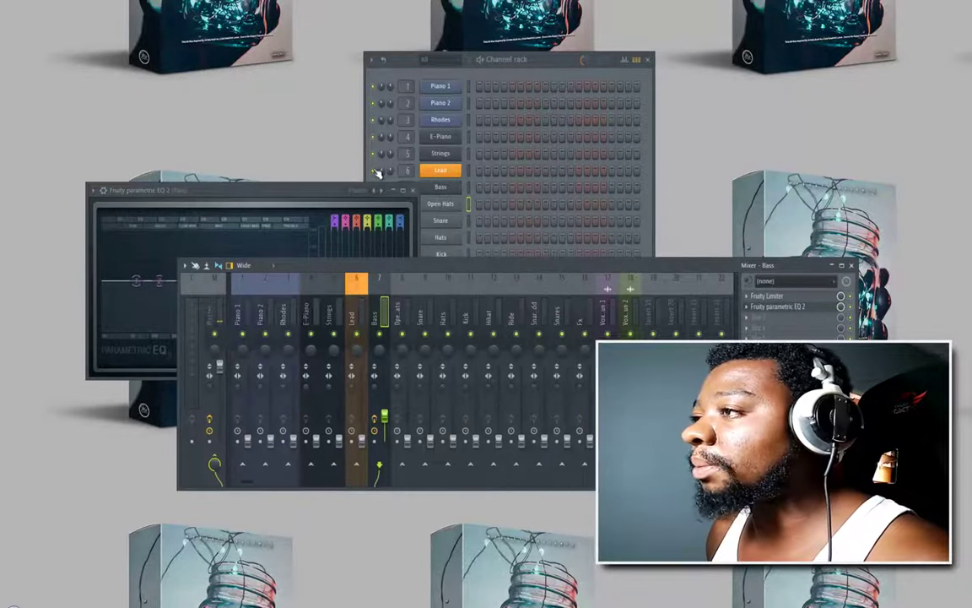
Step: Mute the Piano 1 through Lead channels in the channel rack, then close the rack, keeping the Bass EQ window in view
click(375, 159)
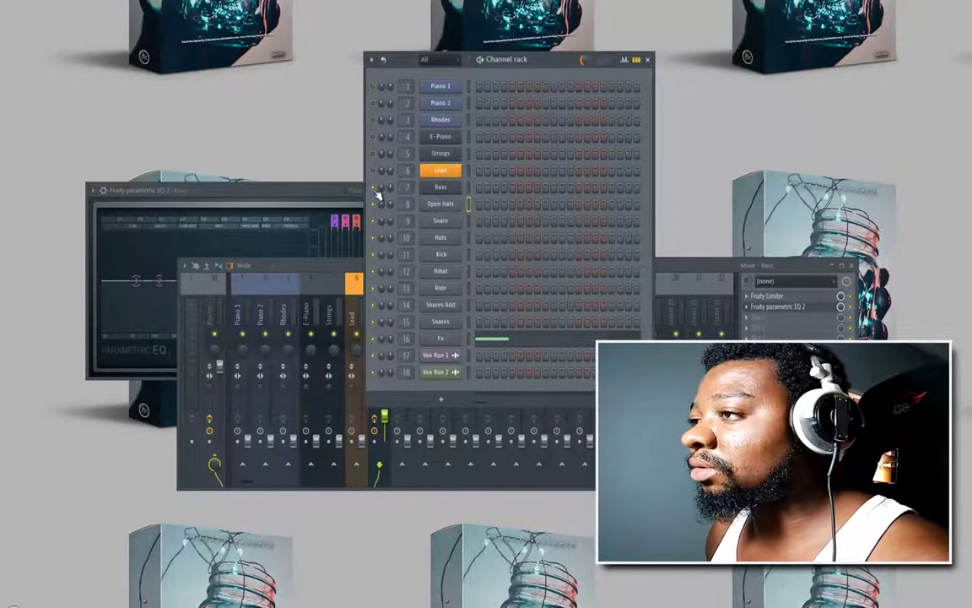
drag(321, 196, 539, 96)
click(648, 60)
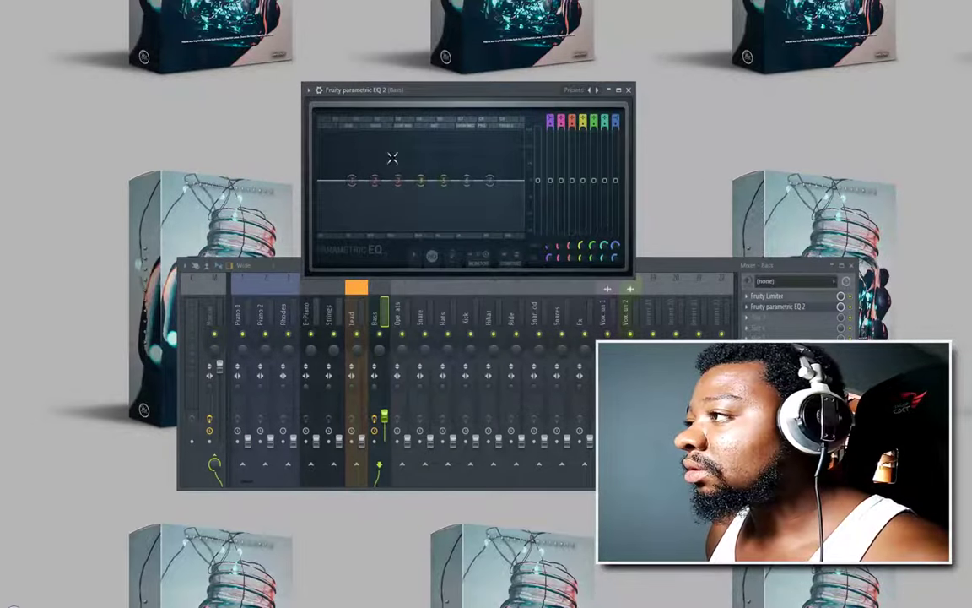
Step: Shape the Bass EQ with a low cut, a slight low-frequency boost and a high cut, and close the plugin
mouse_move(548, 127)
mouse_down()
mouse_move(553, 134)
mouse_move(554, 121)
mouse_up()
drag(367, 183, 337, 187)
drag(619, 136, 620, 188)
drag(616, 246, 614, 327)
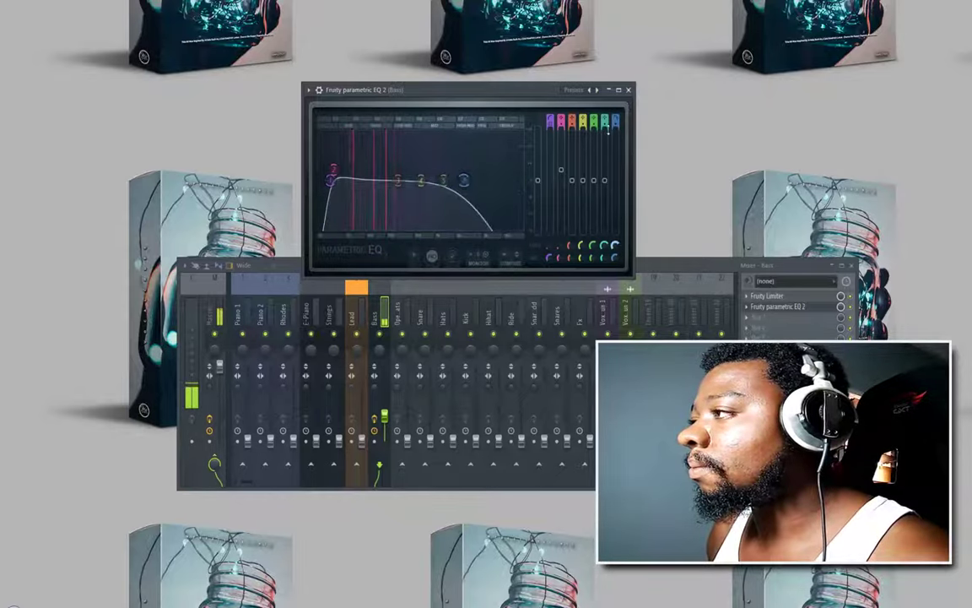
drag(616, 126, 623, 108)
click(628, 89)
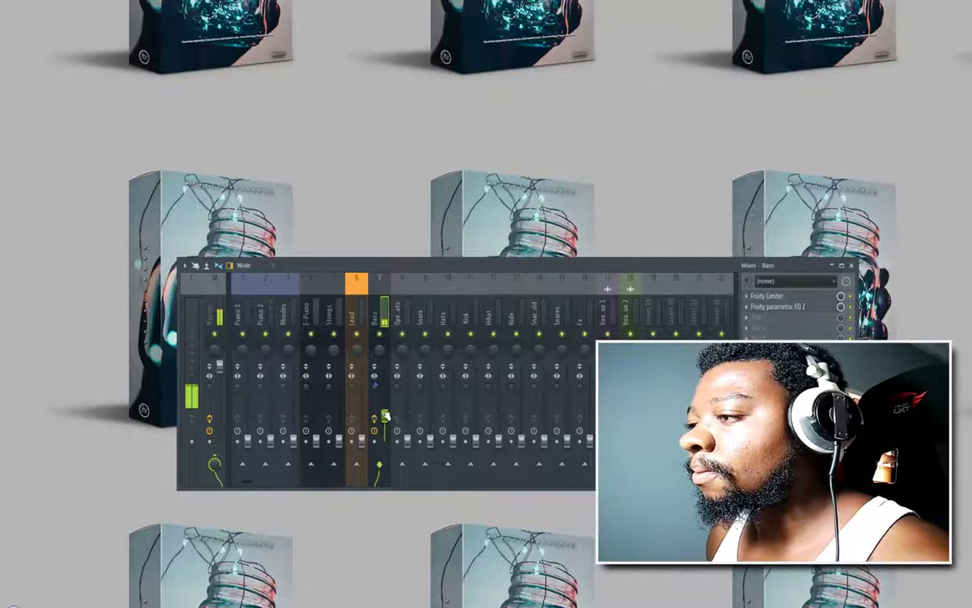
Step: Raise the Kick and Hihat faders on the mixer
click(476, 420)
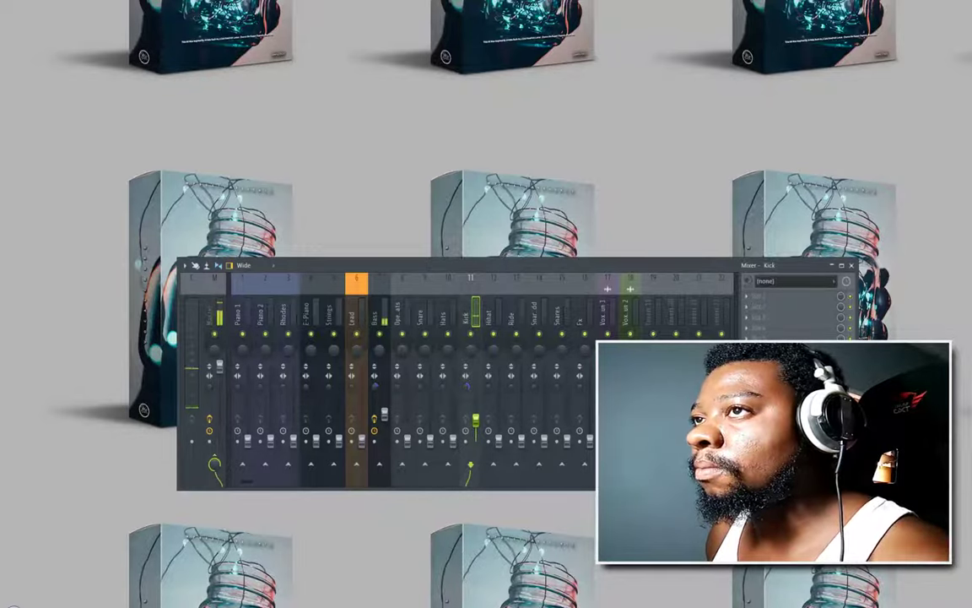
click(10, 1)
click(23, 15)
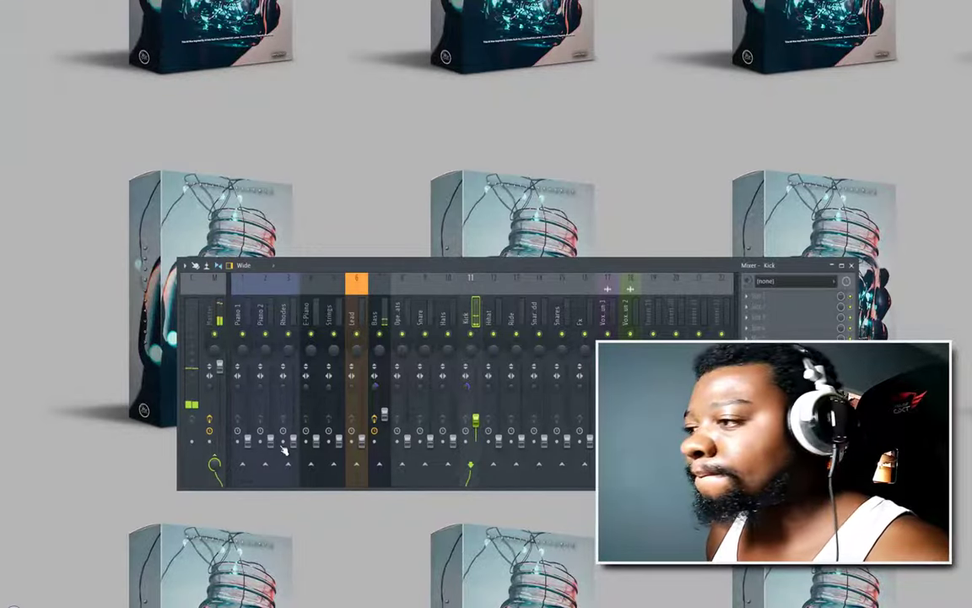
click(502, 414)
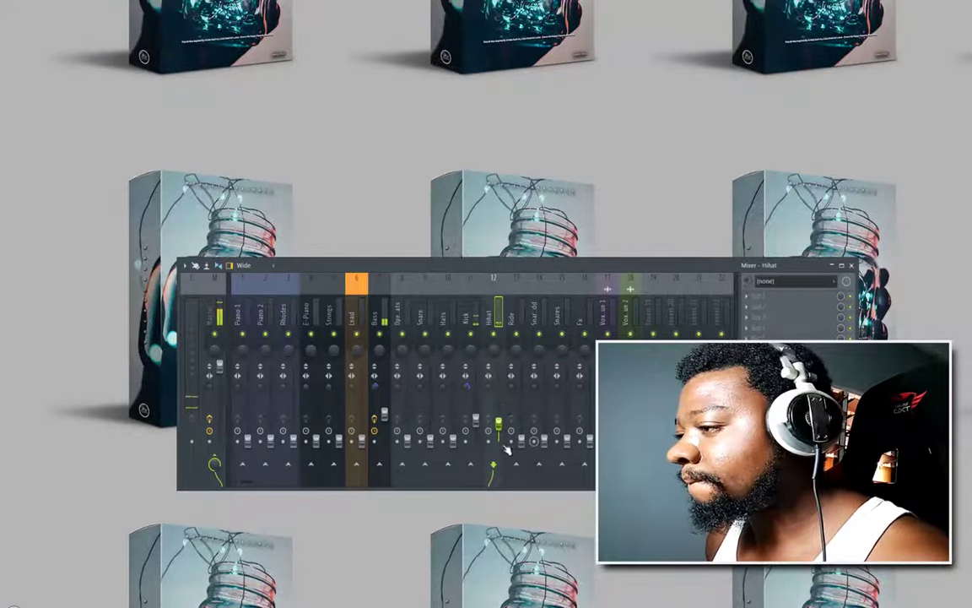
Step: Raise the Hats fader and add Fruity Reeverb 2 to the first effect slot of the Hats channel
click(457, 426)
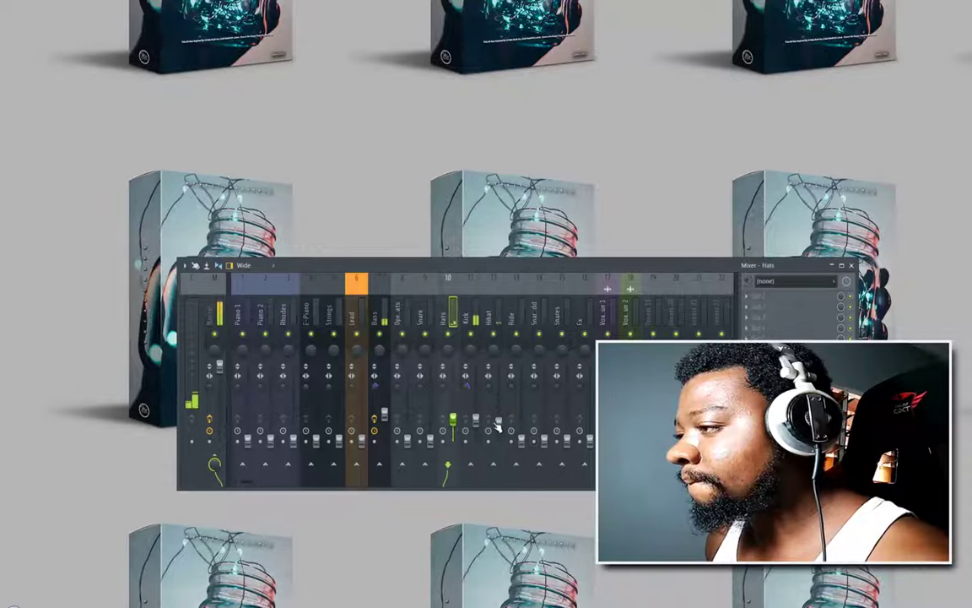
click(747, 300)
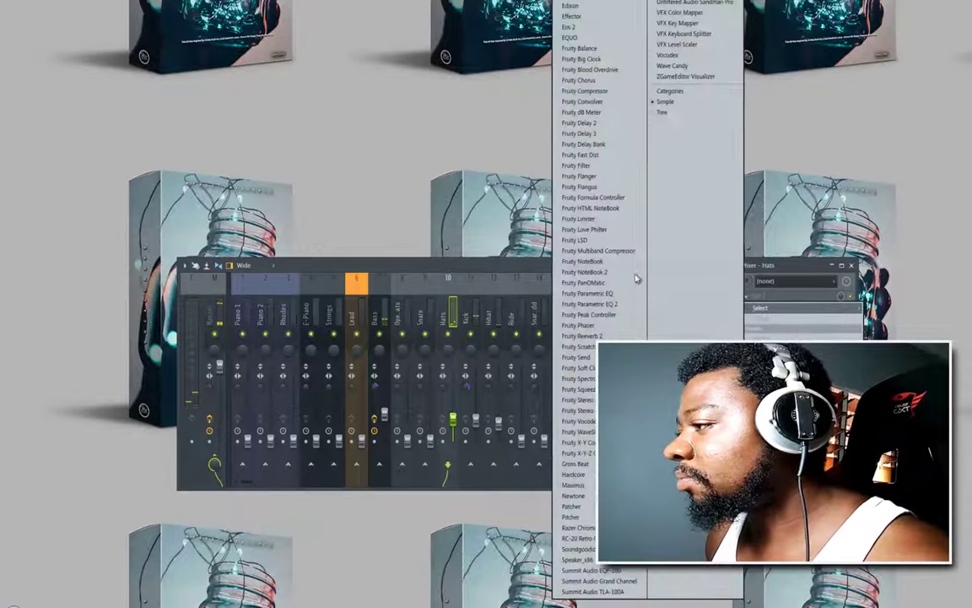
click(591, 337)
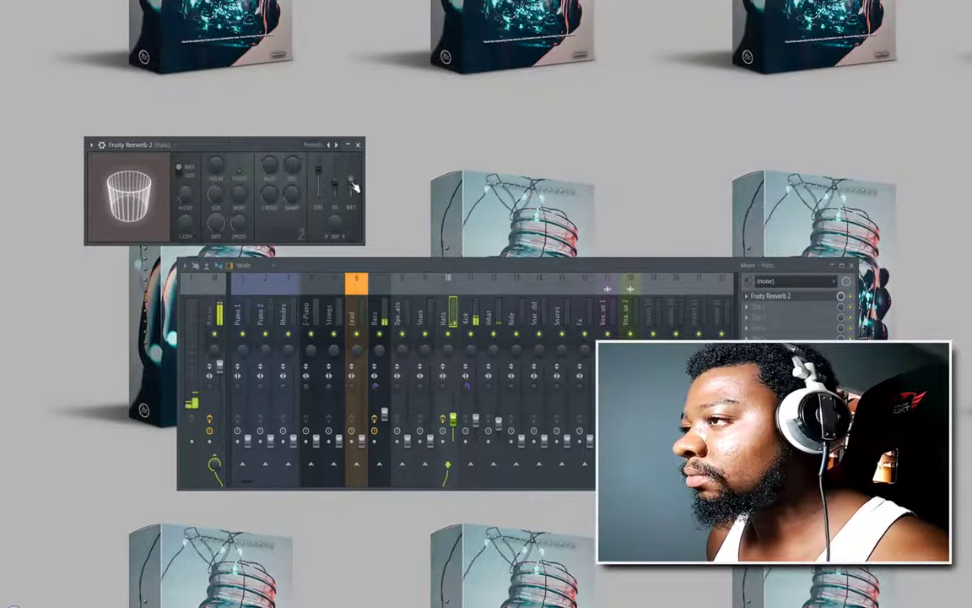
Step: Copy the Hats reverb to the Hihat channel and lower the mix level of the Hihat's Fruity Reeverb 2
click(748, 297)
drag(766, 359, 479, 376)
drag(489, 318, 491, 320)
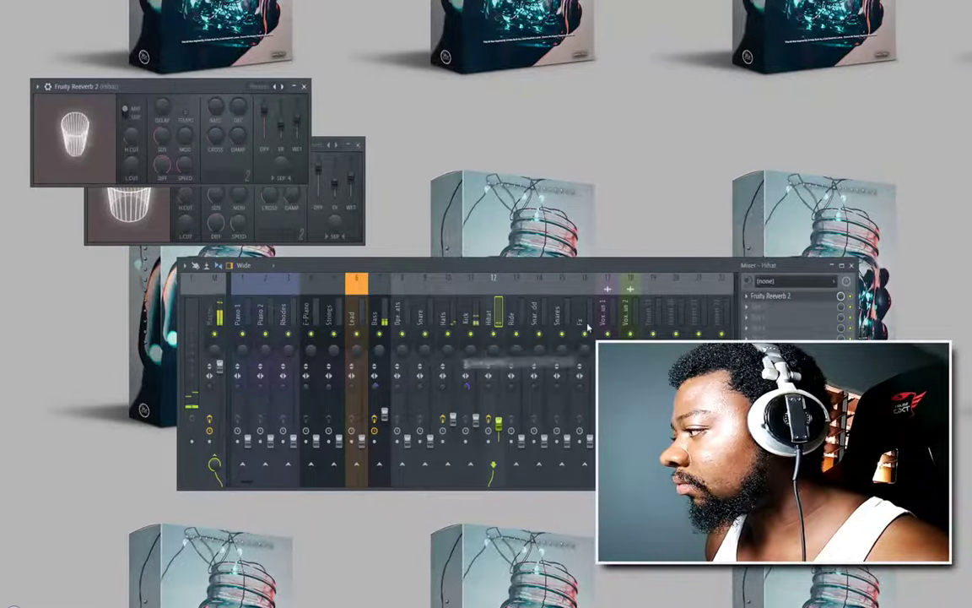
click(768, 297)
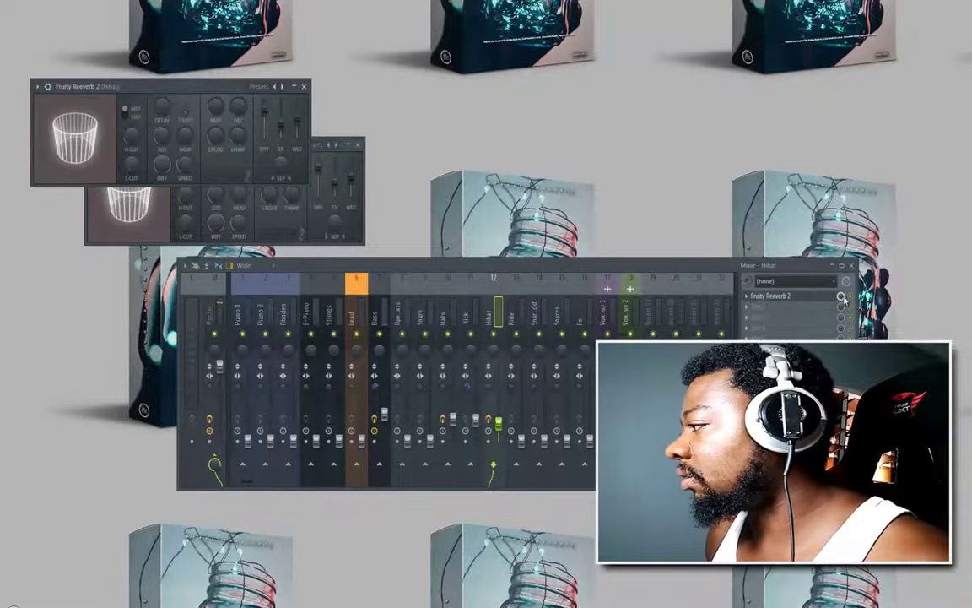
drag(841, 296, 841, 314)
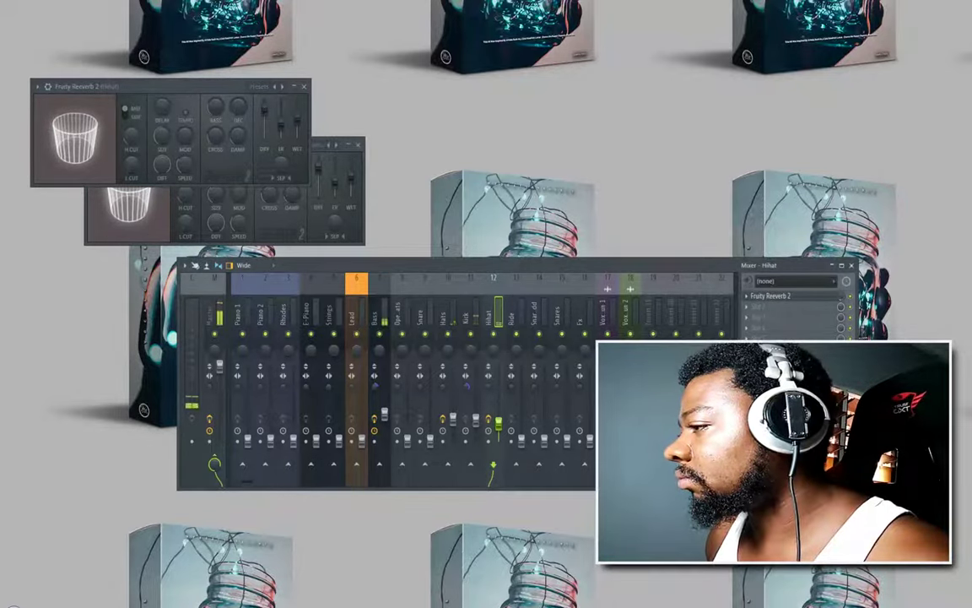
Step: Raise the Ride and Snares faders, fine-tune the Hats fader, and close both Fruity Reeverb 2 windows
click(523, 430)
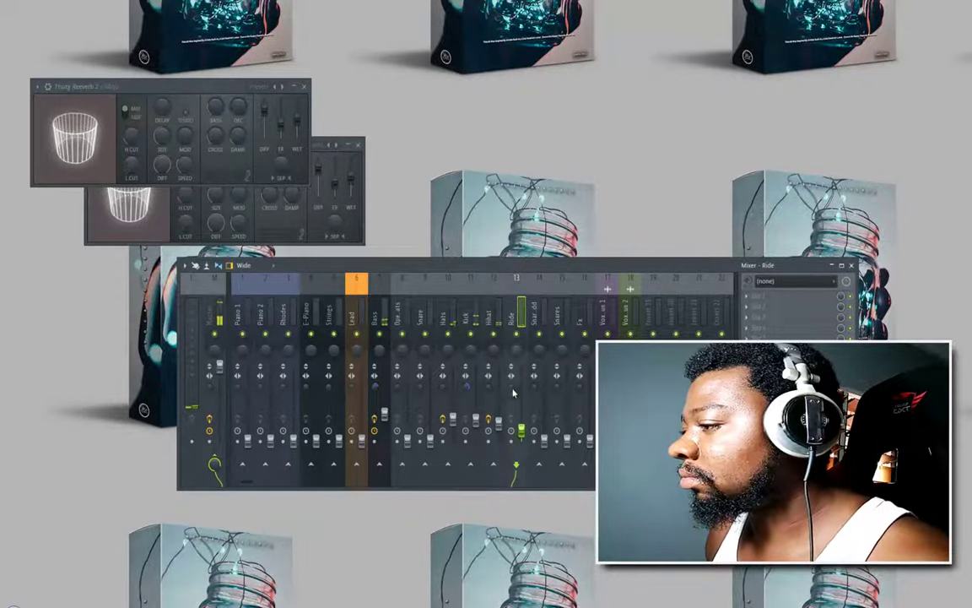
click(560, 423)
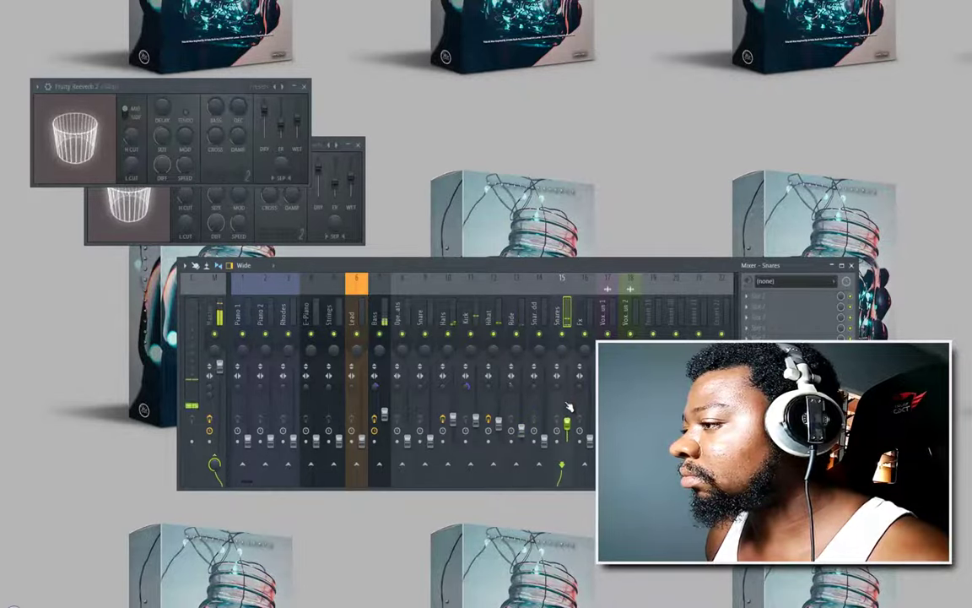
click(453, 422)
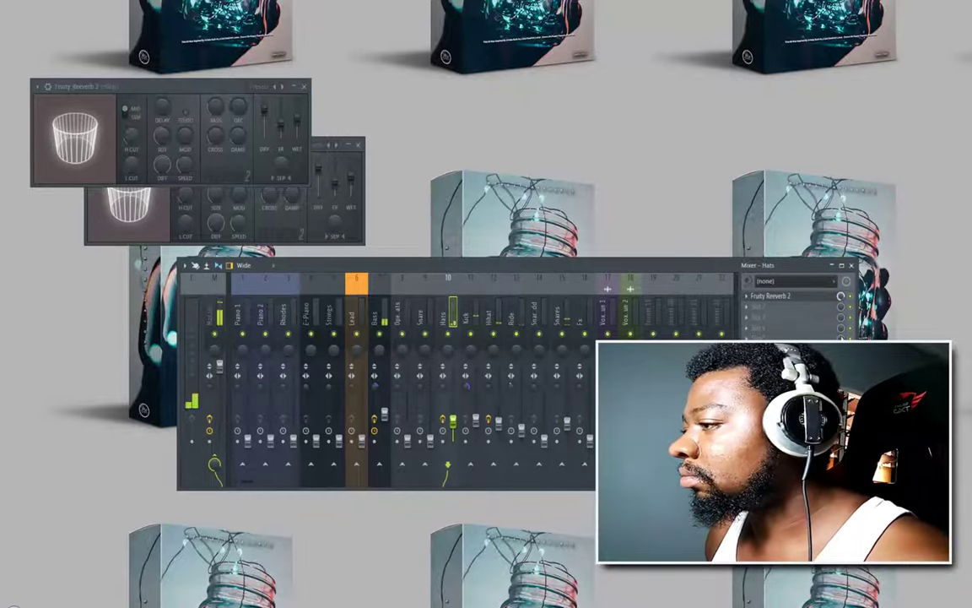
click(357, 145)
click(304, 87)
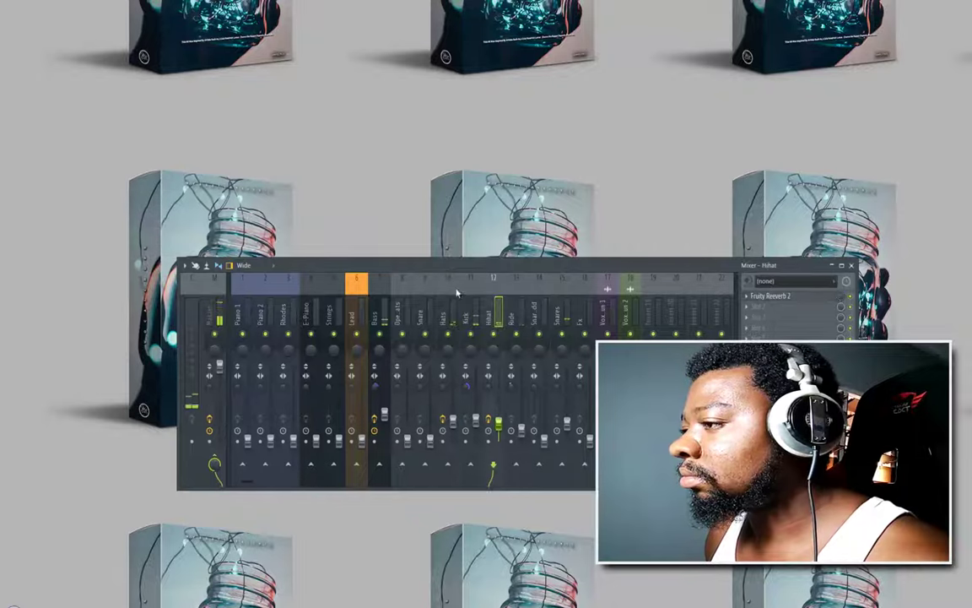
Step: Raise the Snare fader on the mixer and inspect the Snare channel's sample in its sampler window
click(425, 460)
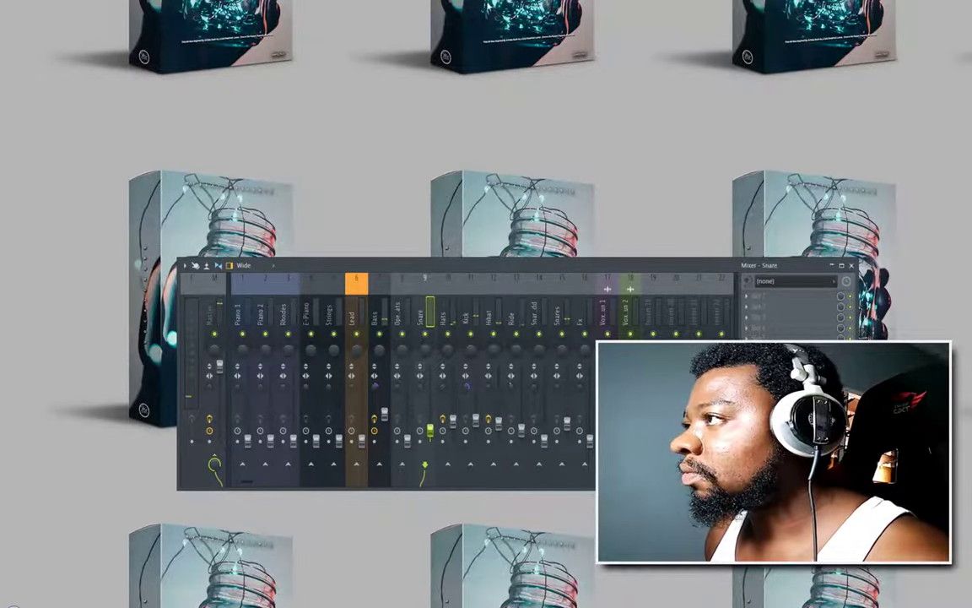
key(F6)
click(448, 222)
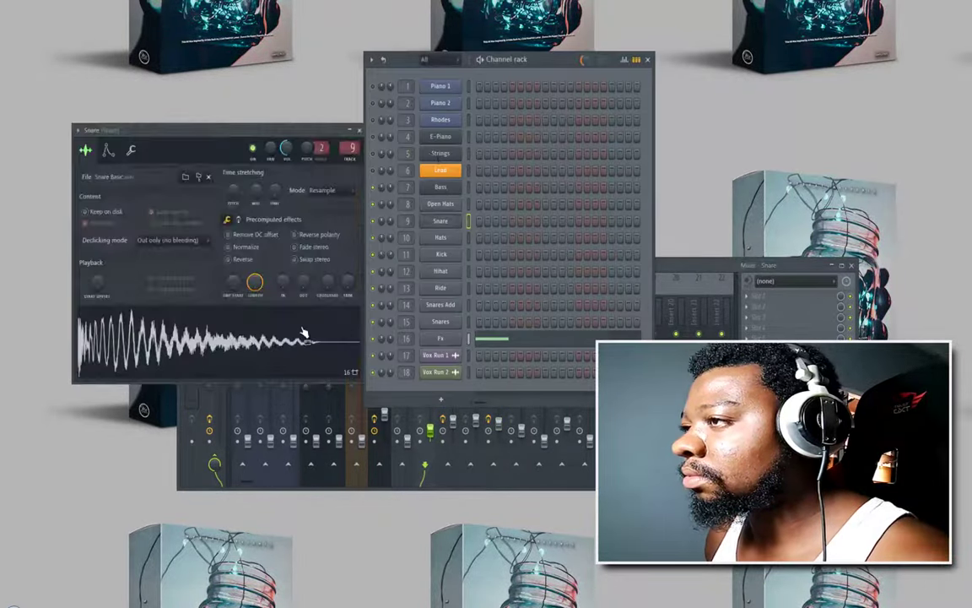
click(443, 221)
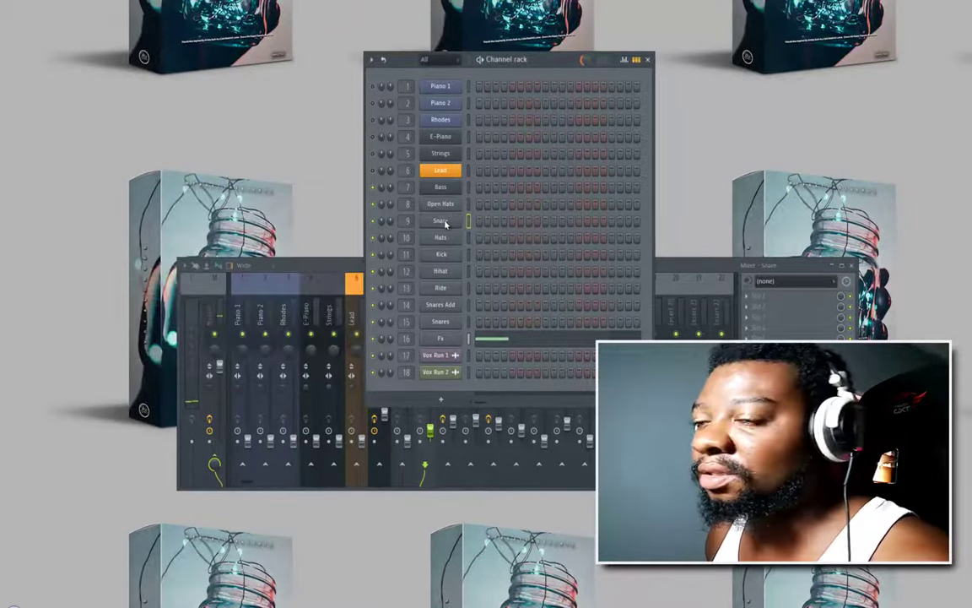
Step: Delete the Snare channel from the channel rack and bring the mixer back in front
right_click(461, 219)
click(478, 340)
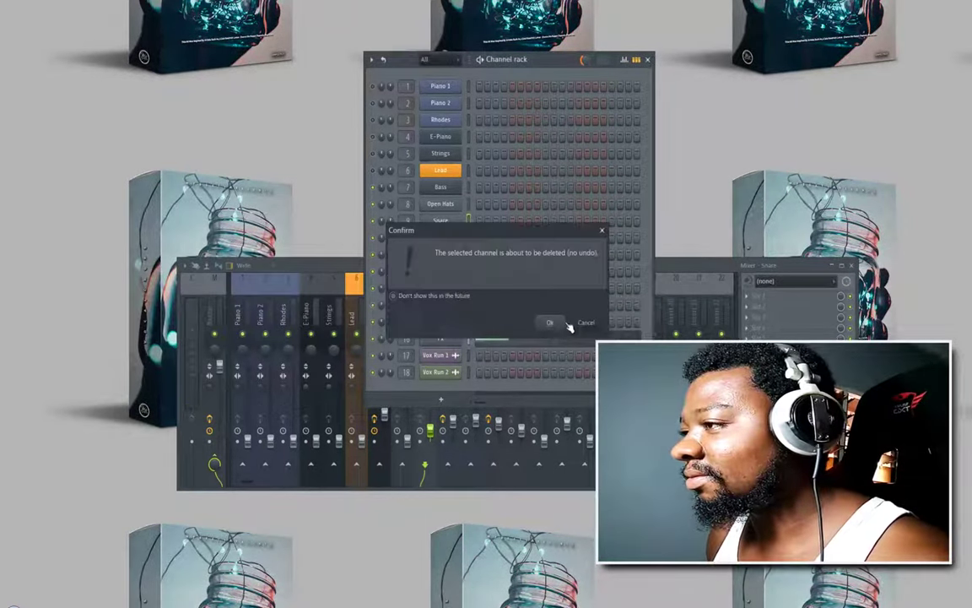
click(549, 323)
click(456, 414)
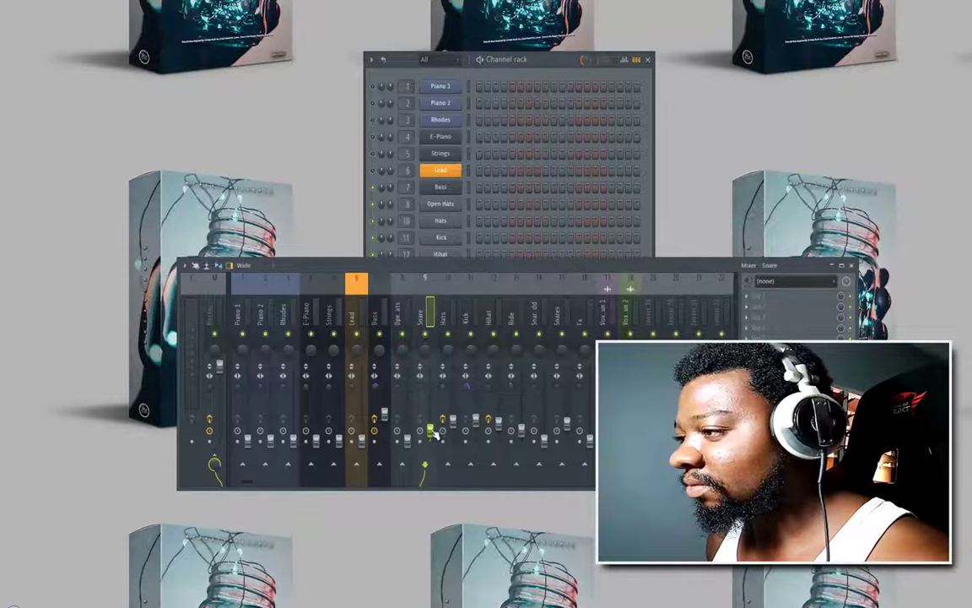
Step: Clear the name of the unused Snare mixer track and move that track past all the named ones to position 18
right_click(425, 330)
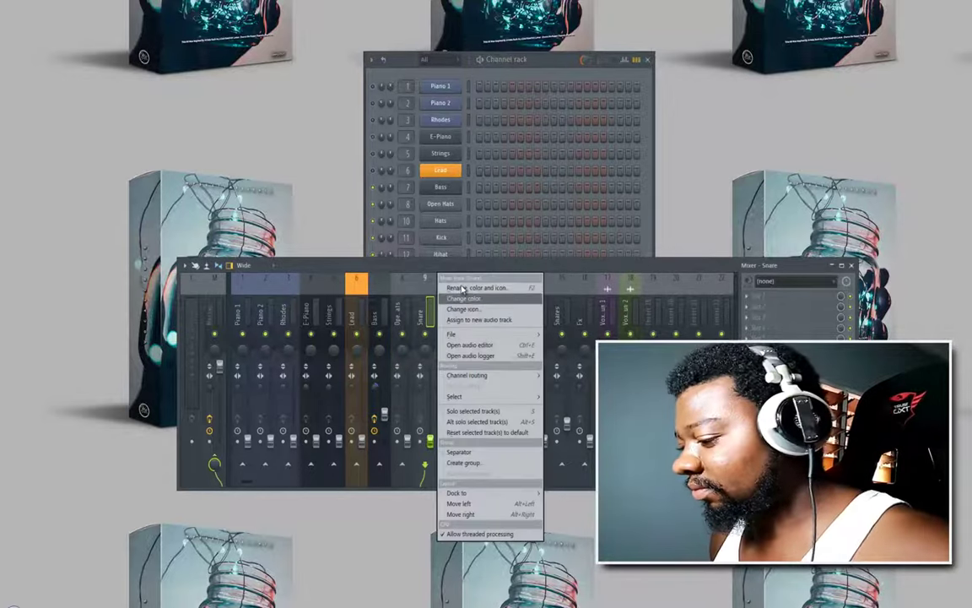
click(443, 284)
key(BackSpace)
key(Return)
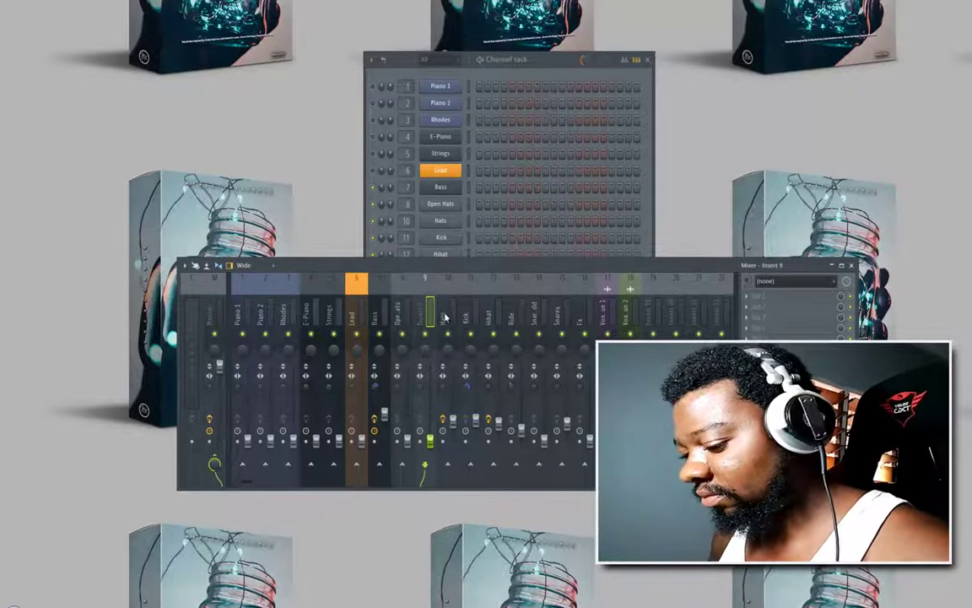
shift+scroll(441, 312, down, 9)
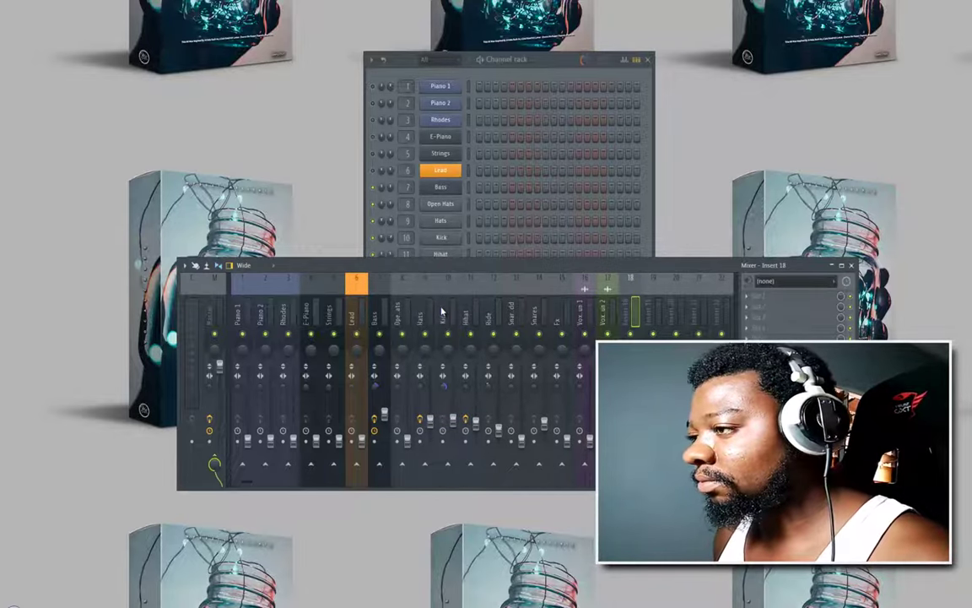
Step: Raise the Open Hats fader, solo the track, and add Fruity Stereo Enhancer to its first effect slot
click(413, 408)
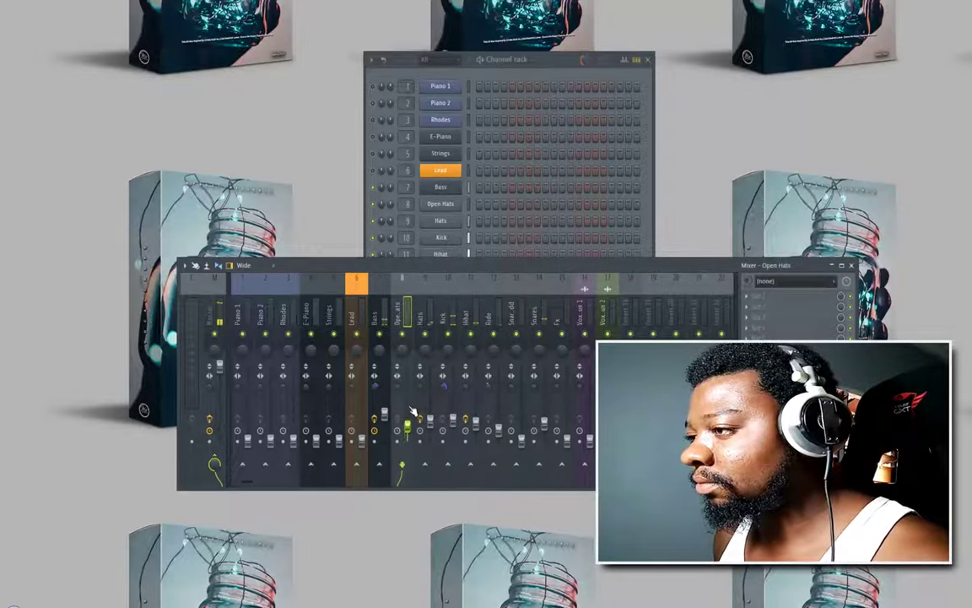
right_click(411, 336)
click(750, 300)
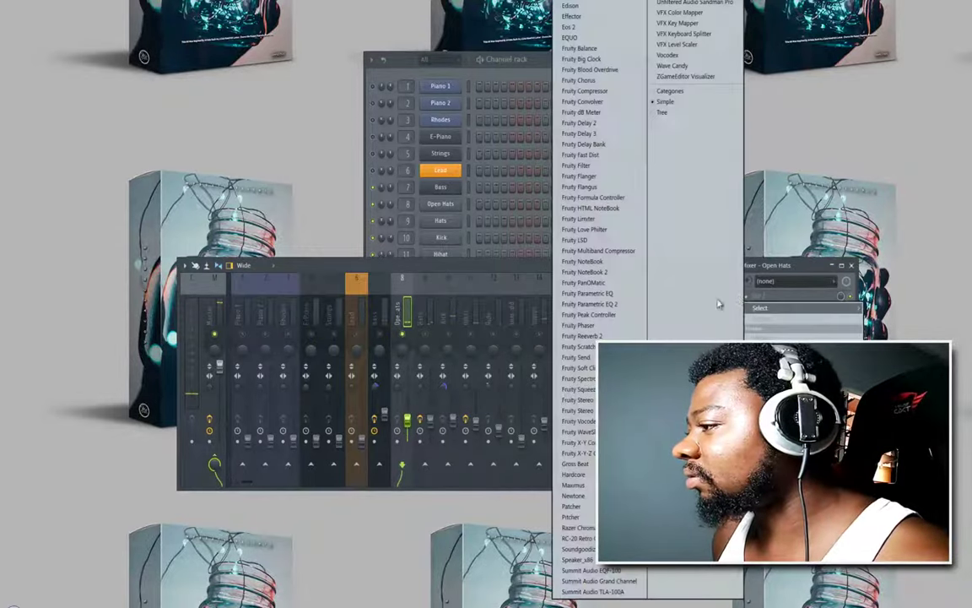
click(579, 398)
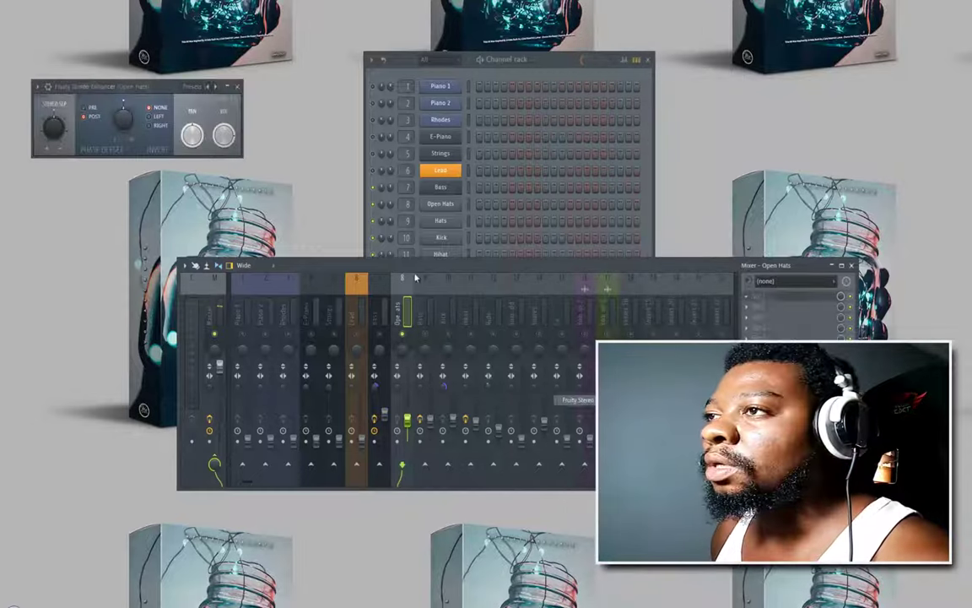
Step: Load a preset in the Open Hats' Stereo Enhancer, then unsolo the track and lower its fader slightly
right_click(217, 88)
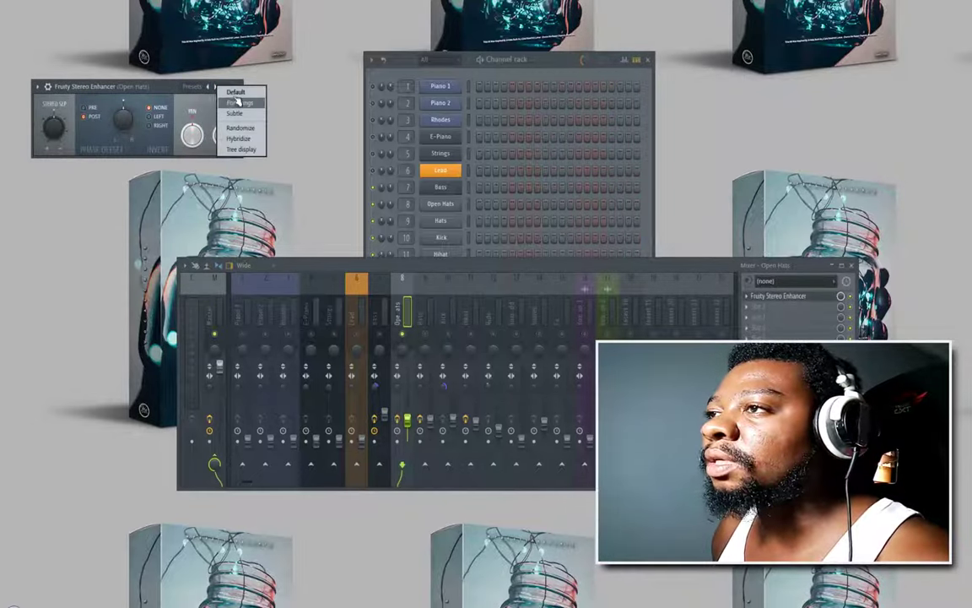
click(238, 102)
click(237, 87)
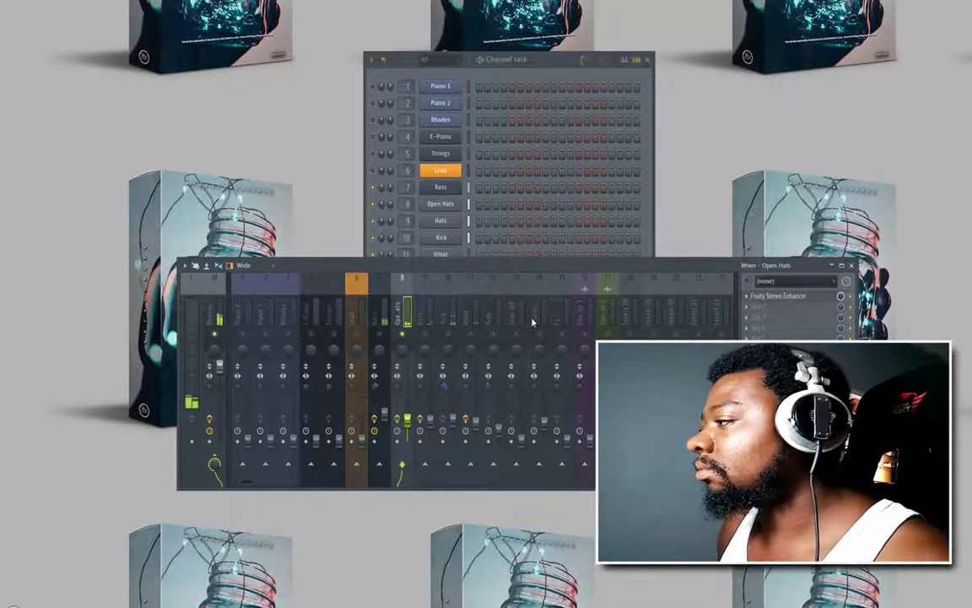
right_click(404, 335)
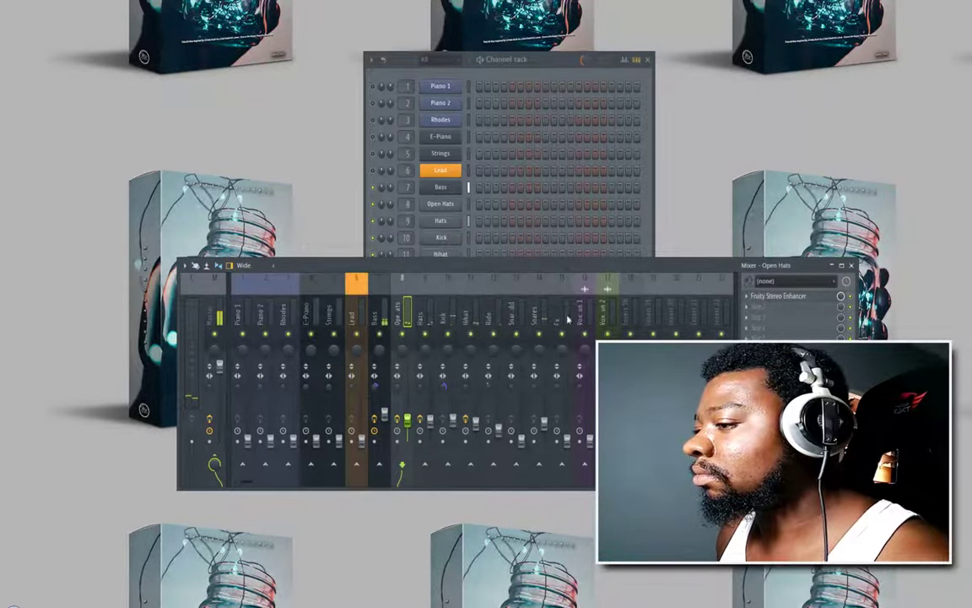
drag(407, 421, 408, 432)
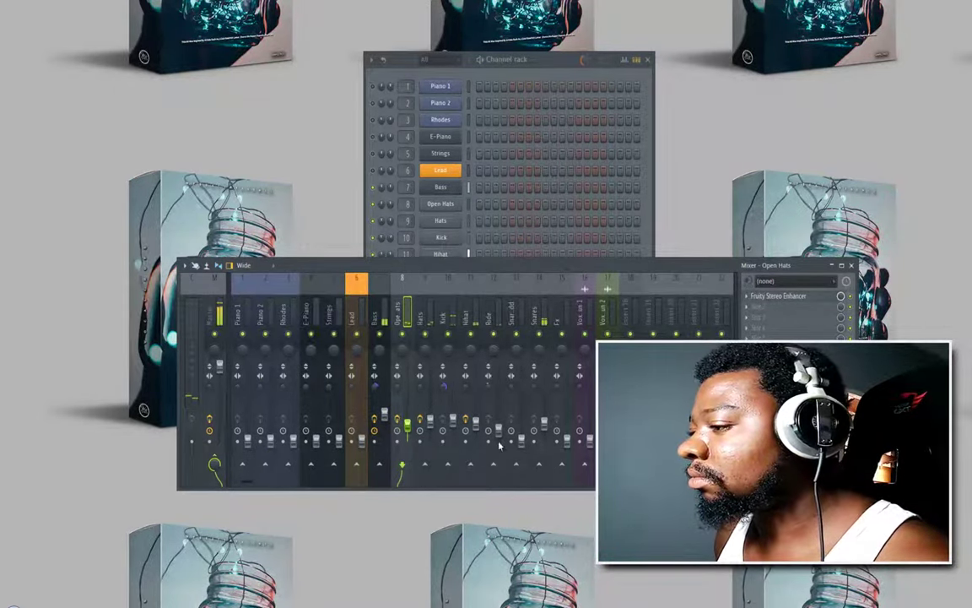
Step: Raise the Snares Add fader and add Fruity Delay 2 to its first effect slot
drag(523, 441, 524, 406)
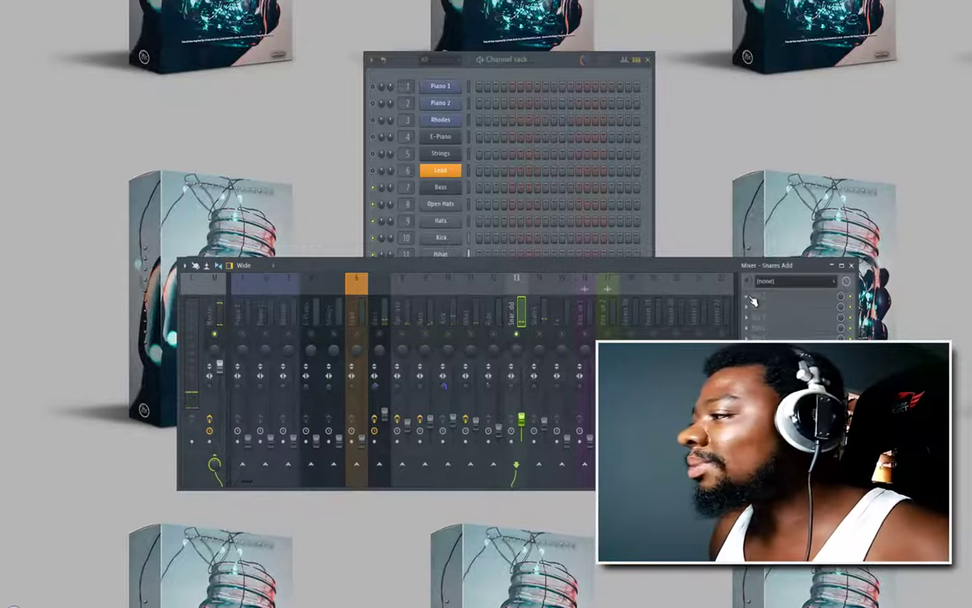
click(748, 299)
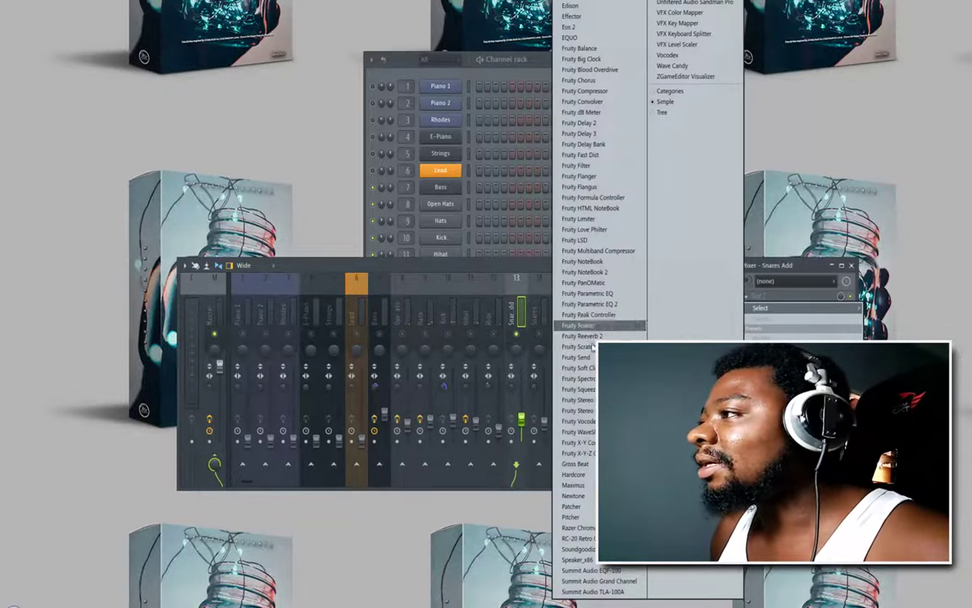
click(580, 124)
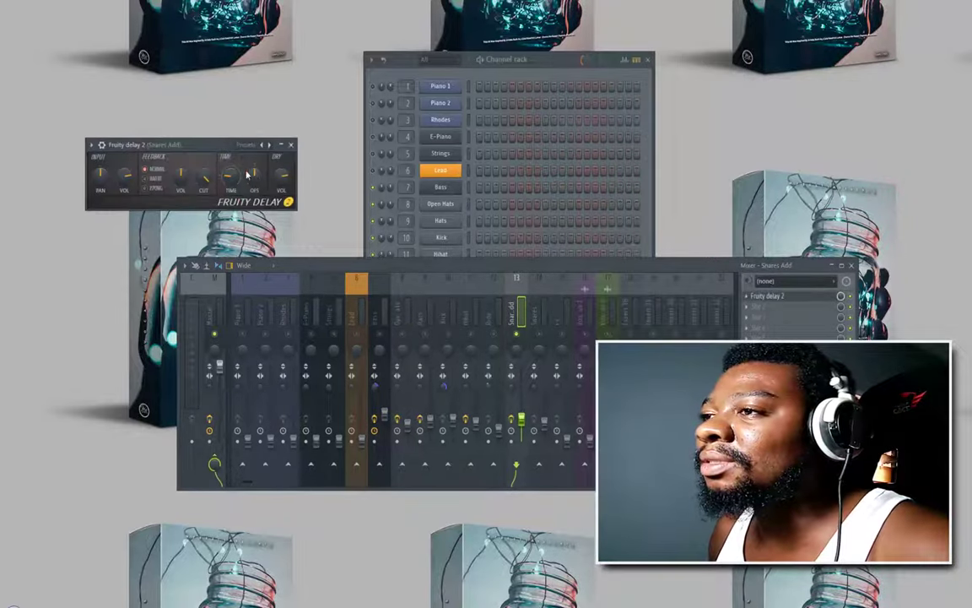
Step: Choose a preset delay time and the ping pong feedback mode for the Snares Add delay, and close its window
right_click(235, 179)
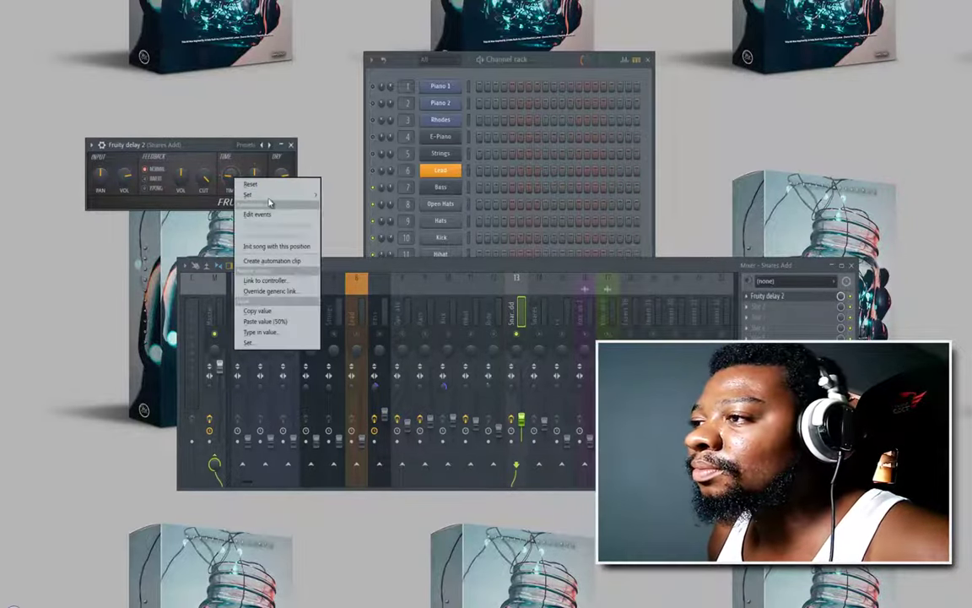
mouse_move(253, 195)
click(340, 217)
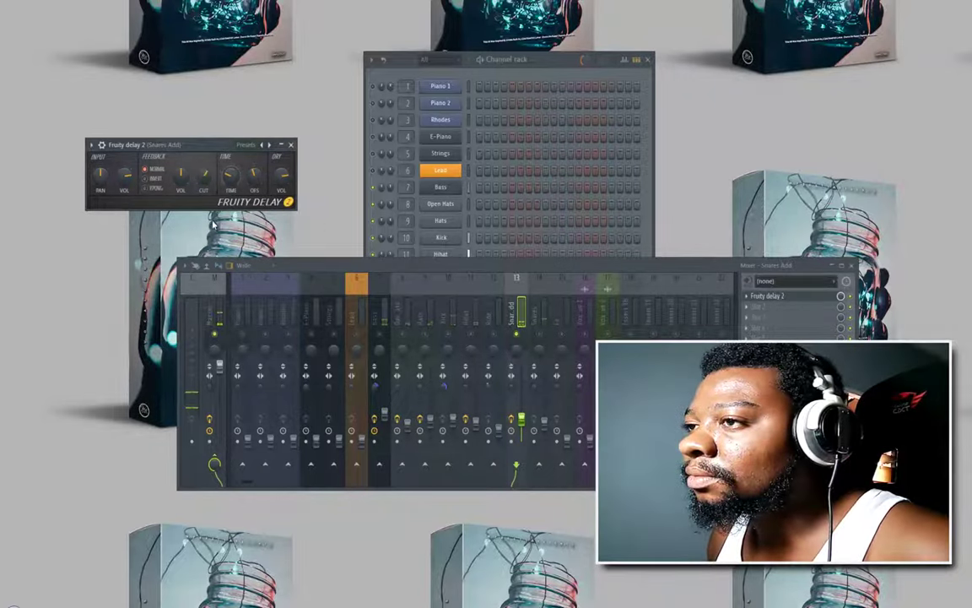
click(145, 187)
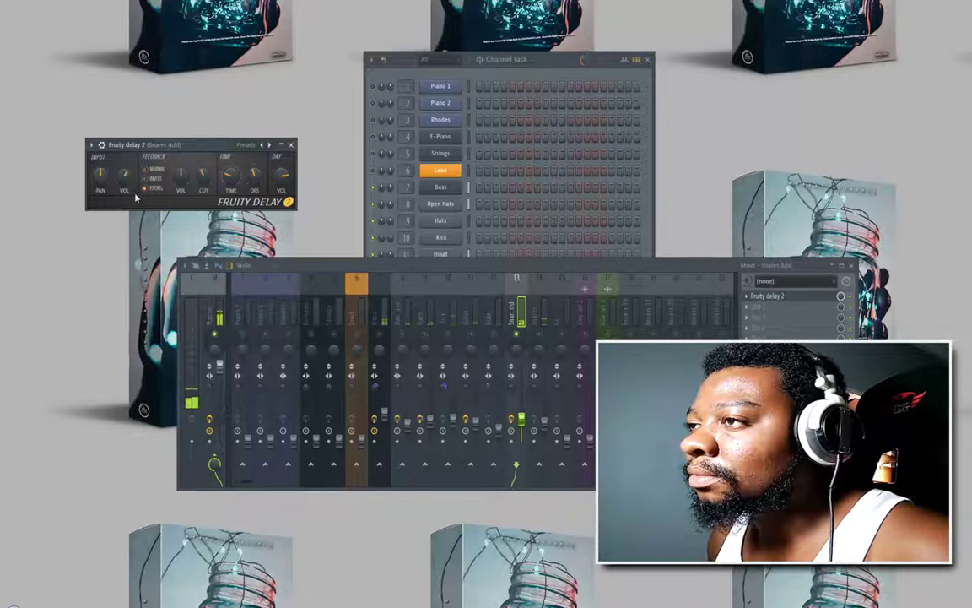
click(292, 146)
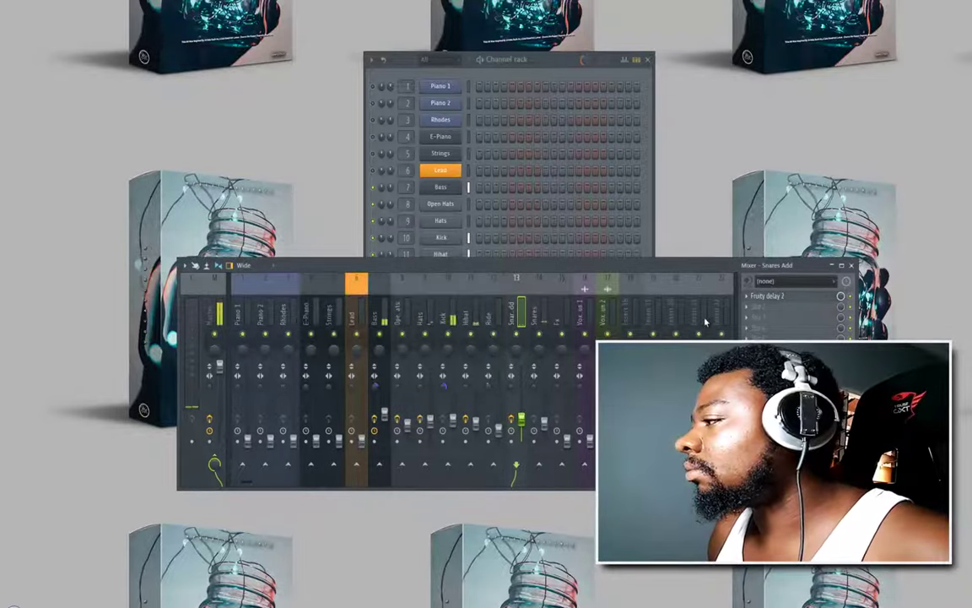
Step: Add Fruity Parametric EQ 2 to the second effect slot of Snares Add and adjust its low band
click(746, 312)
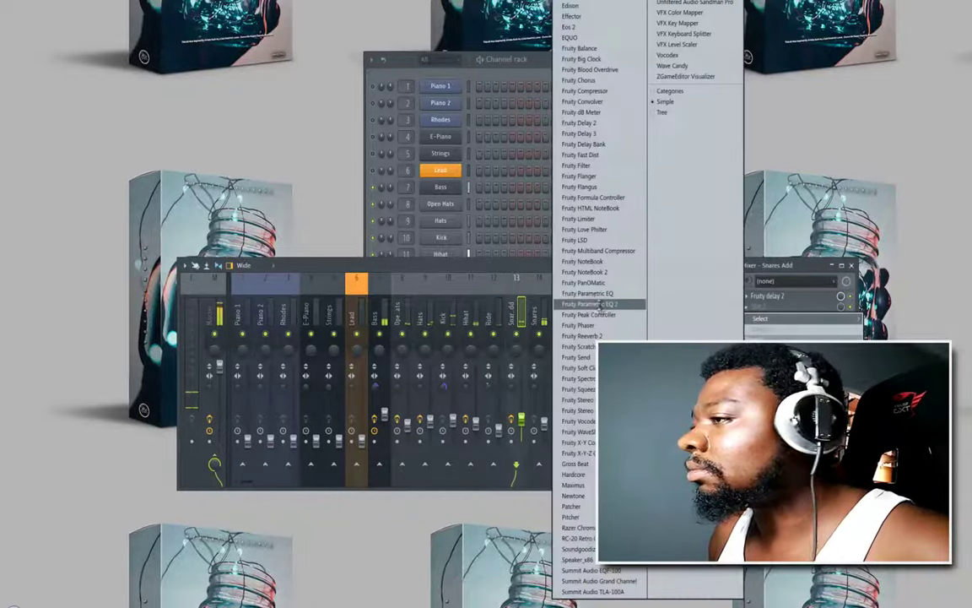
click(612, 307)
drag(346, 191, 347, 196)
drag(148, 249, 250, 267)
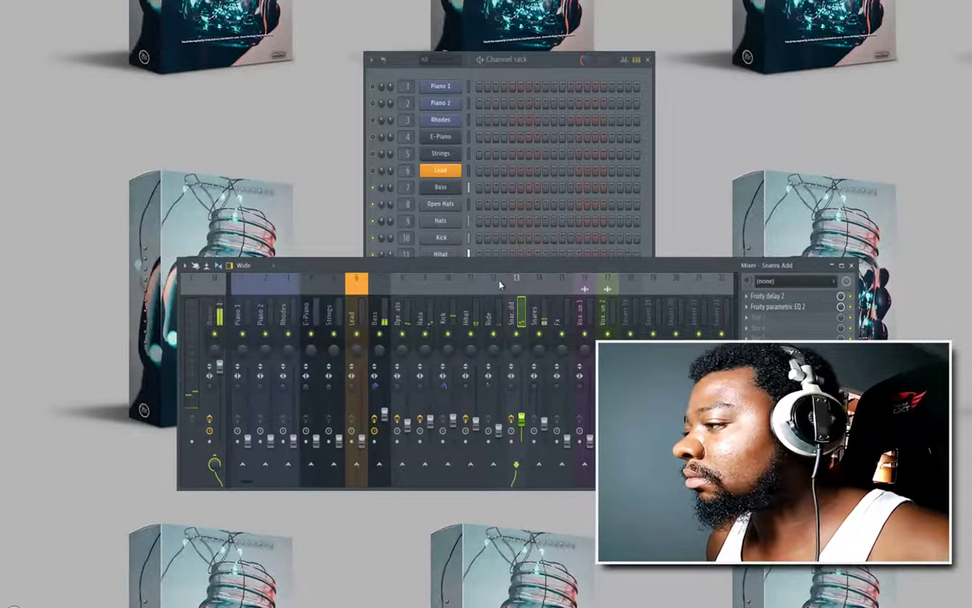
Step: Raise the Fx fader and add Fruity Parametric EQ 2 to the Fx track, using its first band as a low cut
click(568, 433)
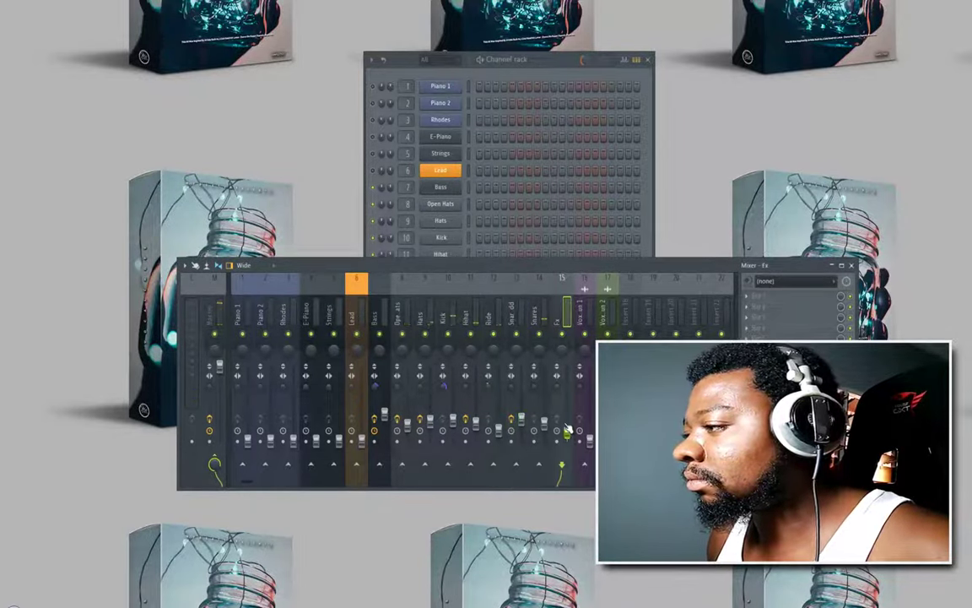
click(748, 298)
click(608, 302)
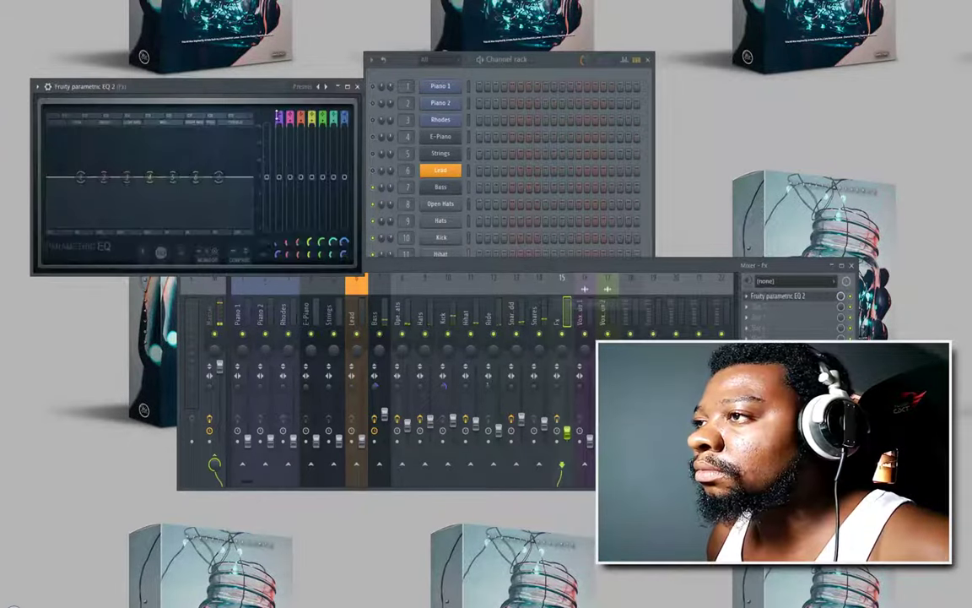
drag(280, 114, 280, 125)
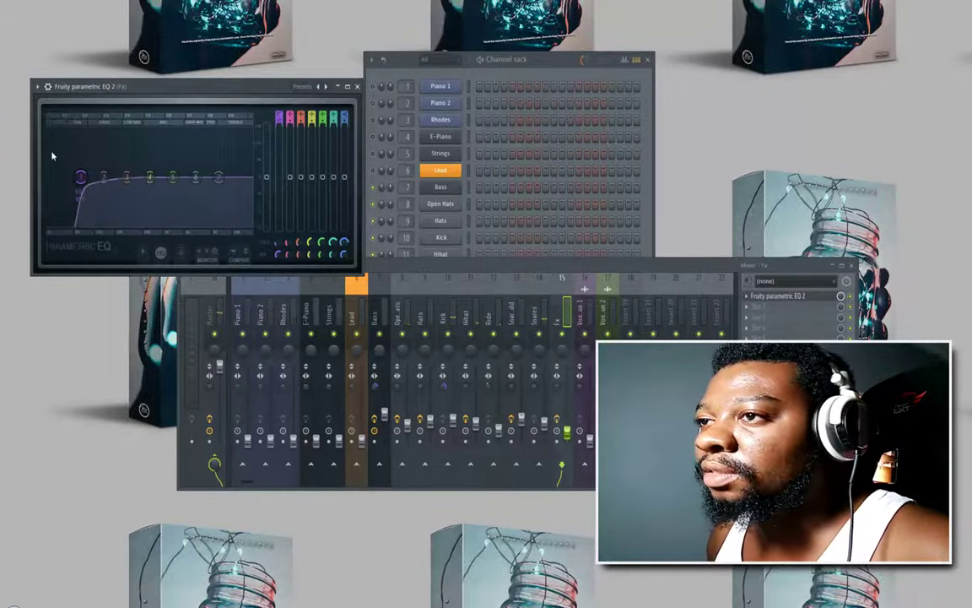
drag(80, 176, 180, 180)
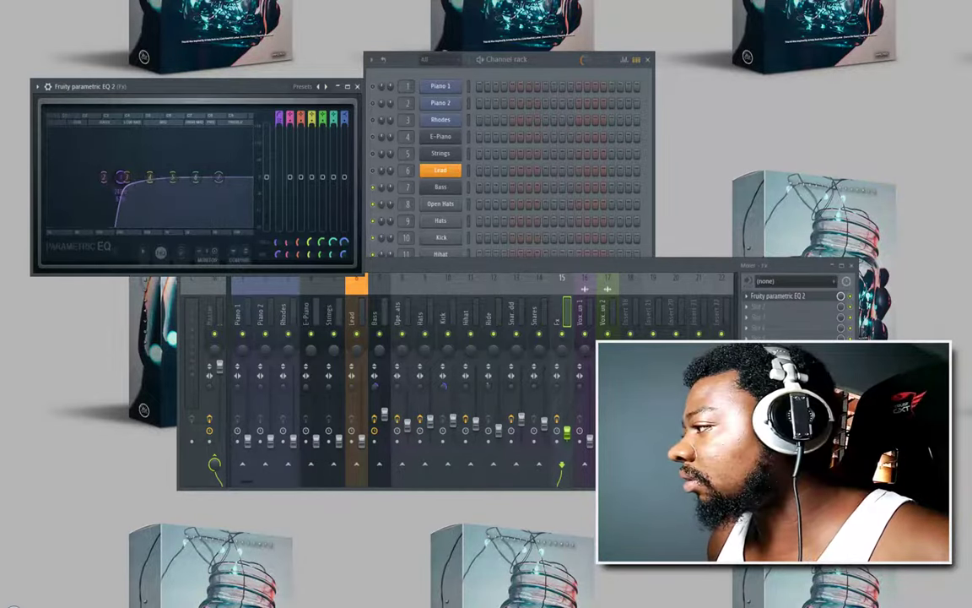
Step: Add Fruity Reeverb 2 to the second effect slot of the Fx track with The Venue preset, and close its window
click(748, 308)
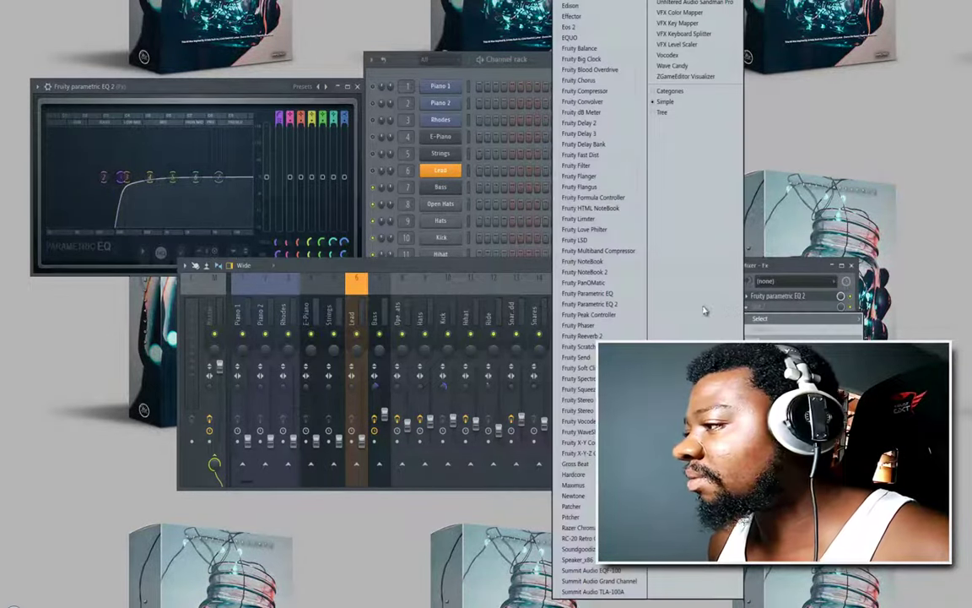
click(583, 335)
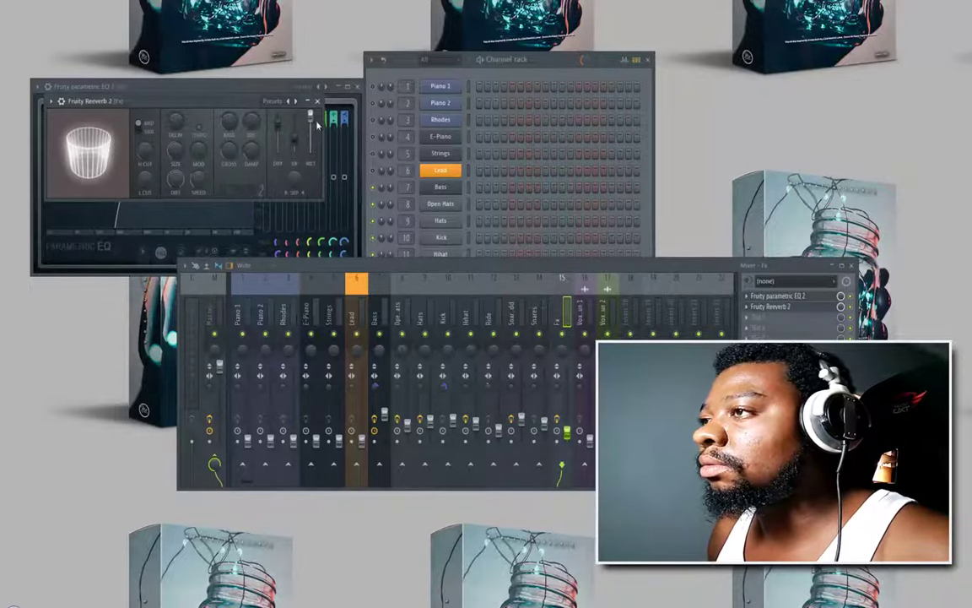
key(space)
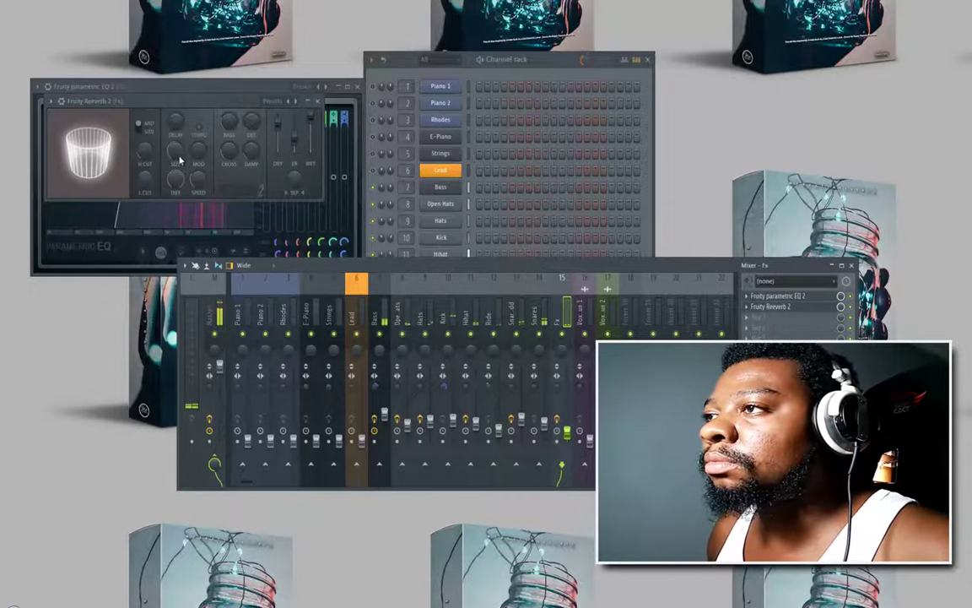
click(294, 103)
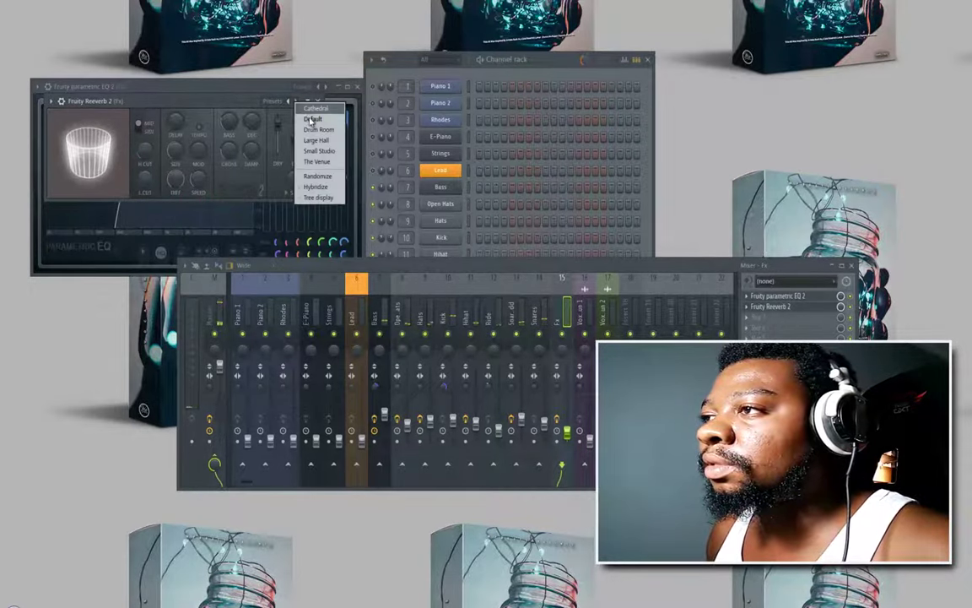
click(314, 162)
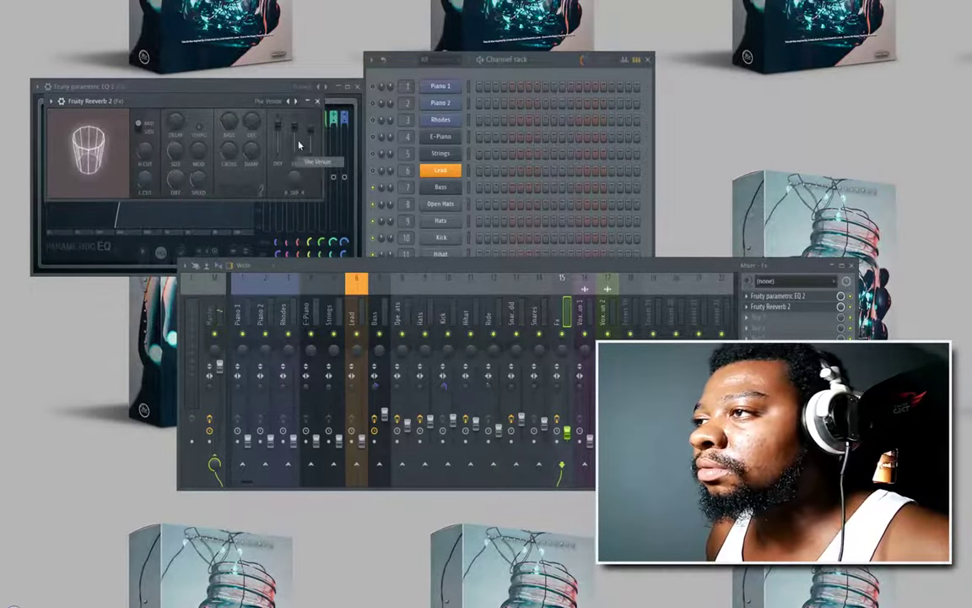
click(317, 100)
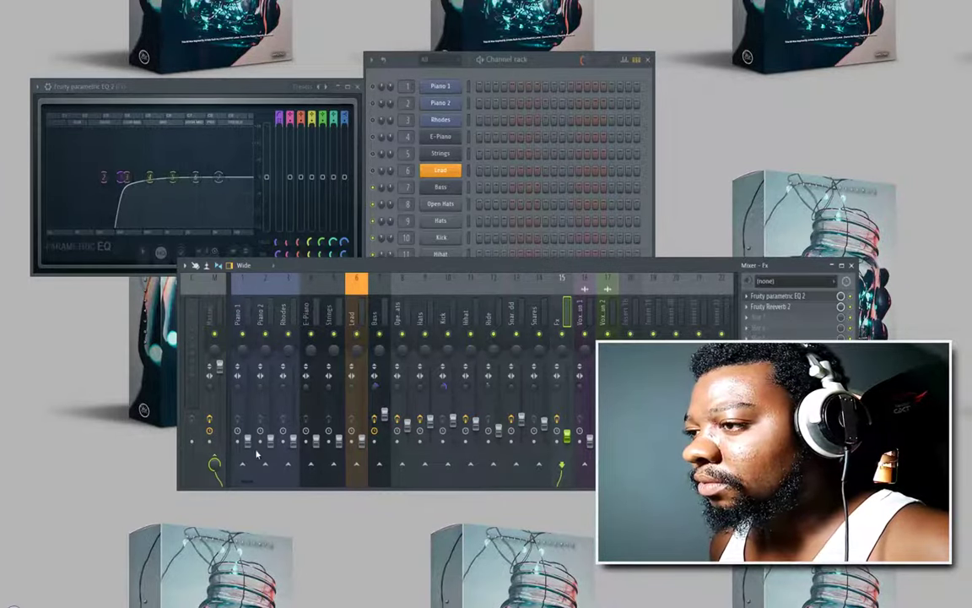
key(space)
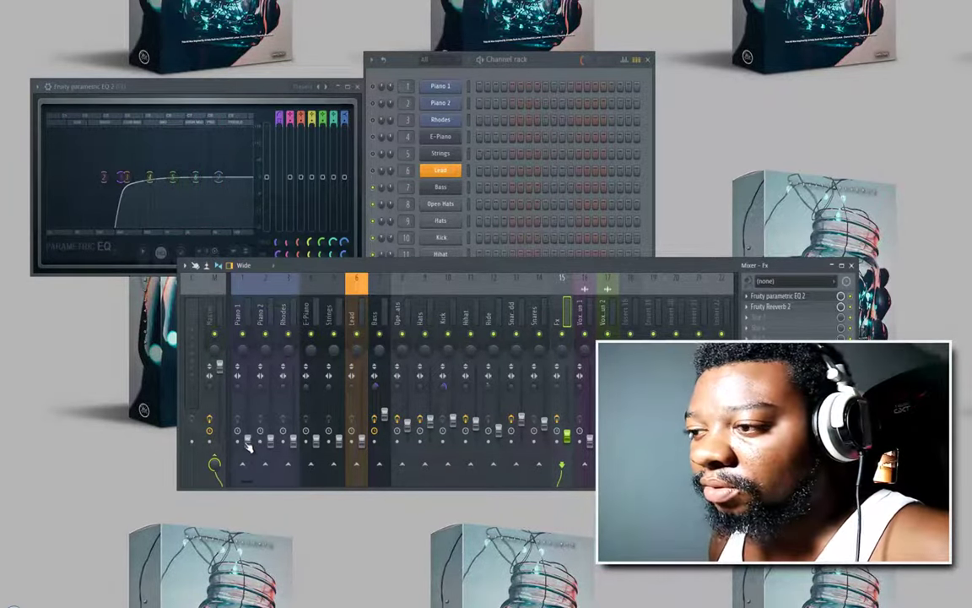
Step: Raise the Piano 1 mixer fader and unmute the Piano 1 and Piano 2 channels
drag(250, 445, 253, 415)
click(378, 105)
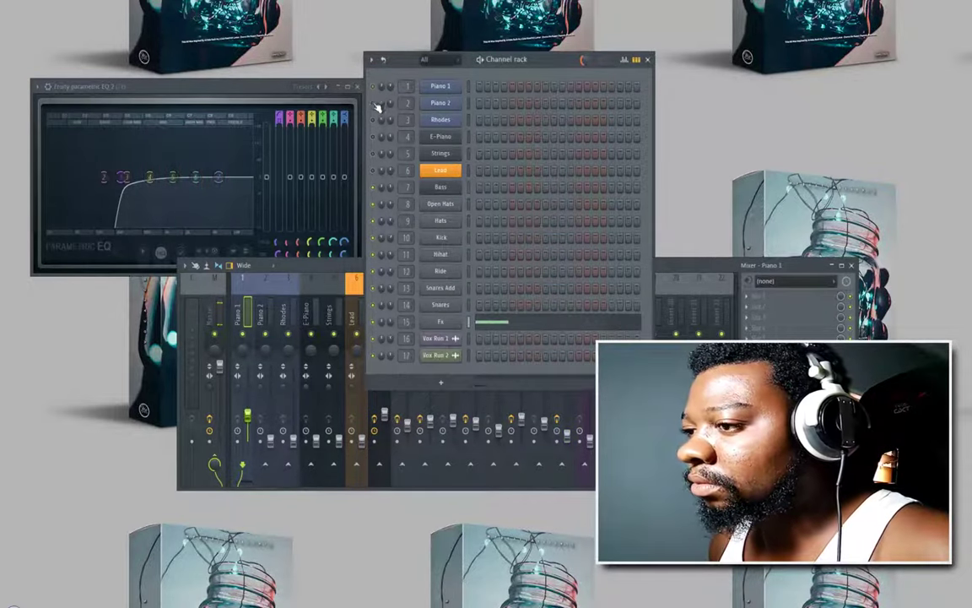
click(249, 412)
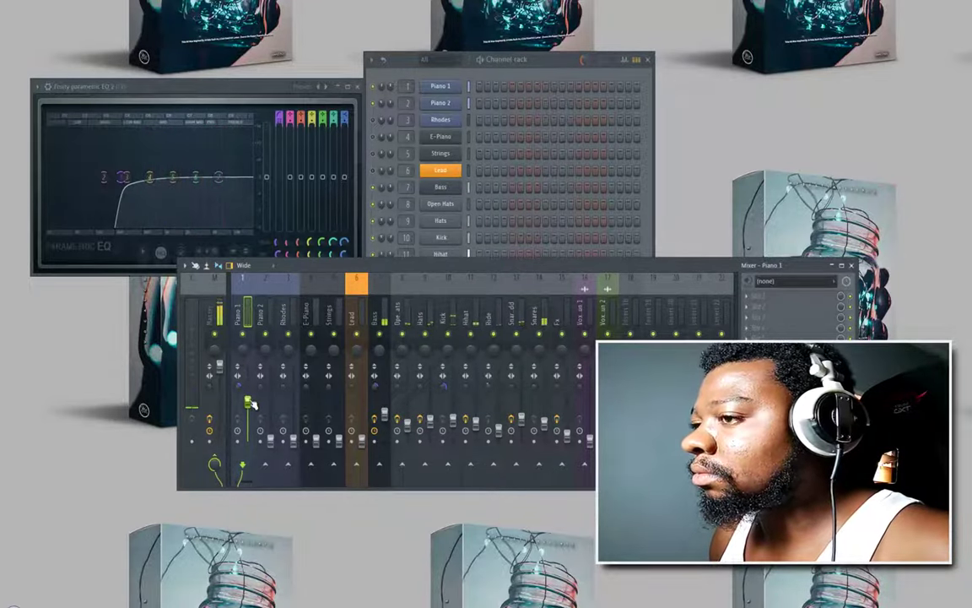
Step: Solo Piano 1, add Fruity Parametric EQ 2 to its first effect slot with band 1 as a low cut, and close the EQ window
right_click(244, 334)
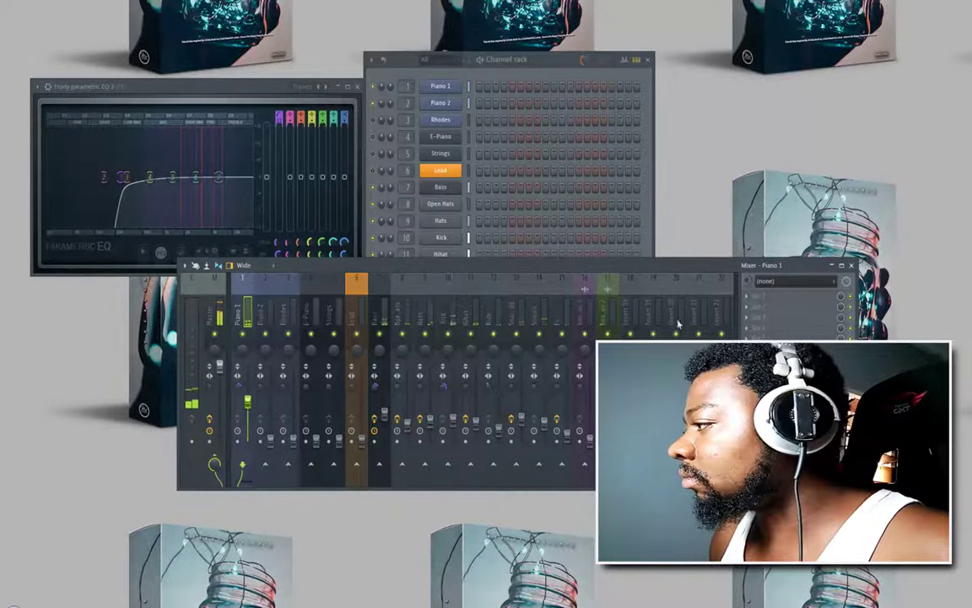
click(748, 297)
mouse_move(754, 308)
click(617, 303)
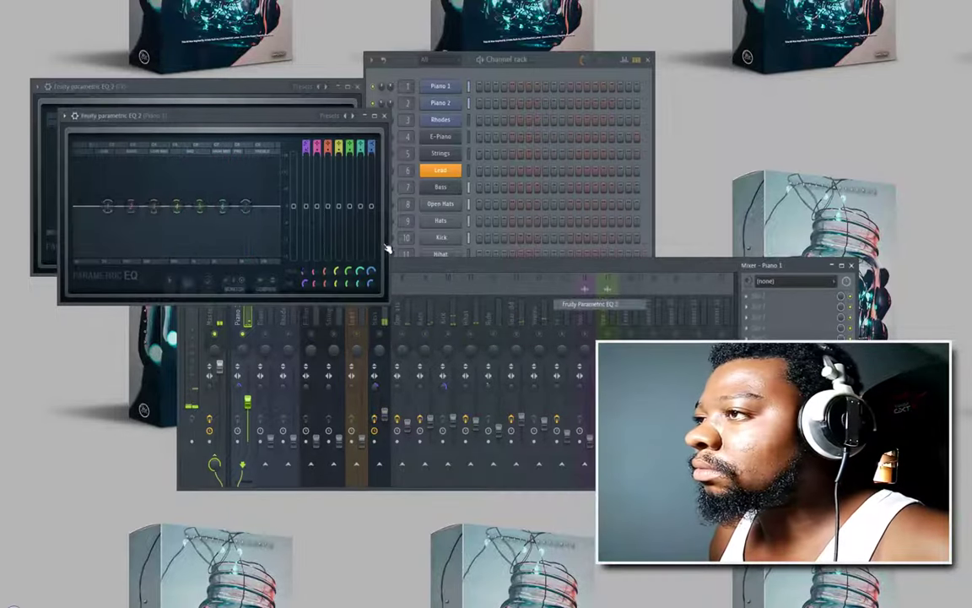
drag(305, 146, 318, 163)
drag(109, 207, 146, 211)
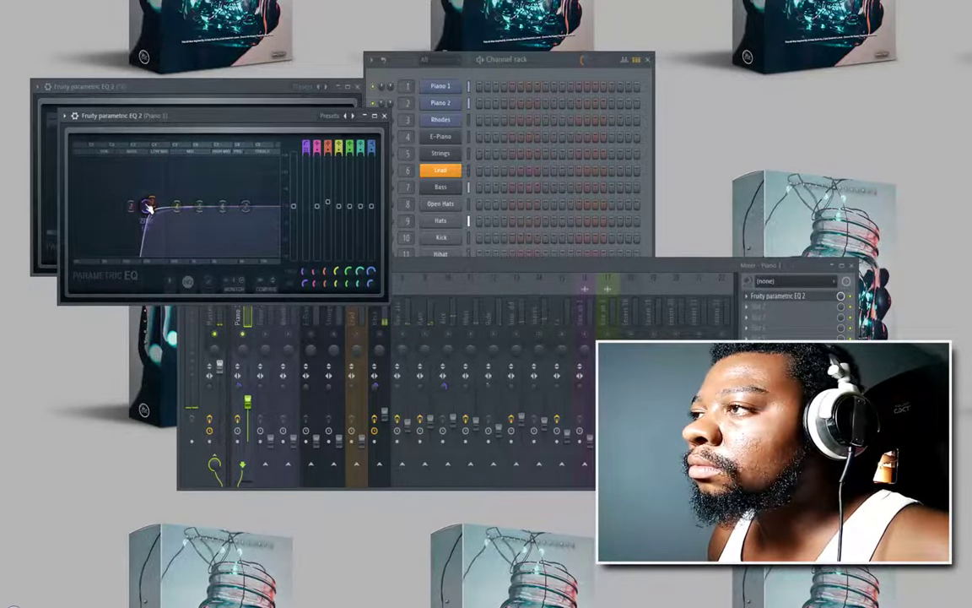
click(385, 117)
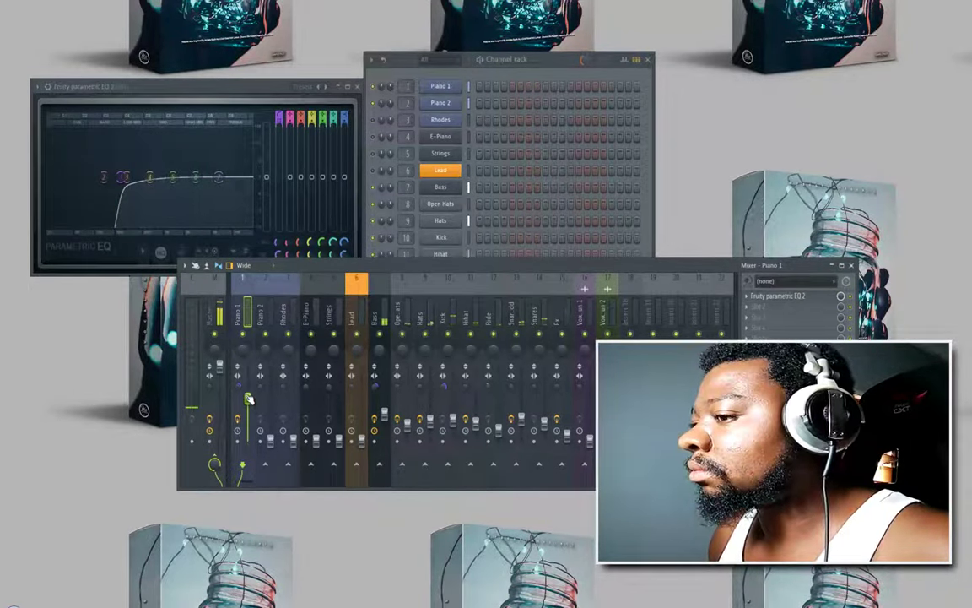
Step: Raise the Piano 2 mixer fader and fine-tune its balance against Piano 1
click(272, 437)
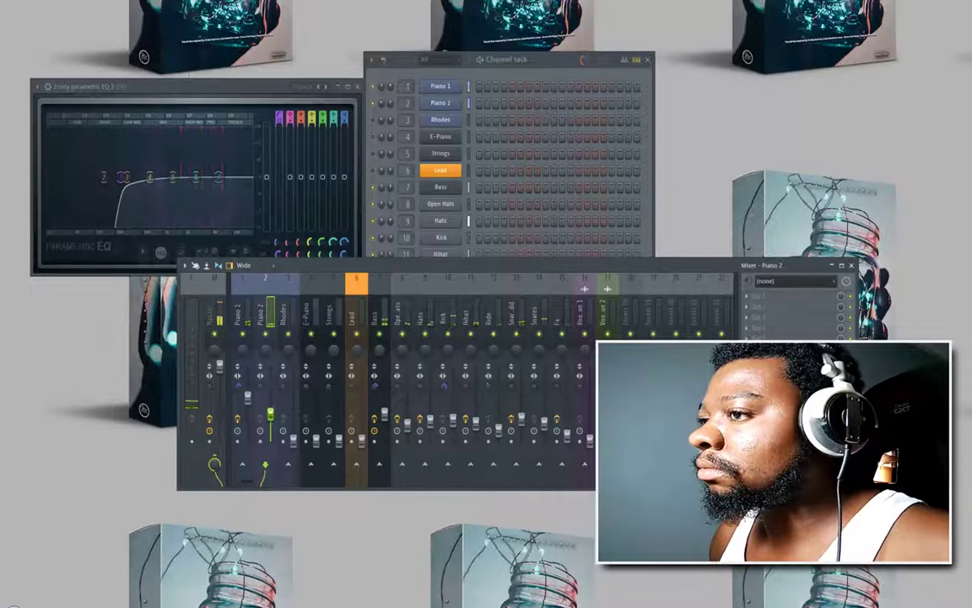
click(251, 398)
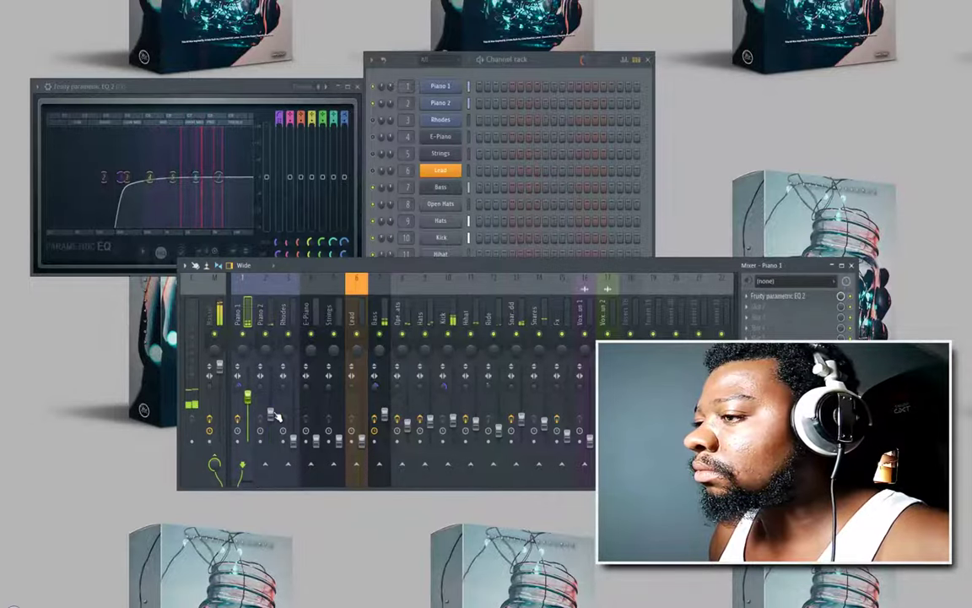
click(276, 415)
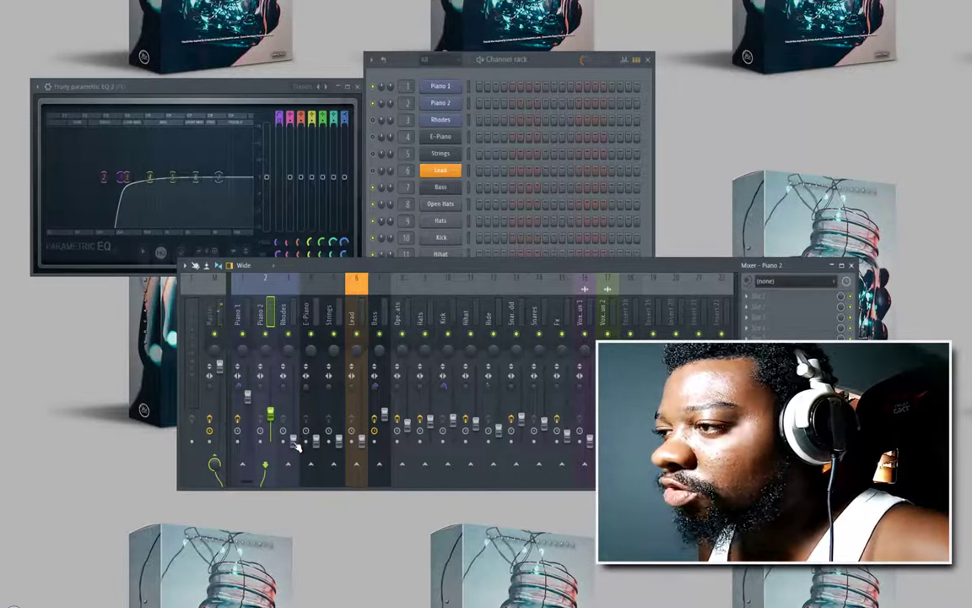
Step: Start playback, unmute the Rhodes channel and raise its mixer fader
click(295, 444)
key(space)
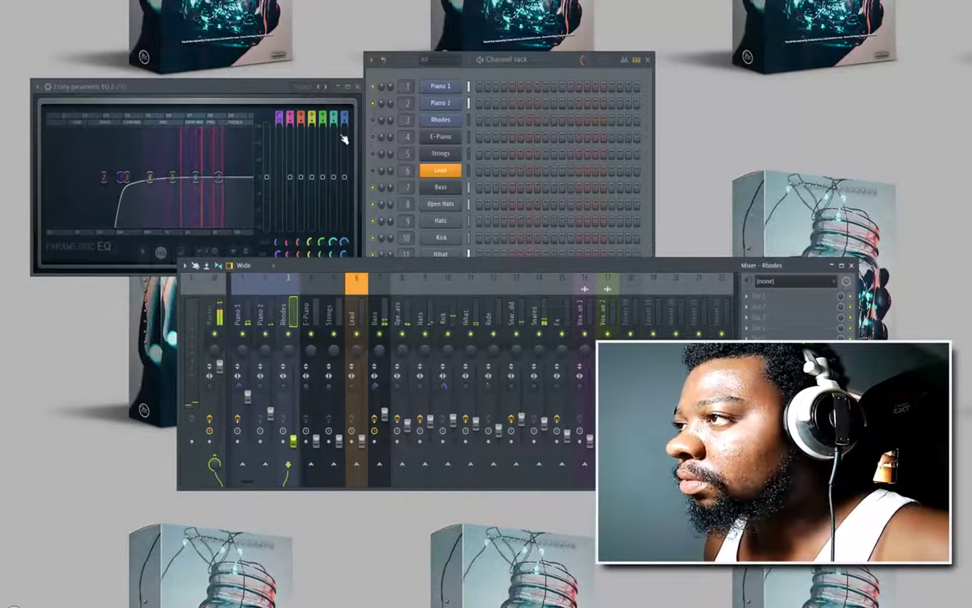
click(373, 120)
click(297, 446)
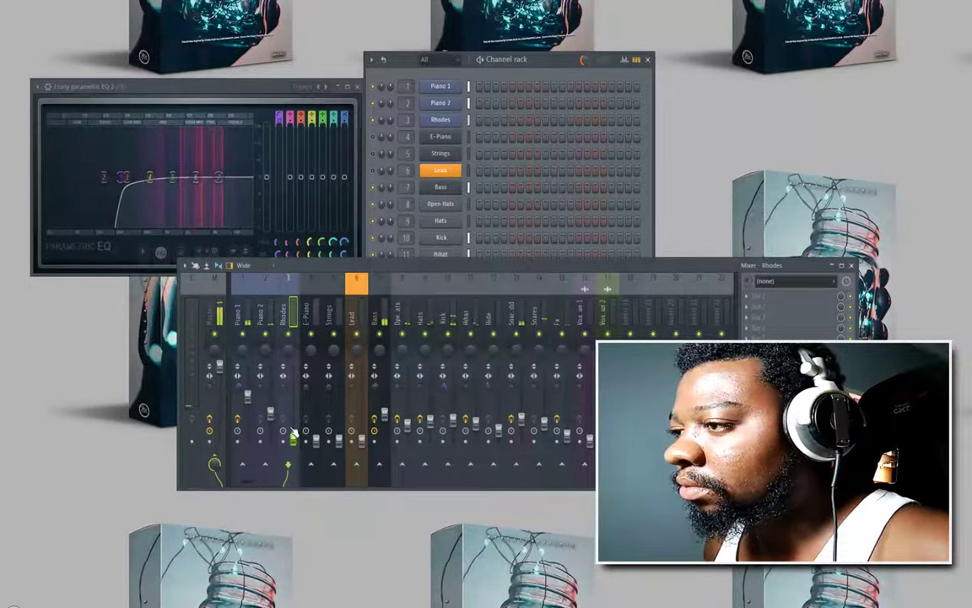
Step: Add Fruity Parametric EQ 2 to the first Rhodes effect slot, using band 7 as a high cut and band 1 as a low cut
click(742, 300)
click(540, 276)
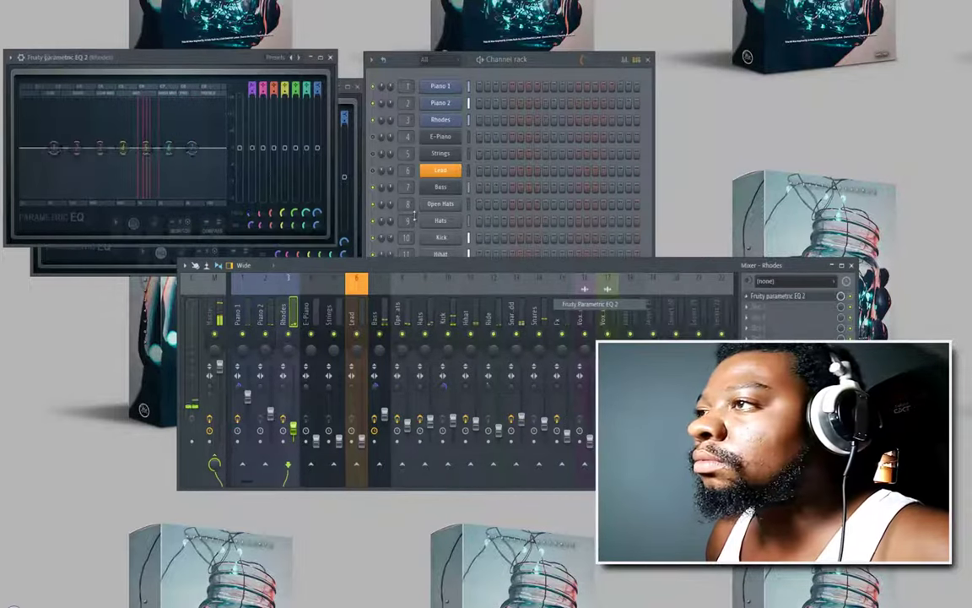
drag(317, 88, 327, 141)
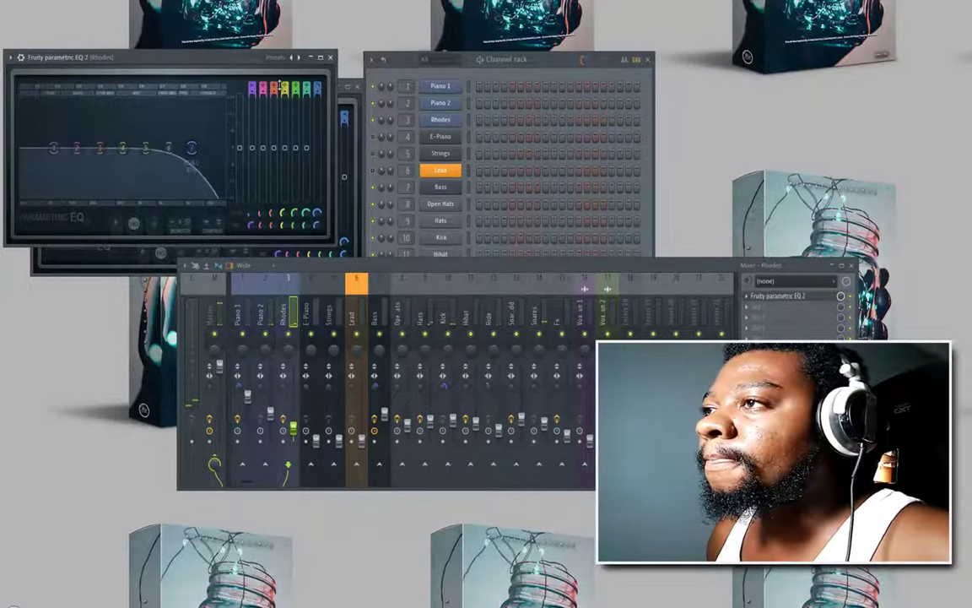
drag(252, 88, 252, 108)
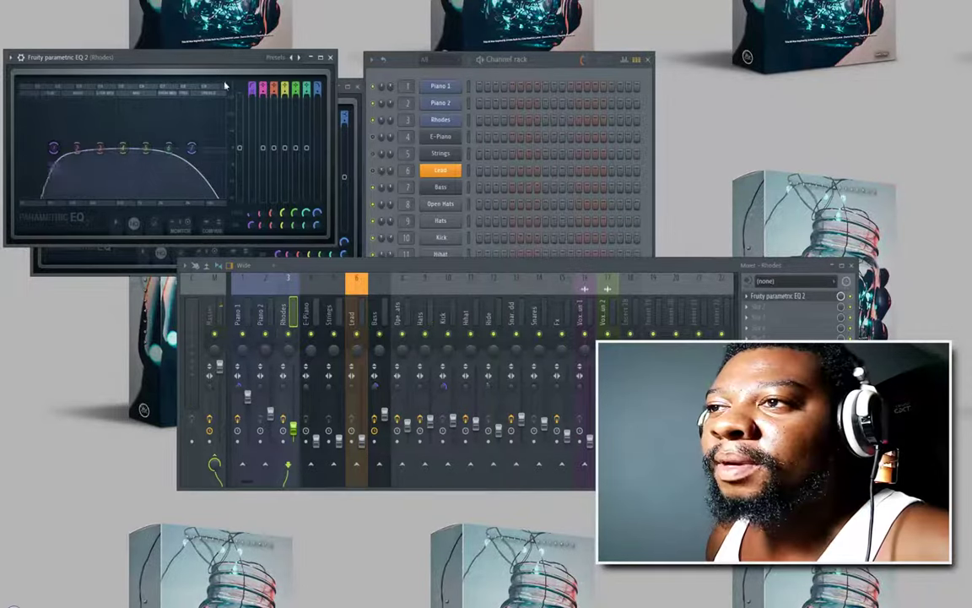
drag(56, 150, 169, 153)
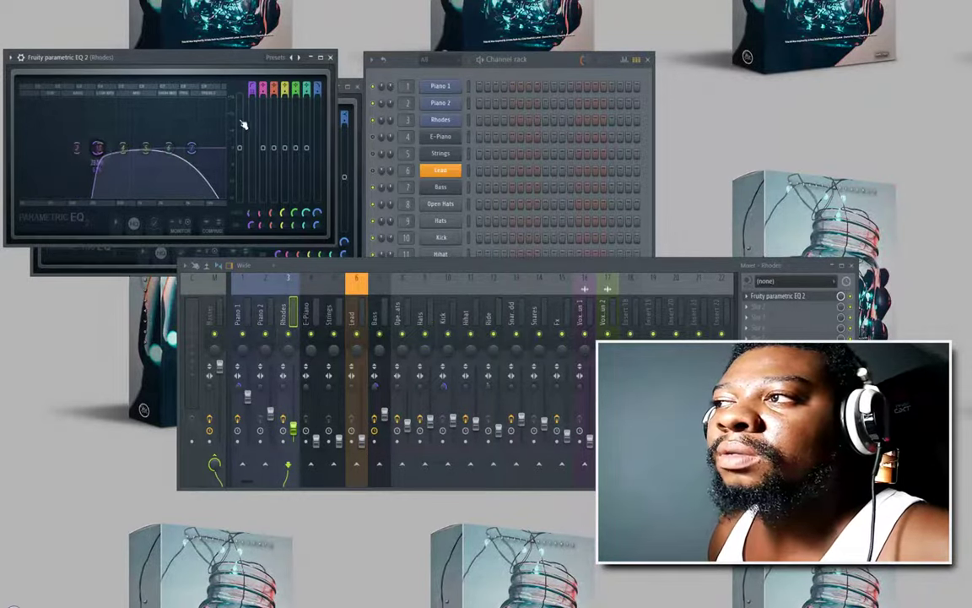
drag(317, 128, 318, 138)
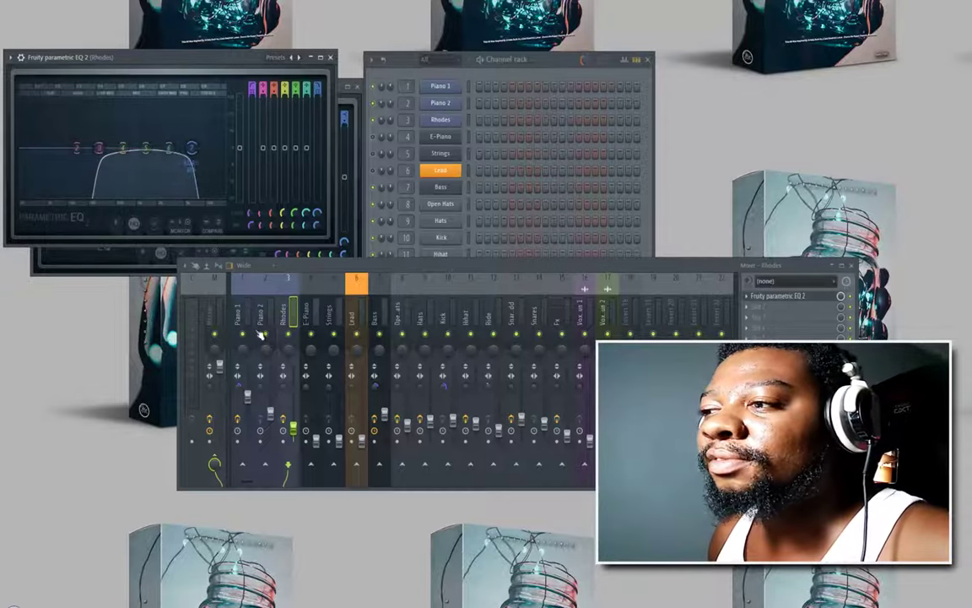
Step: Solo the Rhodes during playback, narrow its low and high cuts to a tight midrange band, and close the EQ window
right_click(290, 335)
key(space)
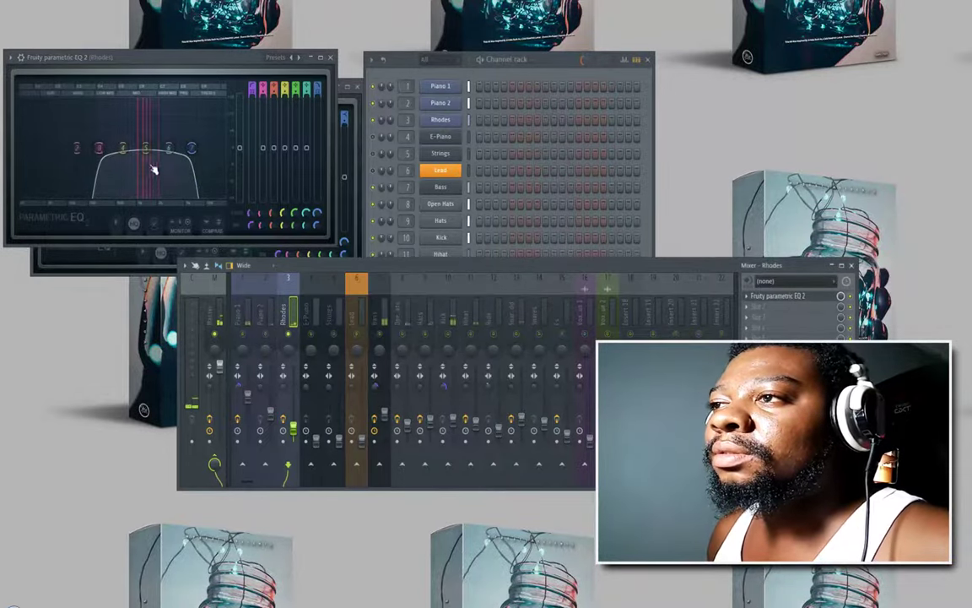
drag(193, 150, 120, 159)
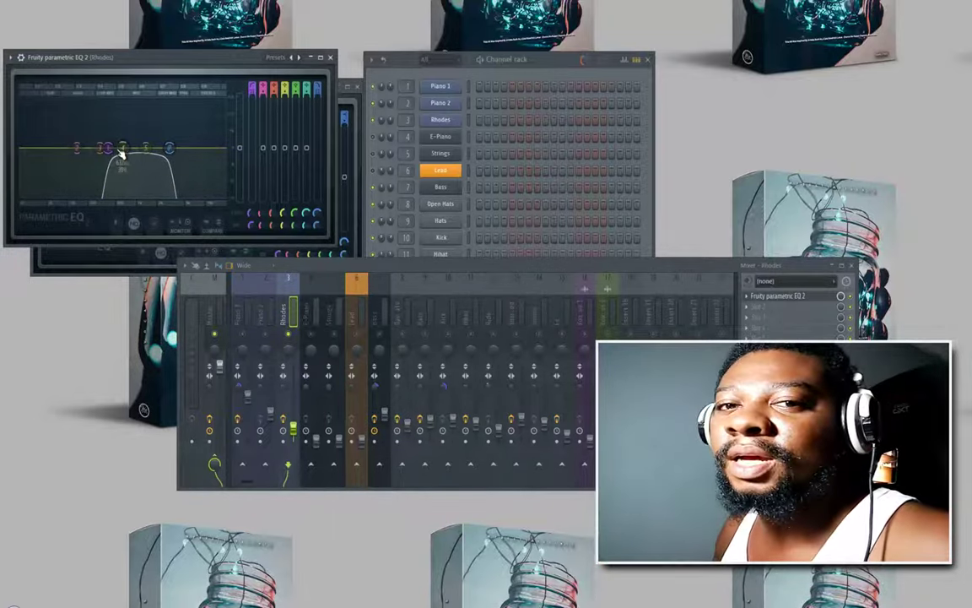
key(space)
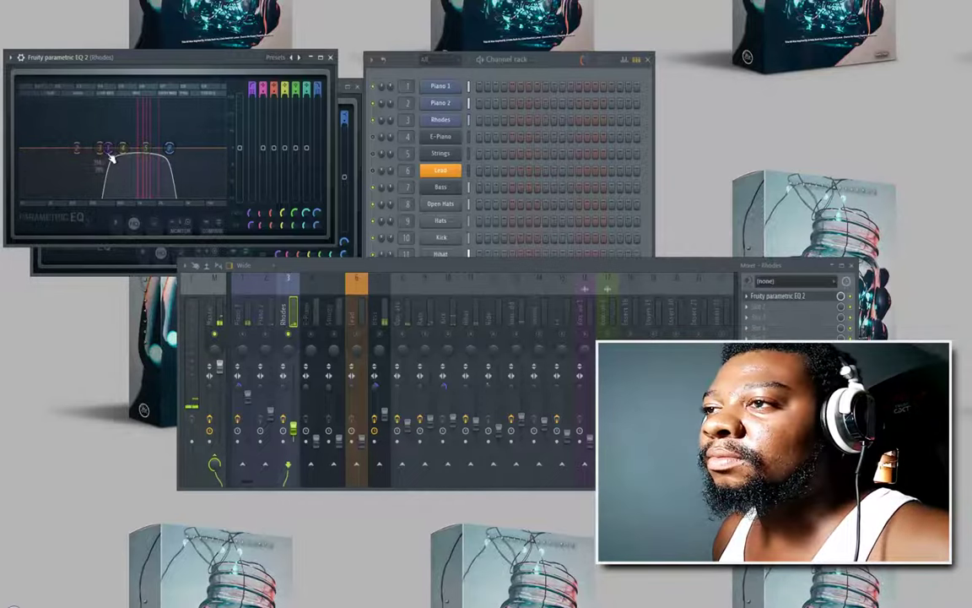
mouse_move(118, 153)
mouse_down()
mouse_move(146, 154)
mouse_move(125, 162)
mouse_up()
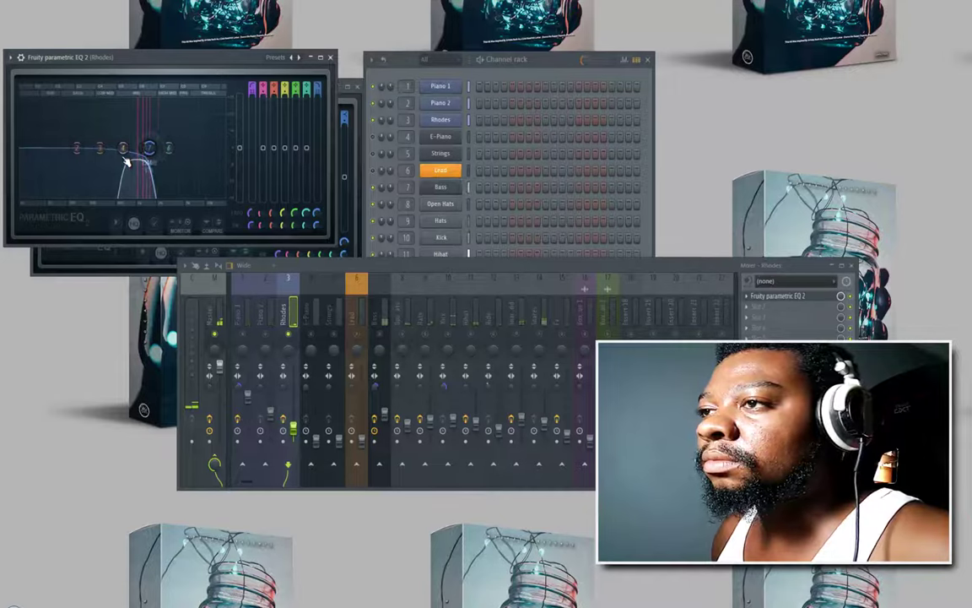
click(330, 57)
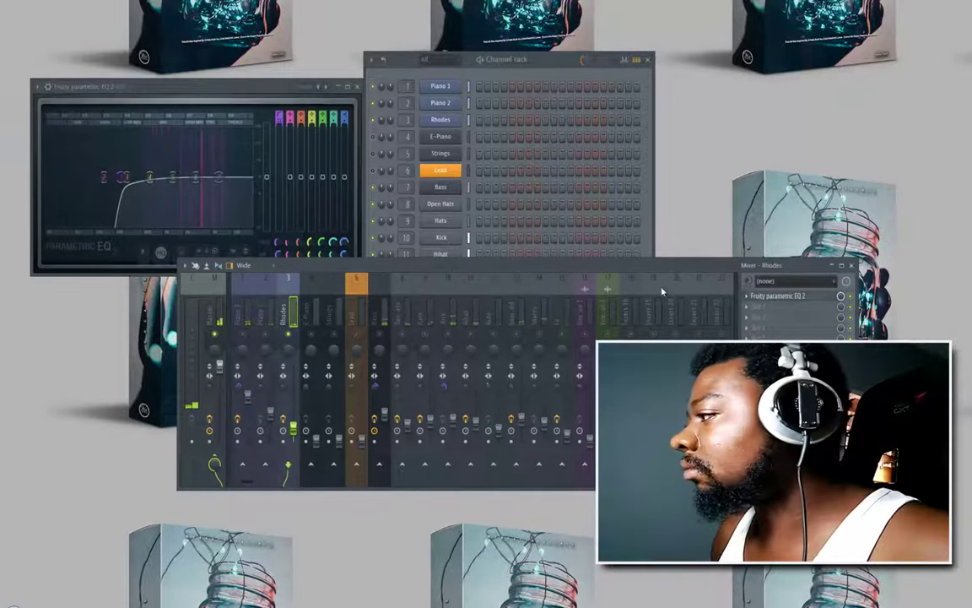
Step: Add Fruity Stereo Enhancer to the second Rhodes effect slot with the For strings preset, and close its window
click(752, 314)
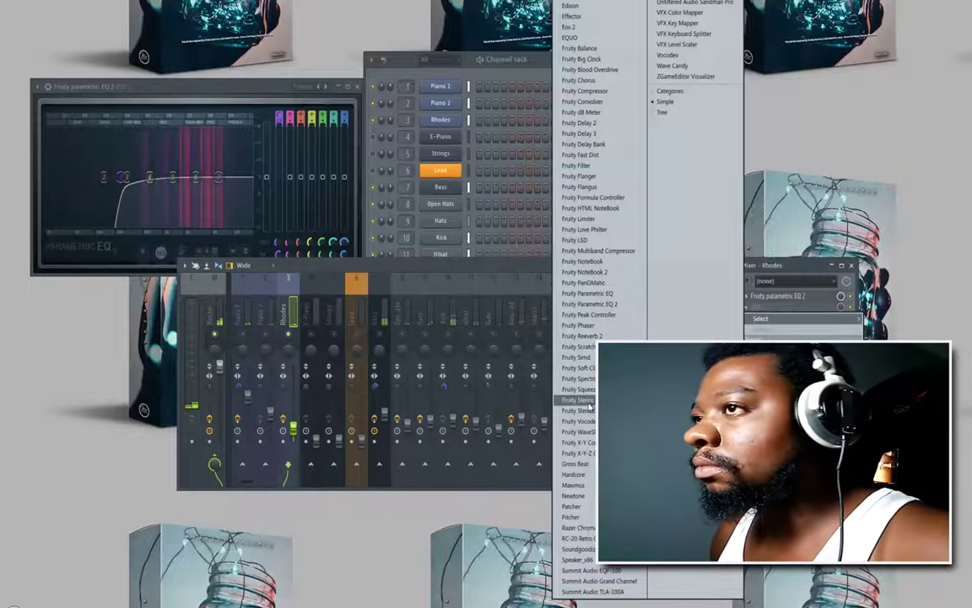
click(583, 399)
right_click(202, 73)
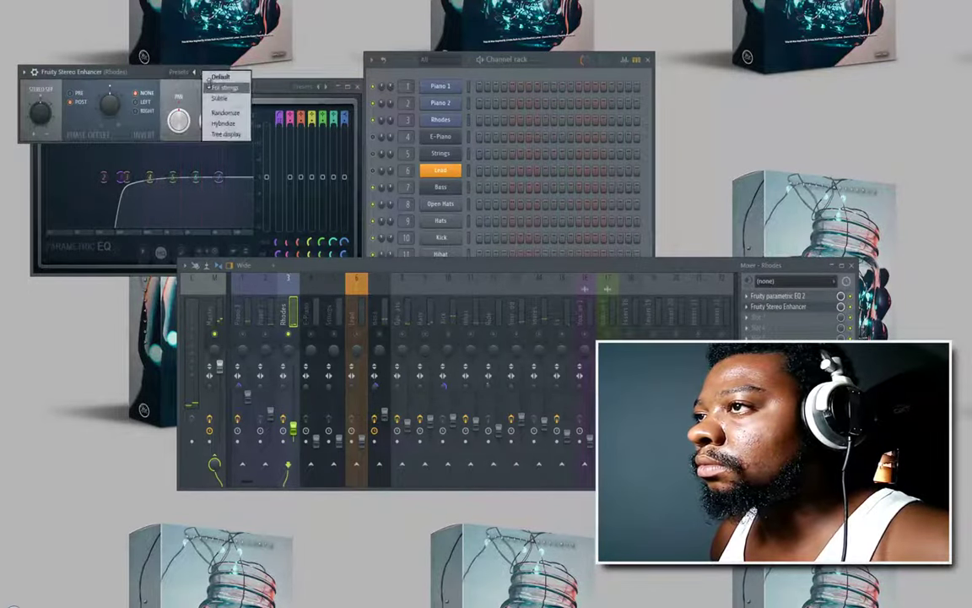
click(221, 87)
click(224, 73)
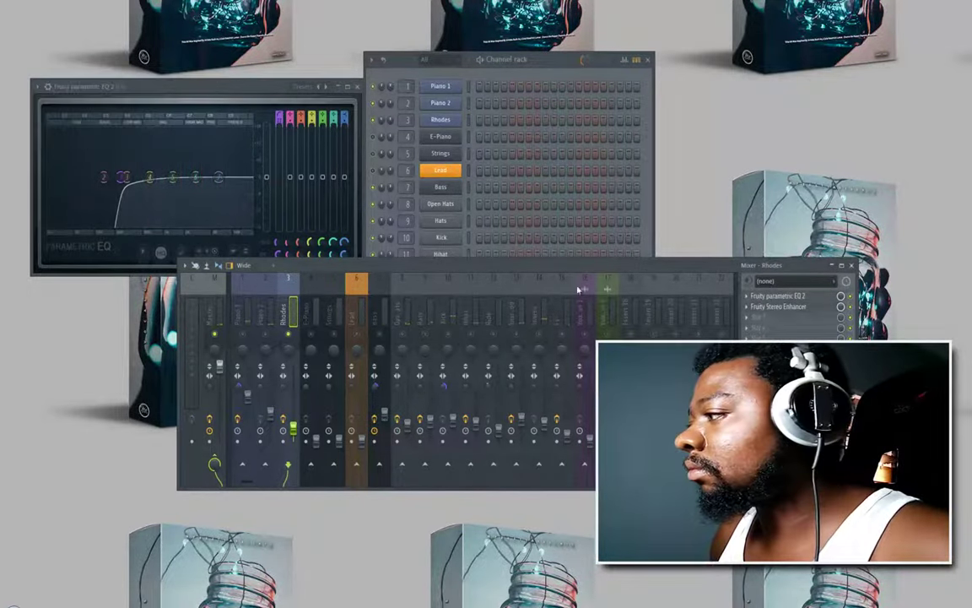
Step: Add Effector to the third Rhodes effect slot, choose the Lo-Fi effect and toggle its bypass
click(762, 317)
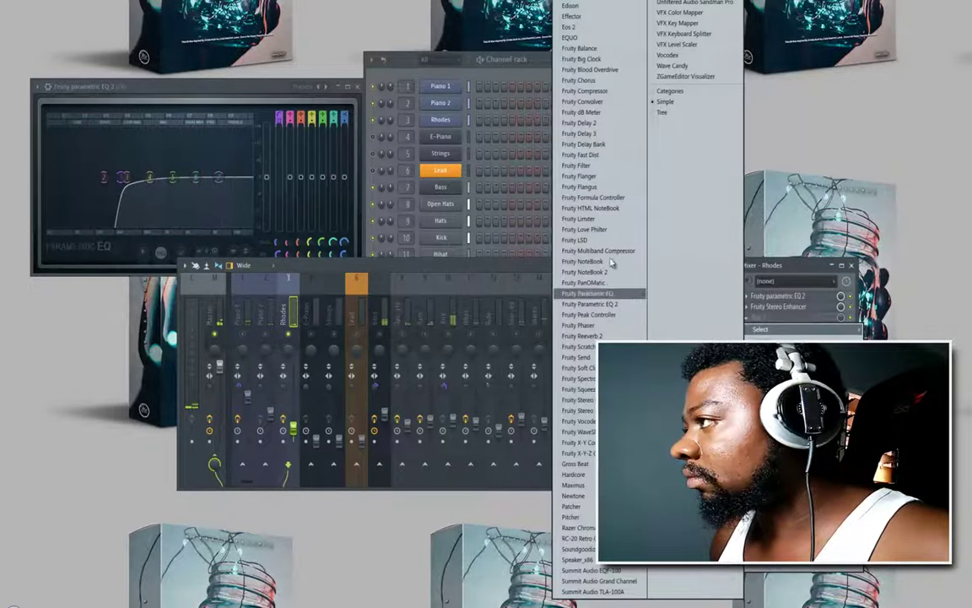
click(573, 17)
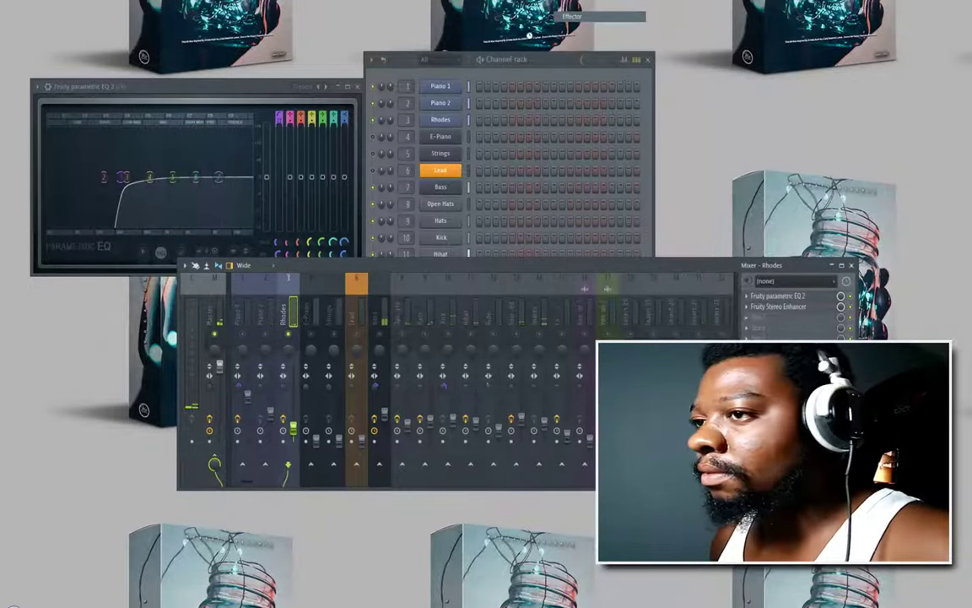
click(91, 289)
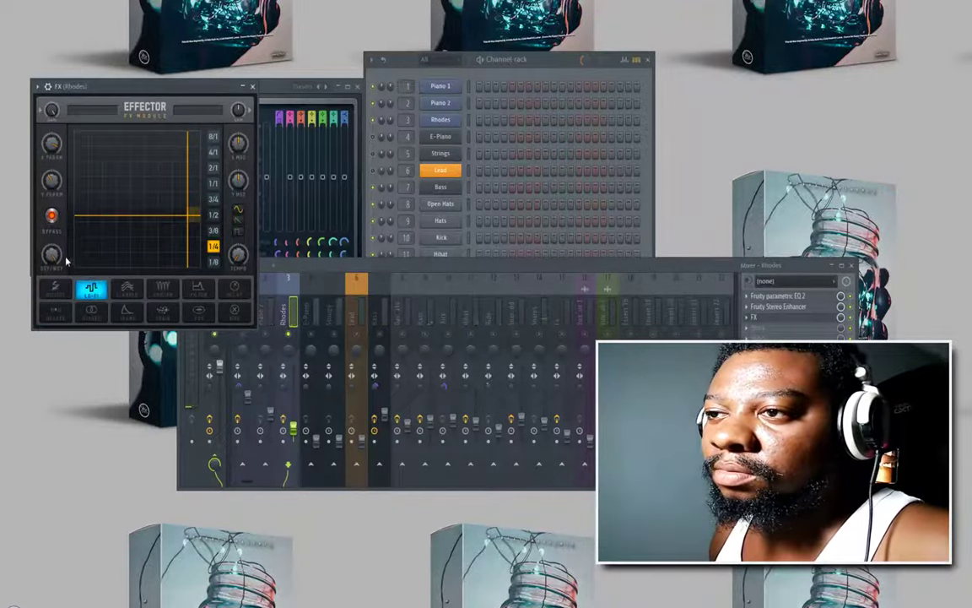
click(51, 216)
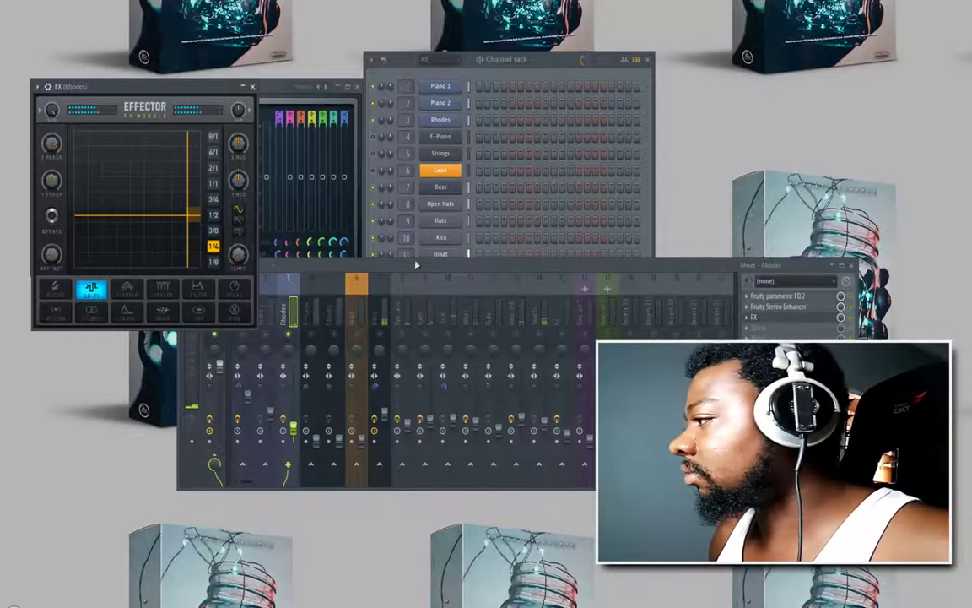
Step: Add Fruity Parametric EQ 2 to the fourth Rhodes effect slot as a low cut, close its window and bring the mixer forward
click(745, 328)
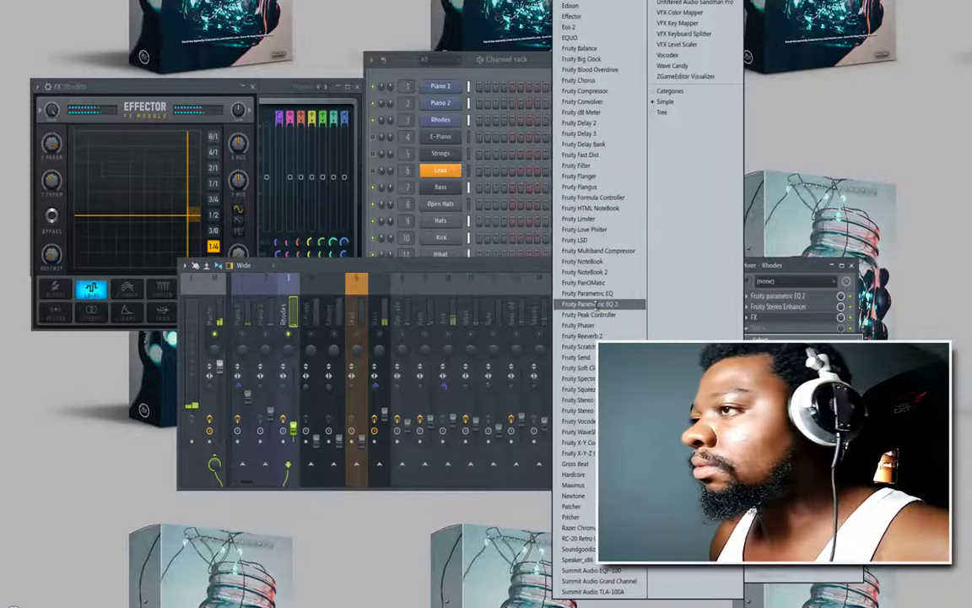
click(597, 304)
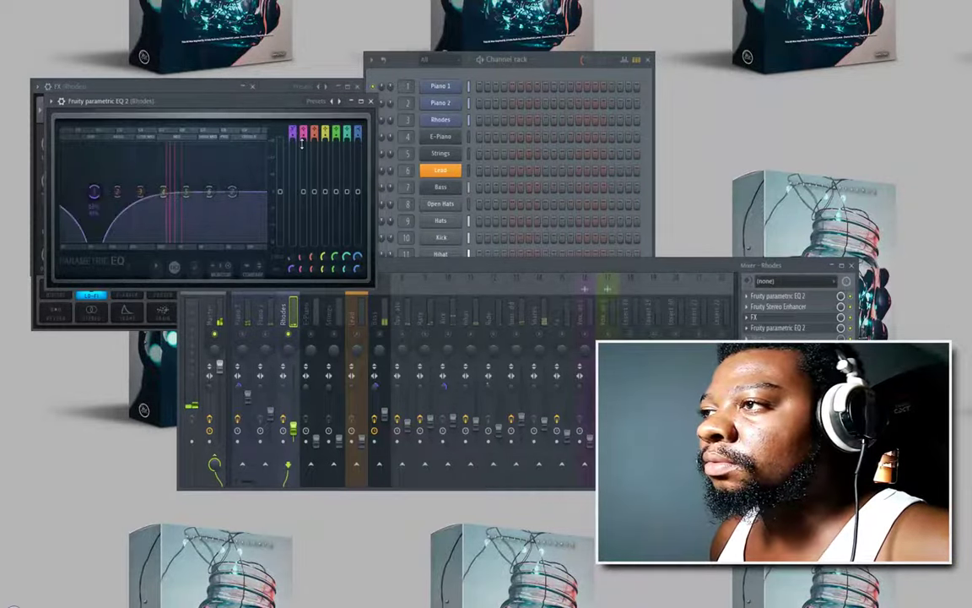
drag(302, 143, 294, 123)
drag(184, 195, 261, 192)
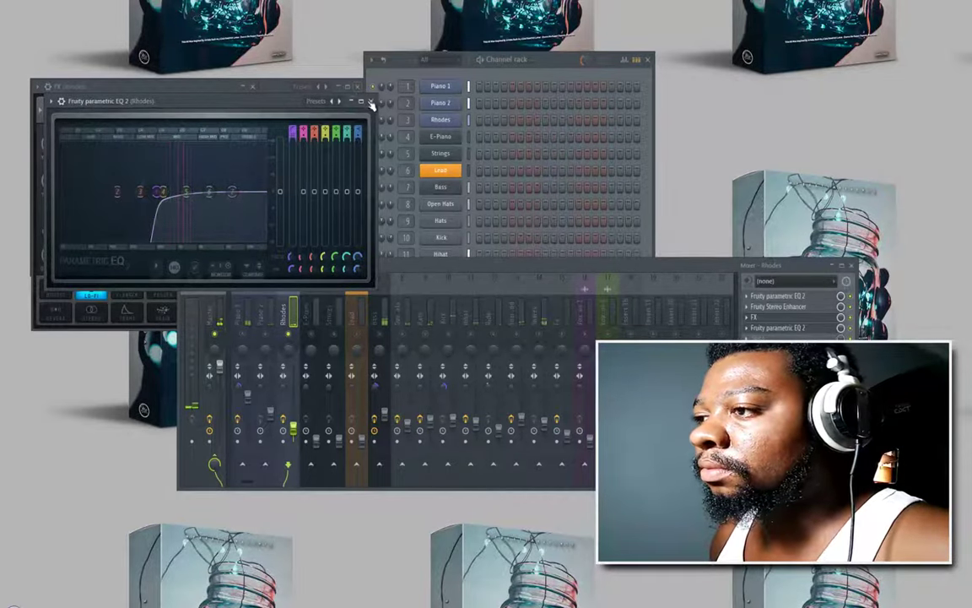
click(370, 101)
click(265, 307)
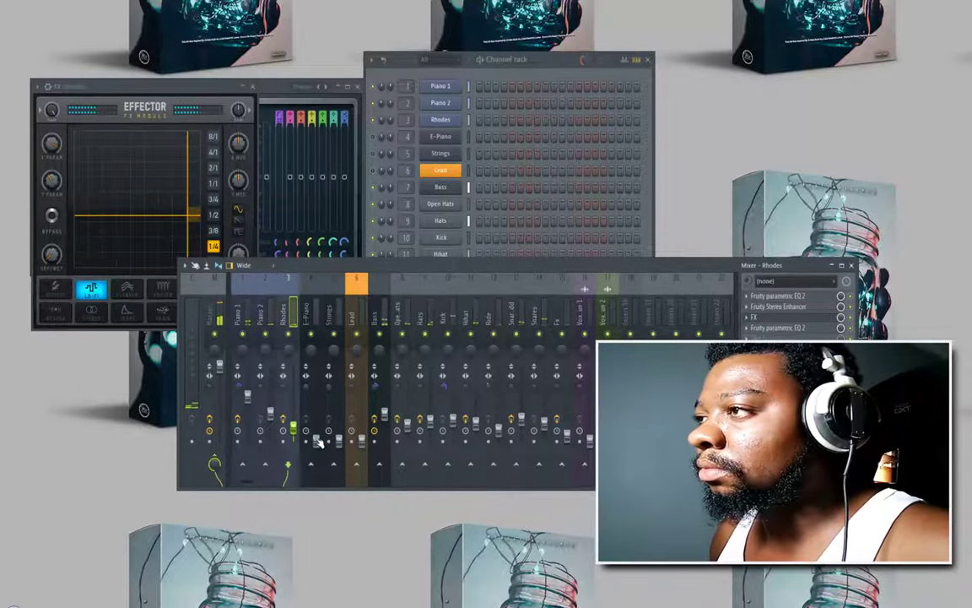
Step: Unmute the E-Piano and raise its fader, and add Gross Beat to its first effect slot with the Momentary preset
click(380, 144)
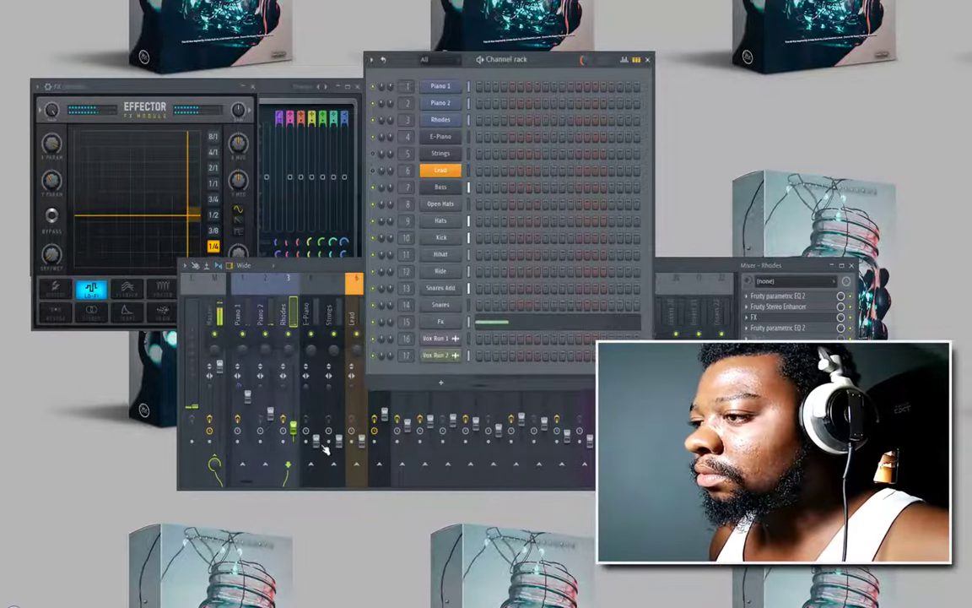
click(317, 406)
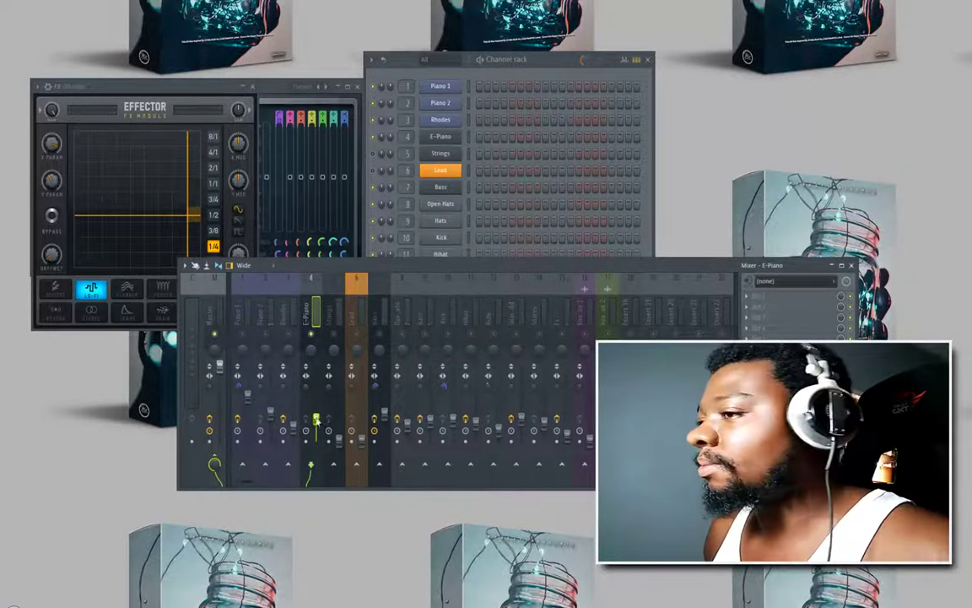
click(748, 299)
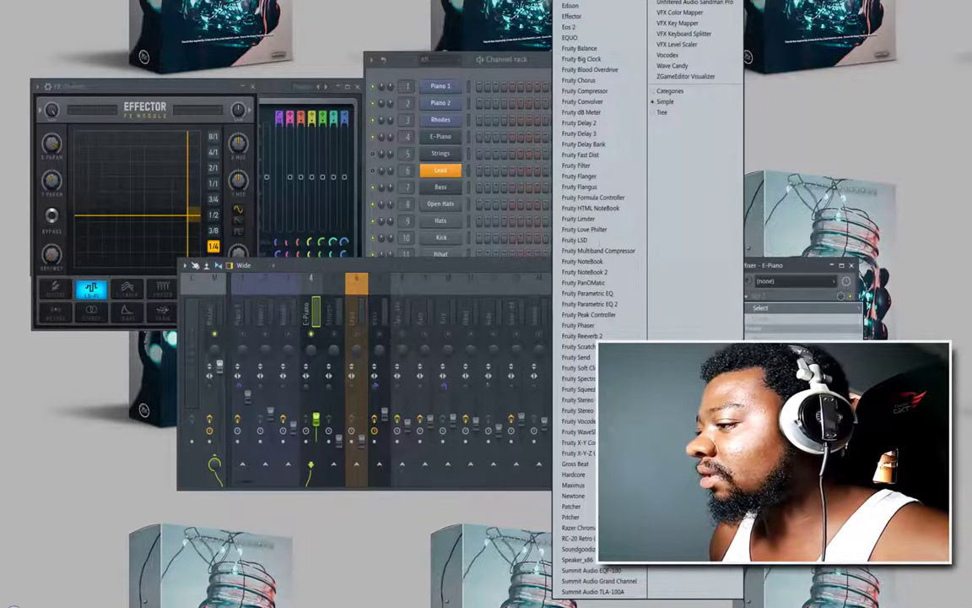
click(578, 464)
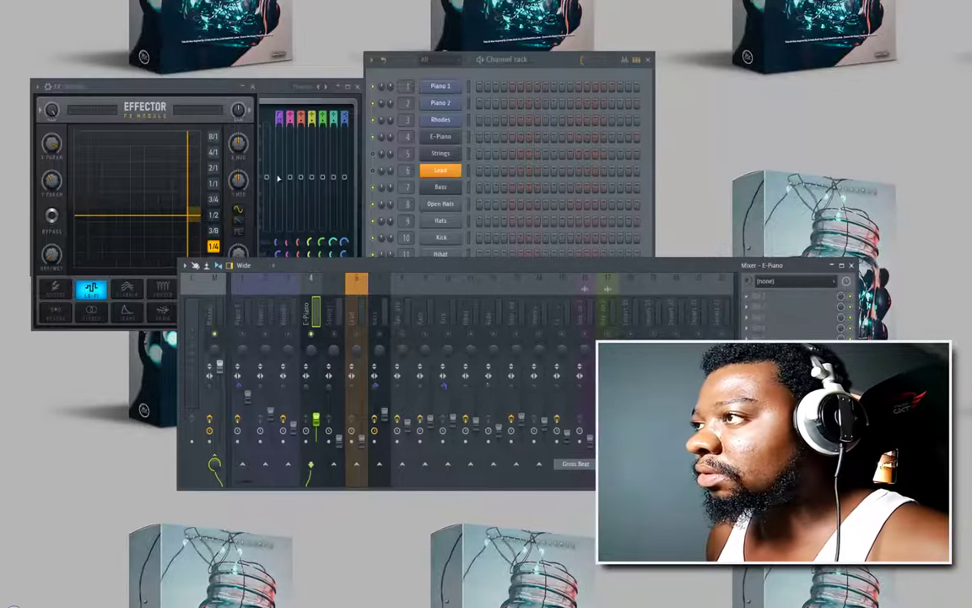
click(427, 89)
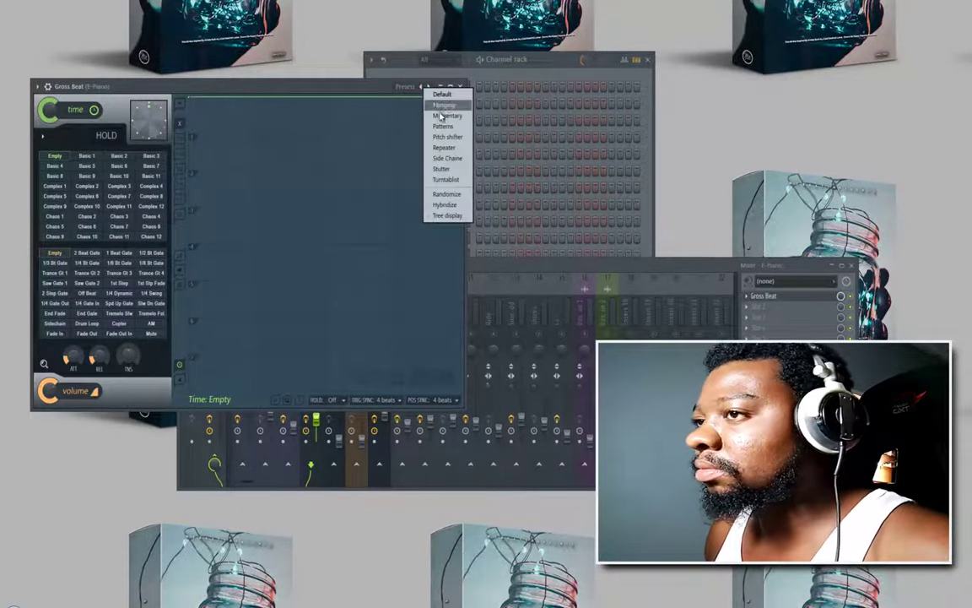
click(438, 114)
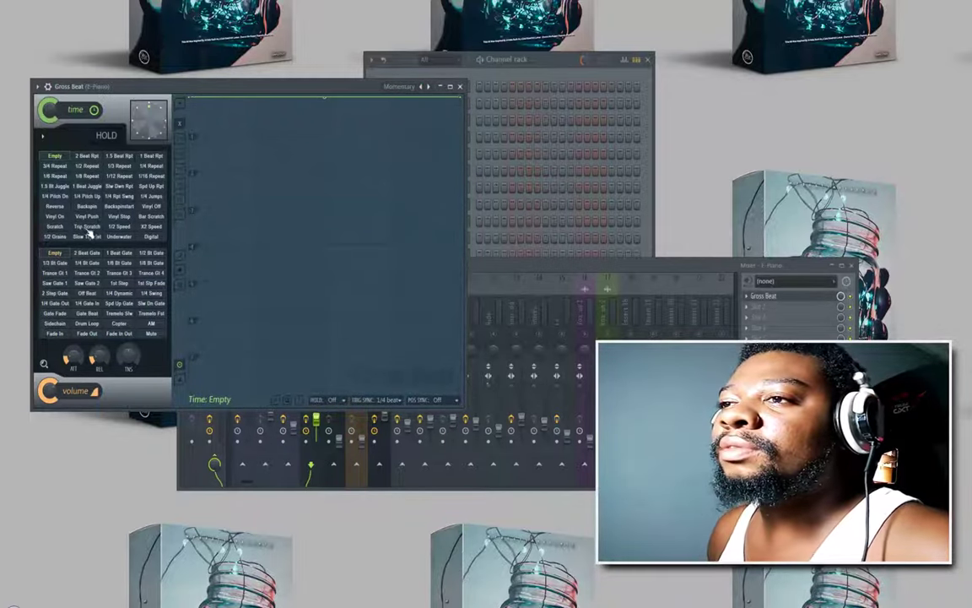
click(460, 87)
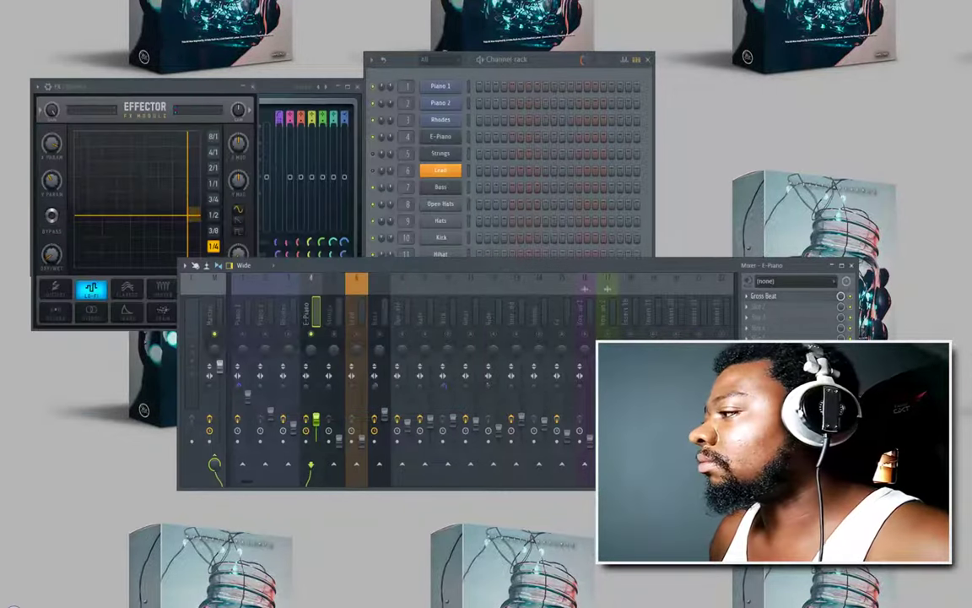
Step: Add Fruity Parametric EQ 2 to the second E-Piano effect slot as a low cut, raise the cutoff, and close its window
click(747, 313)
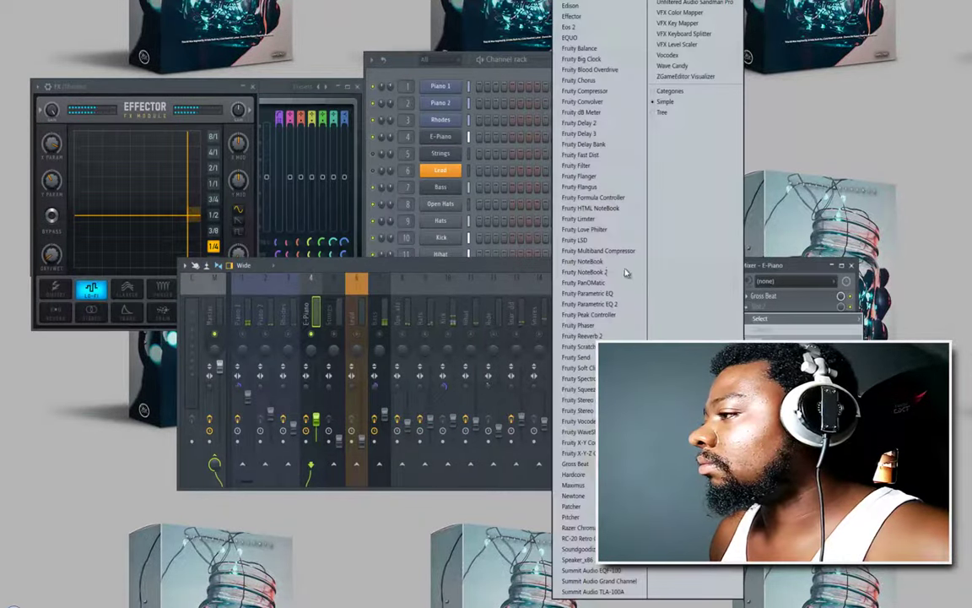
click(584, 306)
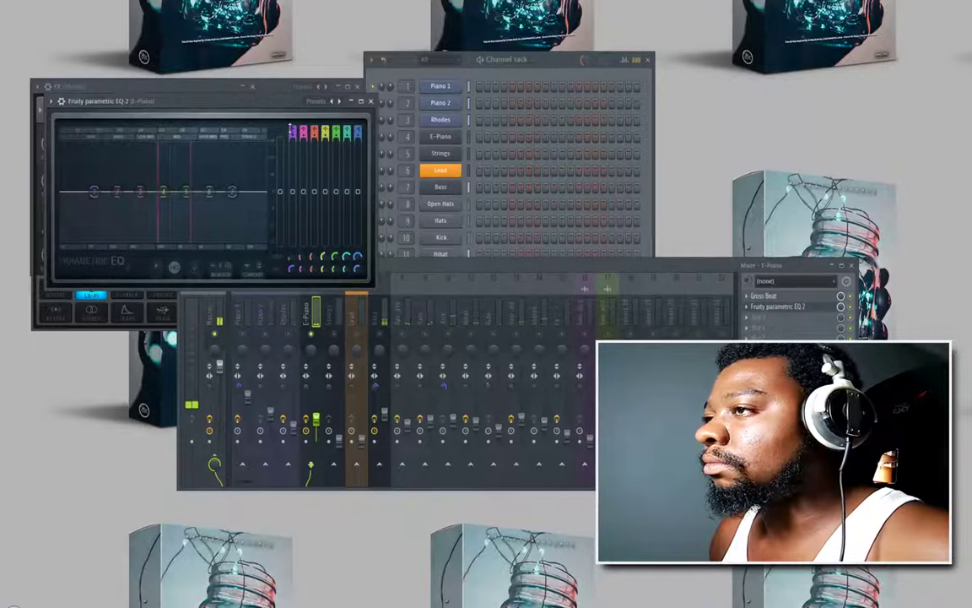
drag(291, 130, 297, 284)
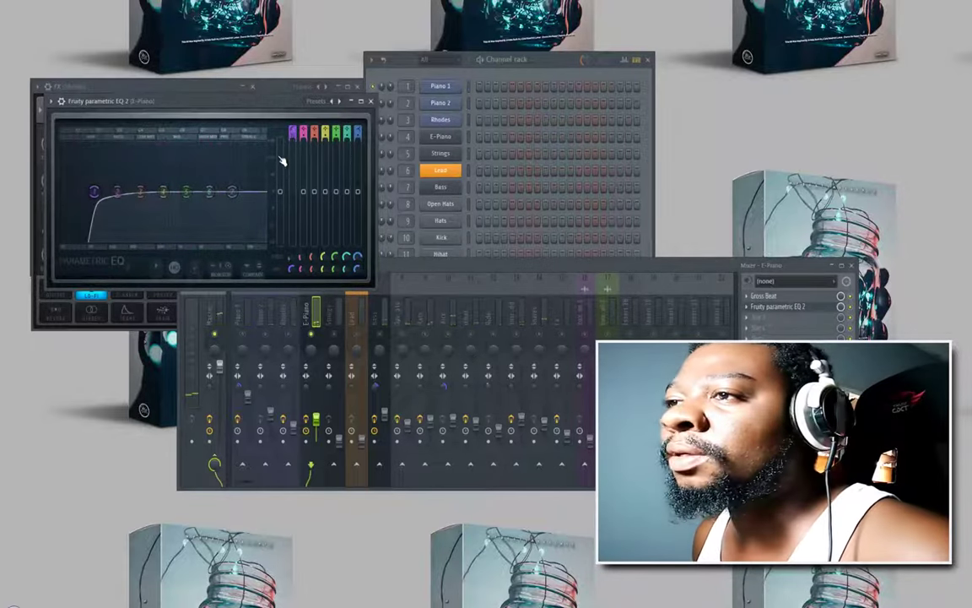
drag(93, 191, 131, 192)
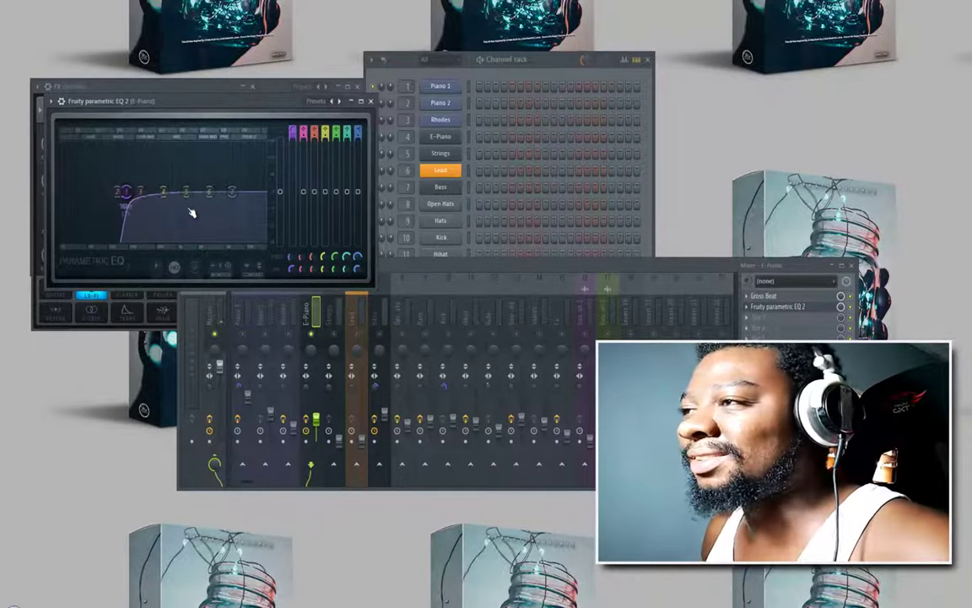
click(370, 101)
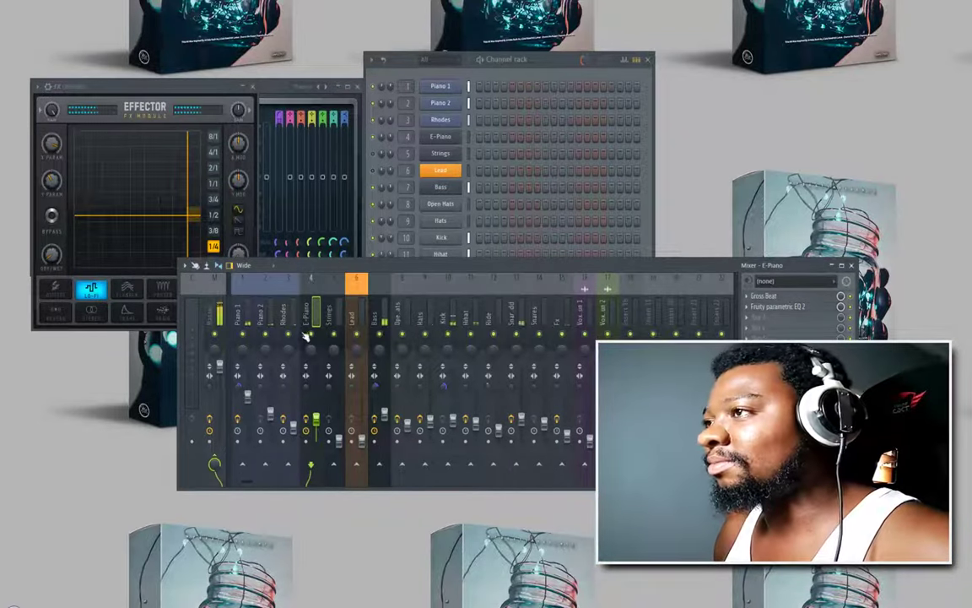
Step: Close the leftover EQ and Effector windows and lower the E-Piano fader slightly
click(358, 88)
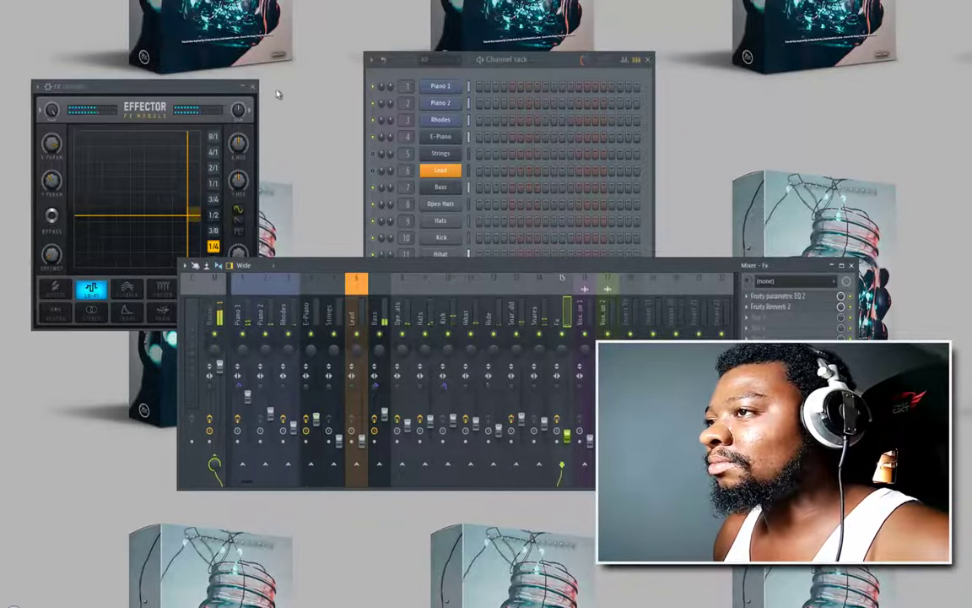
click(253, 87)
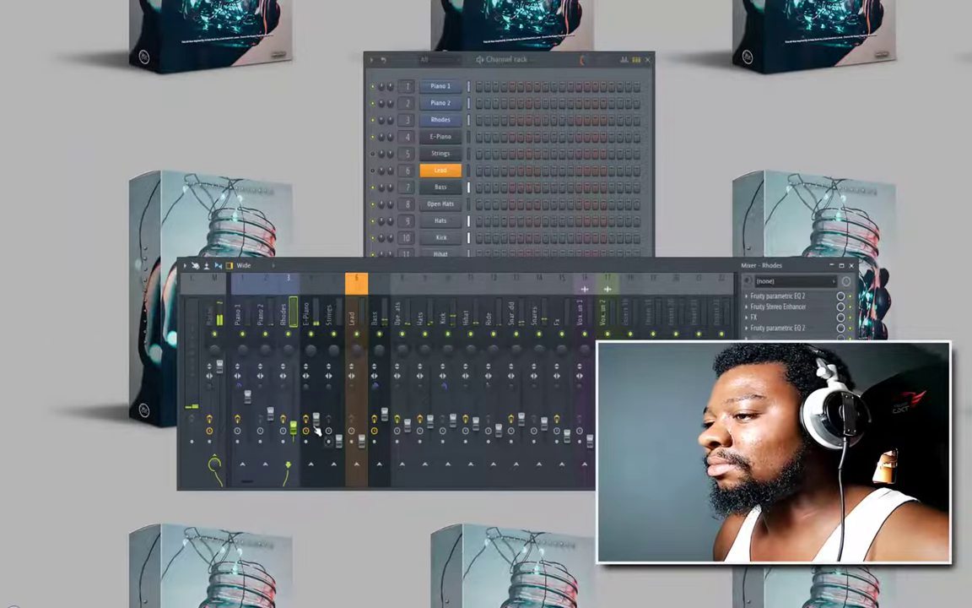
click(319, 434)
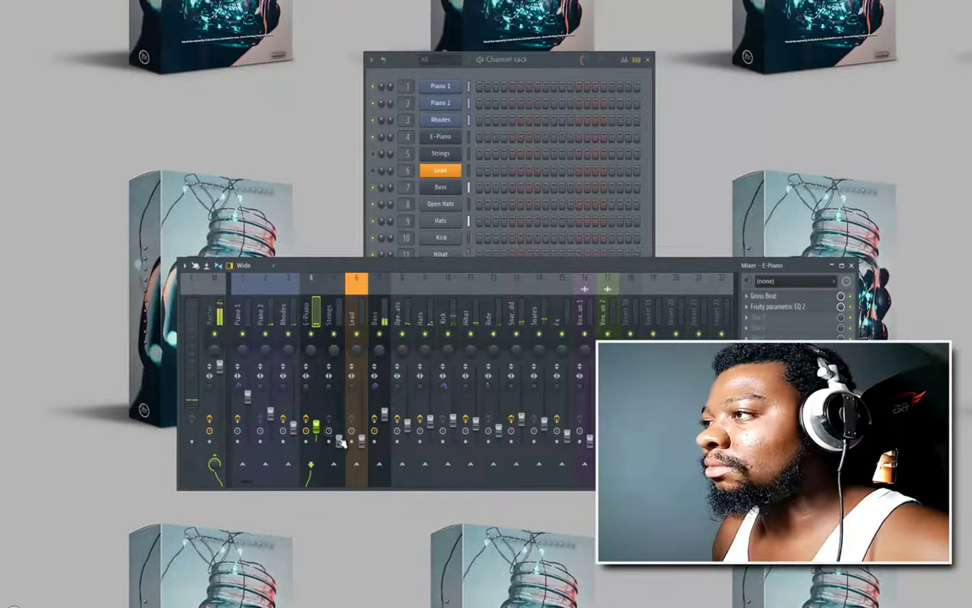
Step: Unmute the Strings channel and delete the Lead channel from the channel rack
click(377, 157)
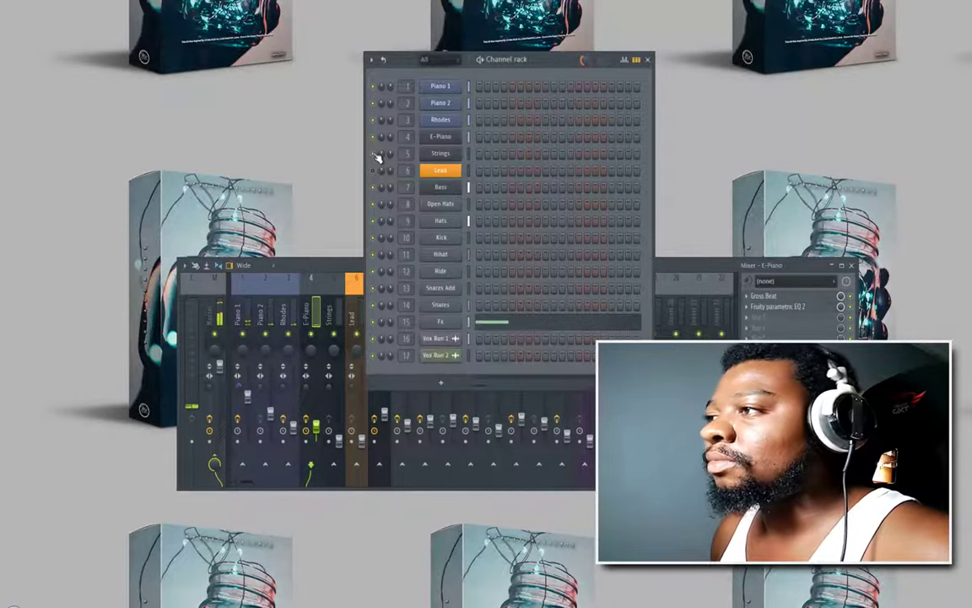
right_click(442, 171)
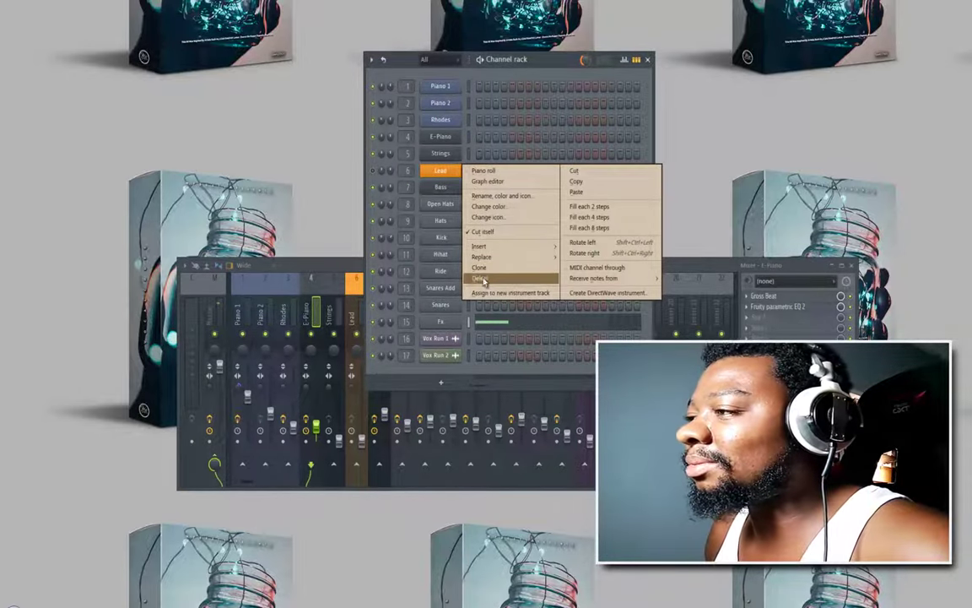
click(481, 279)
click(551, 324)
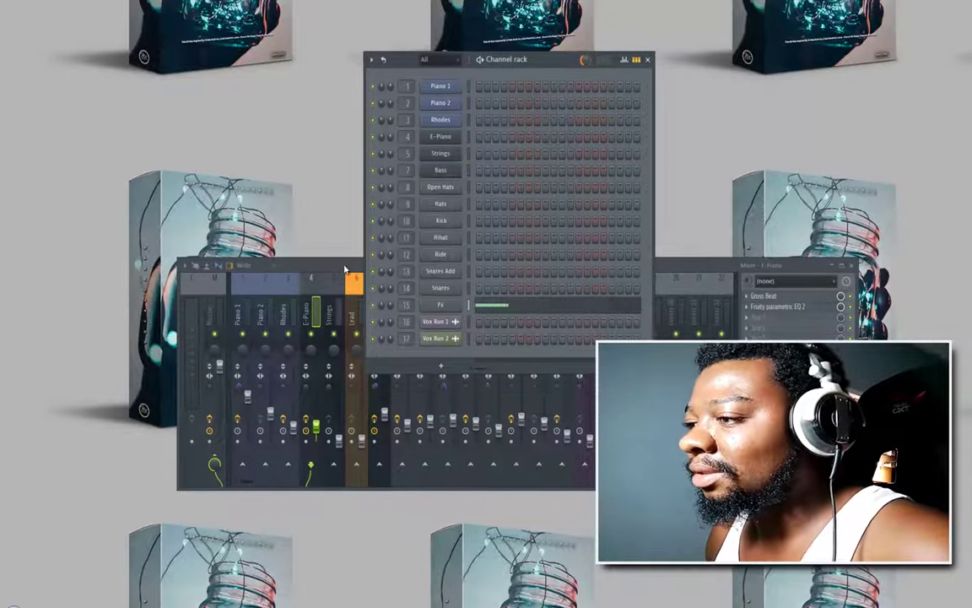
Step: Clear the custom name of the unused Lead mixer track
click(348, 271)
right_click(363, 319)
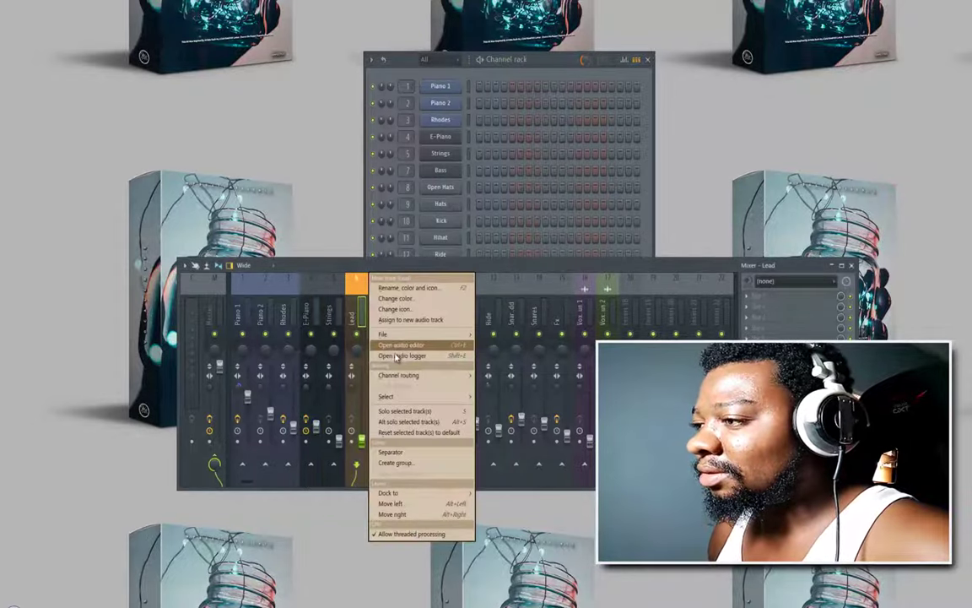
click(401, 288)
key(BackSpace)
key(Return)
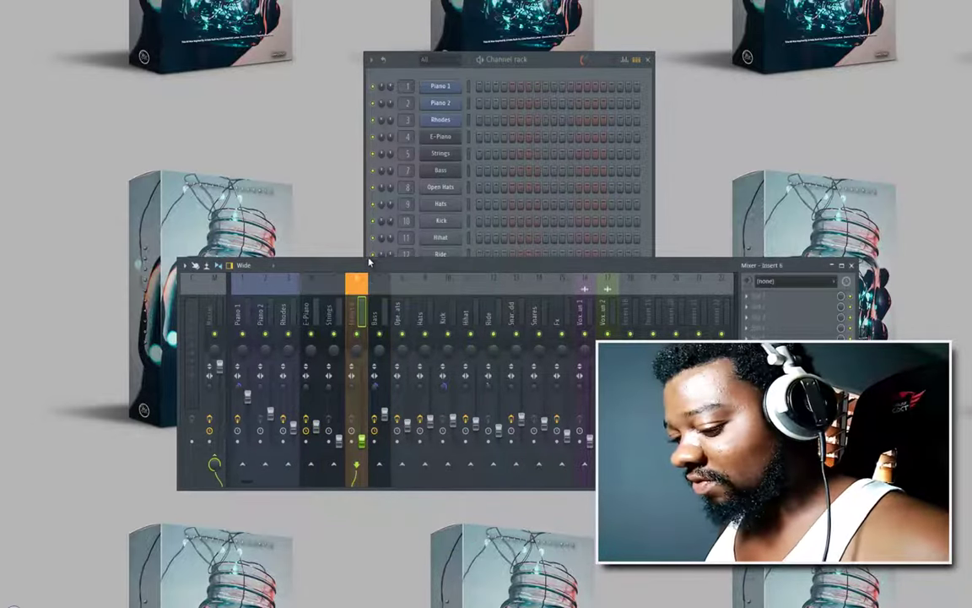
Step: Move the cleared orange mixer track past both Vox Run tracks to position 17
key(alt+Right)
key(alt+Right)
key(alt+Right)
key(alt+Right)
key(alt+Right)
key(alt+Right)
key(alt+Right)
key(alt+Right)
key(alt+Right)
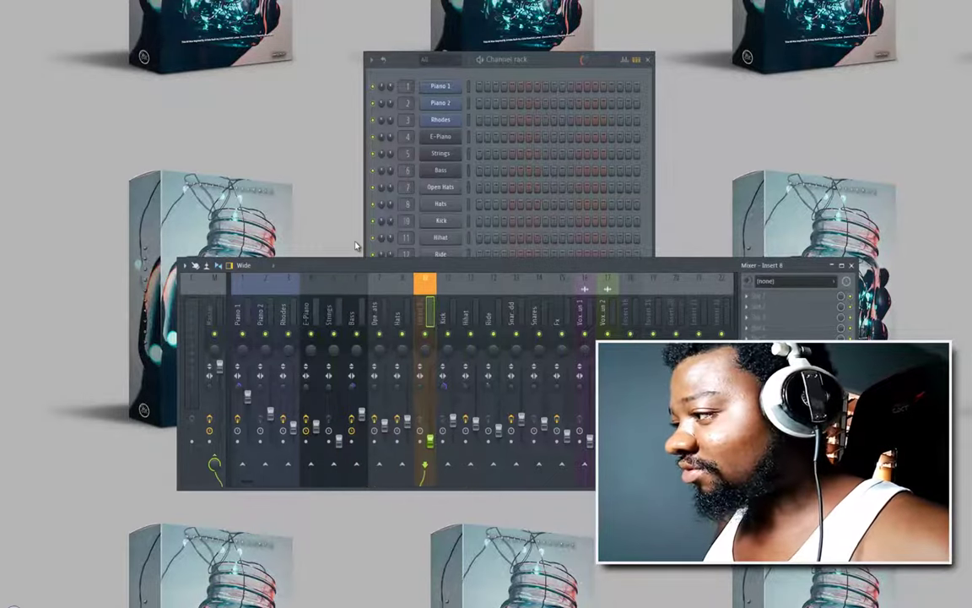
key(alt+Right)
key(alt+Right)
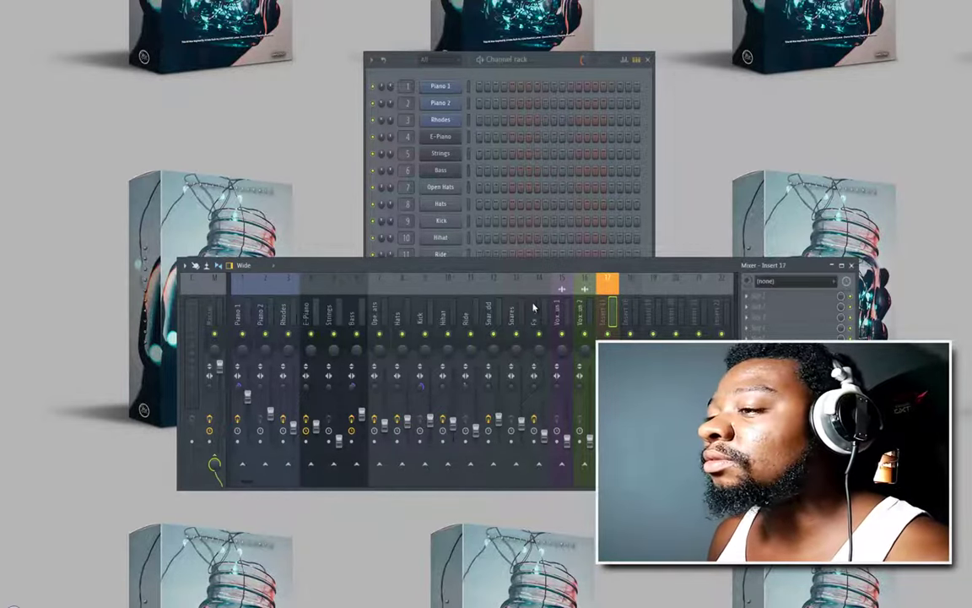
Step: Raise the Strings fader and solo the track, and add Fruity Parametric EQ 2 to its first effect slot
click(341, 442)
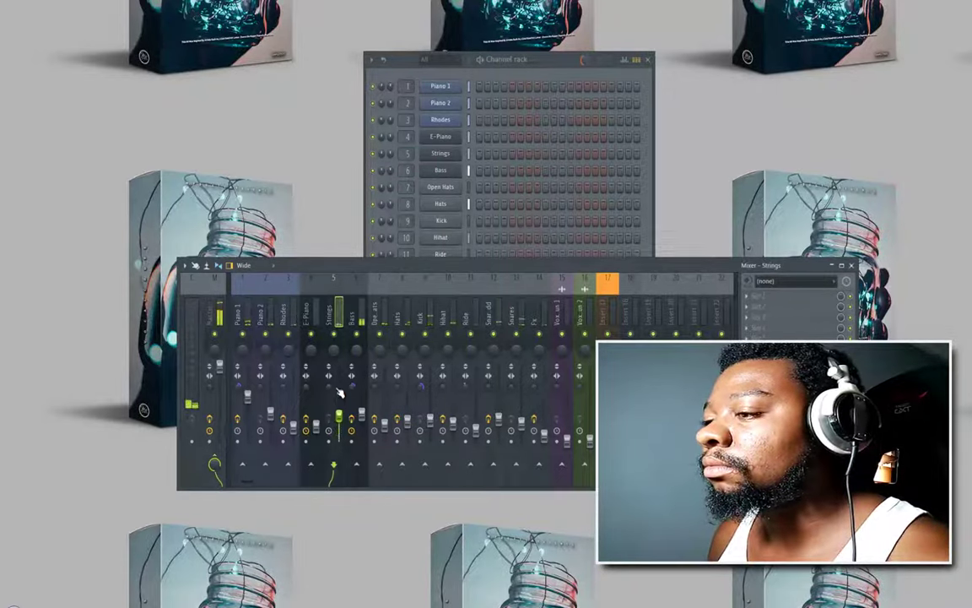
right_click(334, 334)
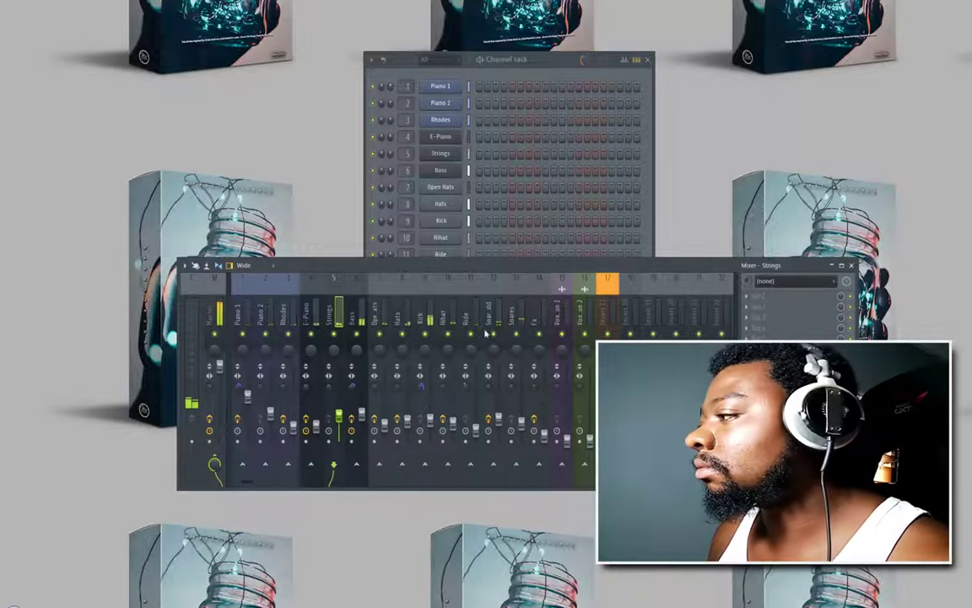
click(746, 299)
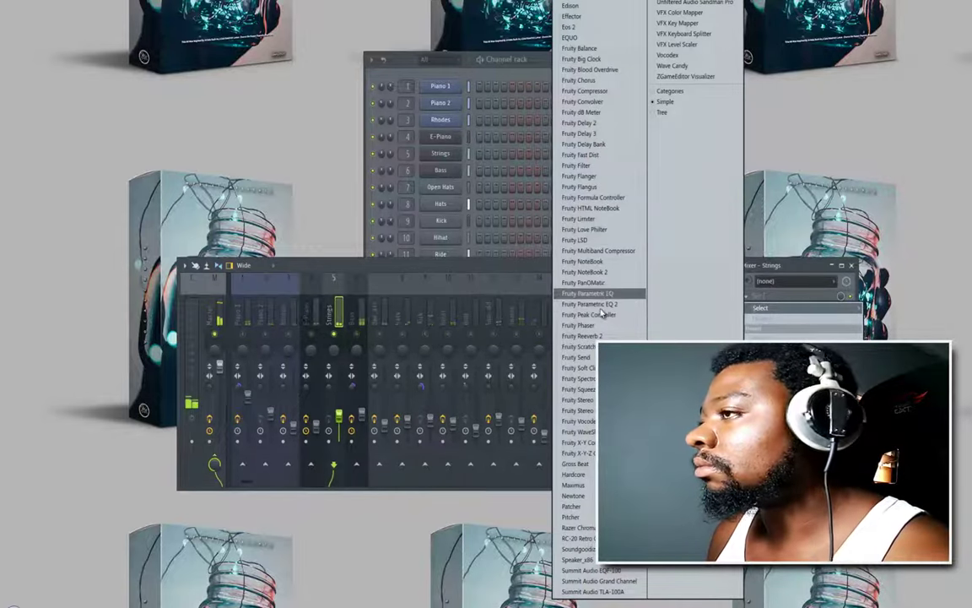
click(553, 276)
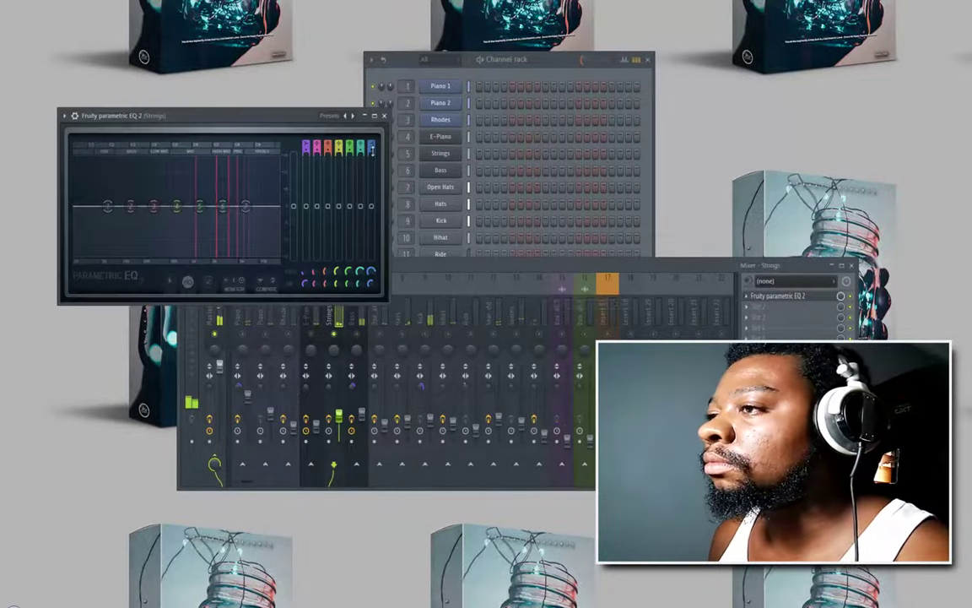
Step: Set the outer bands of the Strings EQ to low and high cuts, narrowing the sound to an upper midrange band
mouse_move(372, 150)
mouse_down()
mouse_move(373, 200)
mouse_move(372, 142)
mouse_up()
mouse_move(307, 149)
mouse_down()
mouse_move(314, 161)
mouse_move(306, 145)
mouse_up()
drag(108, 209, 135, 220)
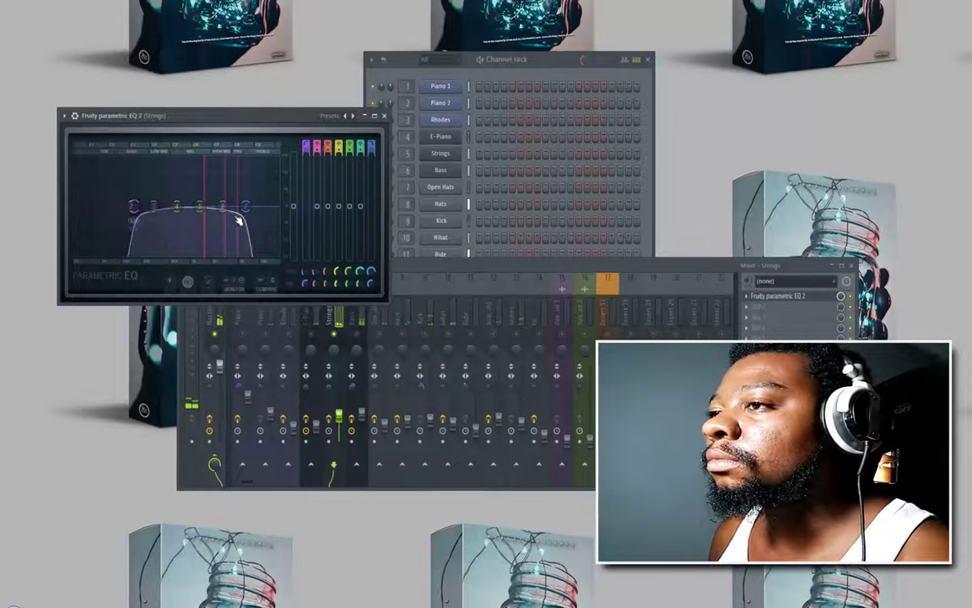
drag(237, 218, 314, 216)
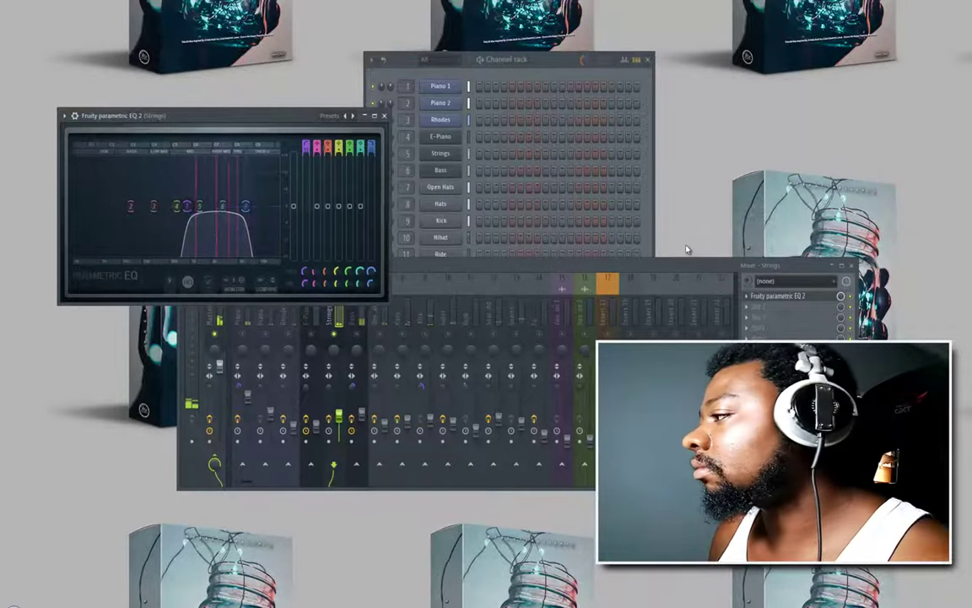
Step: Add Fruity Reeverb 2 to the second Strings effect slot and try the Drum Room preset
click(747, 313)
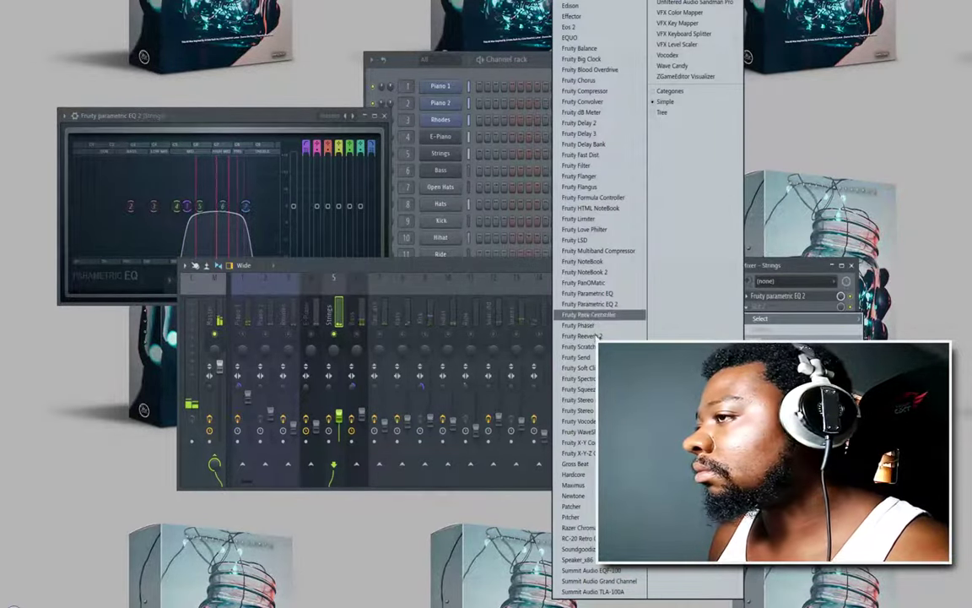
click(565, 306)
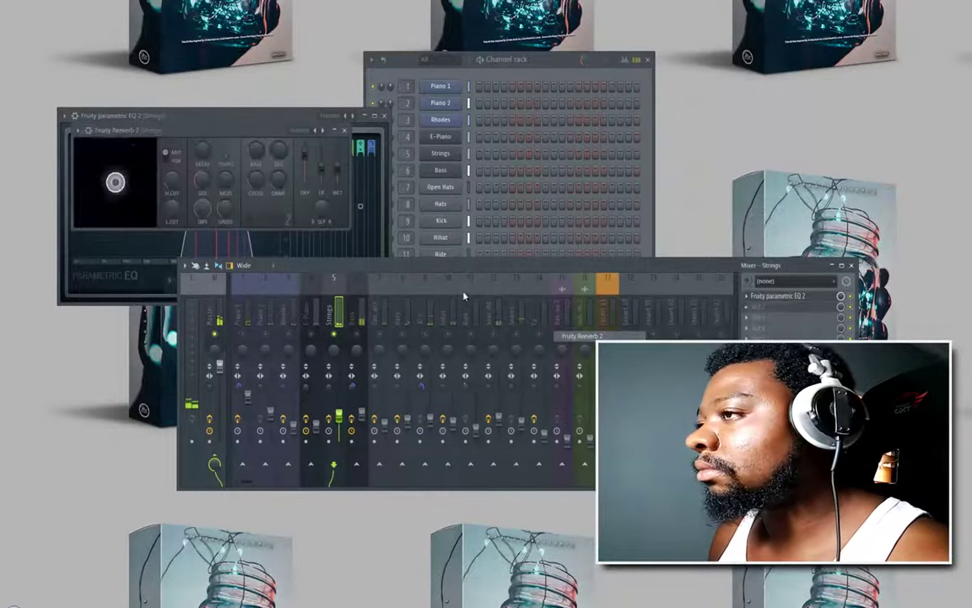
right_click(324, 131)
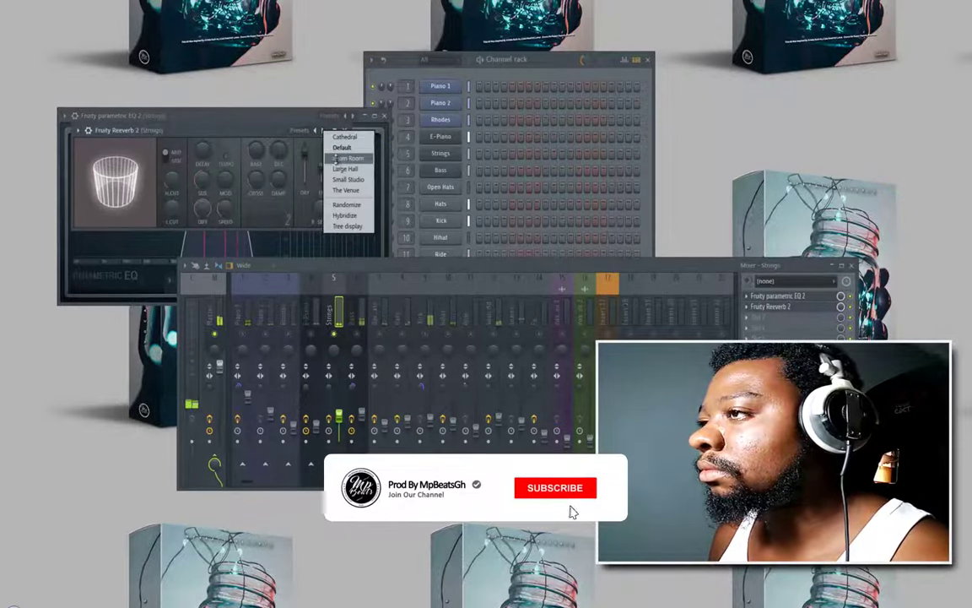
click(336, 158)
Step: Audition the Large Hall, Small Studio and Default presets on the Strings reverb, and apply Cathedral
right_click(323, 132)
click(341, 172)
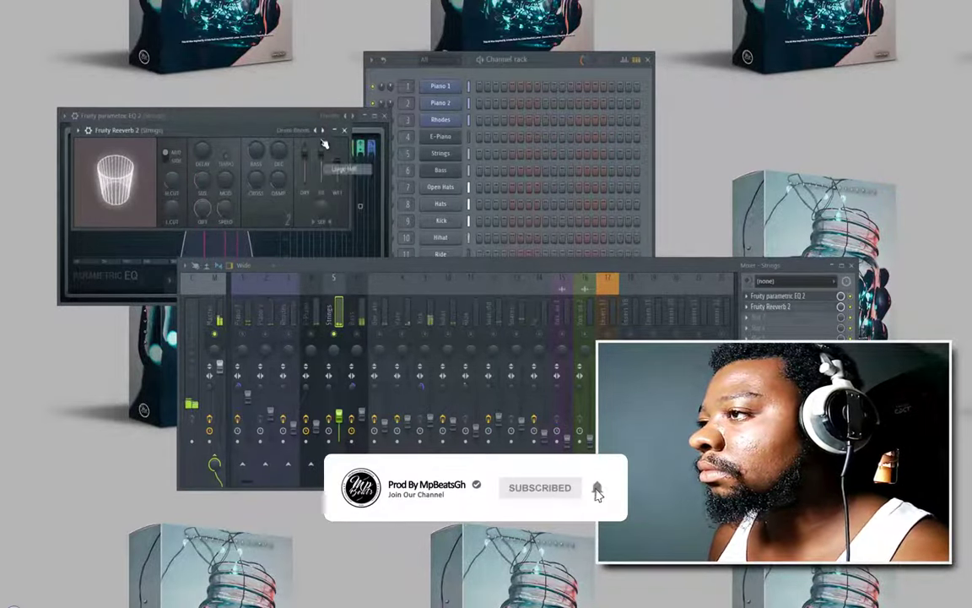
right_click(324, 132)
click(342, 182)
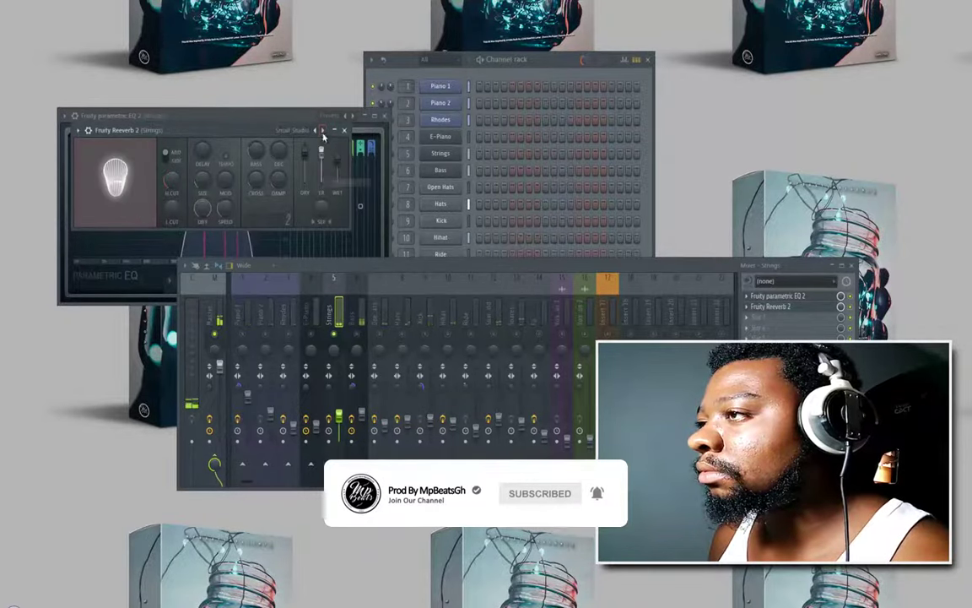
right_click(324, 131)
click(341, 150)
right_click(324, 132)
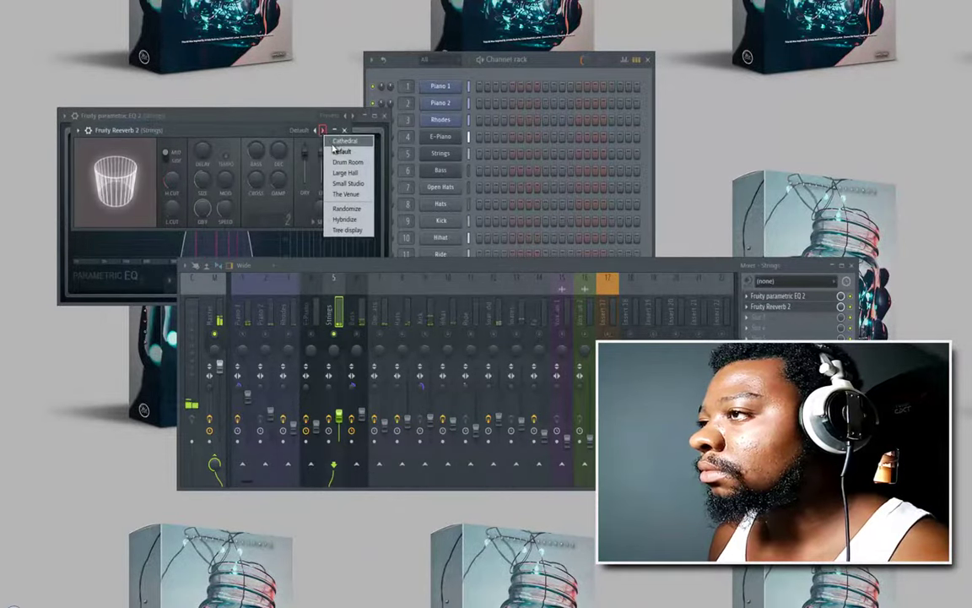
click(336, 140)
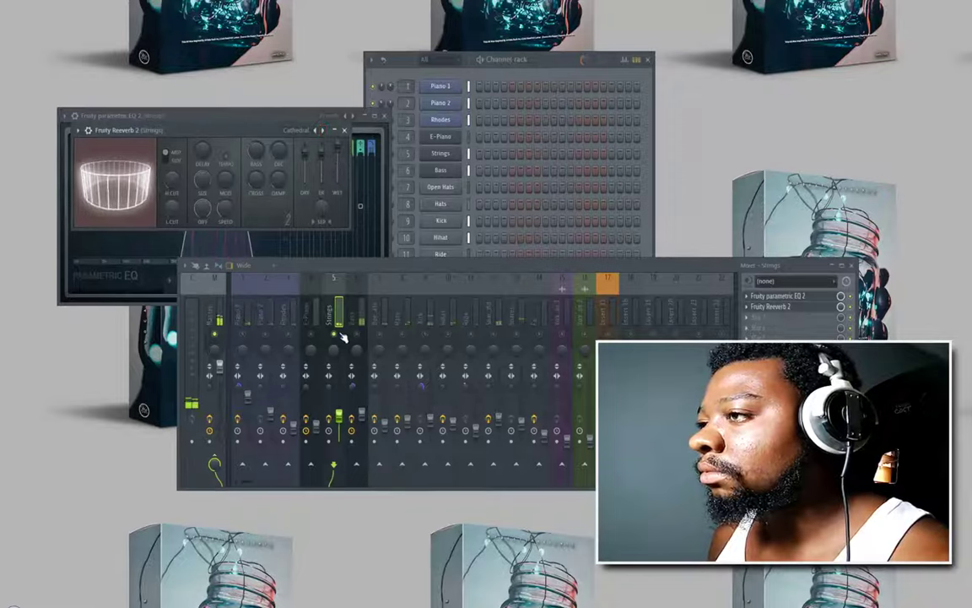
Step: Close the Strings reverb and EQ windows, and raise the Vox Run 1 and Vox Run 2 faders
click(346, 131)
click(385, 115)
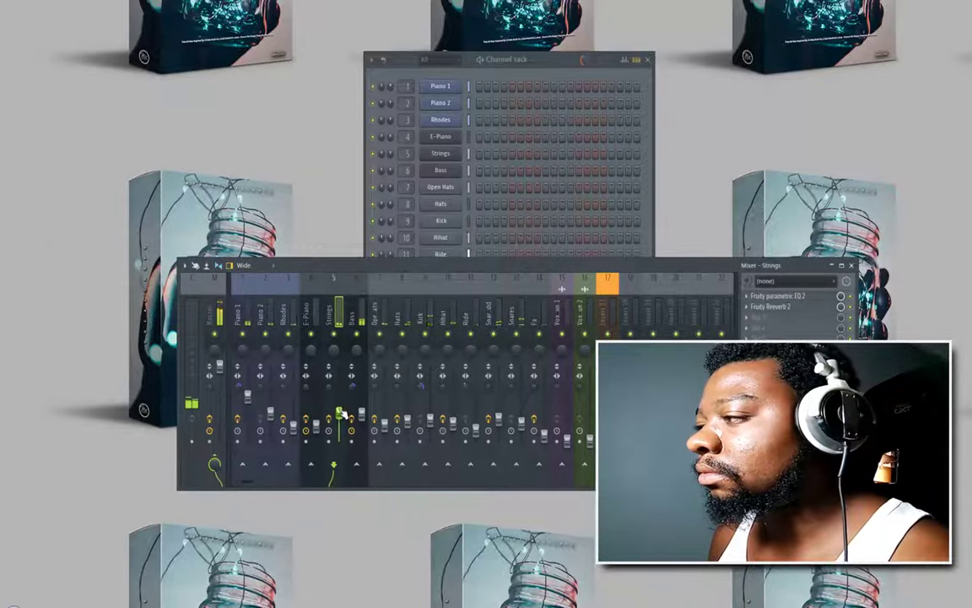
click(568, 435)
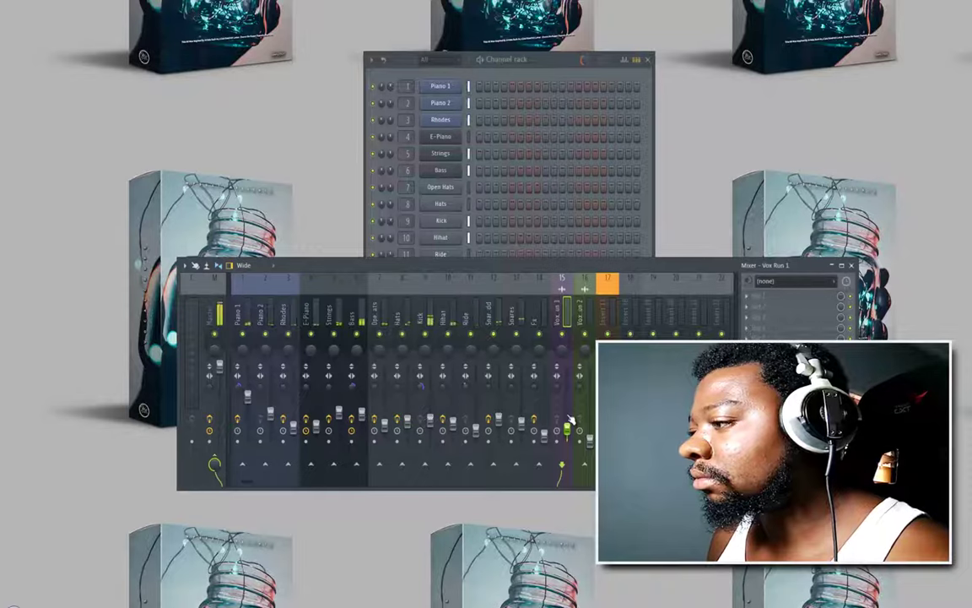
click(590, 425)
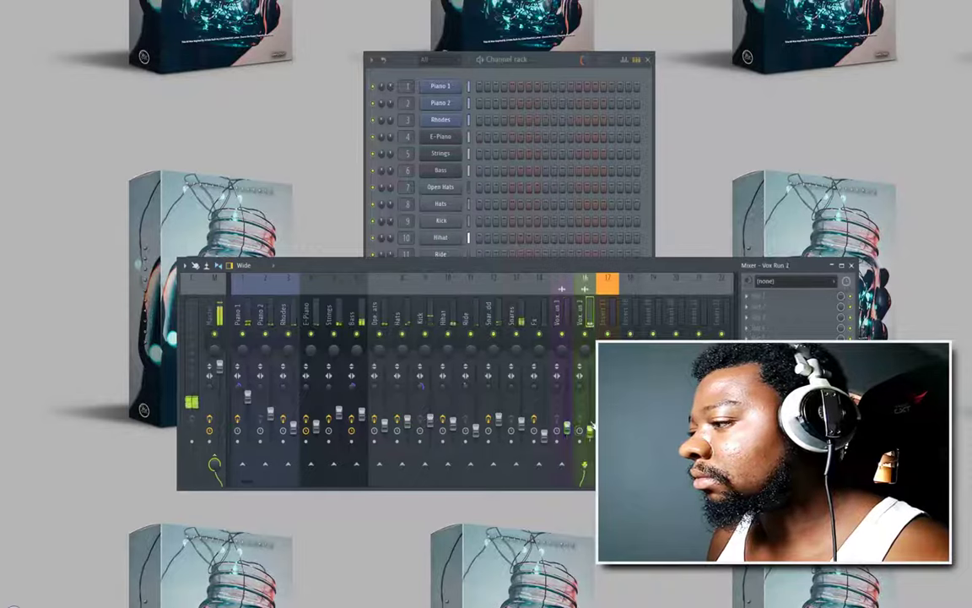
click(569, 427)
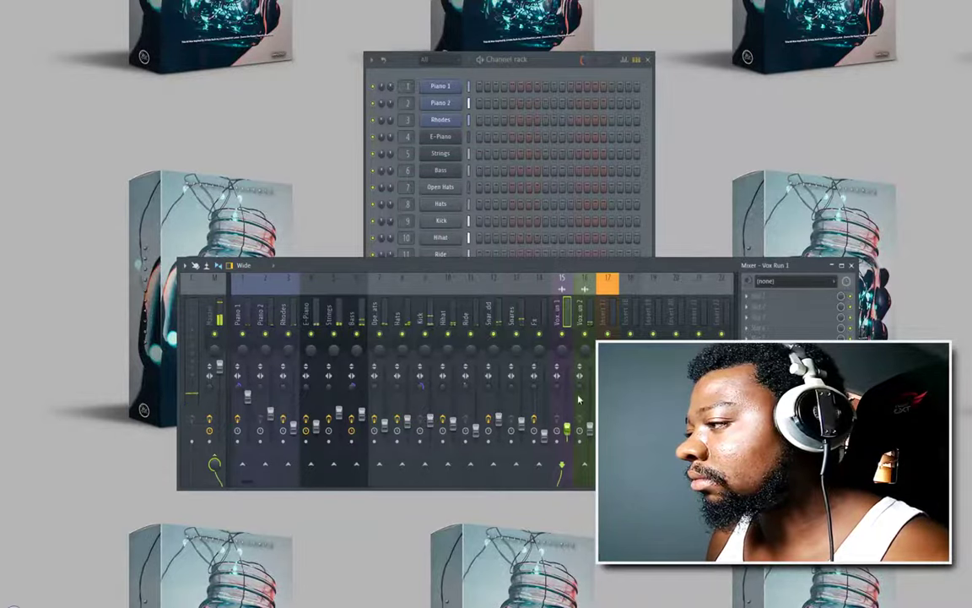
Step: Add Fruity Parametric EQ 2 to Vox Run 2's first effect slot and shape its first band into a low cut
click(589, 317)
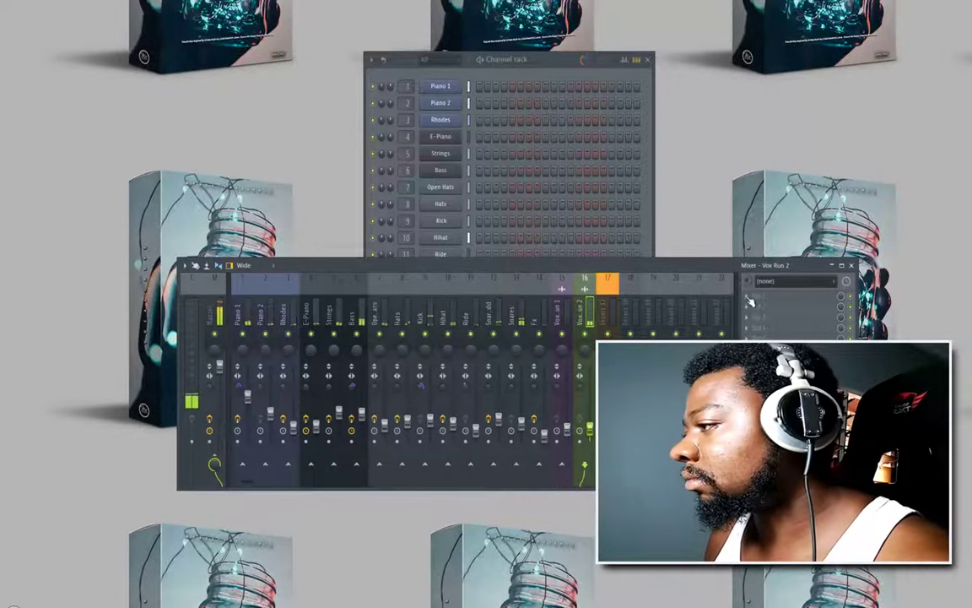
click(748, 298)
mouse_move(754, 308)
click(580, 304)
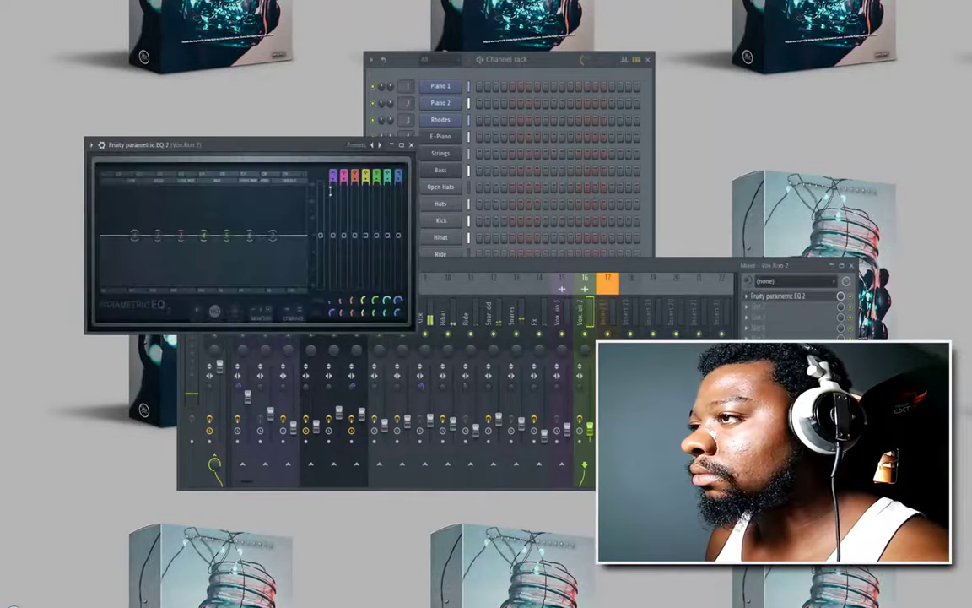
drag(332, 174, 332, 221)
drag(154, 245, 282, 254)
Step: Copy the Vox Run 2 EQ with its settings to the first effect slot of Vox Run 1, and solo that track
click(747, 296)
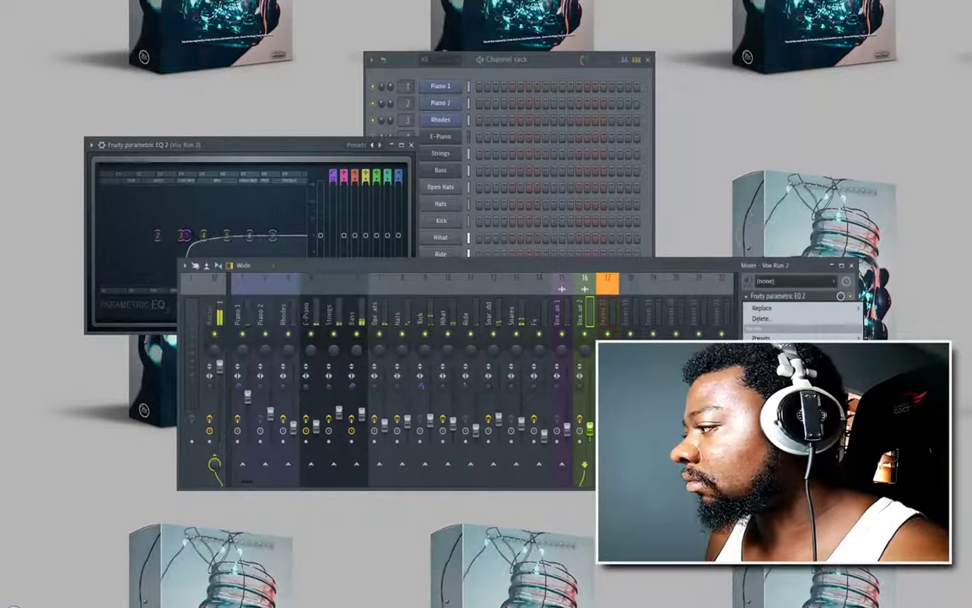
drag(773, 350, 566, 337)
click(565, 337)
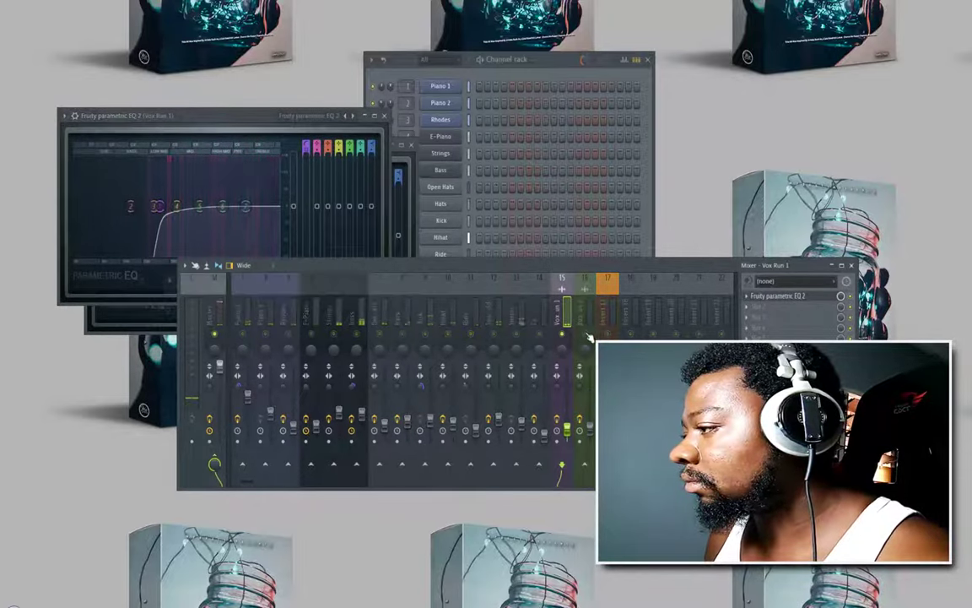
Step: Add Fruity Delay 2 to Vox Run 1's second slot, adjust its time and feedback cut, and choose ping pong feedback
click(744, 309)
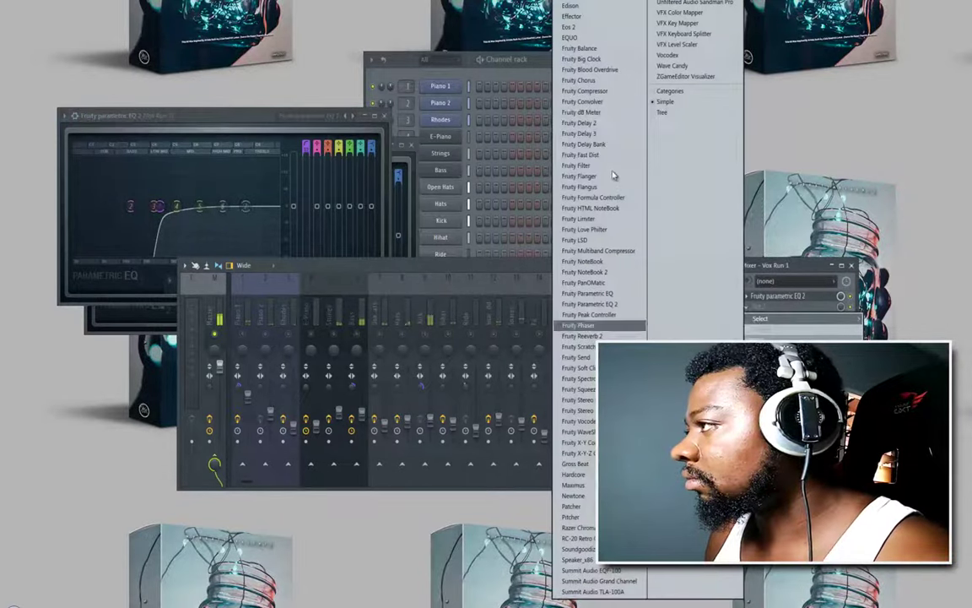
click(591, 122)
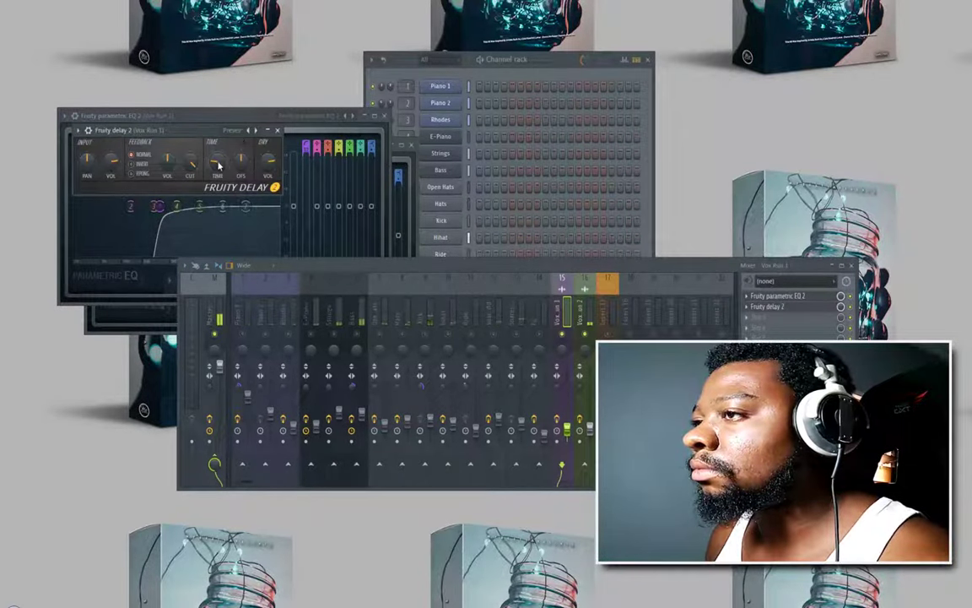
right_click(218, 163)
mouse_move(261, 182)
click(326, 212)
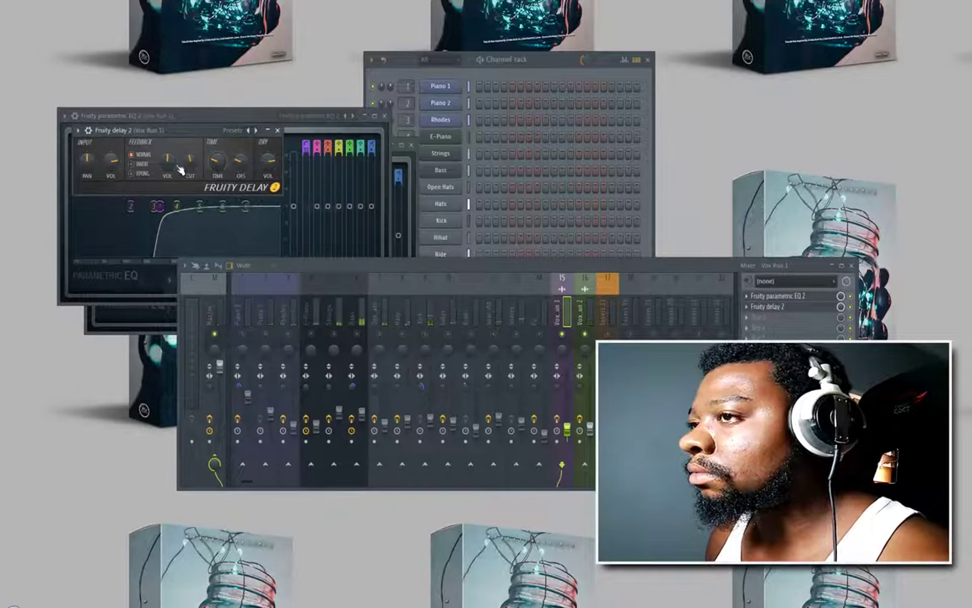
Step: Copy the Vox Run 1 delay with its settings to Vox Run 2's second effect slot, and check the copied delay
click(760, 317)
drag(771, 360, 585, 326)
click(768, 308)
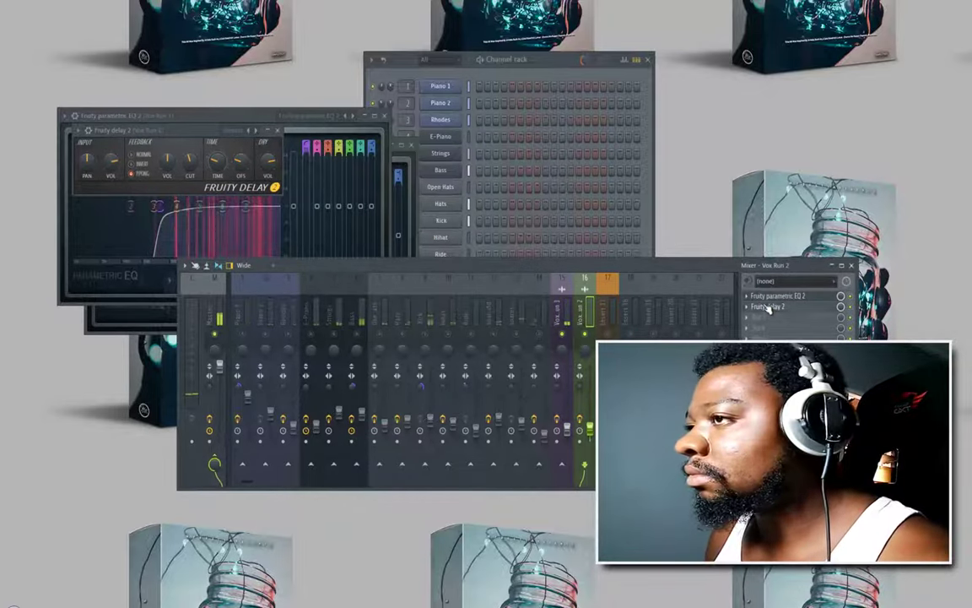
click(767, 308)
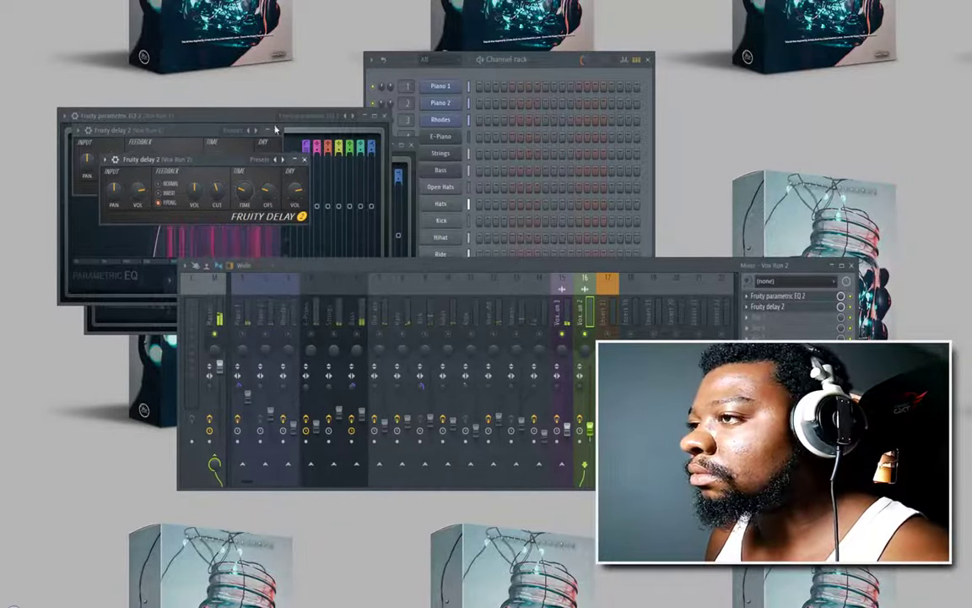
click(307, 159)
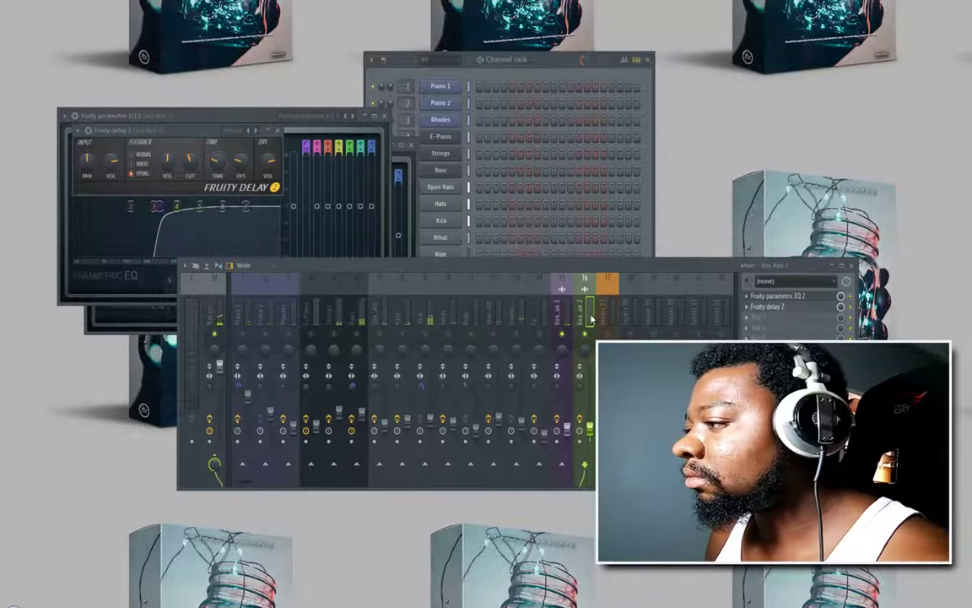
Step: Unsolo the vocal tracks and close the remaining EQ and delay windows
click(588, 337)
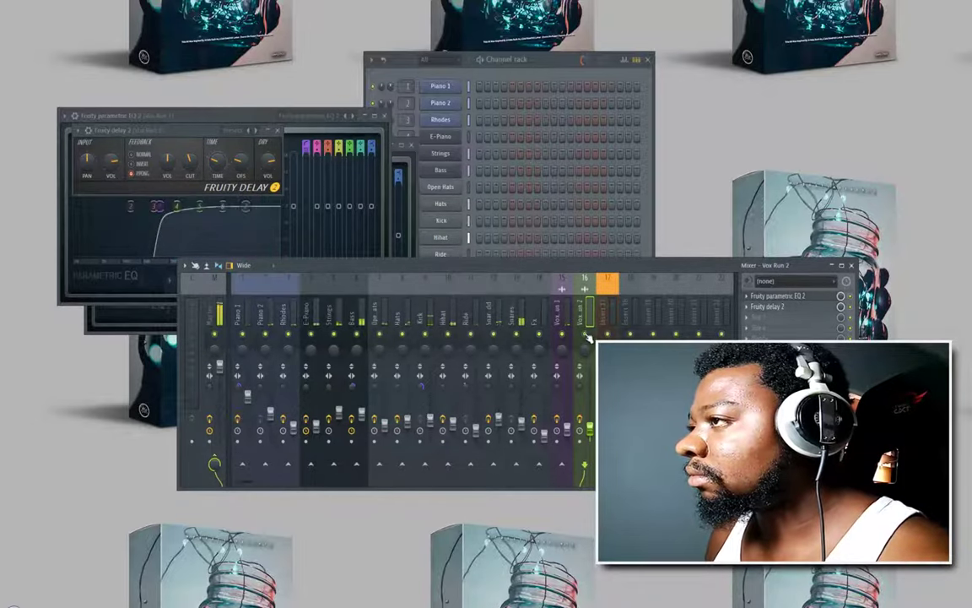
click(388, 119)
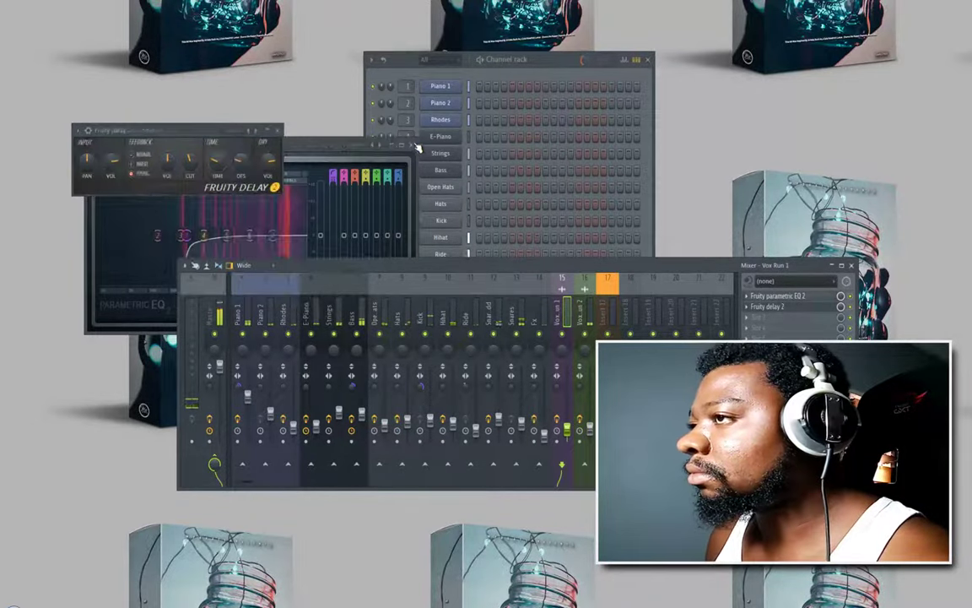
click(279, 133)
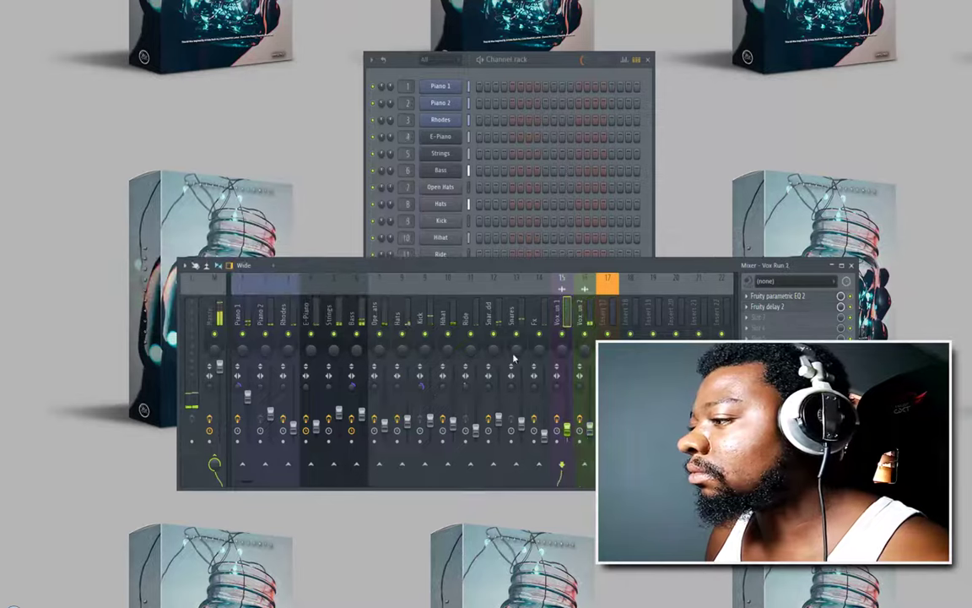
Step: Fine-tune the Vox Run 1 and Vox Run 2 faders upward, and lower the input volume of Vox Run 2's delay
click(589, 428)
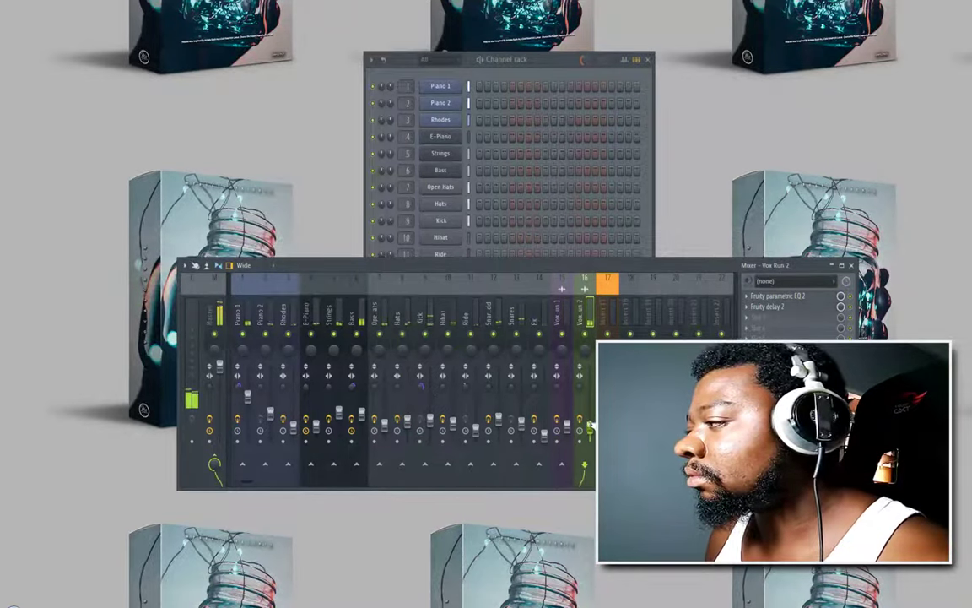
click(768, 307)
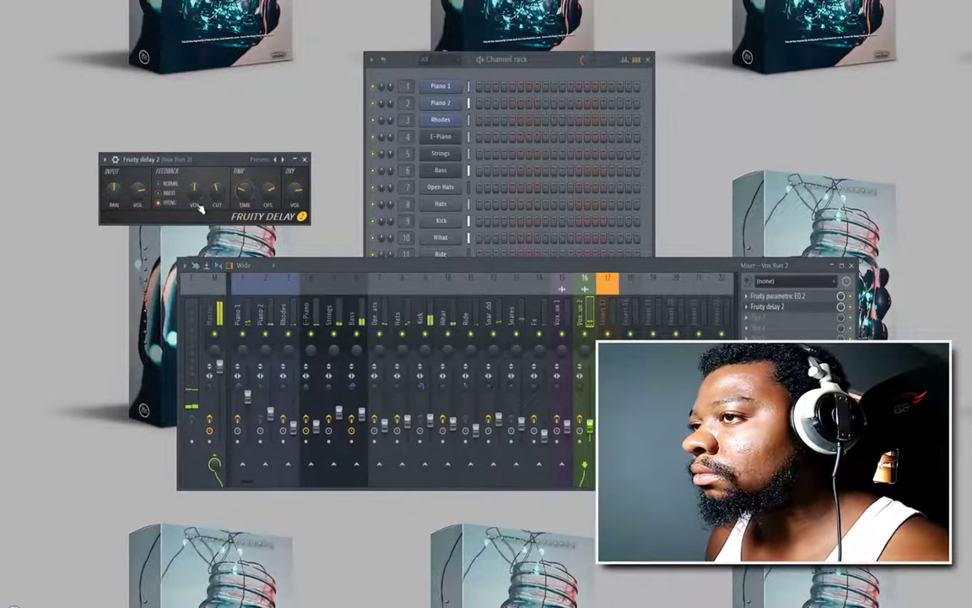
click(567, 426)
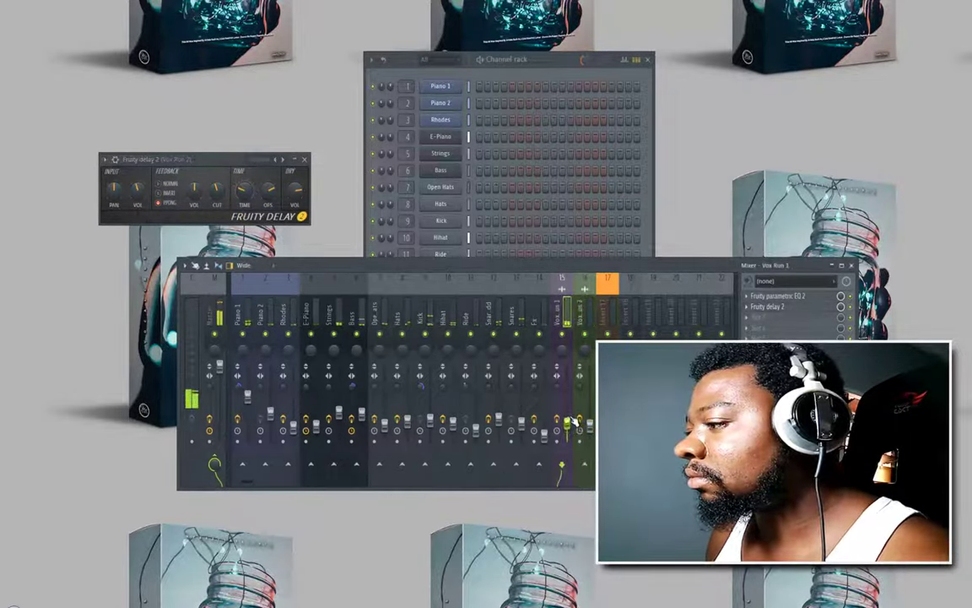
click(574, 430)
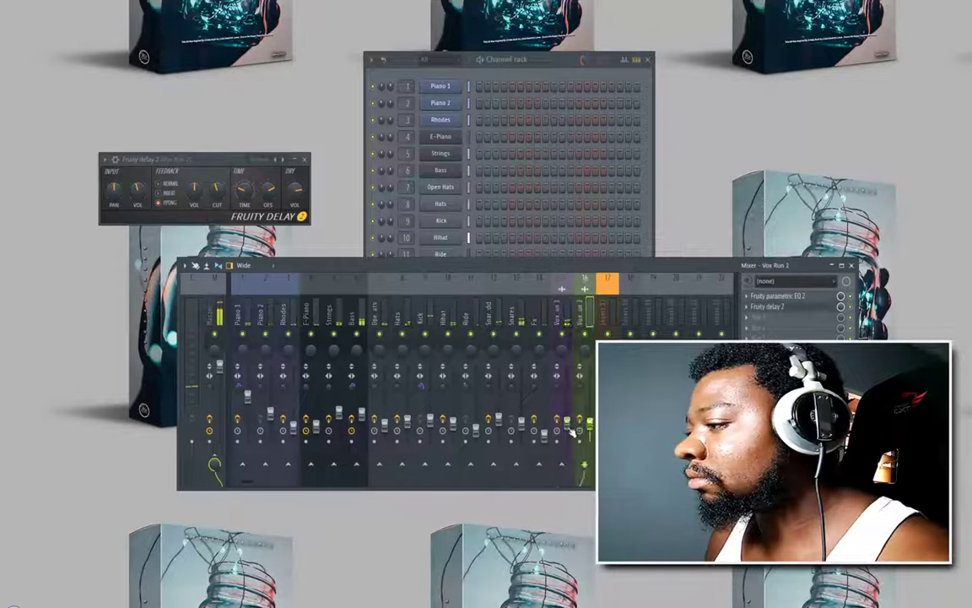
click(567, 424)
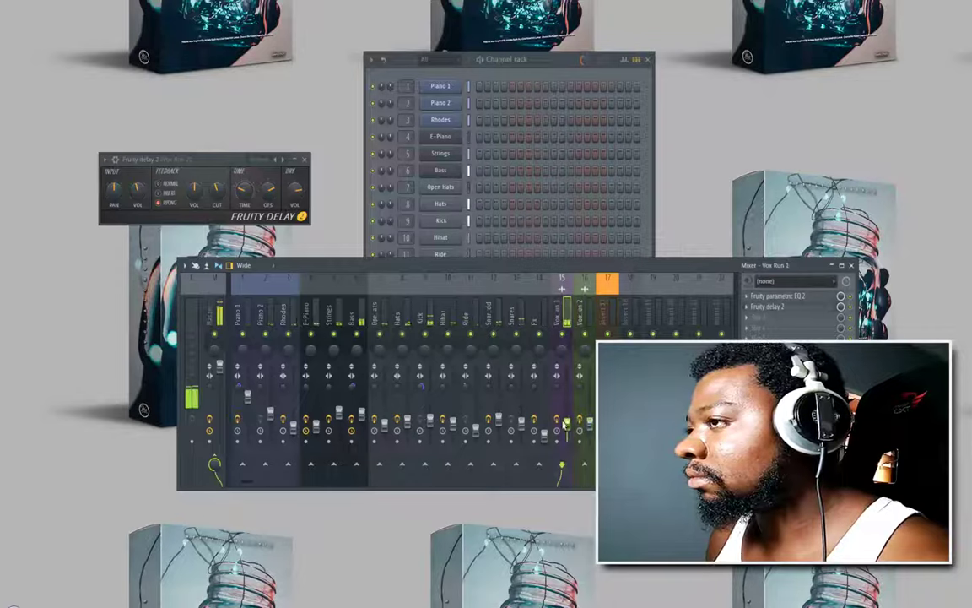
click(304, 159)
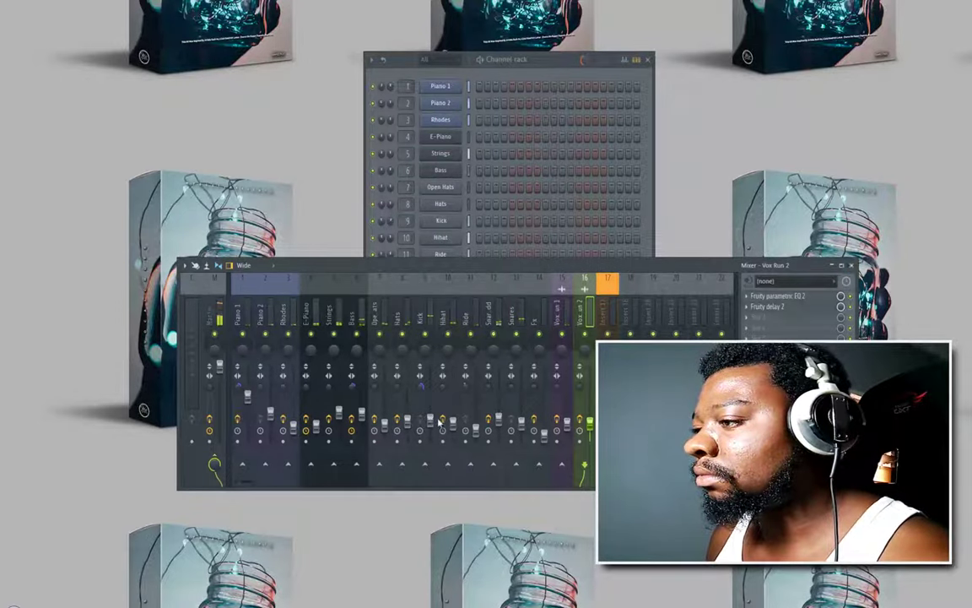
Step: Nudge the Kick fader up slightly and save the project
click(430, 422)
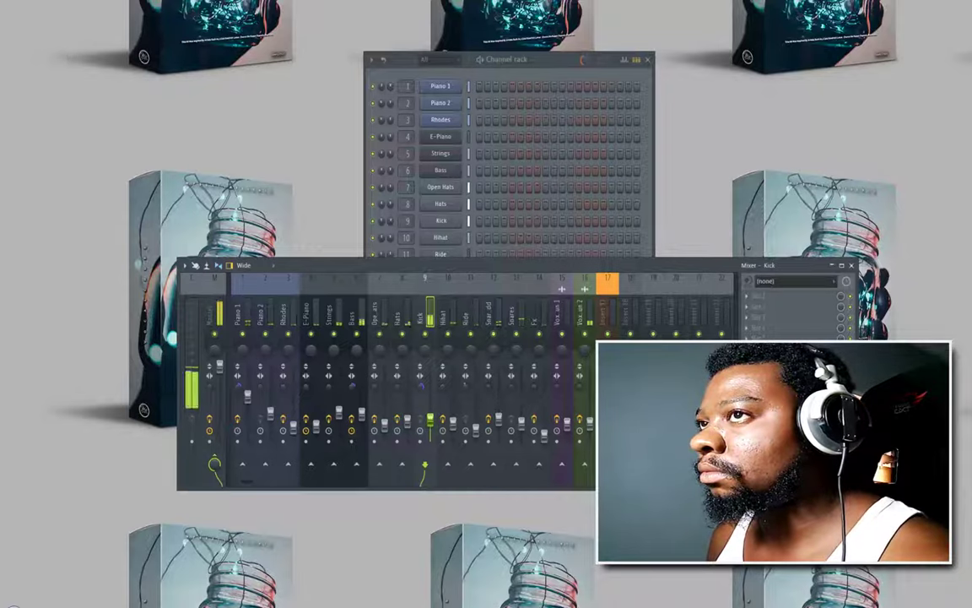
key(ctrl+s)
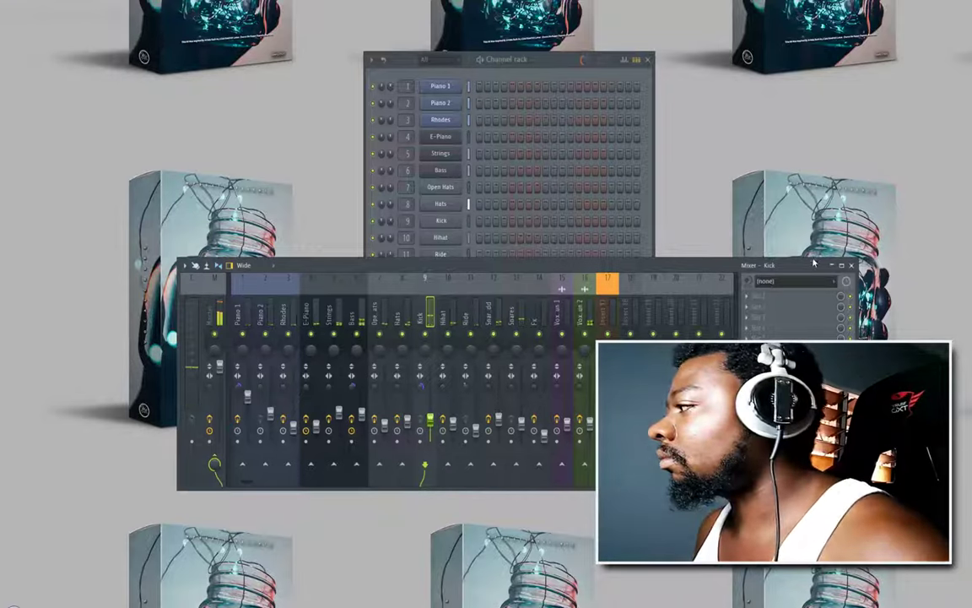
Step: Show the Playlist, select every clip on Tracks 1 to 15, and duplicate the block starting at bar 9
key(F9)
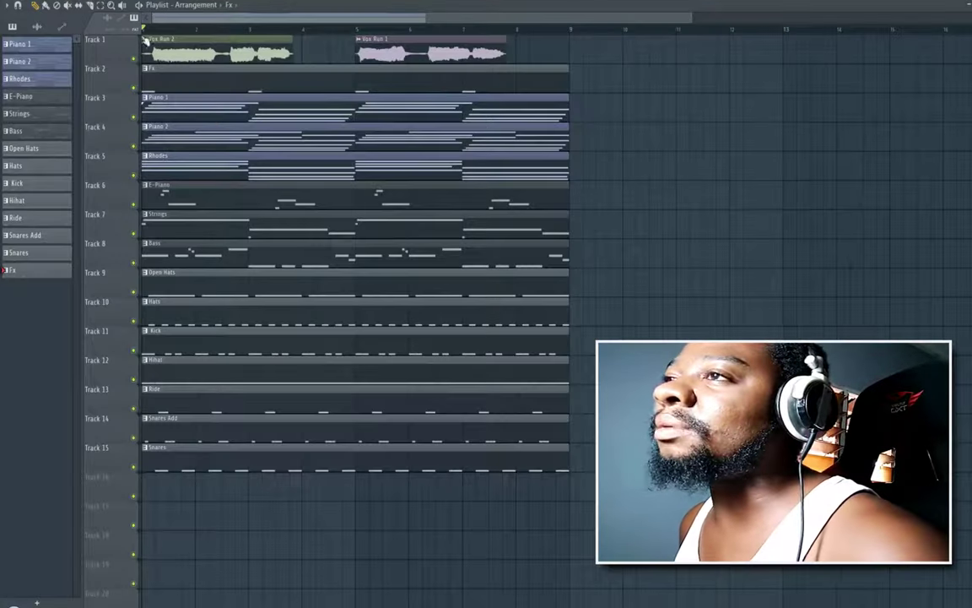
click(101, 6)
drag(152, 35, 517, 469)
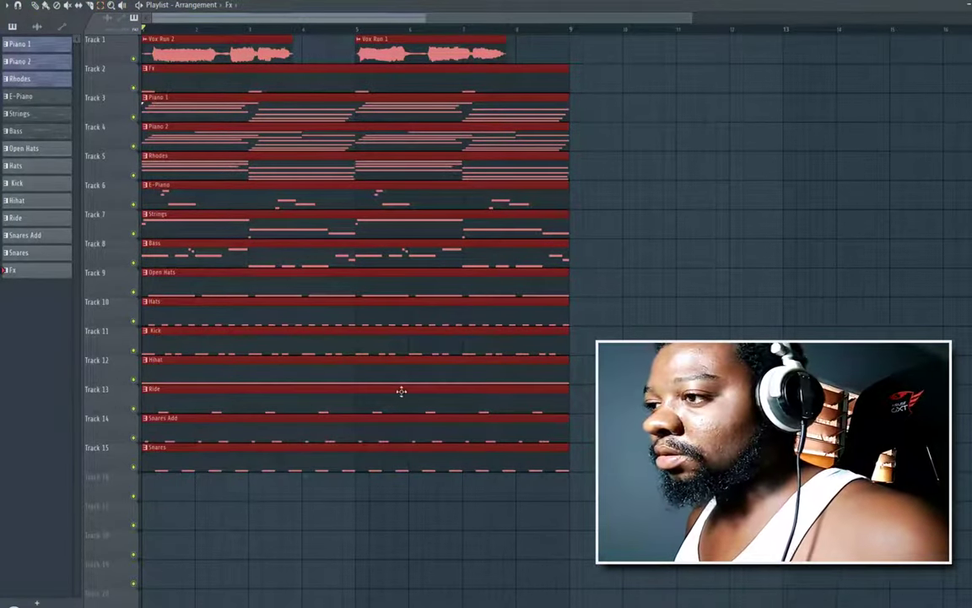
key(ctrl+b)
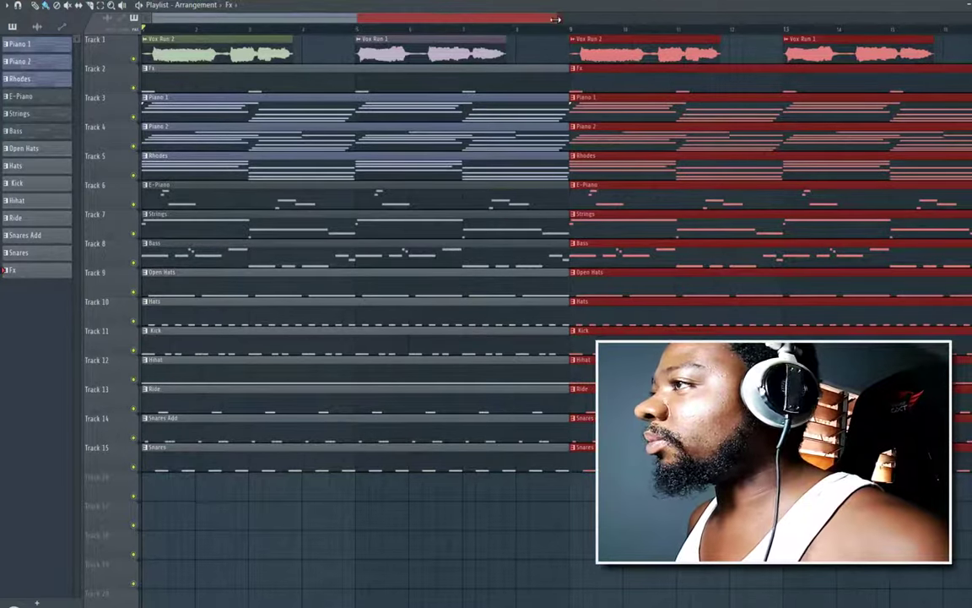
Step: Select all clips of the 16-bar arrangement and duplicate them starting at bar 17
drag(555, 18, 969, 106)
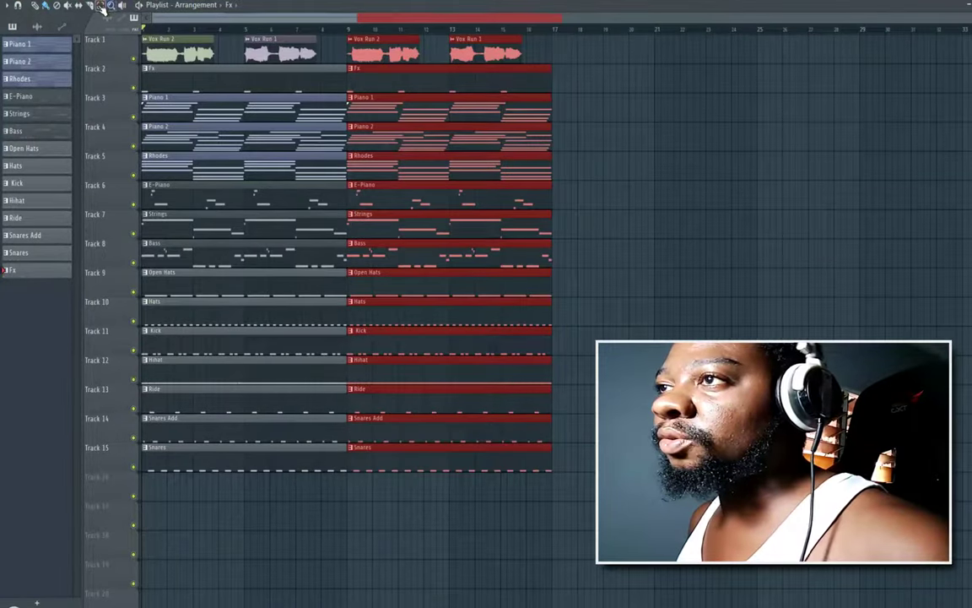
drag(145, 52, 560, 463)
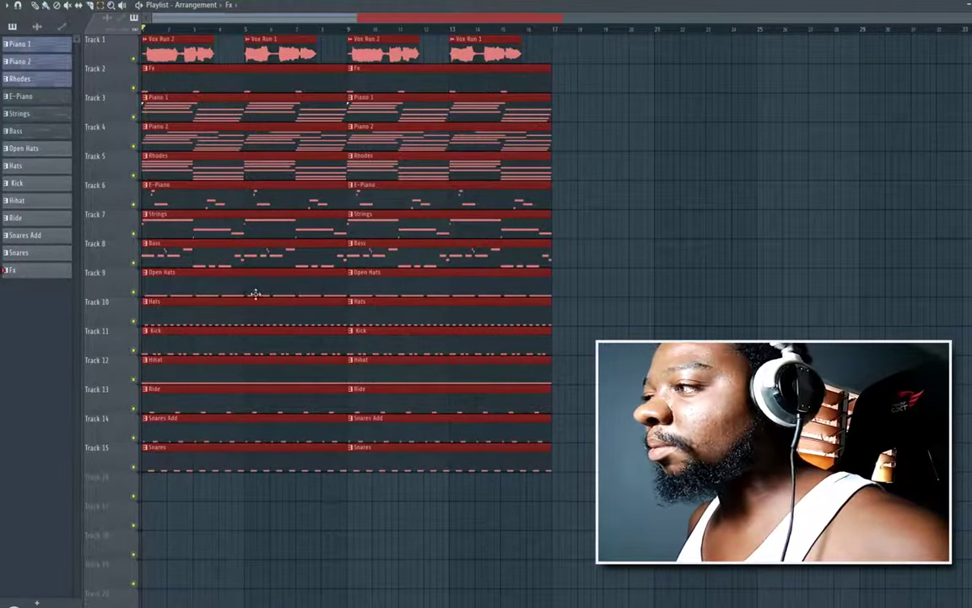
key(ctrl+b)
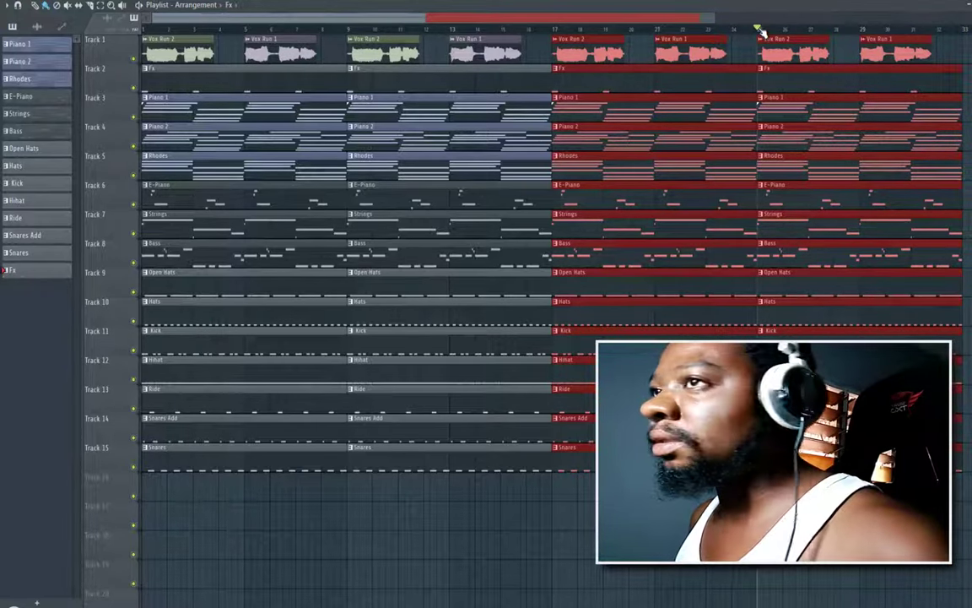
Step: Add a time marker named Intro at bar 1 of the Playlist
click(7, 5)
mouse_move(76, 92)
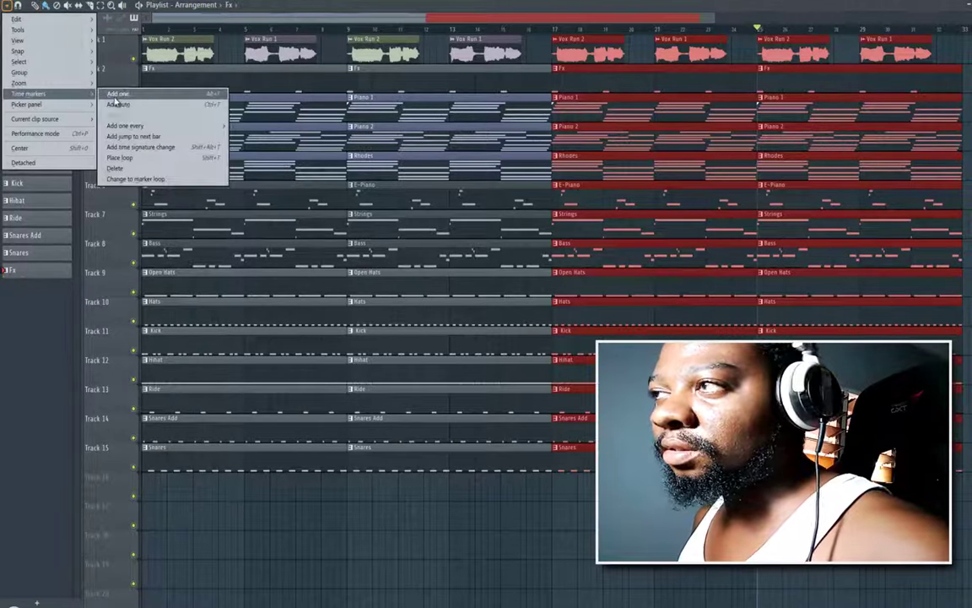
click(119, 97)
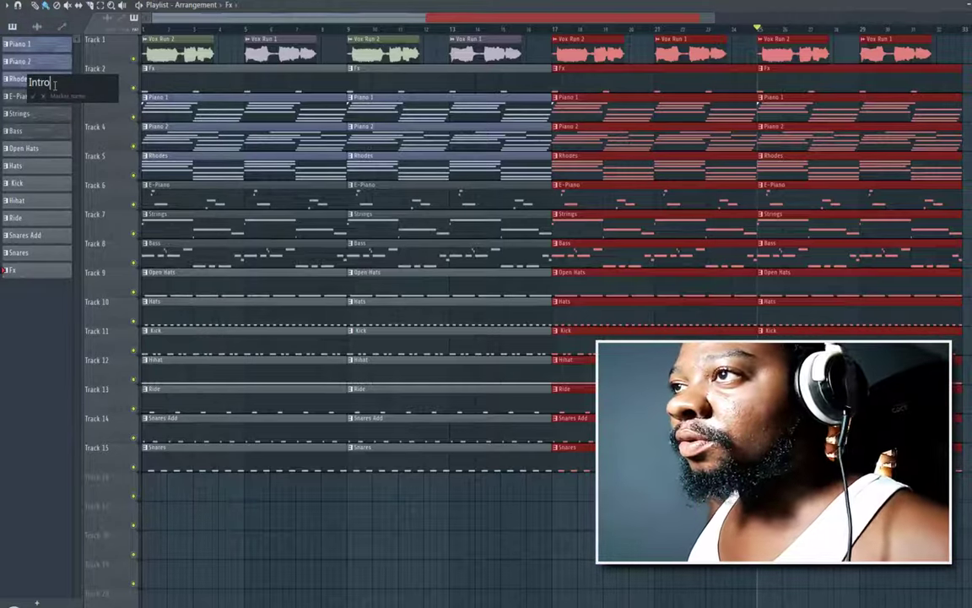
key(Return)
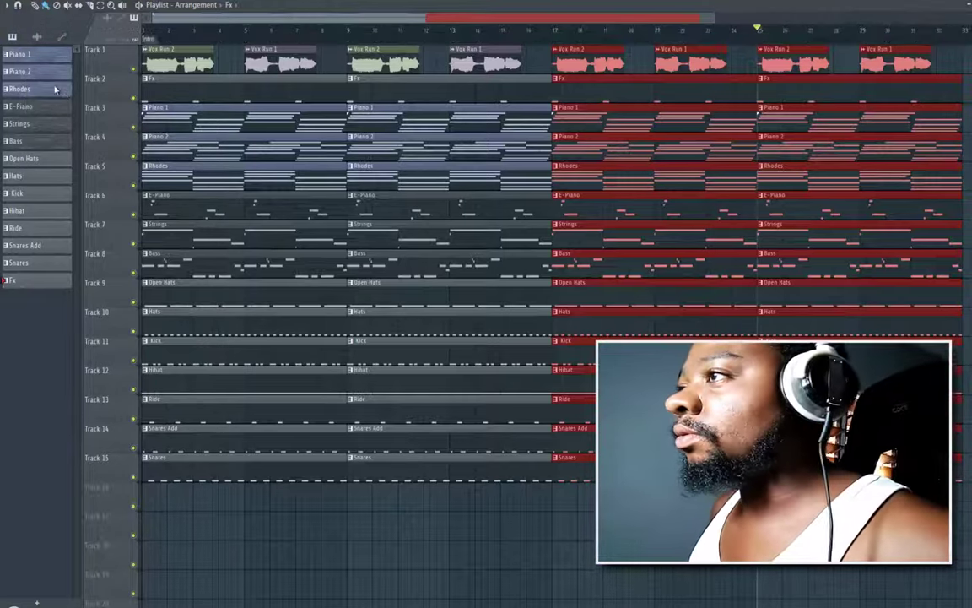
Step: Add two more time markers to the Playlist: Verse at bar 9 and Hook at bar 25
right_click(347, 41)
click(362, 45)
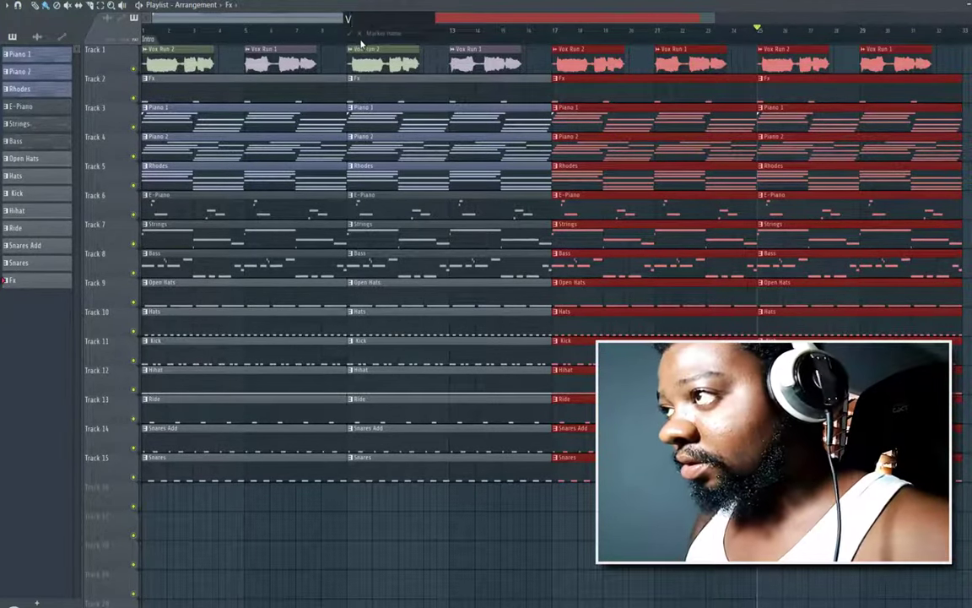
key(Return)
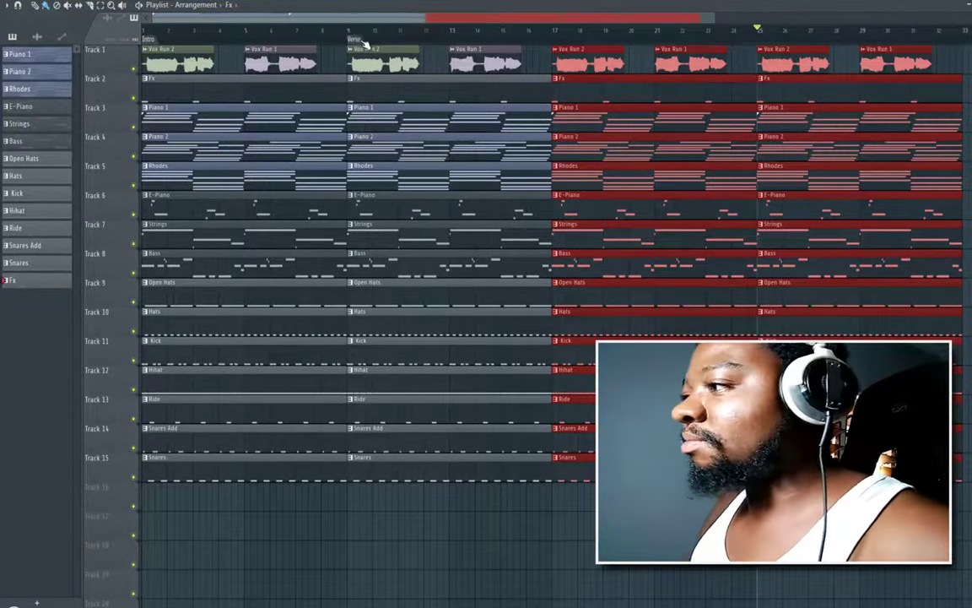
right_click(758, 42)
click(762, 45)
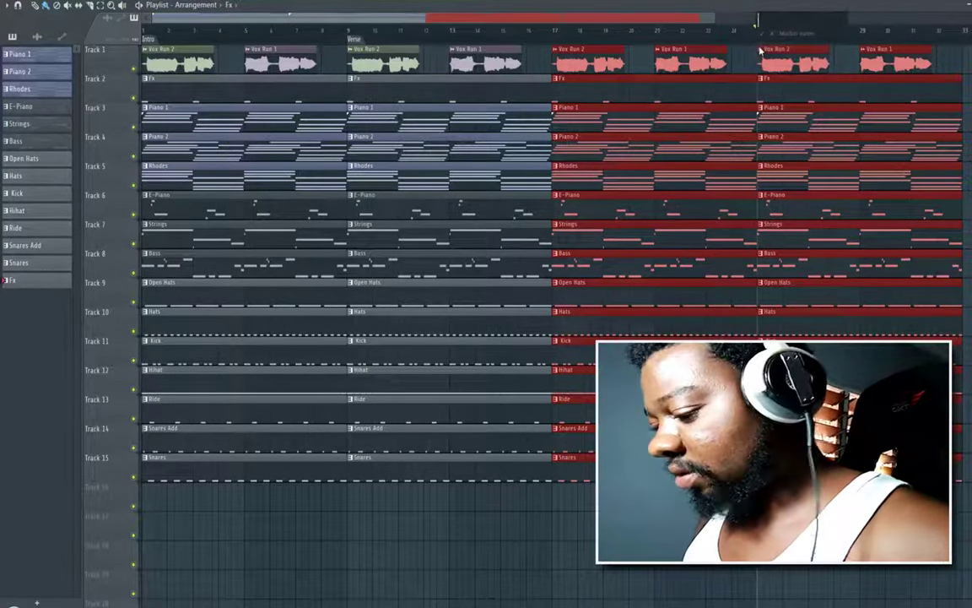
text(Hook)
key(Return)
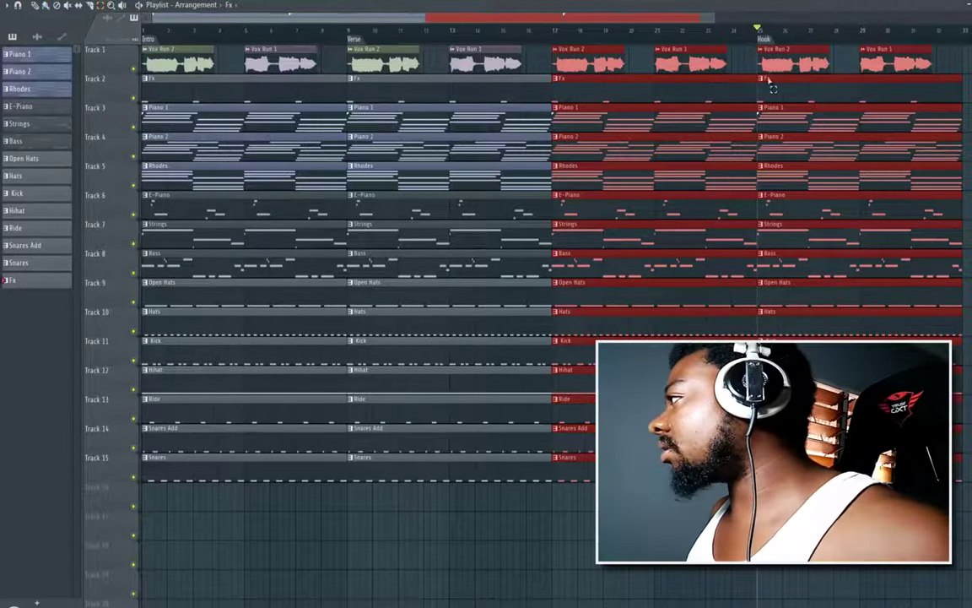
Step: Delete the E-Piano, Strings, Bass and drum clips on Tracks 6 to 15 from the Intro section
drag(764, 46, 832, 332)
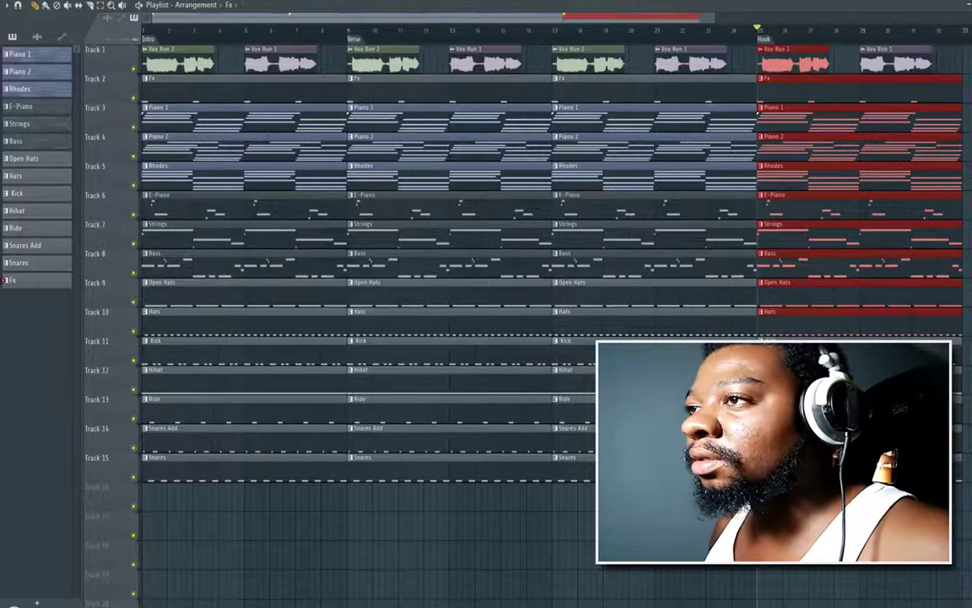
mouse_move(237, 445)
mouse_down()
mouse_move(199, 280)
mouse_move(254, 262)
mouse_move(290, 231)
mouse_up()
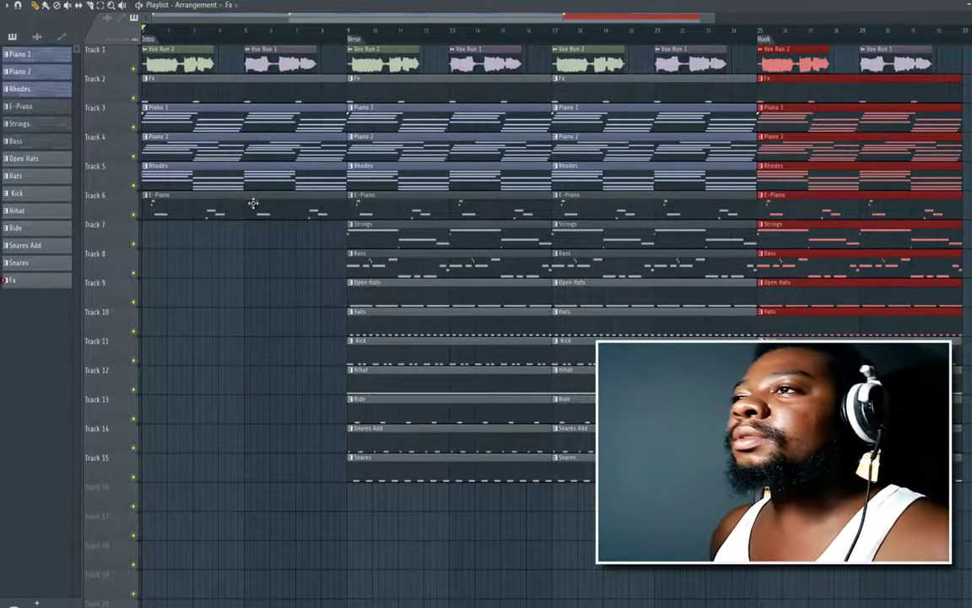
right_click(246, 207)
Step: Replace the Intro's first vocal clip on Track 1 and trim its start to about bar 2.5
right_click(180, 64)
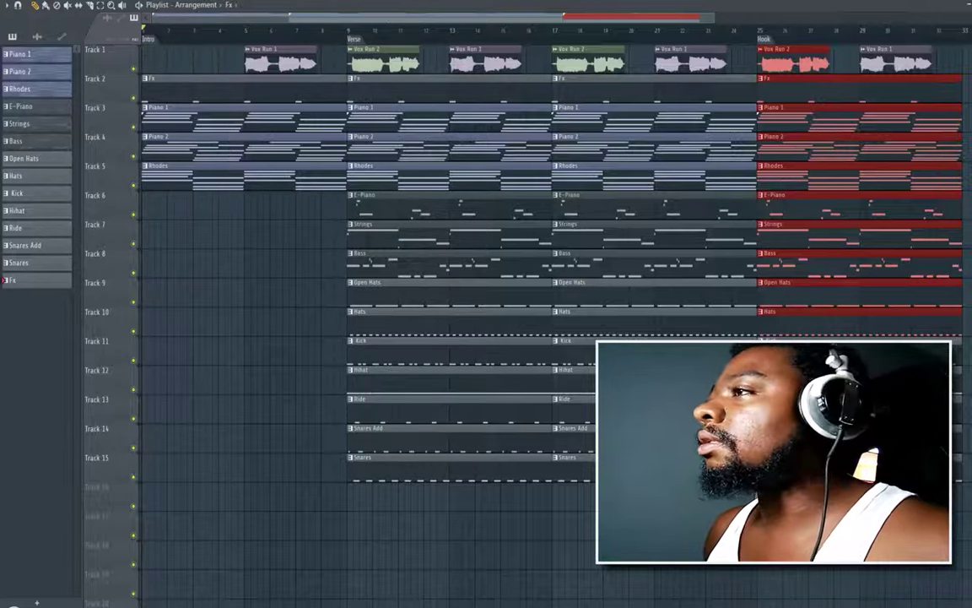
click(145, 63)
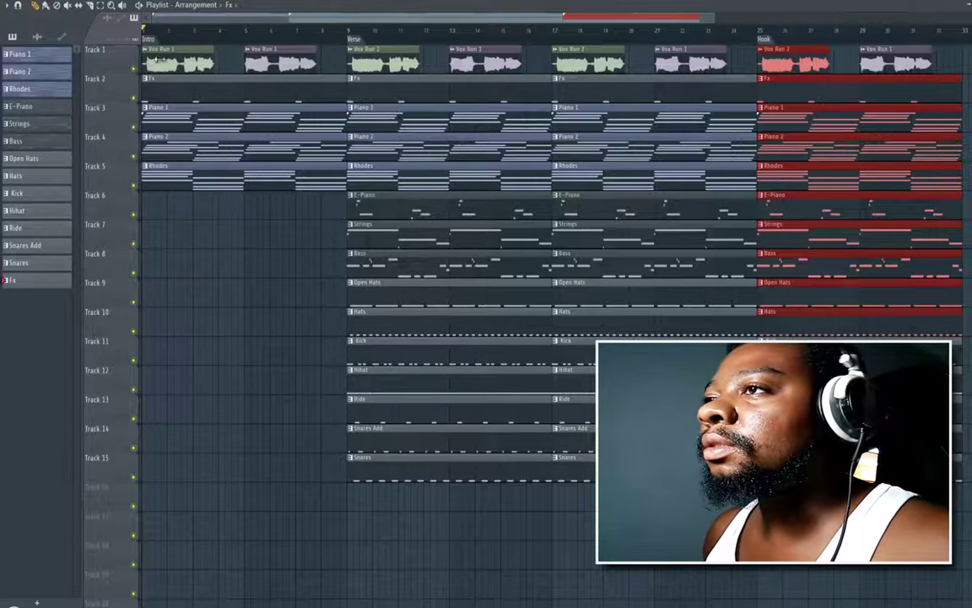
drag(156, 59, 180, 55)
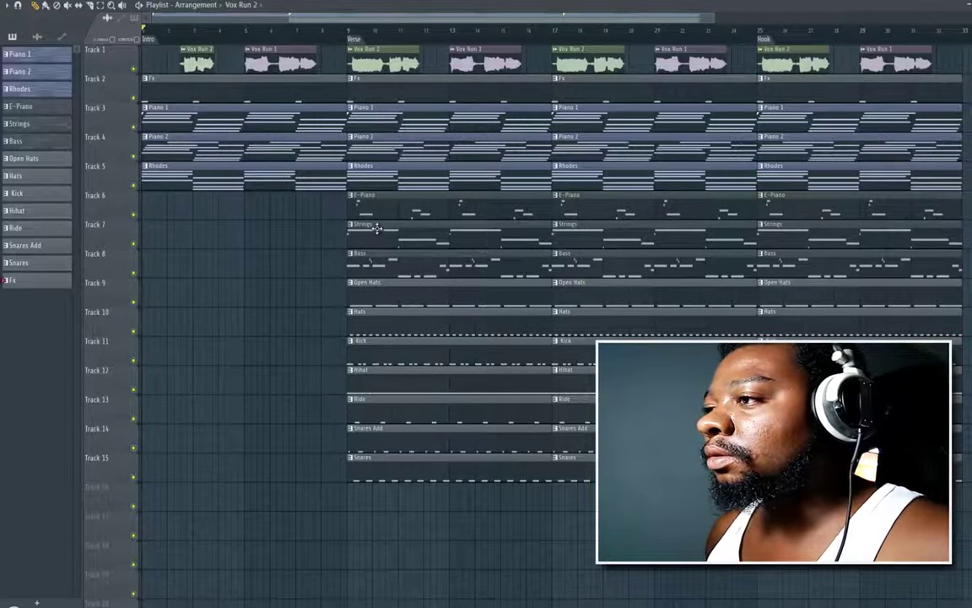
Step: Move the Strings clip at bar 9 into the Intro and copy the Bass clip there, both trimmed to start at bar 5
drag(374, 229, 247, 231)
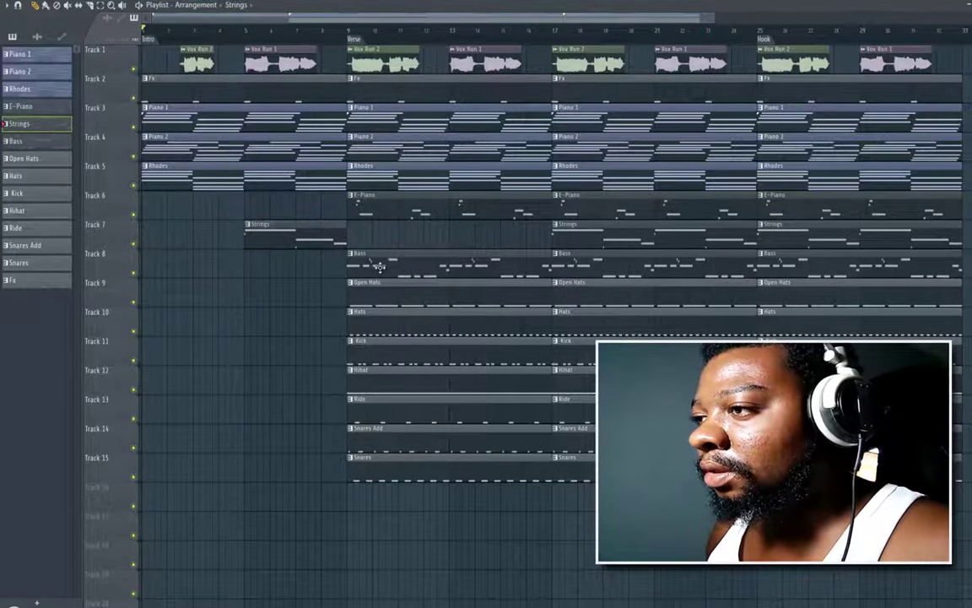
drag(165, 275, 160, 271)
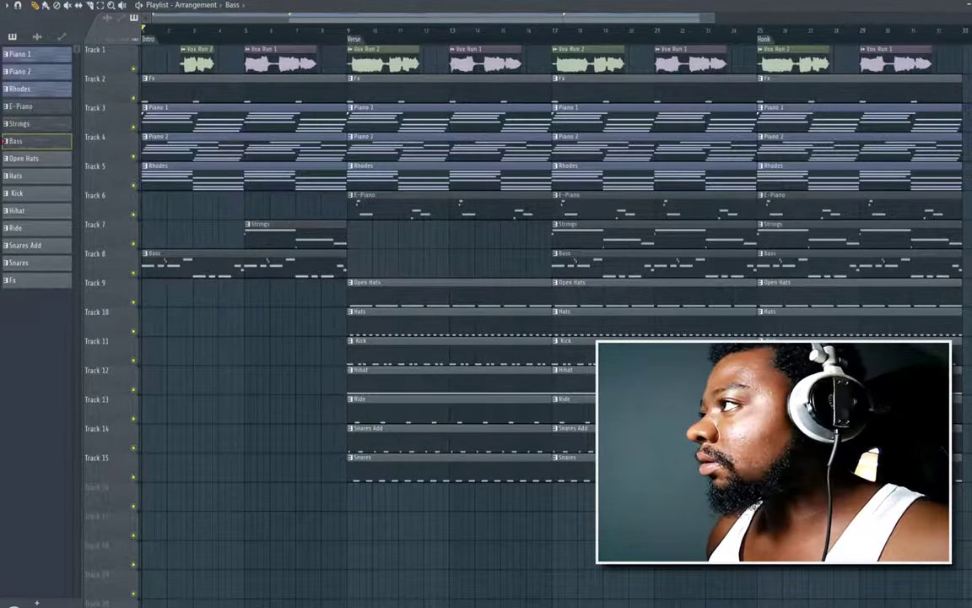
key(ctrl+z)
drag(173, 311, 83, 243)
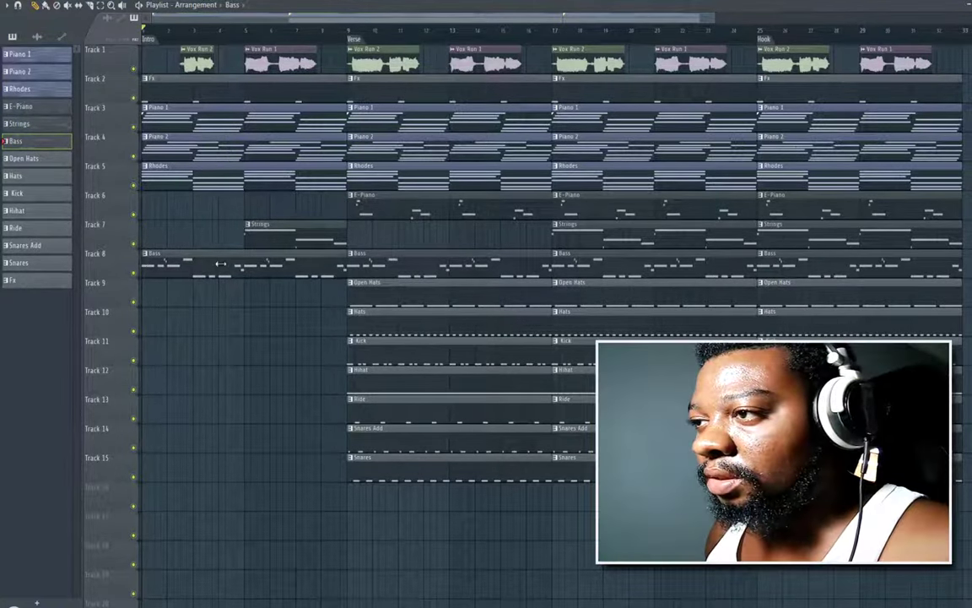
drag(220, 263, 245, 263)
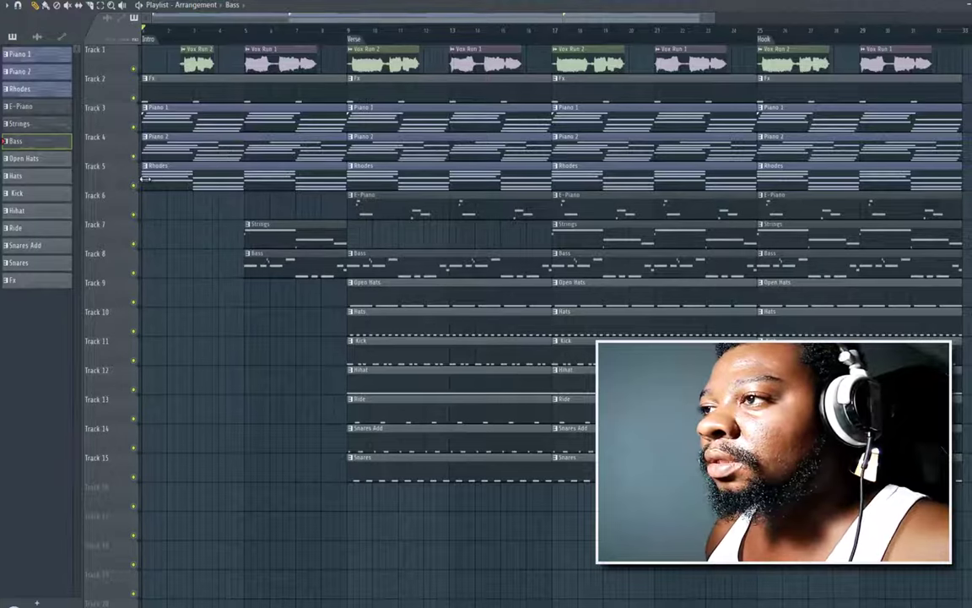
Step: Trim the Intro's Rhodes to start at bar 5, its Fx to end at bar 2, and the Verse's first Vox Run 2 to start near bar 10.75
drag(143, 176, 242, 177)
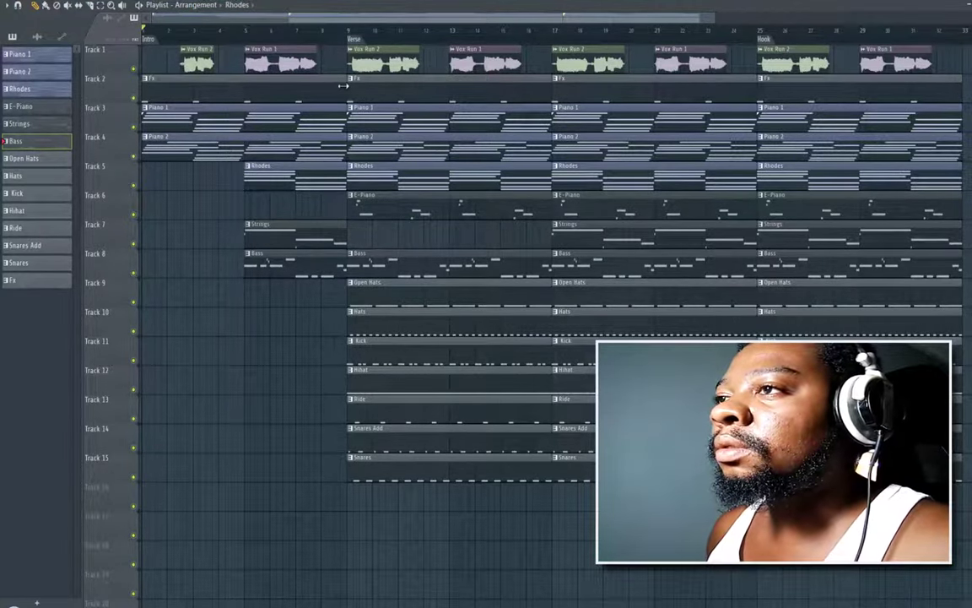
drag(344, 86, 182, 94)
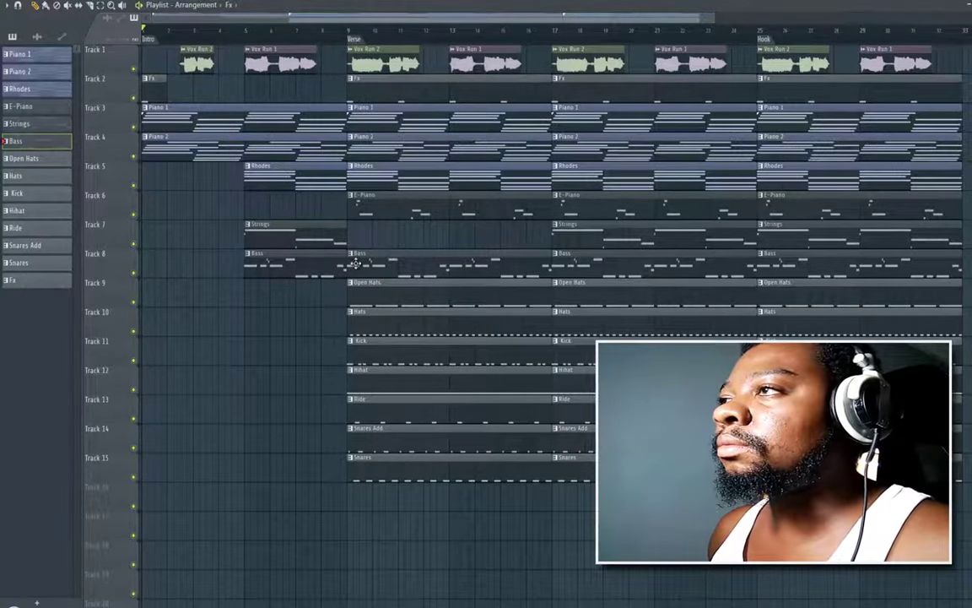
key(space)
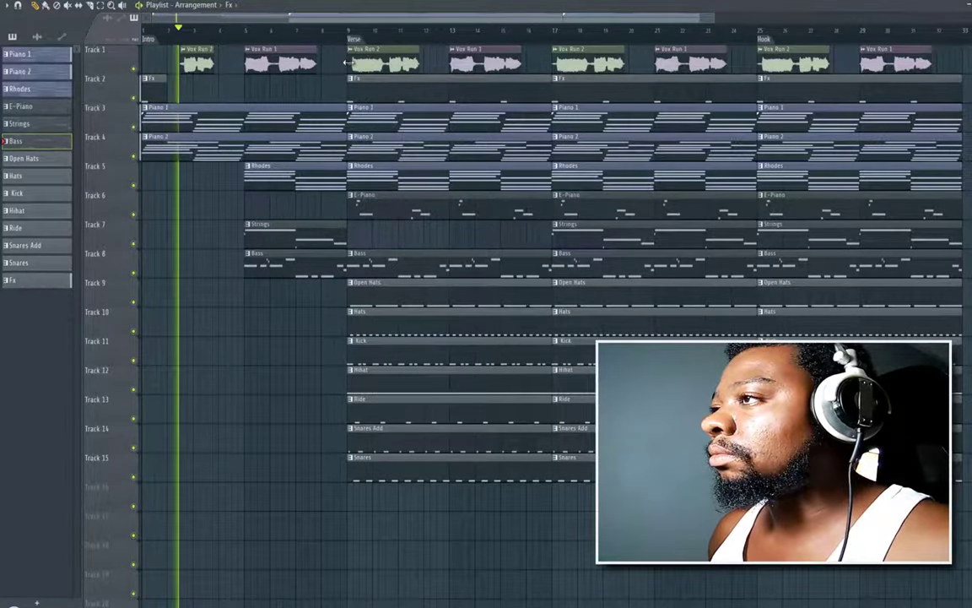
drag(347, 62, 392, 62)
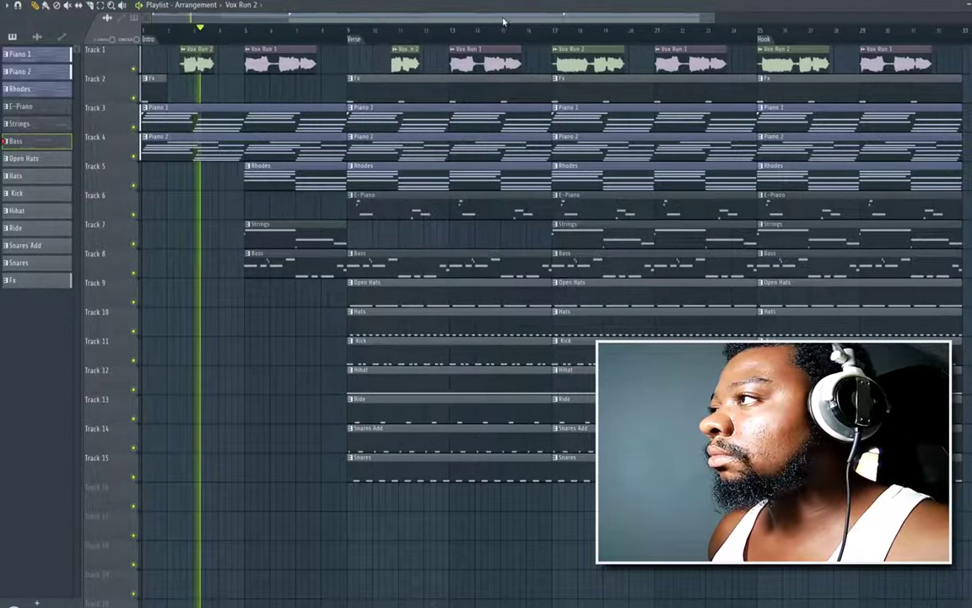
Step: Check the Vox Run 1 mixer track and shorten the Intro's piano, Rhodes, Strings and Bass clips to end at about bar 8.5
key(F9)
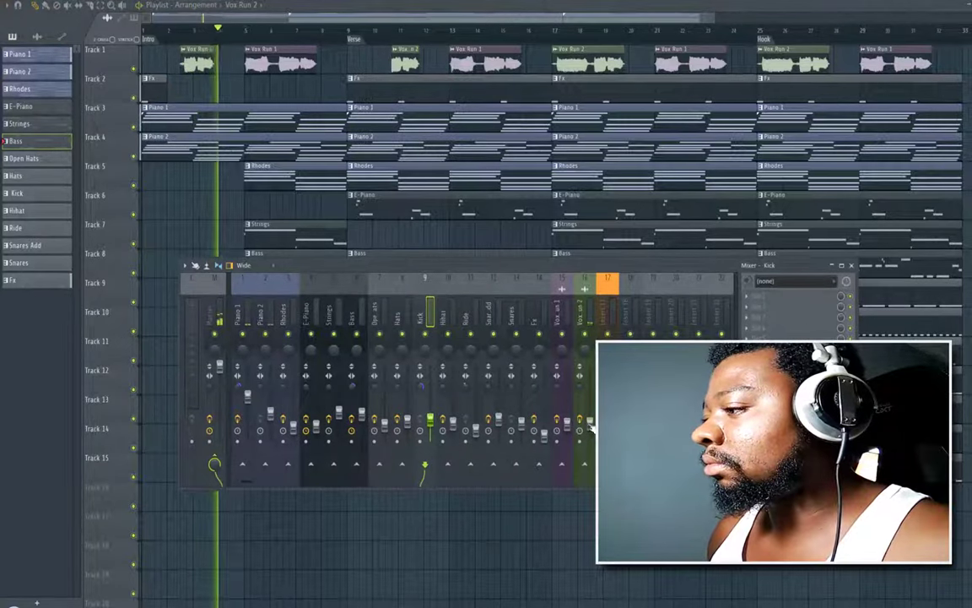
click(562, 396)
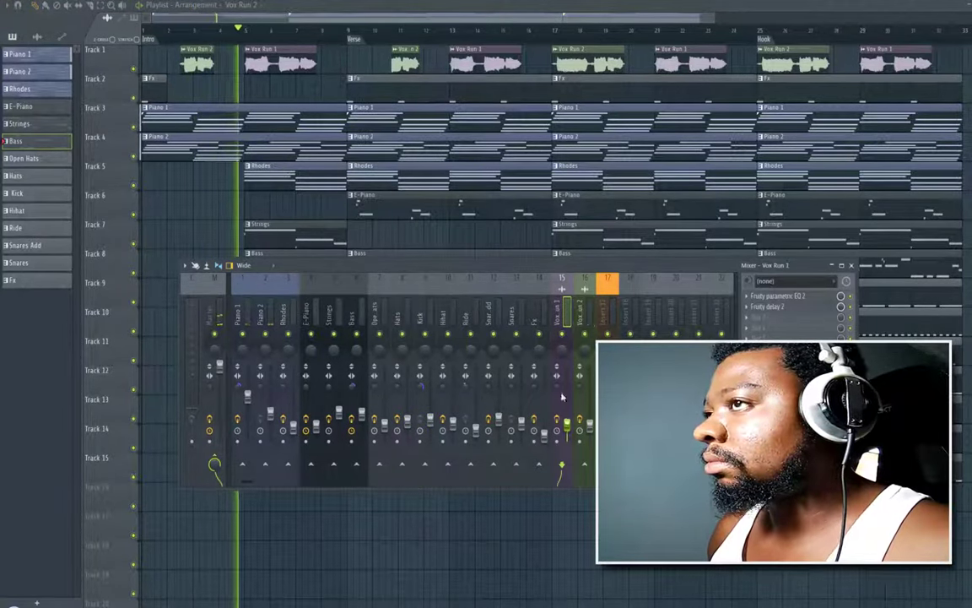
click(102, 7)
key(F9)
drag(340, 302, 335, 121)
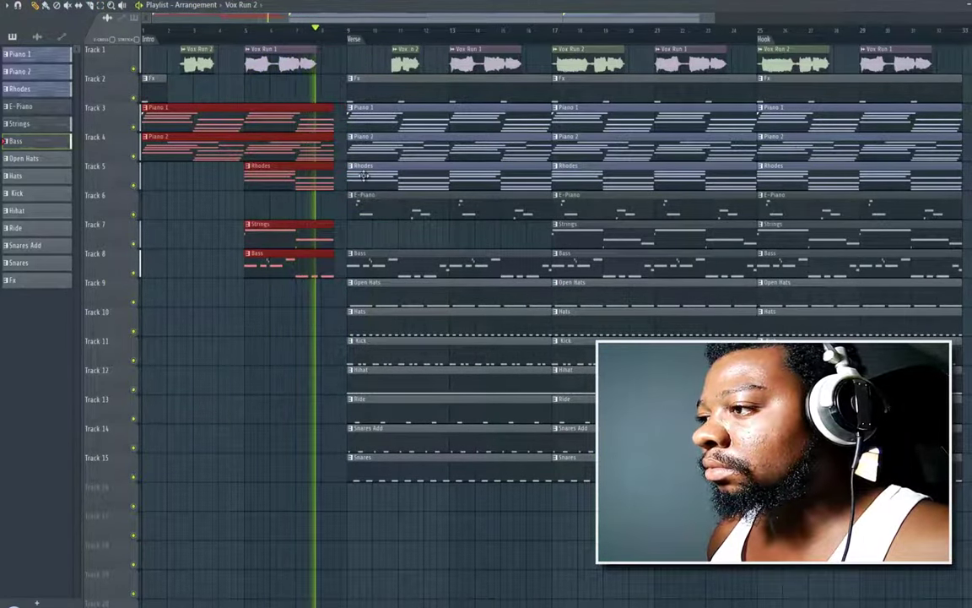
Step: Delete the Piano 2 clip at bar 9 and trim the Vox Run 1 clip at bar 13 to start at about bar 14.25
right_click(363, 147)
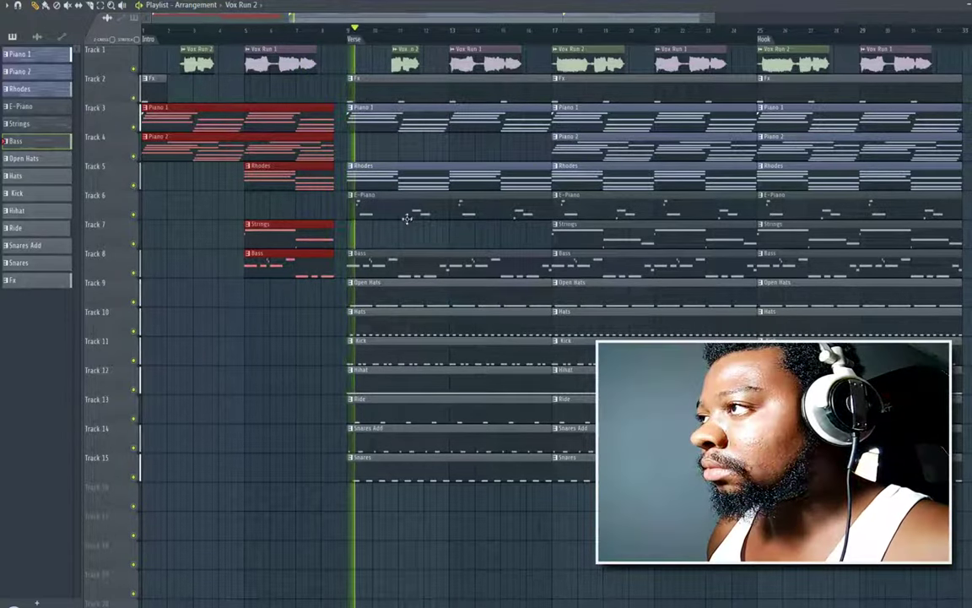
click(477, 63)
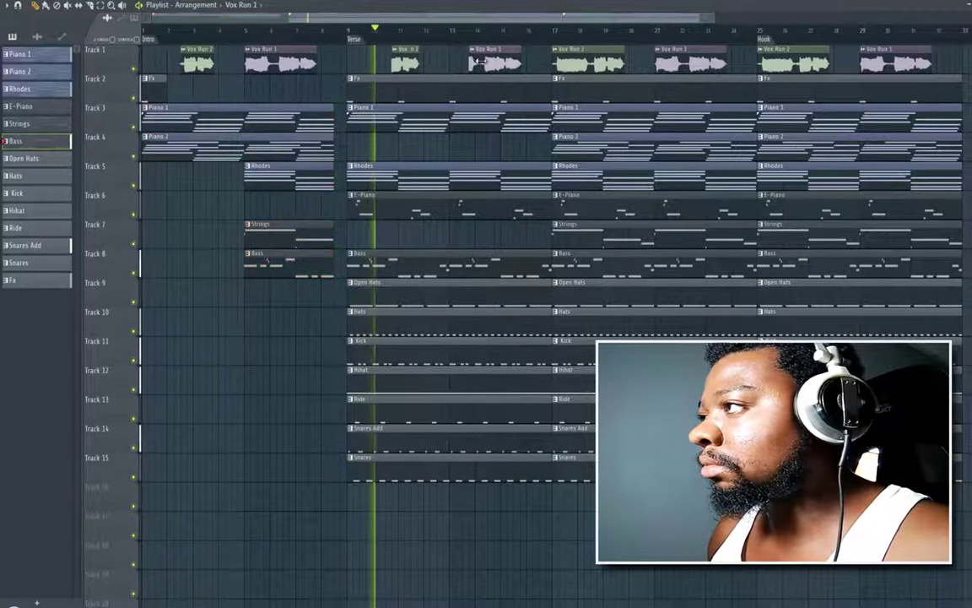
drag(481, 61, 492, 61)
Step: Delete the Vox Run 2 clip at bar 17 and reduce the Vox Run 1 clip near bar 21 to about one bar, from about bar 20.25
right_click(583, 64)
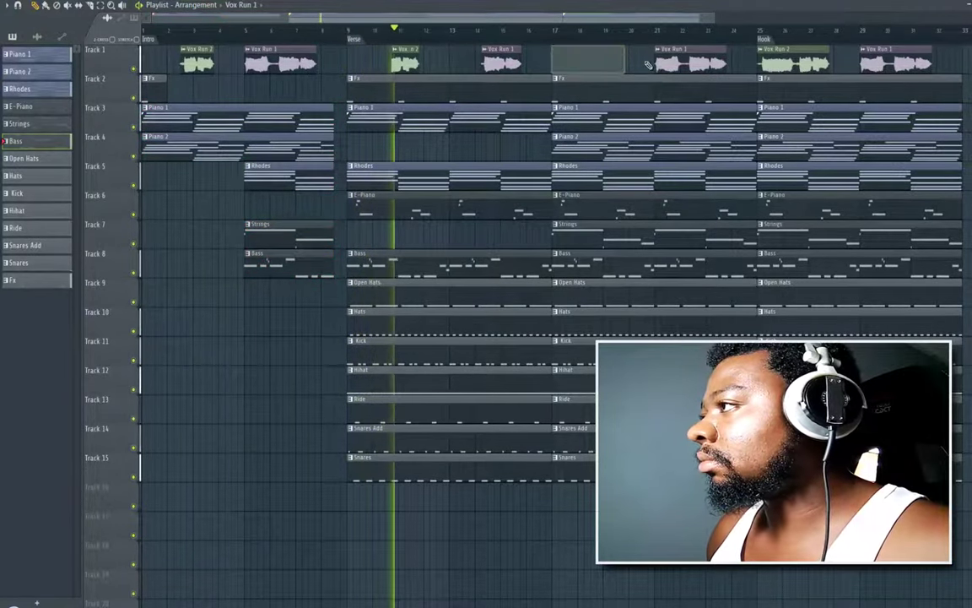
mouse_move(648, 65)
mouse_down()
mouse_move(614, 70)
mouse_move(609, 59)
mouse_move(672, 52)
mouse_move(661, 53)
mouse_up()
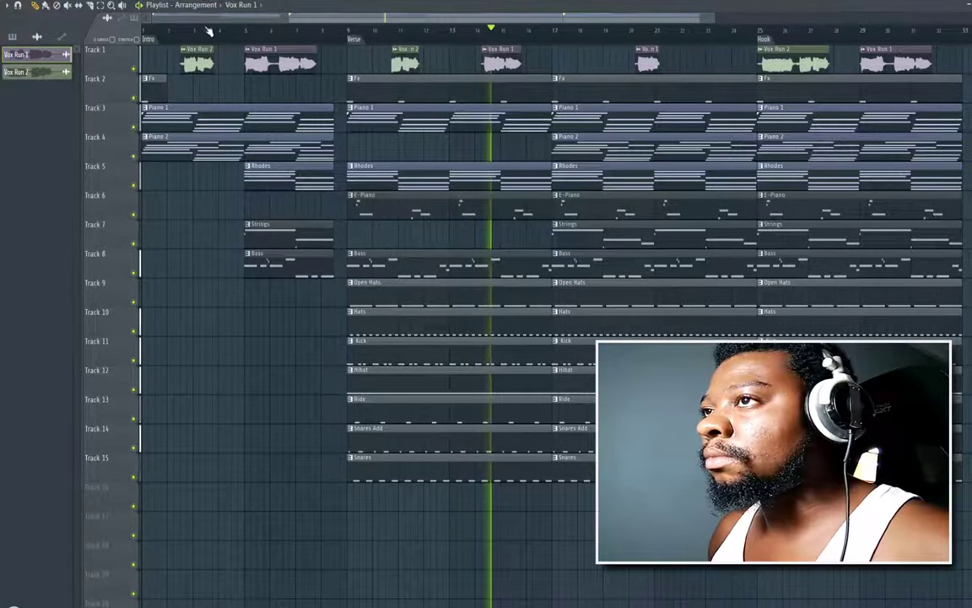
key(space)
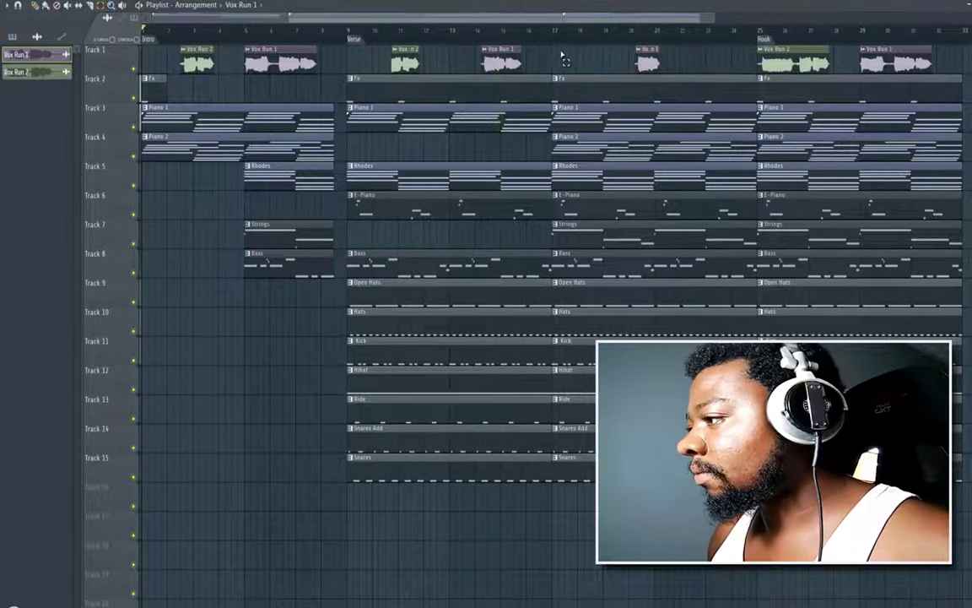
Step: Trim the start of all clips at bar 17 on Tracks 2 to 15 to about bar 17.25
drag(563, 59, 563, 478)
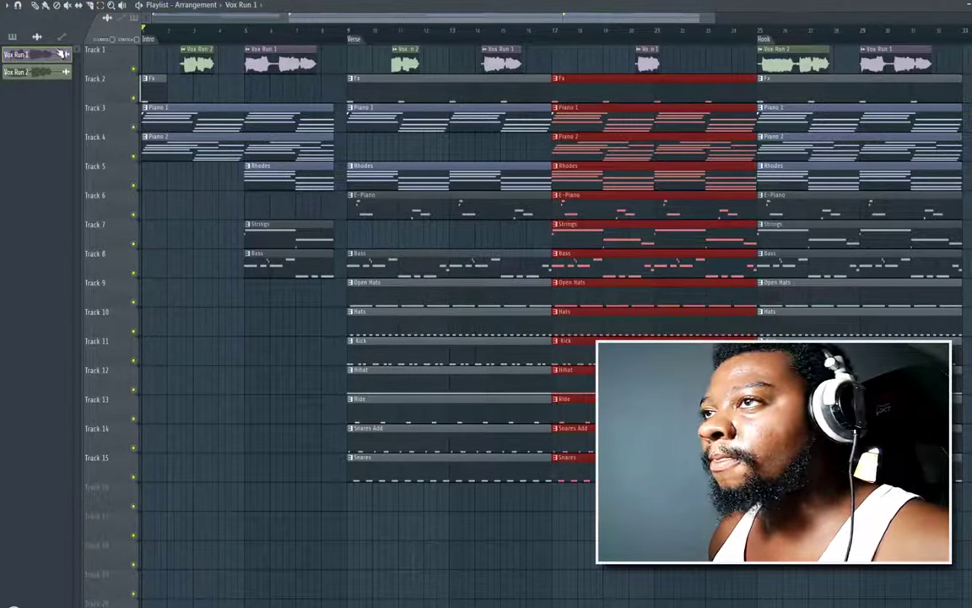
click(36, 6)
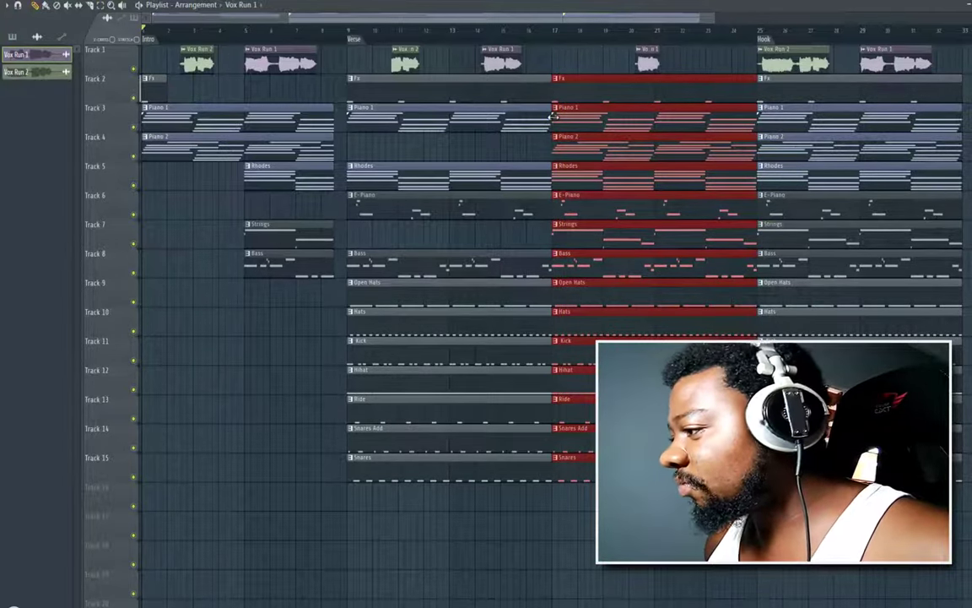
drag(554, 118, 559, 119)
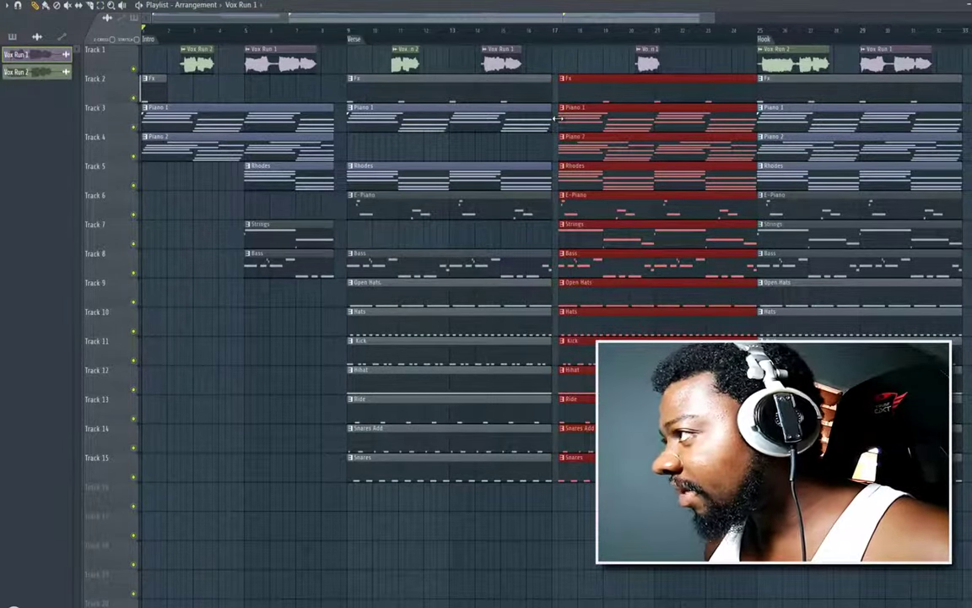
click(558, 95)
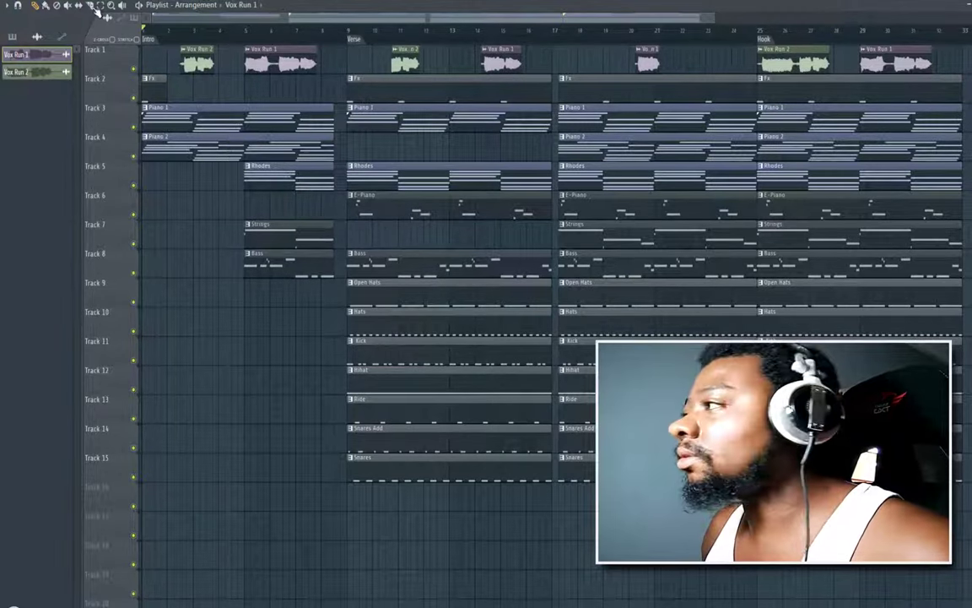
Step: Shorten the clips of the Verse's second half on Tracks 2 to 15 to end at about bar 24.5, then deselect them
drag(739, 90, 720, 473)
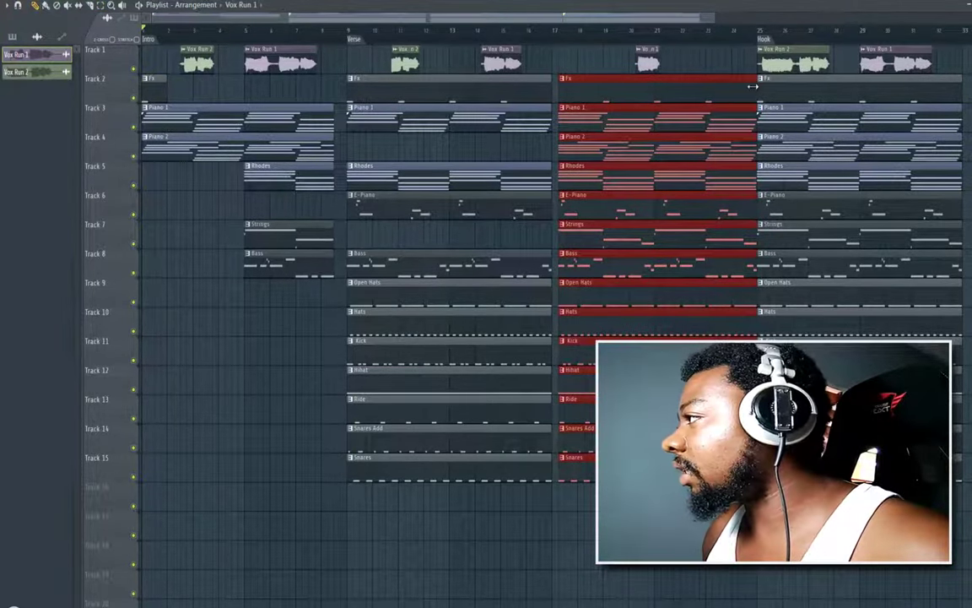
drag(741, 89, 739, 90)
key(ctrl+d)
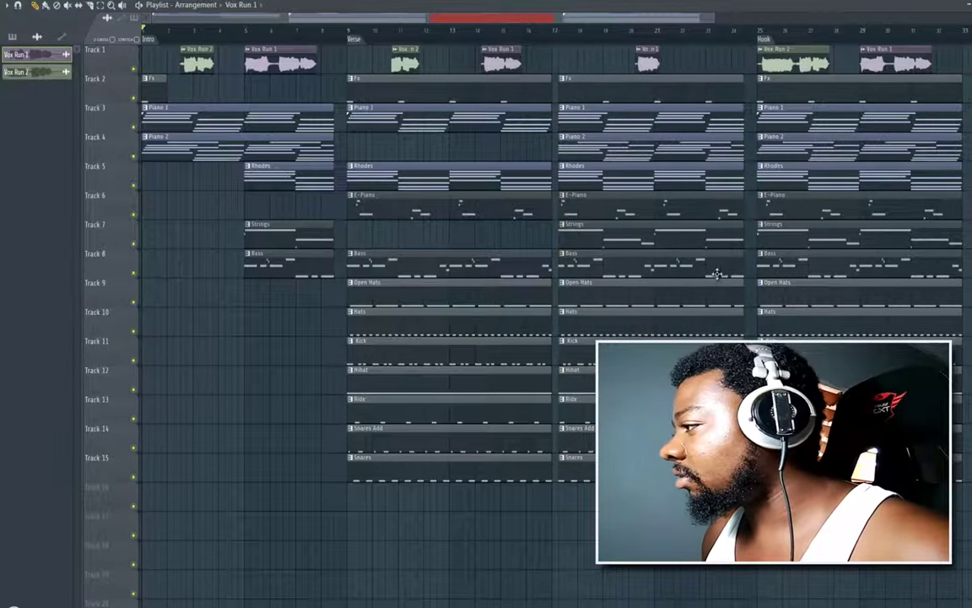
Step: In the Verse's second half, delete the Rhodes clip and shorten the Hats, Piano 2 and Strings clips to end at bar 21
drag(727, 325, 657, 332)
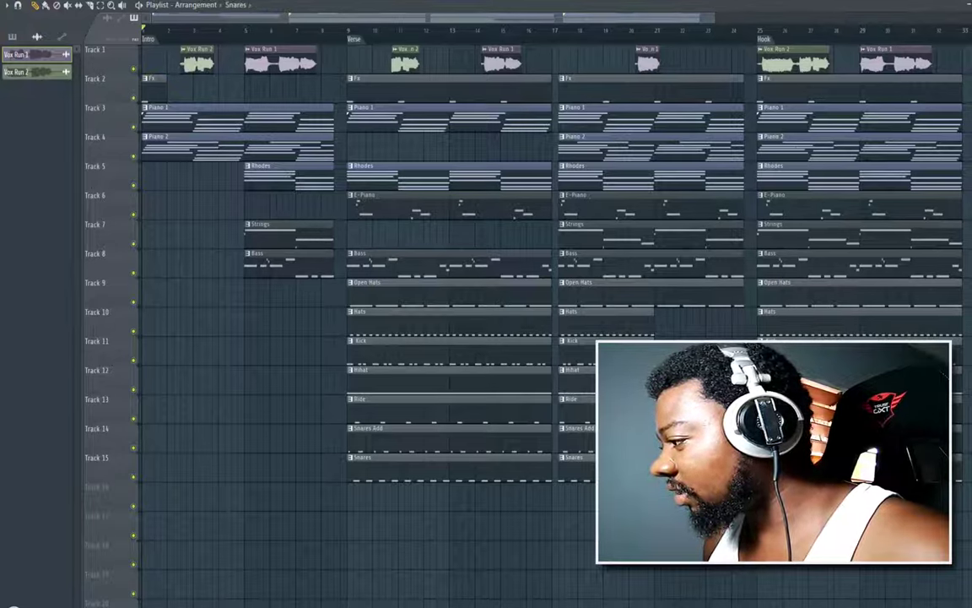
right_click(611, 179)
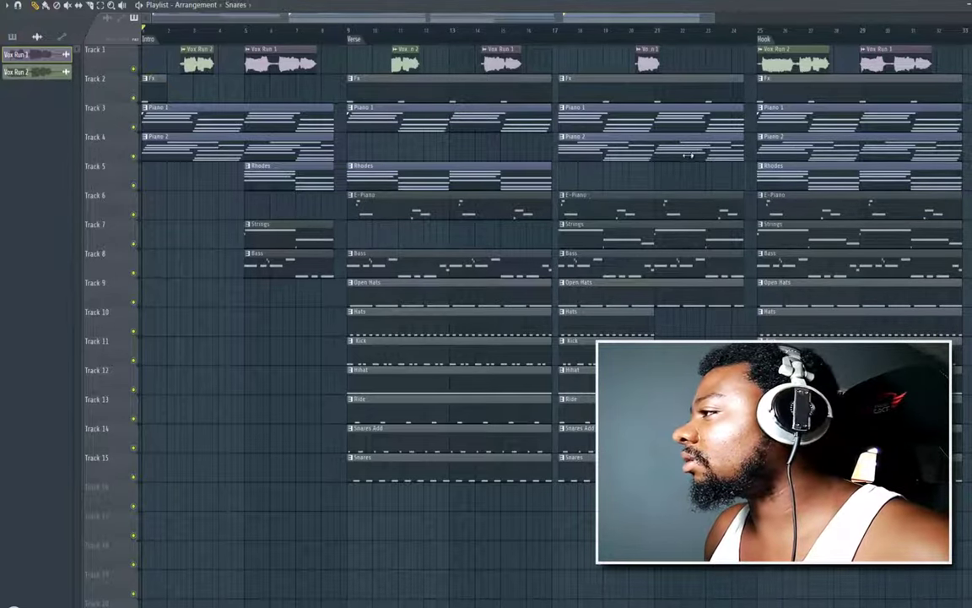
drag(689, 156, 655, 160)
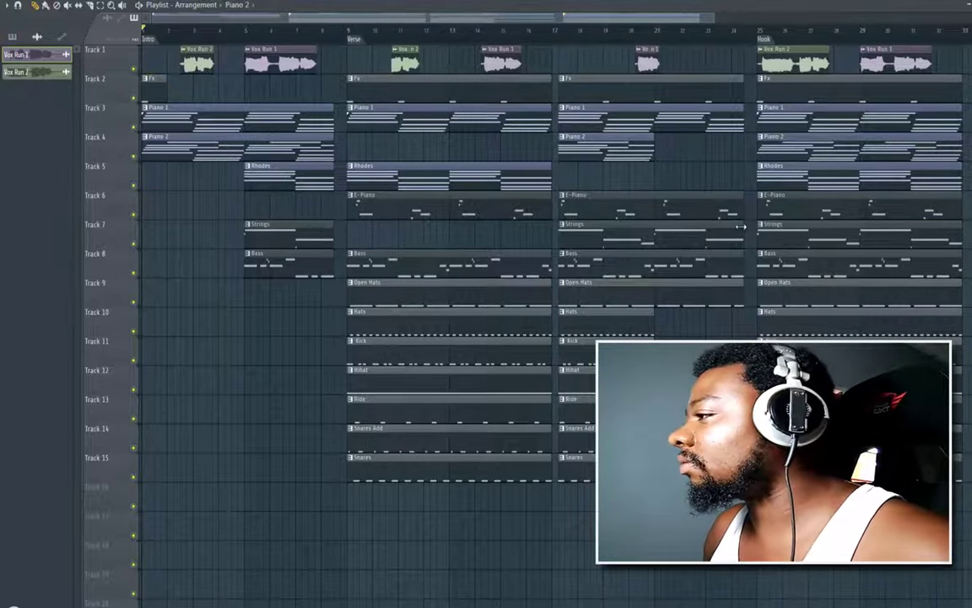
drag(740, 226, 655, 226)
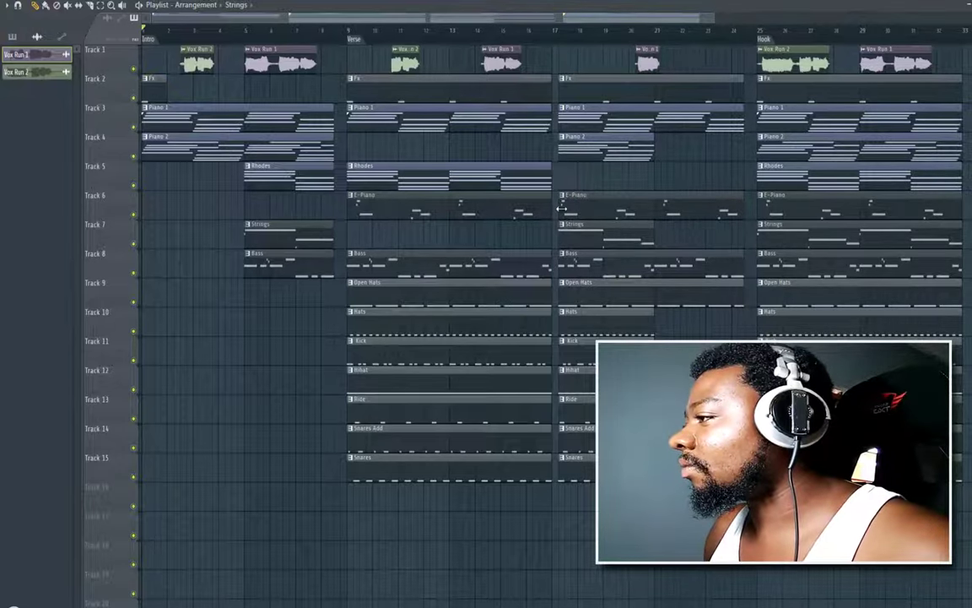
Step: In the Verse's second half, trim the E-Piano clip to span bars 19 to 21 and shorten the Open Hats clip to end at about bar 21
drag(561, 206, 608, 204)
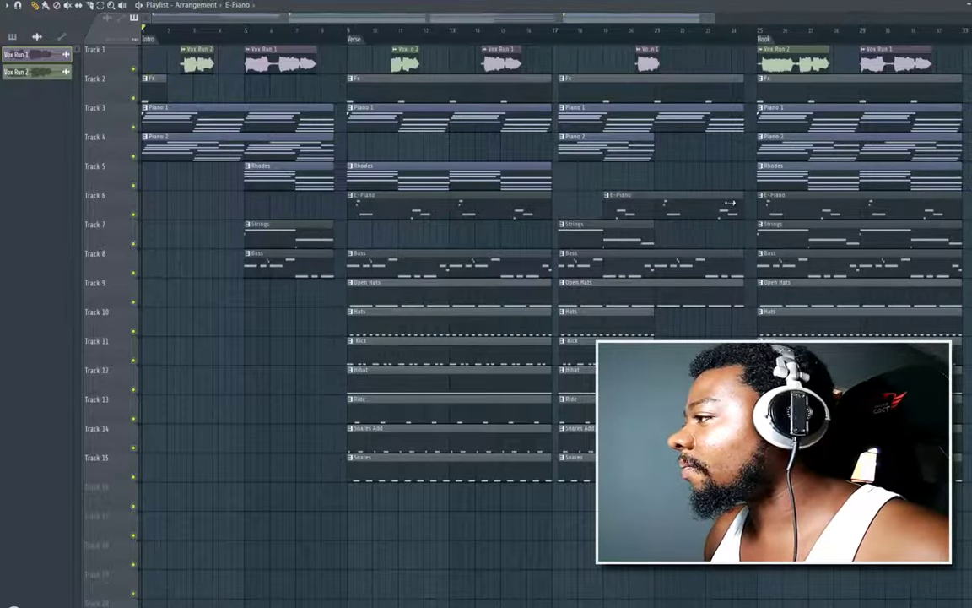
drag(730, 203, 656, 206)
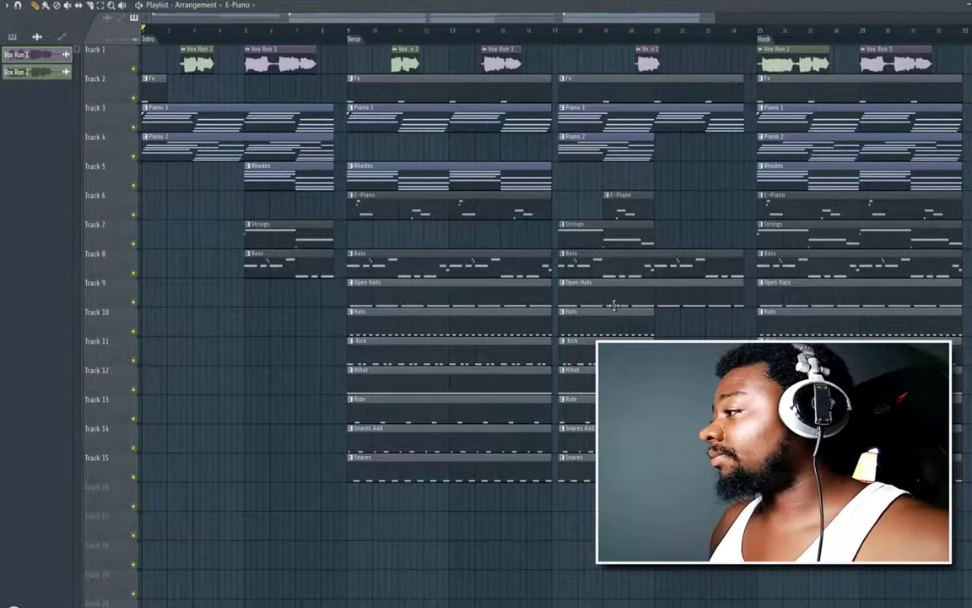
drag(741, 293, 650, 297)
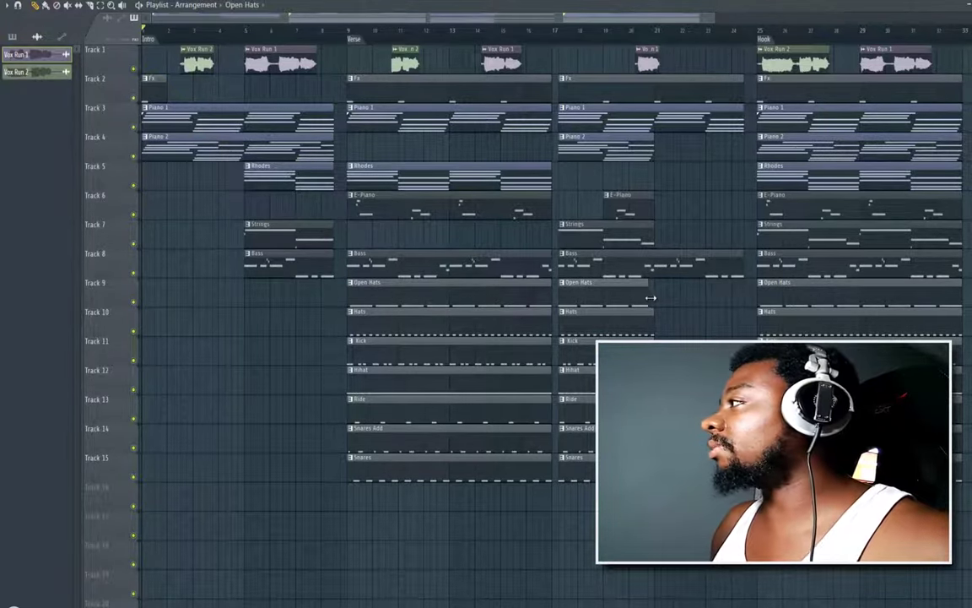
scroll(553, 270, down, 5)
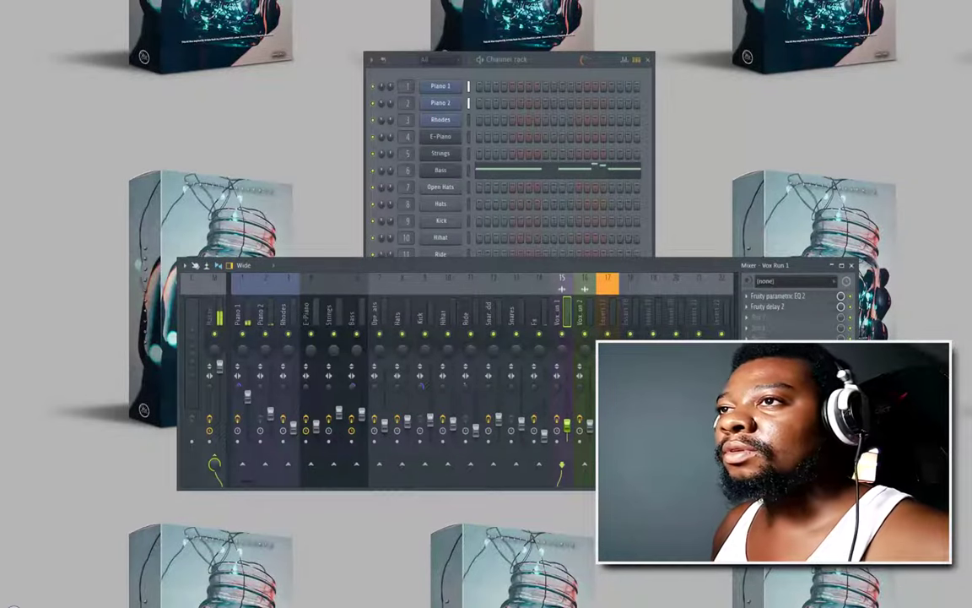
Step: Save the project and close the Channel rack, leaving the Mixer open
click(10, 1)
click(18, 17)
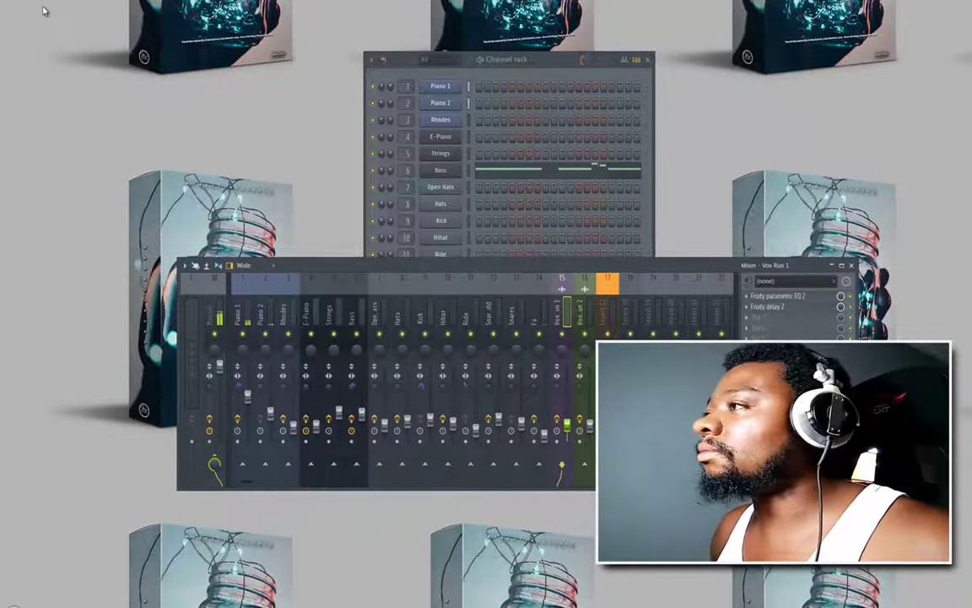
click(648, 59)
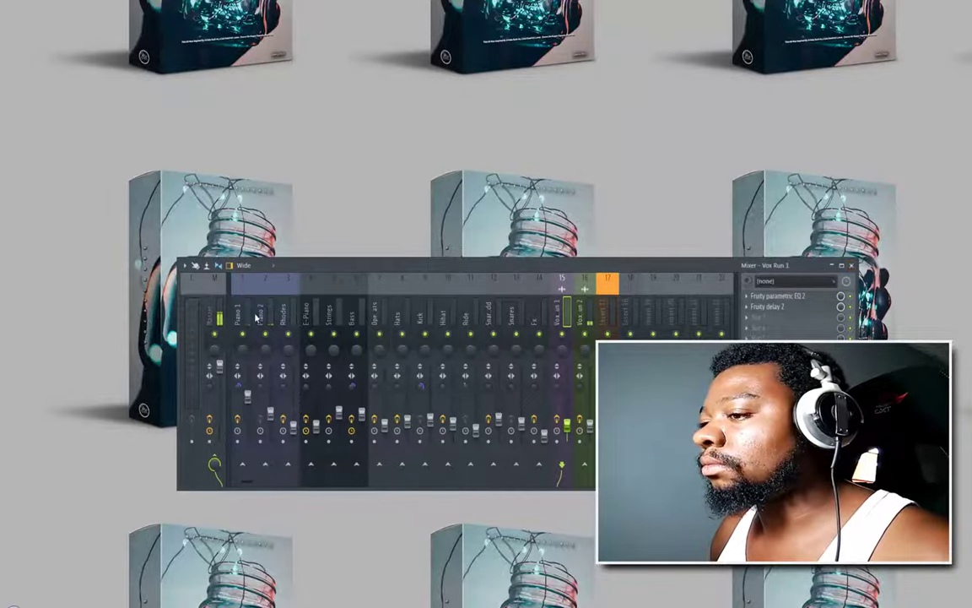
Step: Add Fruity parametric EQ 2 to the Piano 2 mixer track and shape band 1 into a steep low cut reaching about band 3's frequency
click(276, 410)
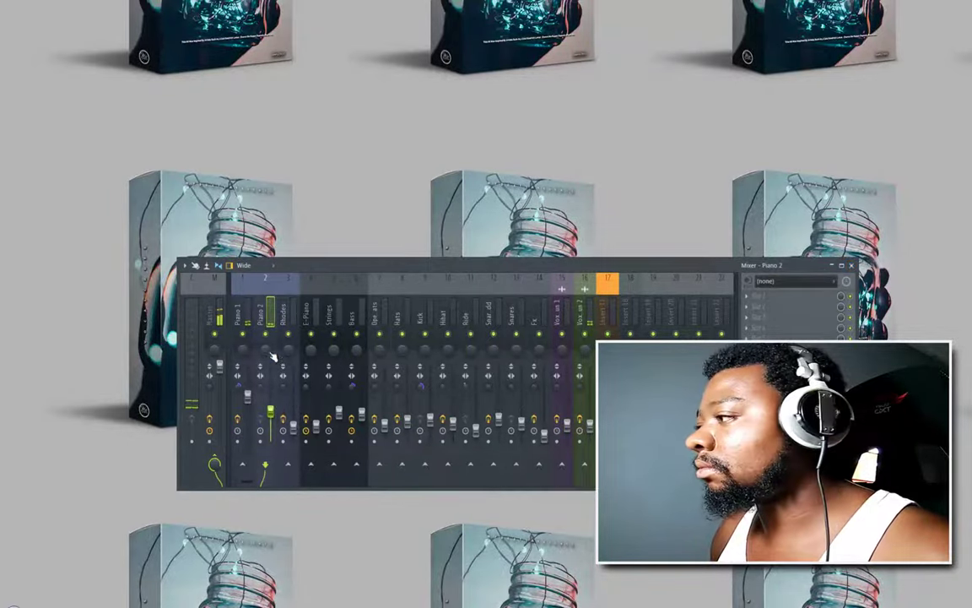
click(747, 301)
click(612, 300)
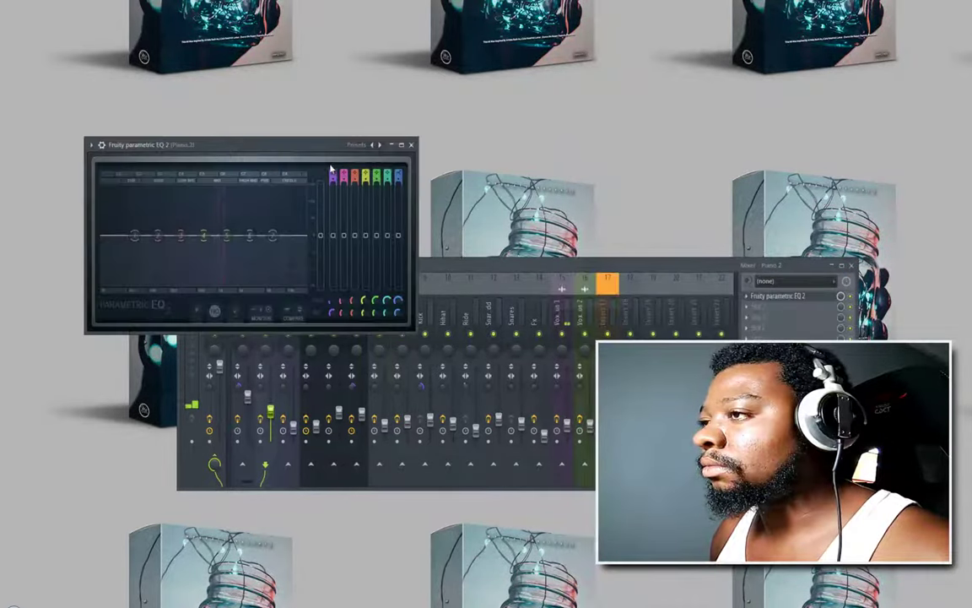
drag(333, 174, 332, 196)
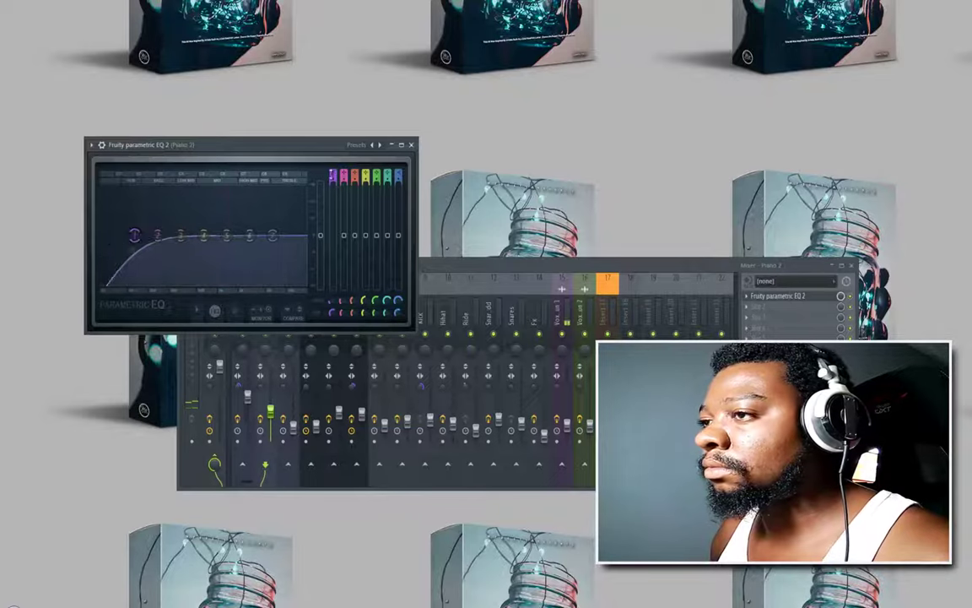
scroll(136, 237, down, 4)
drag(138, 238, 312, 212)
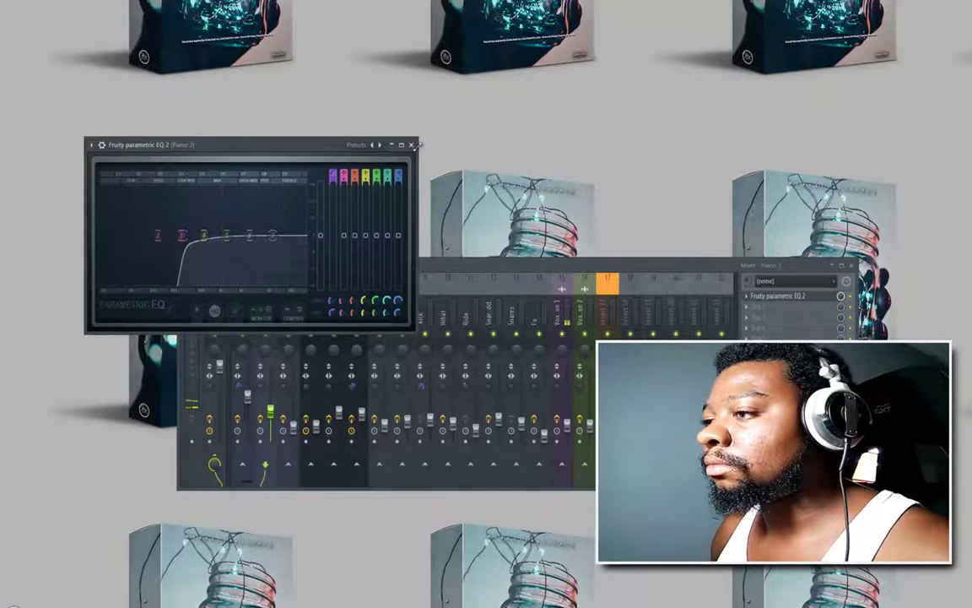
click(411, 144)
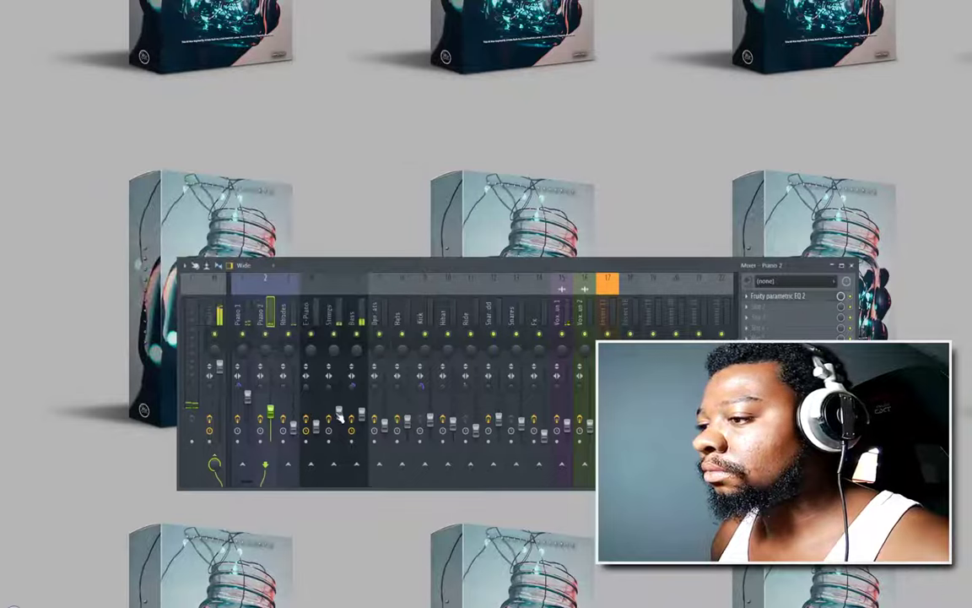
Step: Lower the Strings track's mixer level slightly and save the project
click(338, 413)
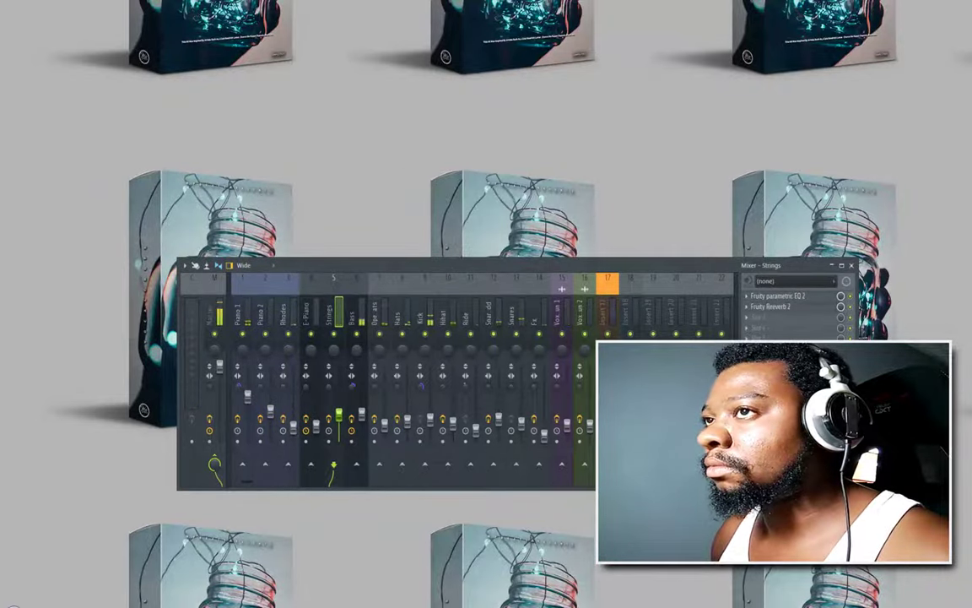
click(13, 1)
click(19, 16)
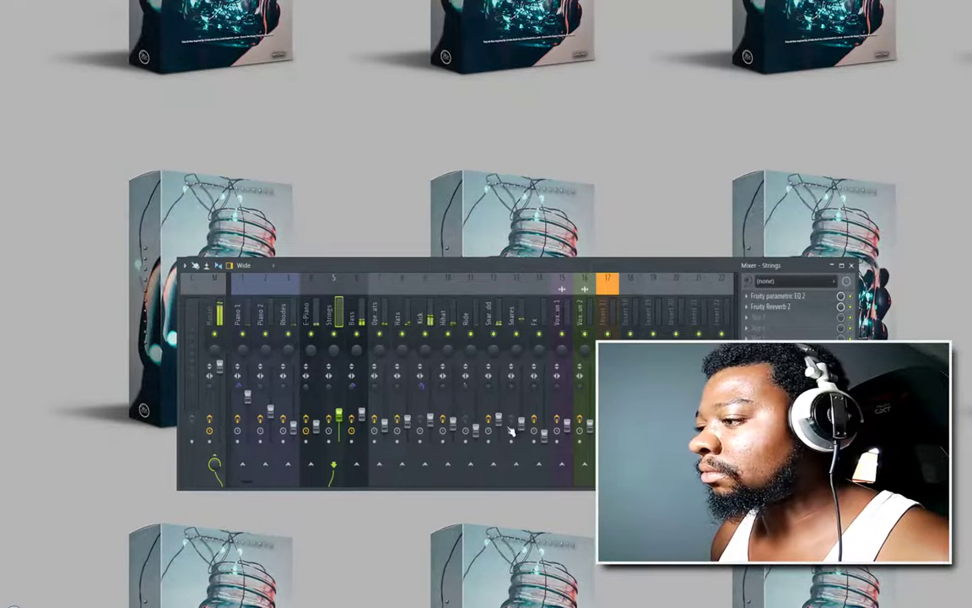
Step: Adjust the Snares Add mixer level slightly and check the track's Fruity delay 2 settings
click(499, 422)
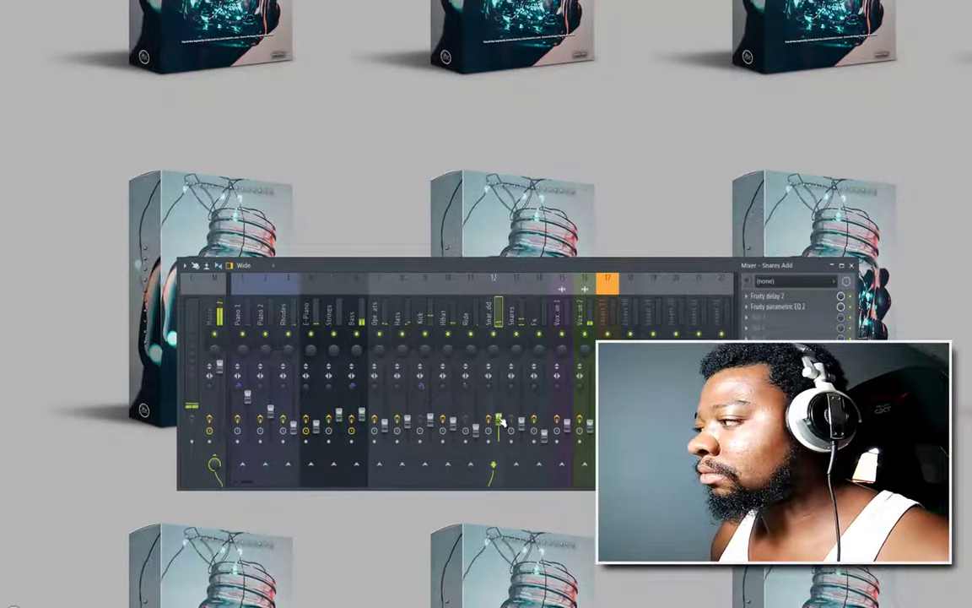
click(798, 298)
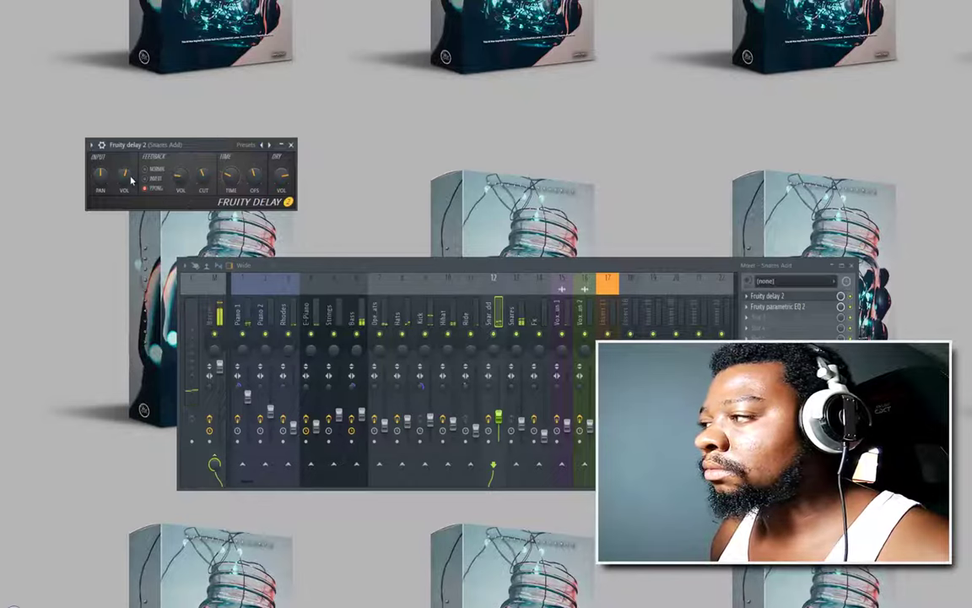
click(291, 146)
Step: Select the Vox Run 1 mixer track and save the project
click(569, 427)
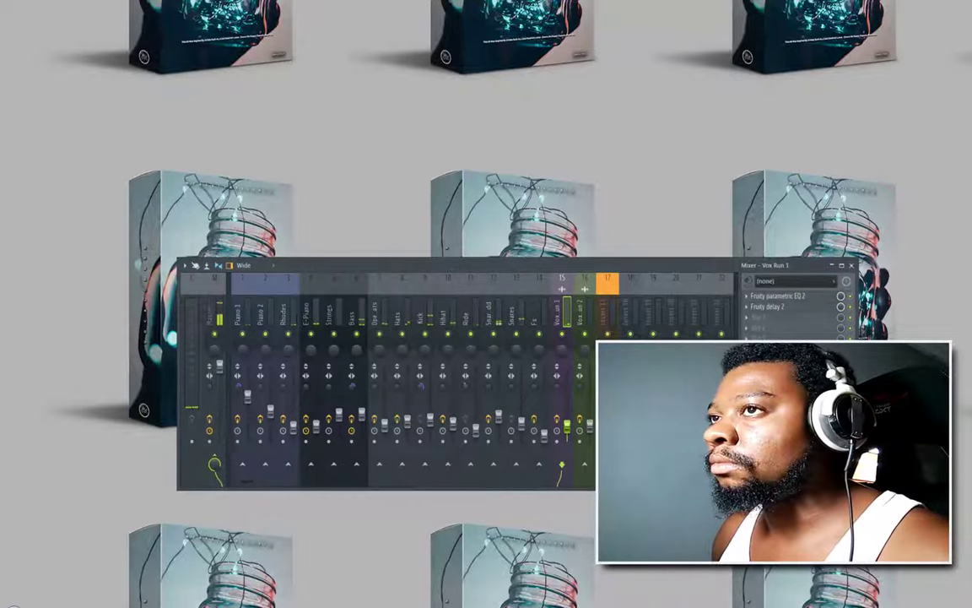
click(13, 2)
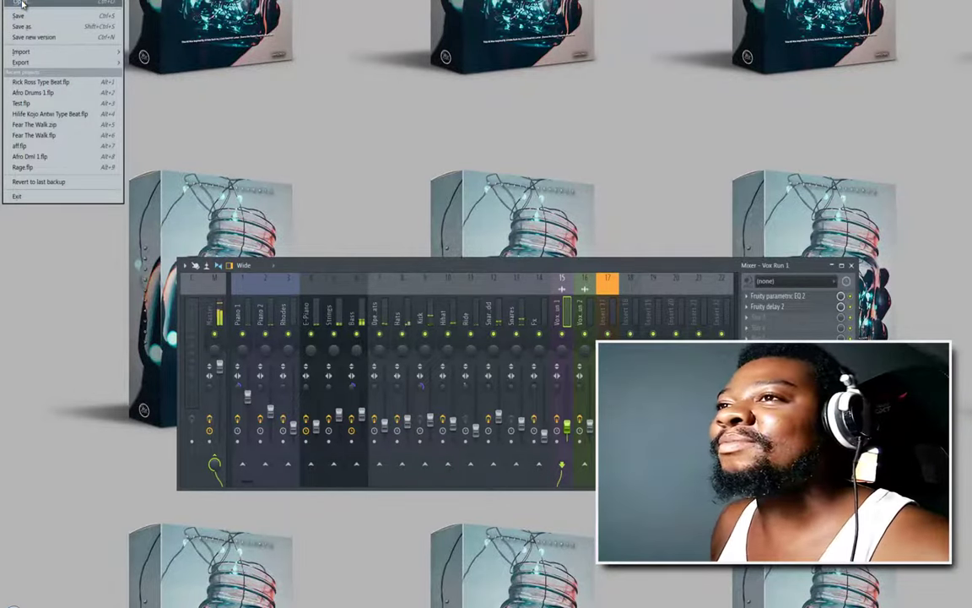
click(25, 17)
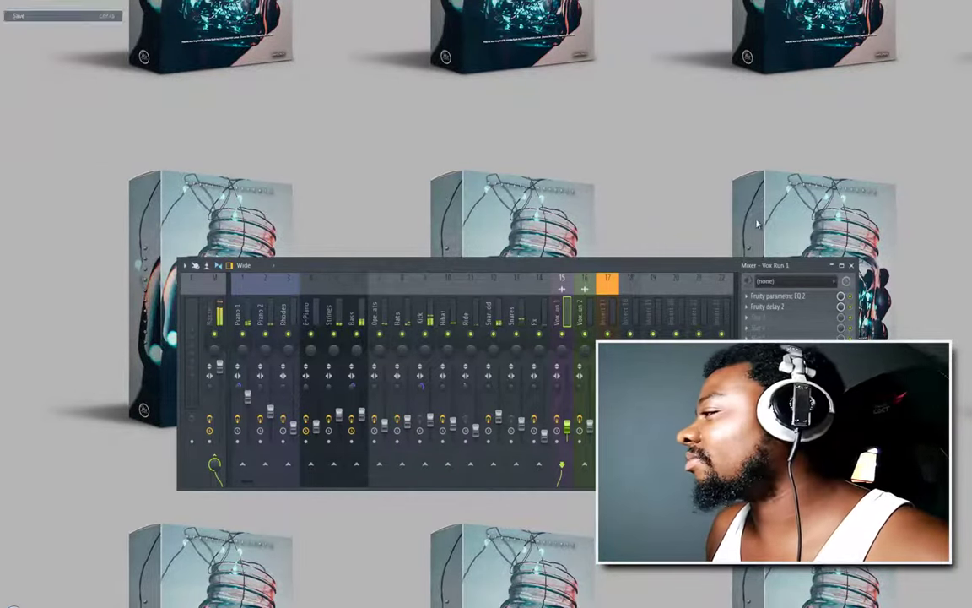
Step: Close the Mixer and save the project again
click(853, 266)
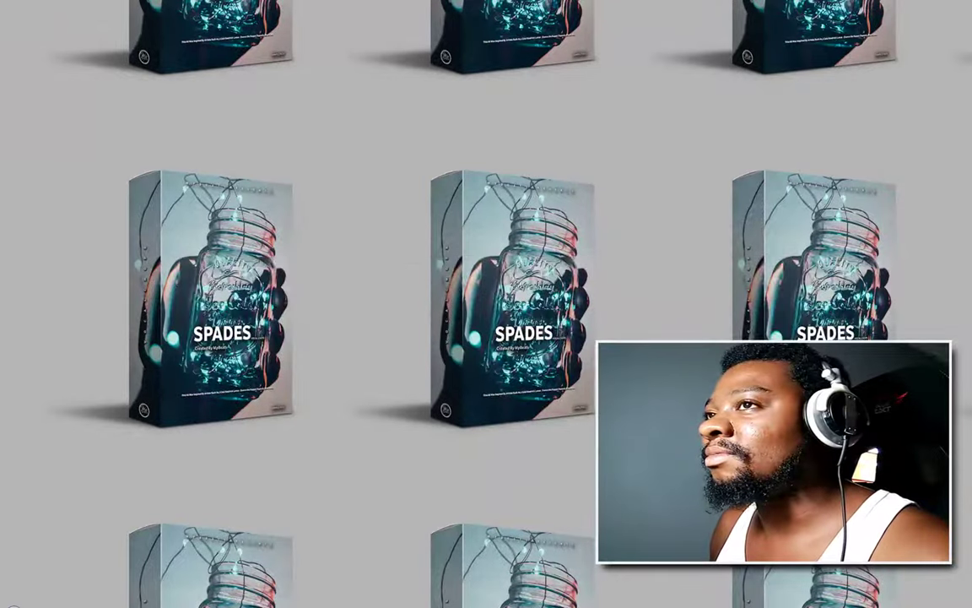
click(12, 1)
click(22, 17)
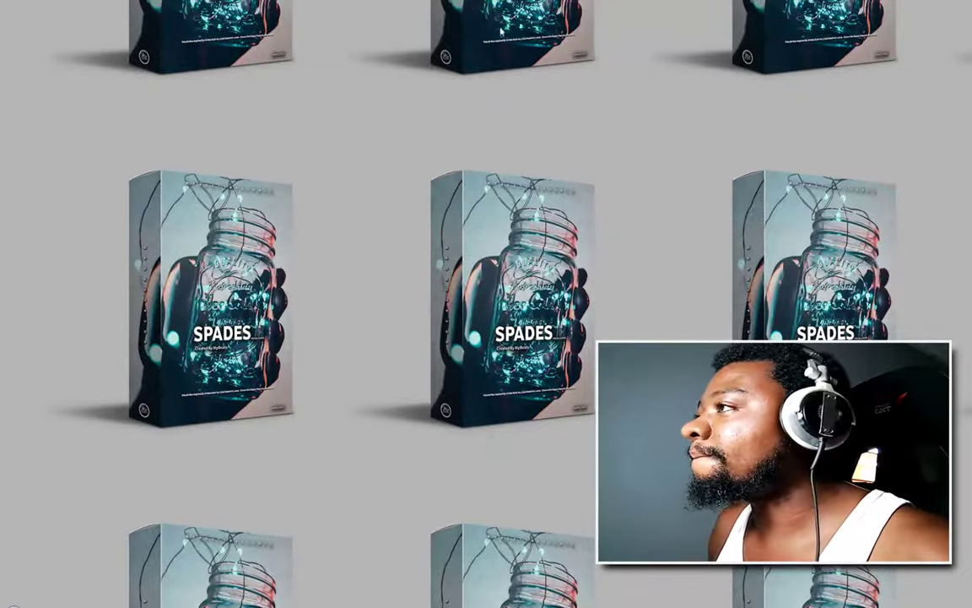
Step: Check the Channel rack and Mixer during playback, close both windows and save the project
key(F6)
key(F9)
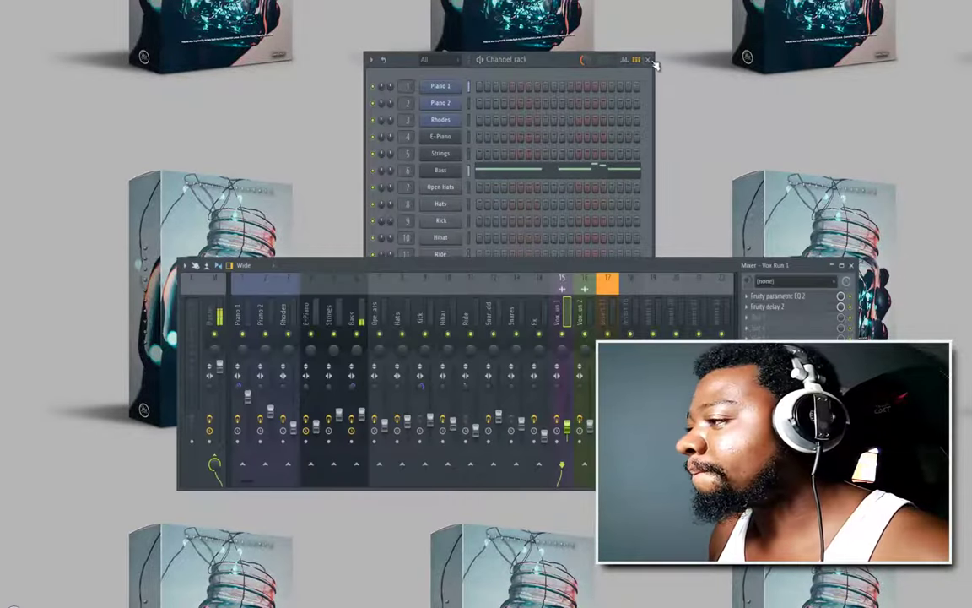
click(648, 59)
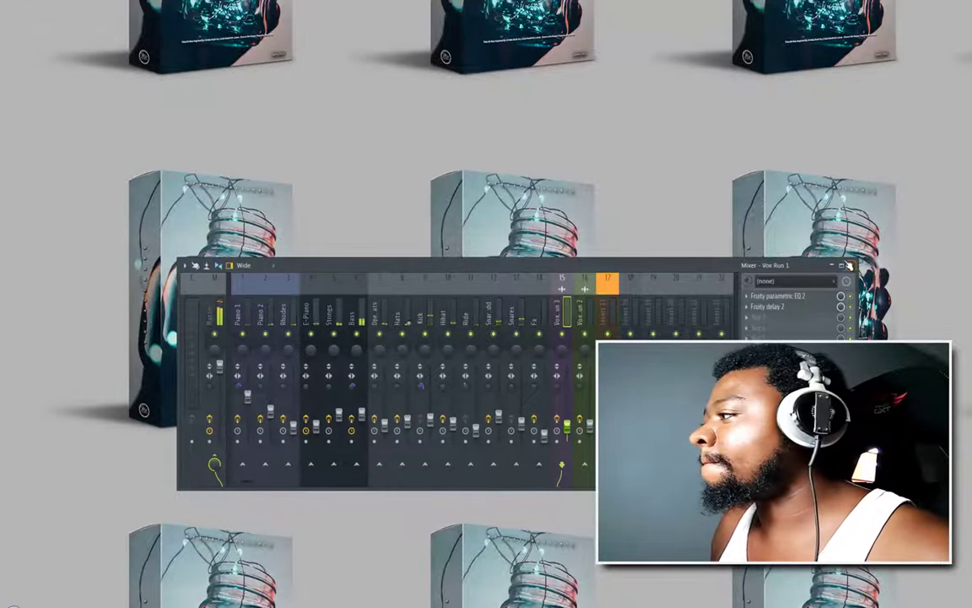
click(852, 266)
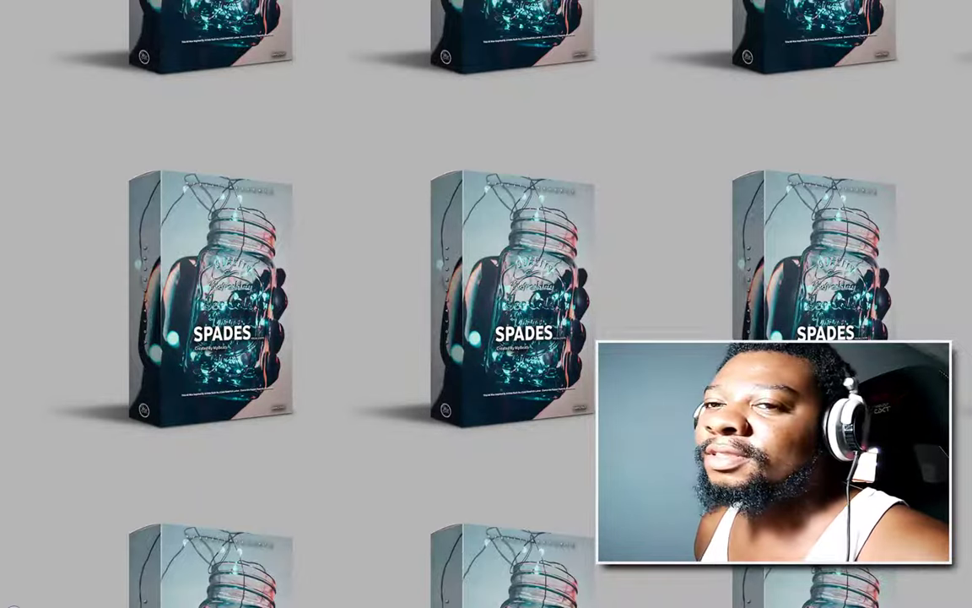
click(10, 1)
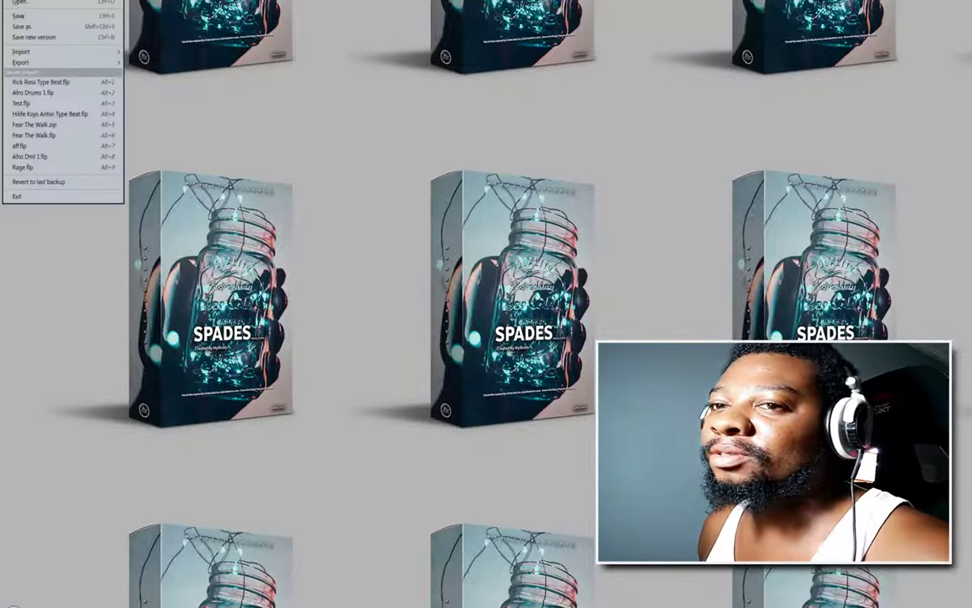
click(21, 16)
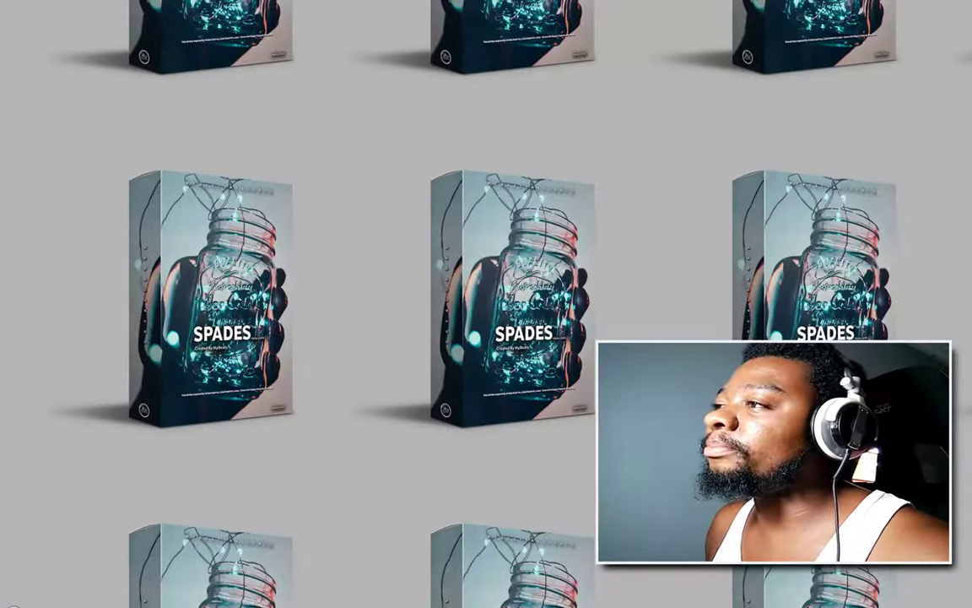
Step: Inspect the instrument plugins of the Piano 1, Rhodes, E-Piano, Strings and Bass channels, closing their windows again
click(457, 88)
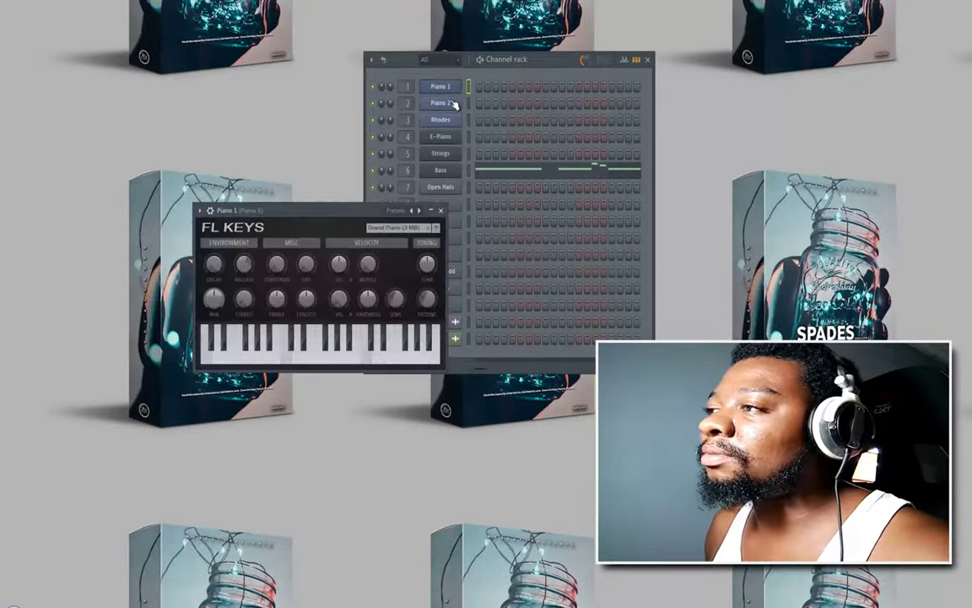
click(456, 119)
click(445, 137)
click(441, 154)
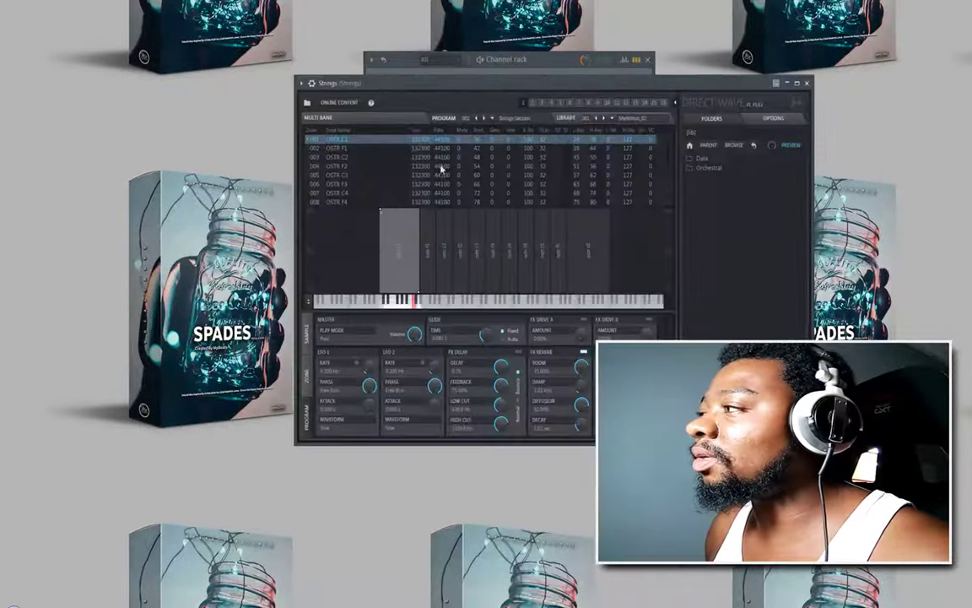
click(807, 82)
click(441, 156)
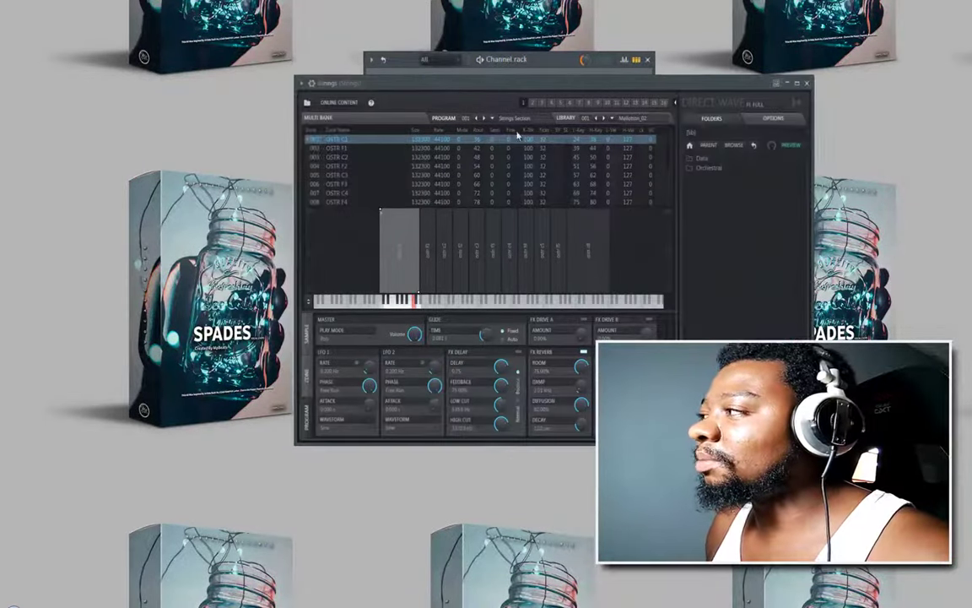
click(807, 82)
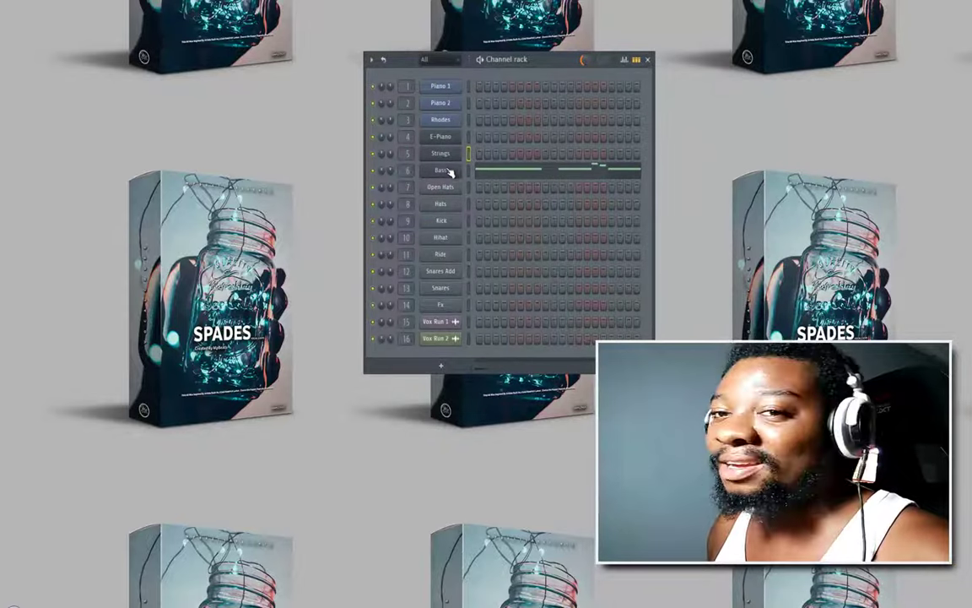
click(448, 172)
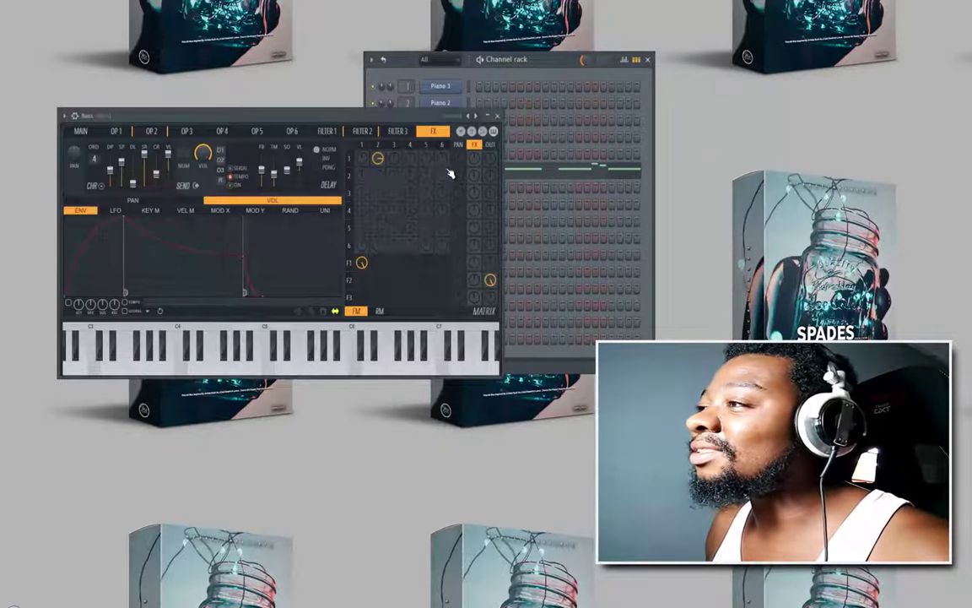
click(453, 103)
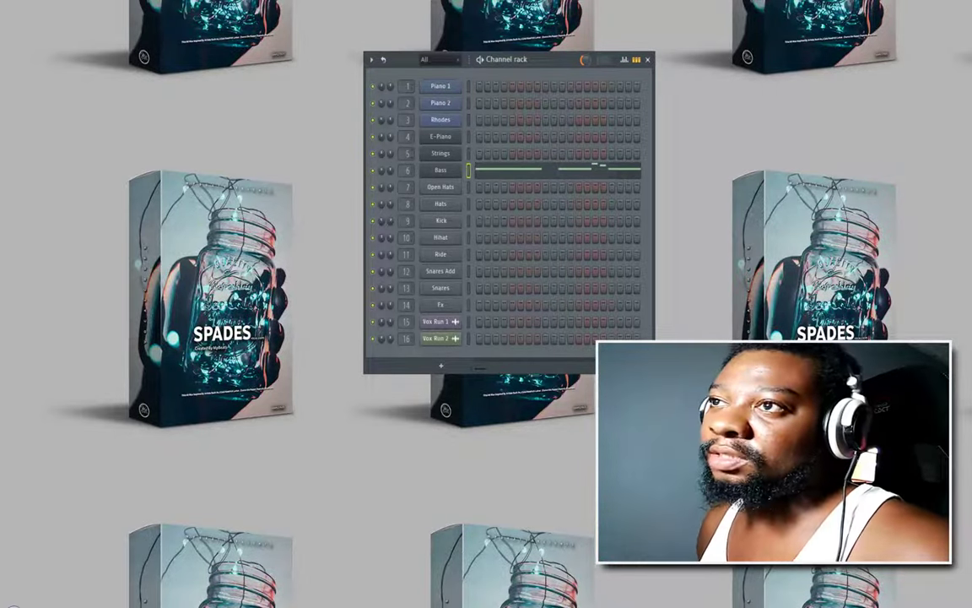
Step: Save the project with its current arrangement and mix
click(12, 1)
click(20, 16)
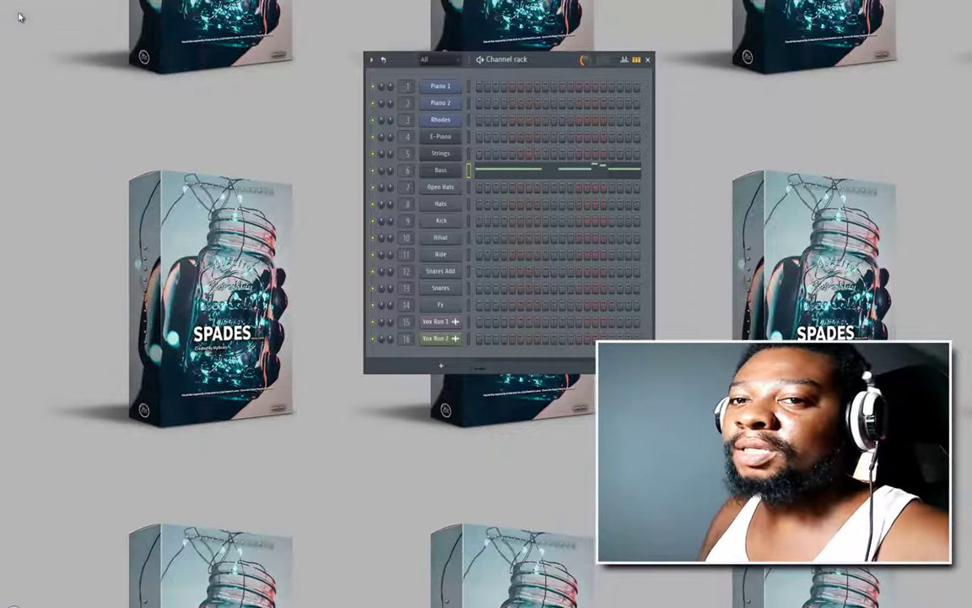